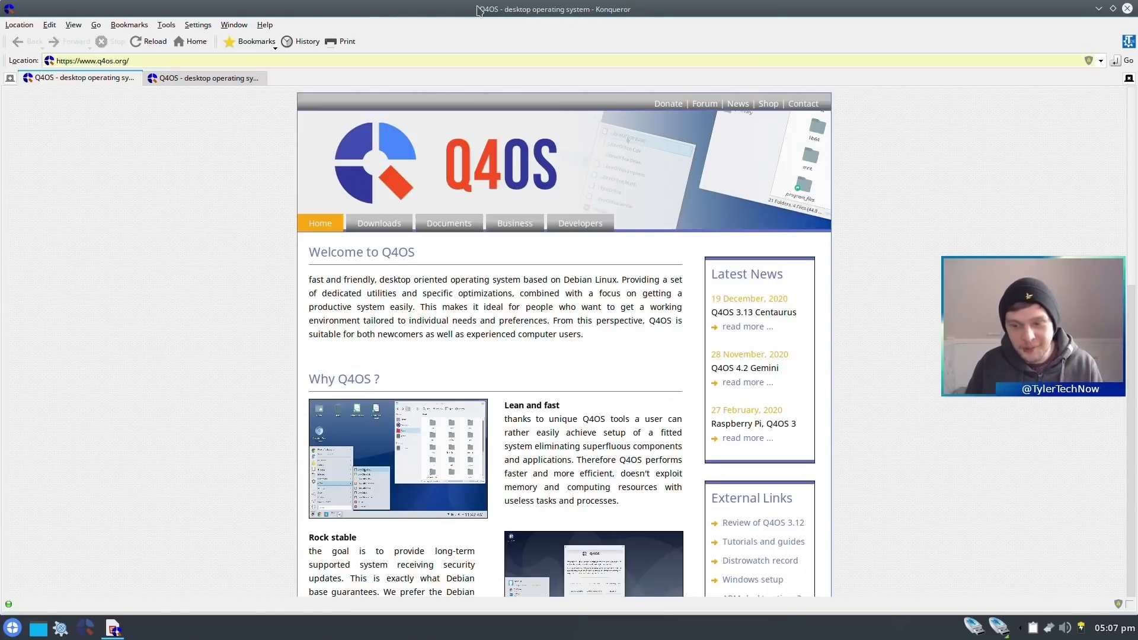
- View the Q4OS downloads page, highlight the 697 MBytes Trinity live size, then quit Konqueror
left_click(224, 76)
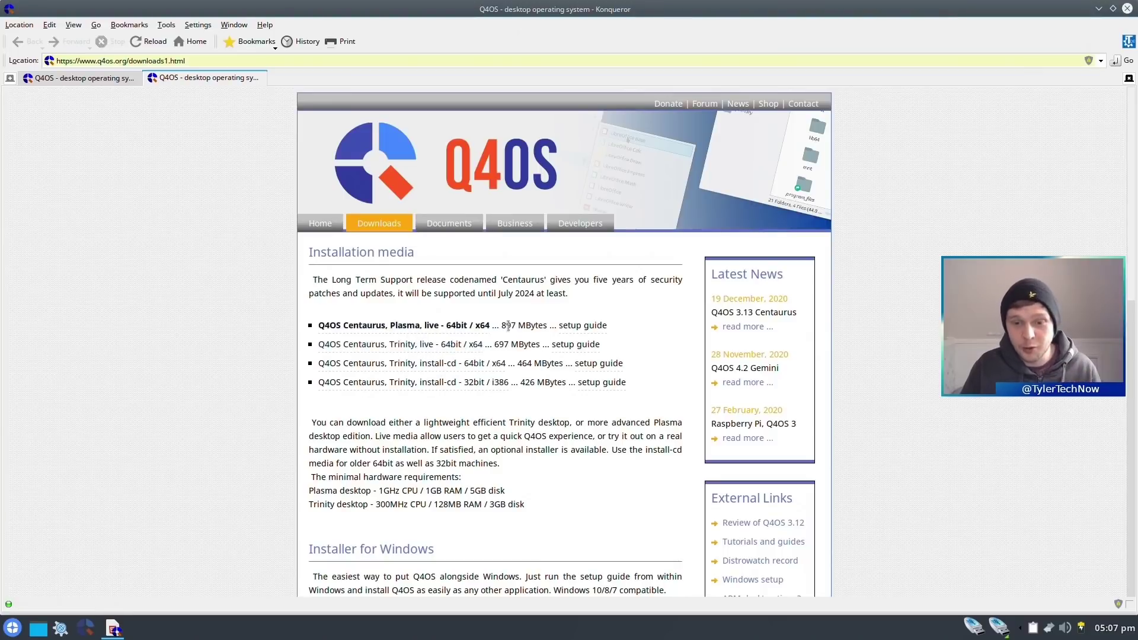
left_click_drag(508, 325, 559, 382)
left_click(515, 358)
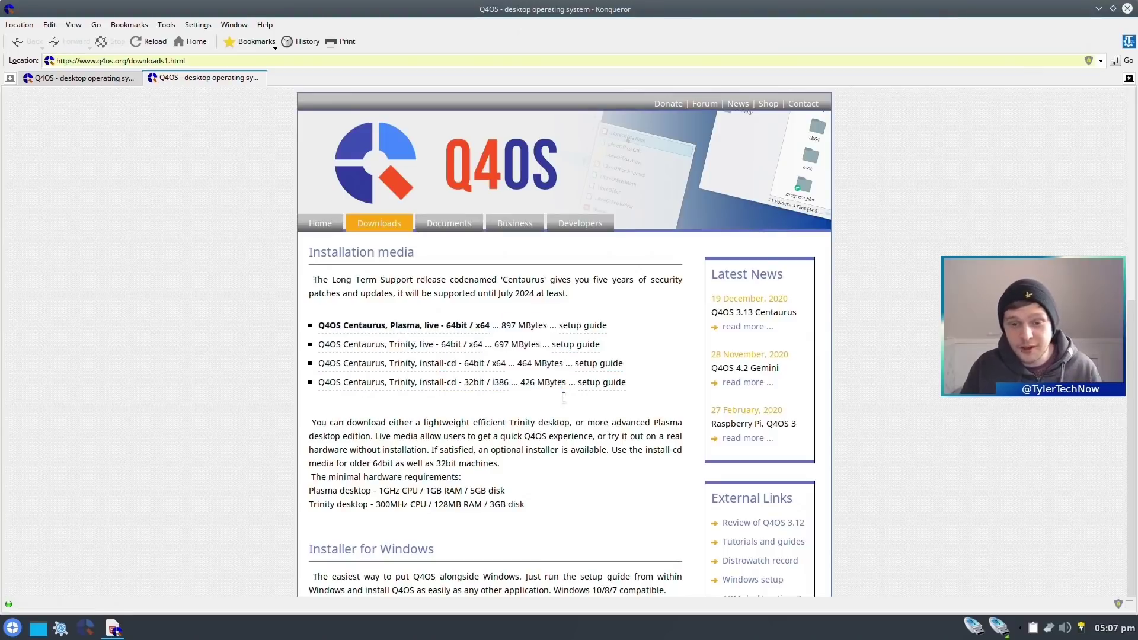
left_click_drag(495, 342, 528, 346)
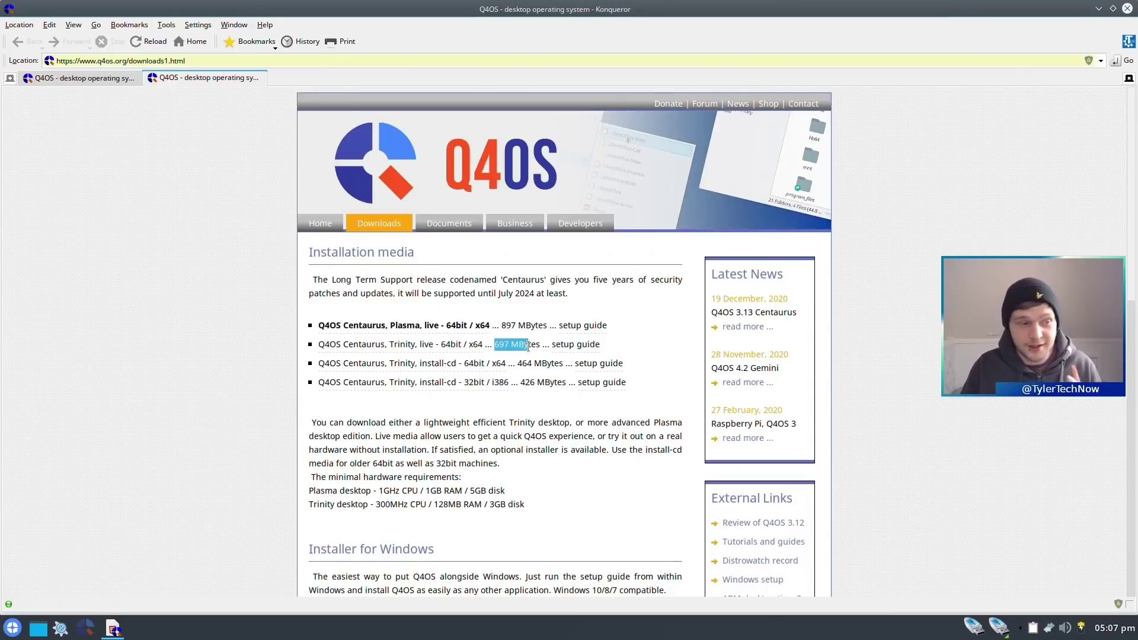
left_click(1128, 8)
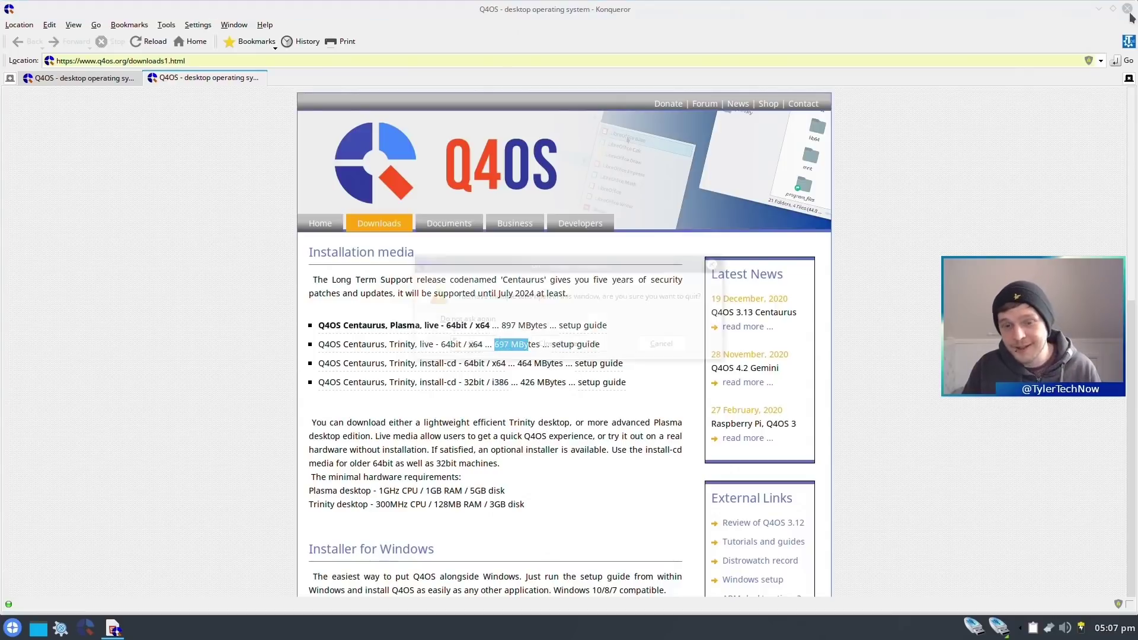
left_click(478, 345)
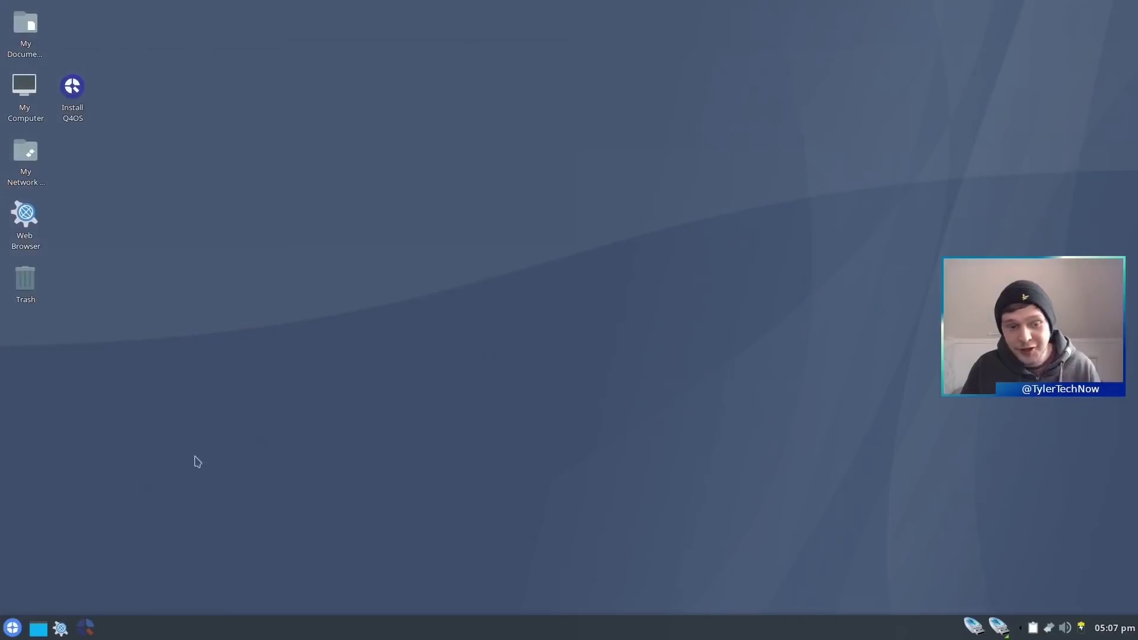
- Launch the Q4OS installer and choose British English (United Kingdom) as the language
left_click(86, 628)
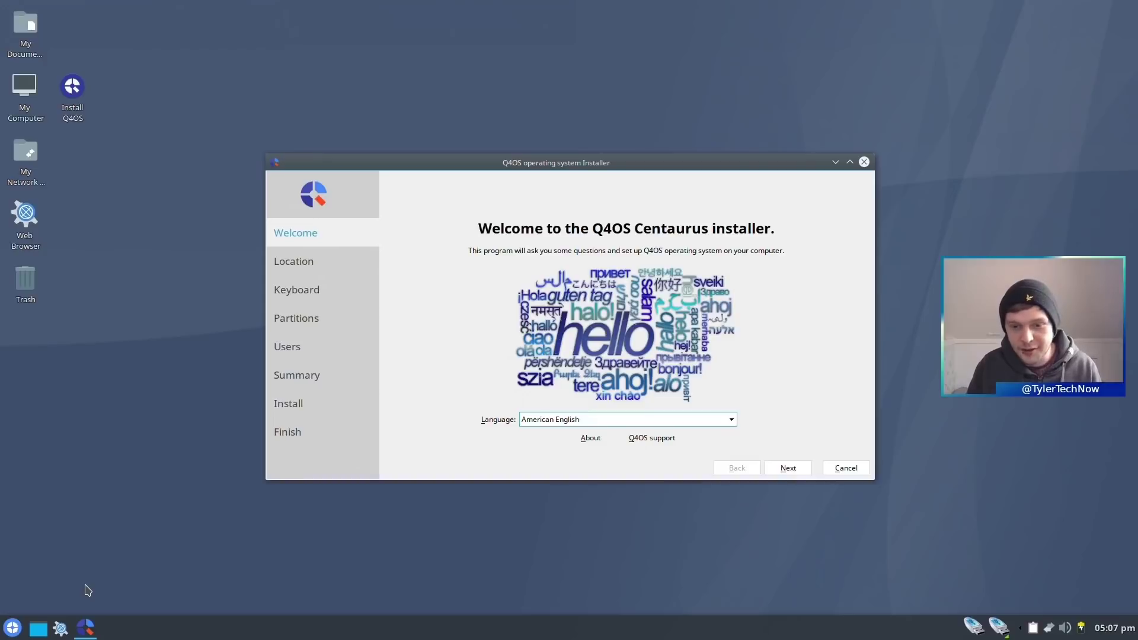
left_click(608, 420)
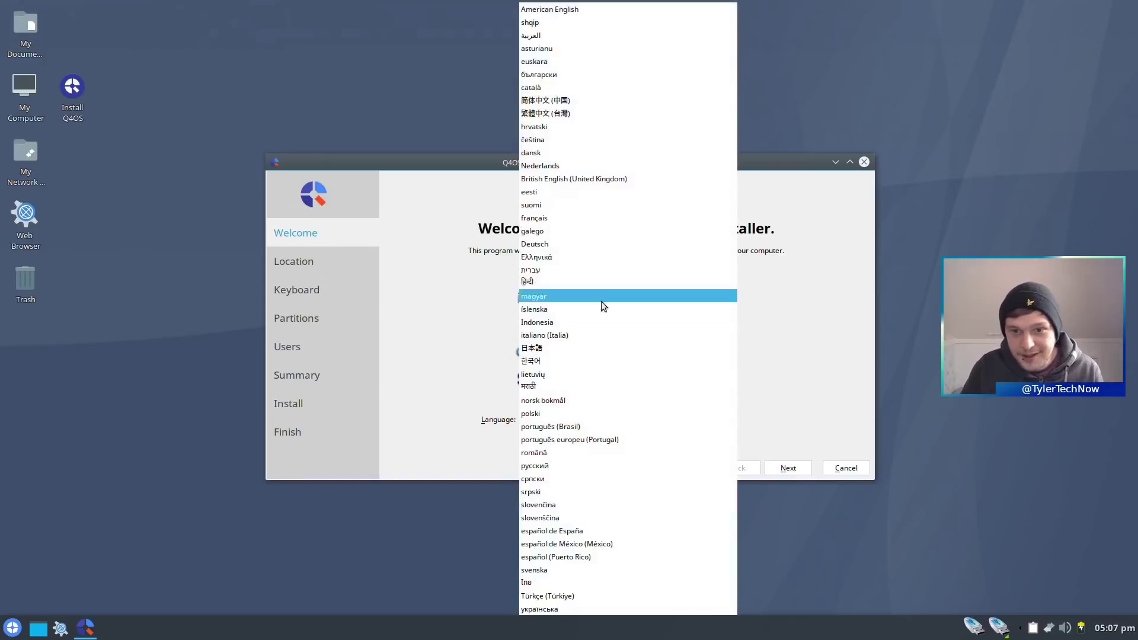
left_click(592, 178)
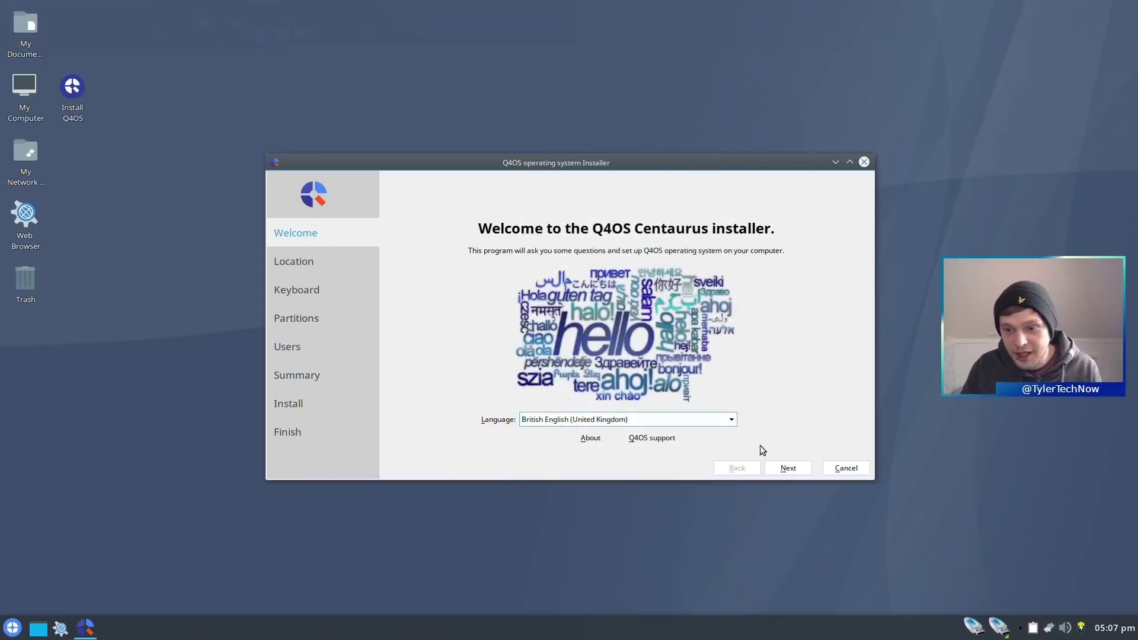
- Accept the Europe/London time zone and the UK keyboard layout
left_click(780, 470)
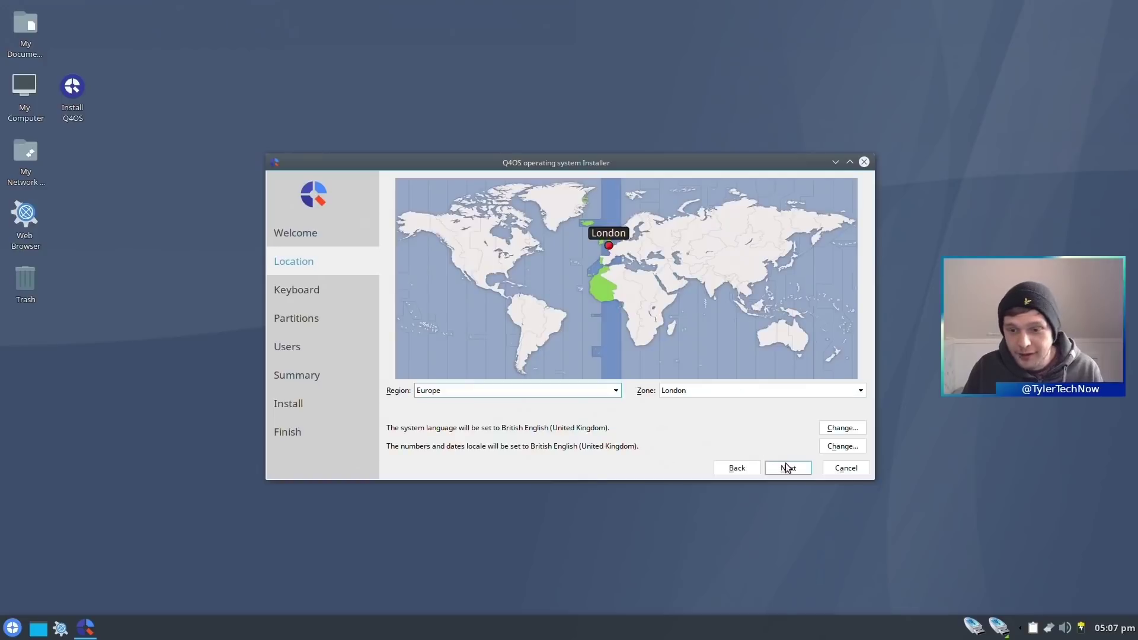
left_click(788, 468)
left_click(432, 450)
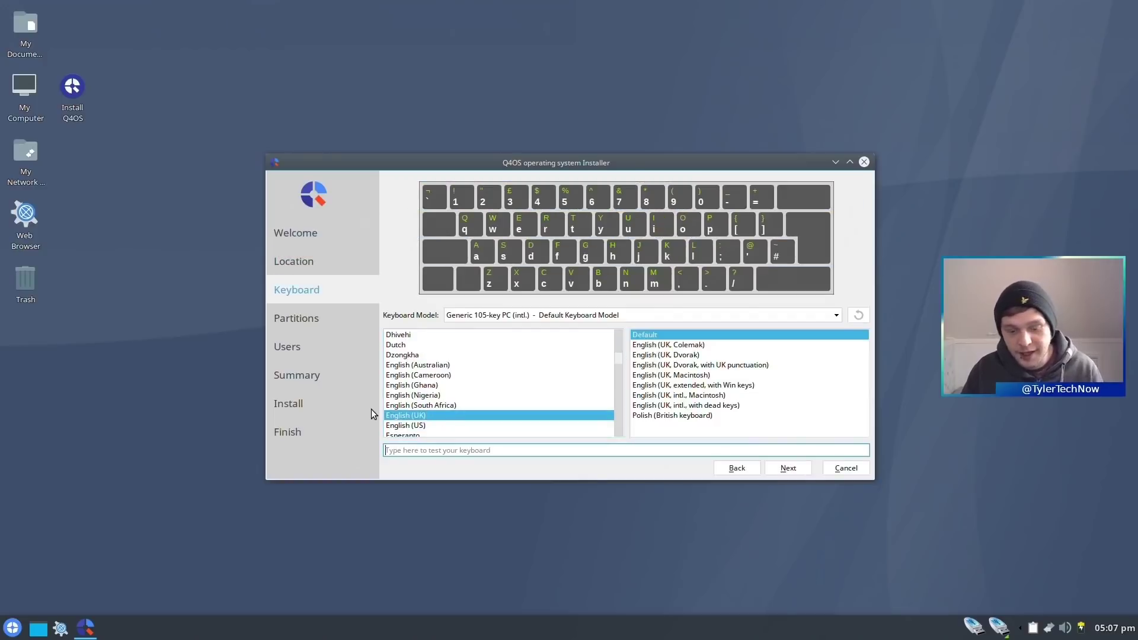
left_click(780, 470)
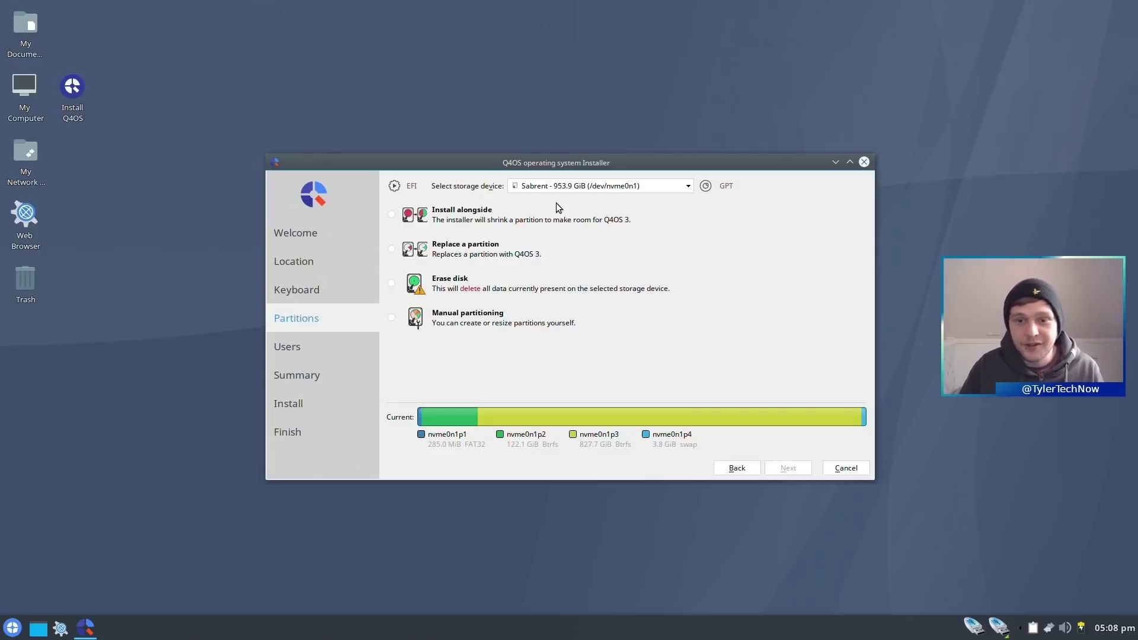
- Select the ATA SanDisk 119.2 GiB drive and set Erase disk (84.4 GiB ext4, 34.6 GiB swap)
left_click(564, 186)
left_click(568, 213)
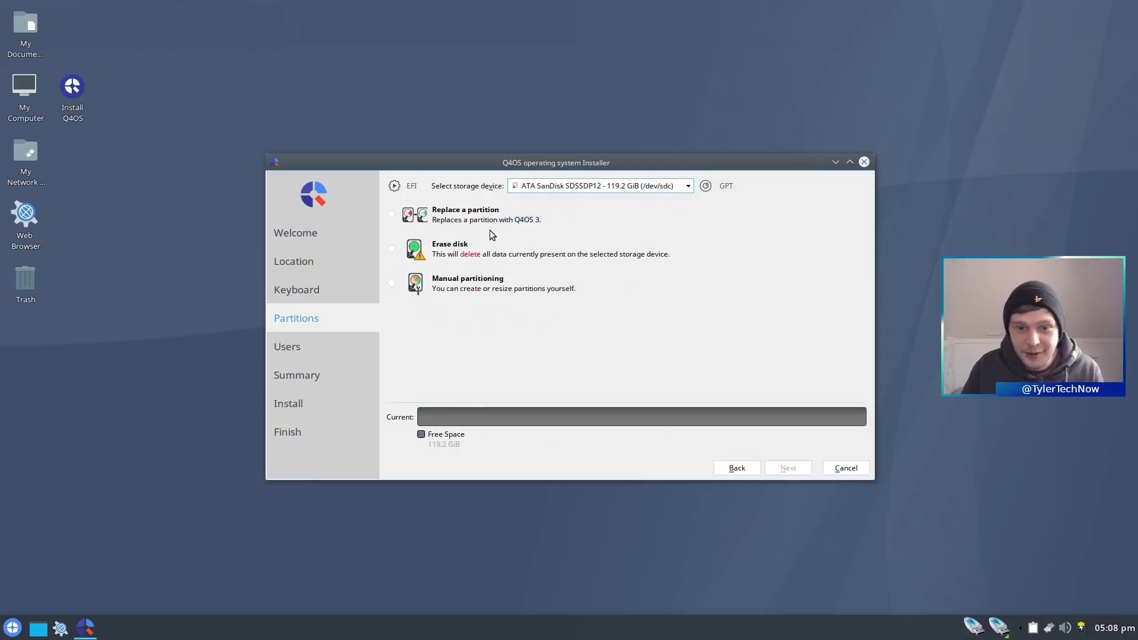
left_click(391, 250)
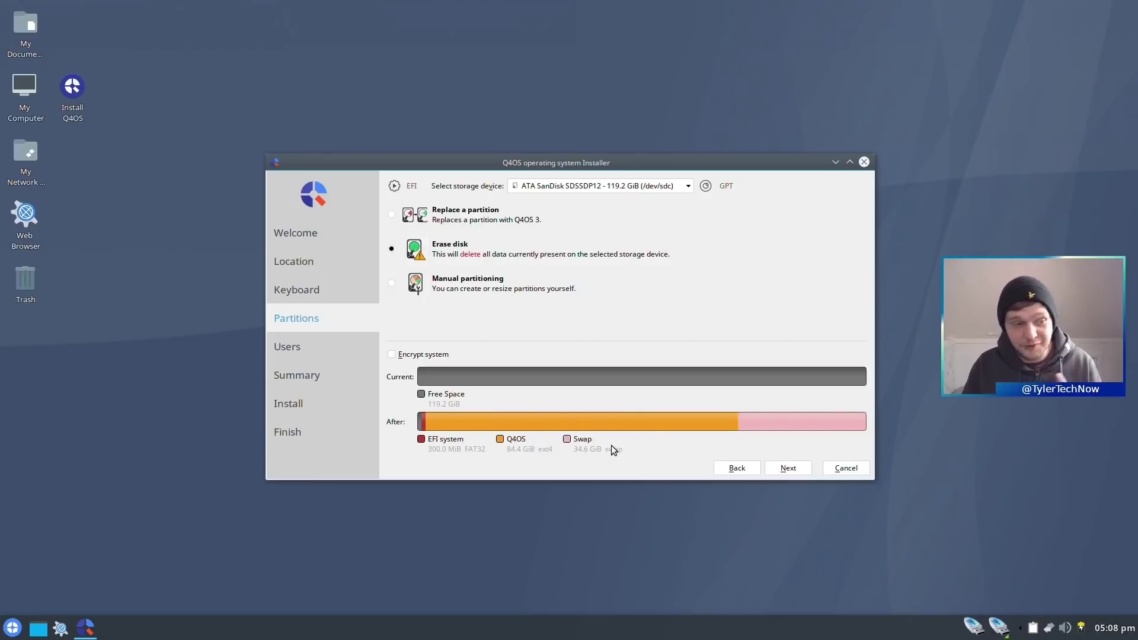
mouse_move(595, 428)
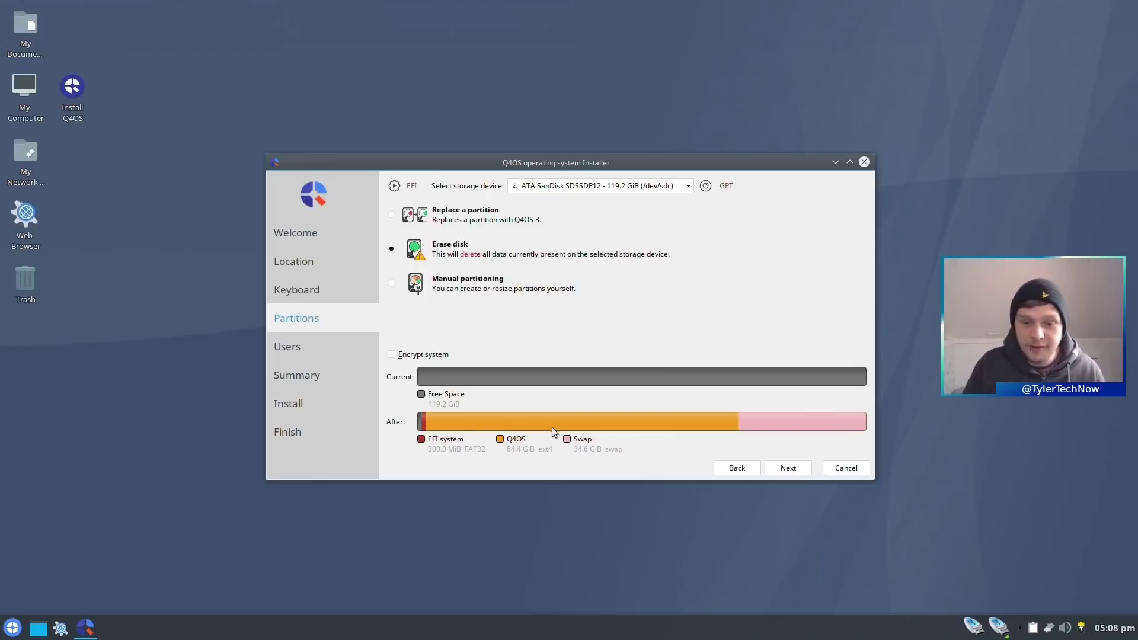
- On the user step, enter the user's name and set the computer name to q4
left_click(788, 469)
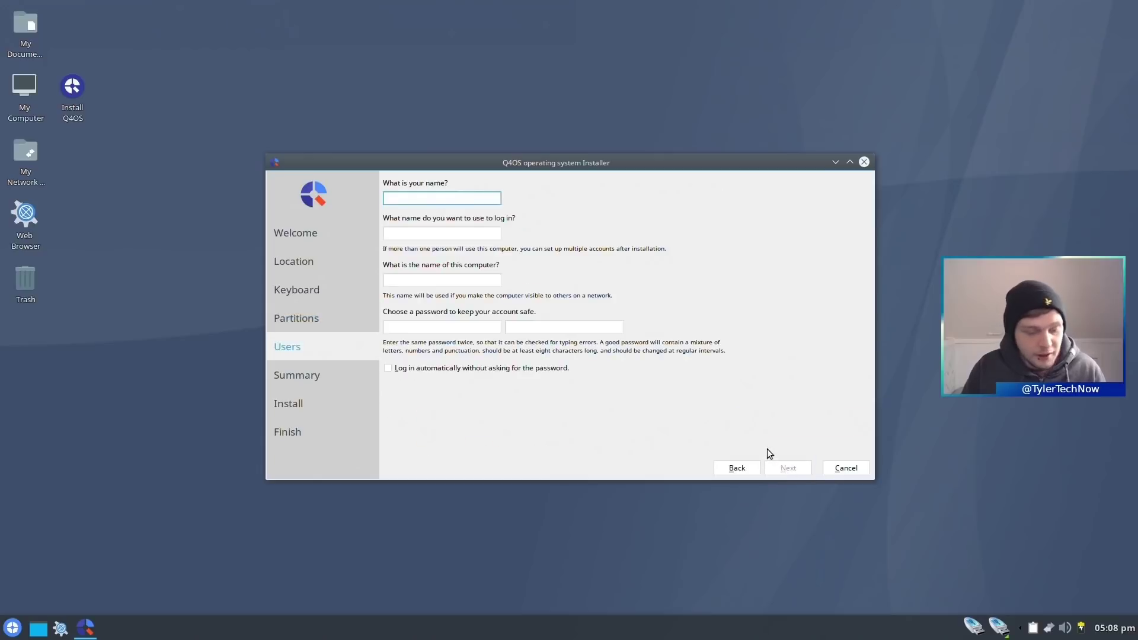
type("tyler")
key("Tab")
key("Tab")
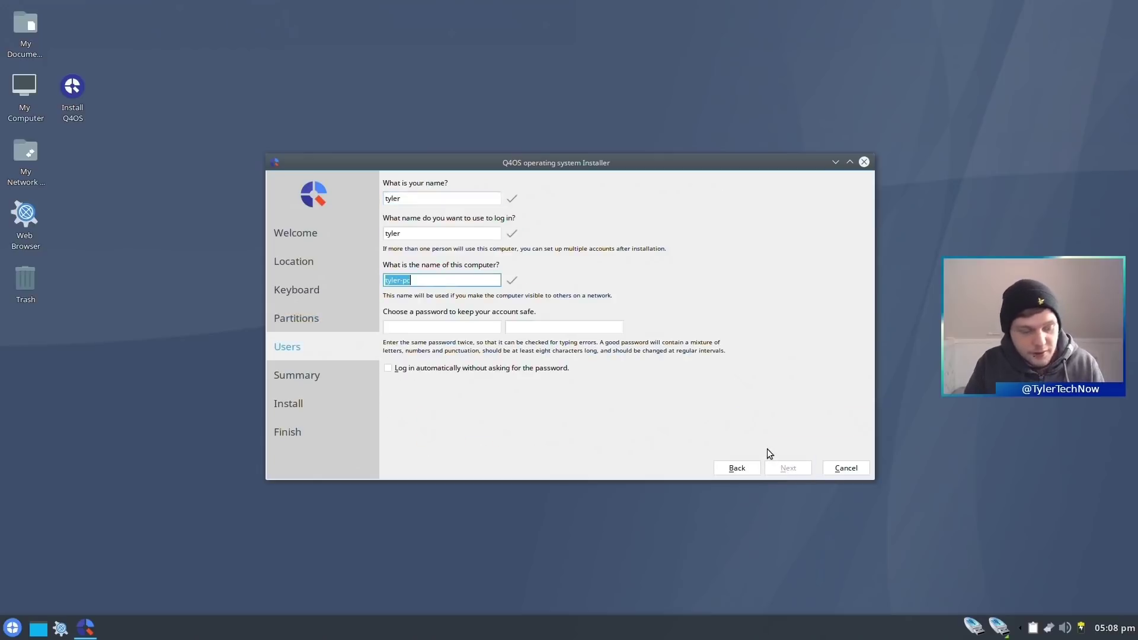
type("q4")
- Enter a matching password twice, enable automatic login, and continue to the Summary
key("Tab")
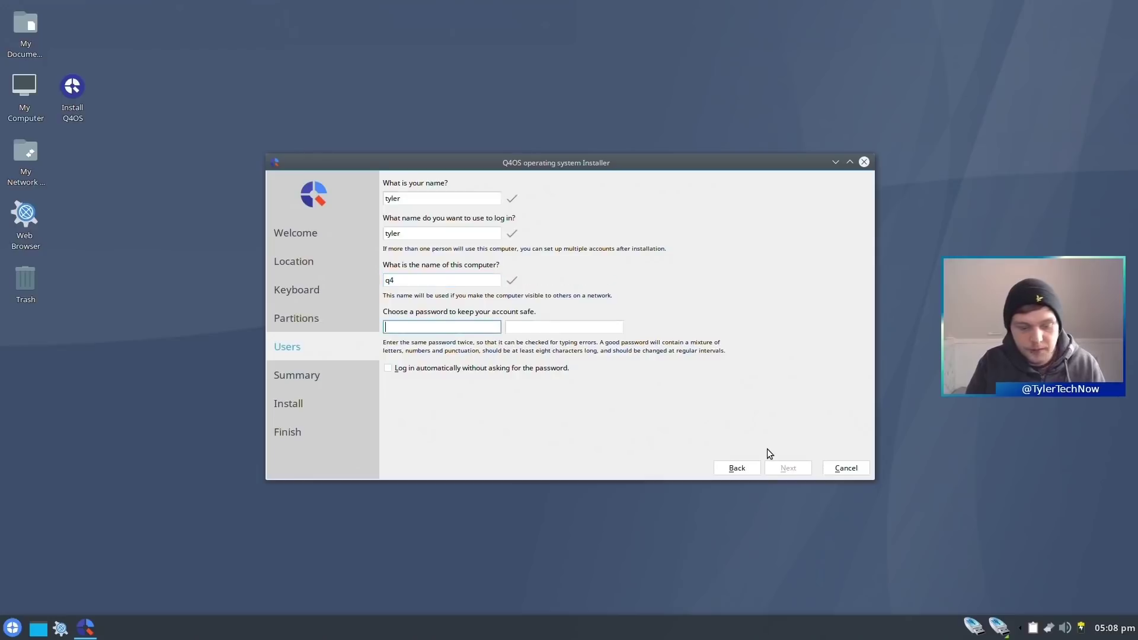
type("••••••••")
key("Tab")
type("••••••")
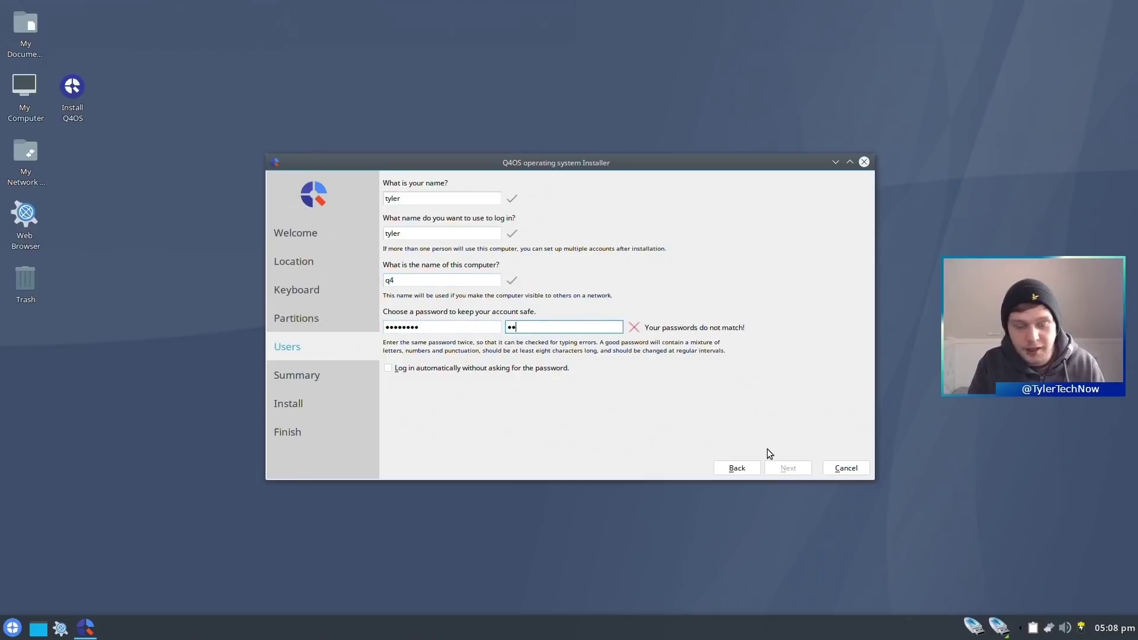
type("••")
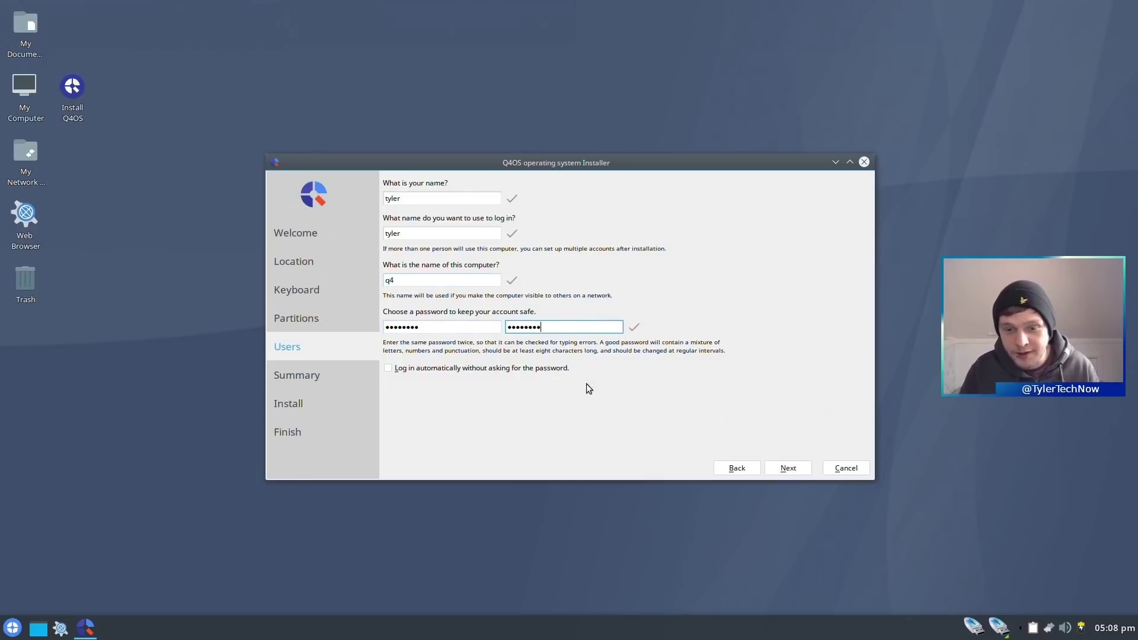
left_click(551, 368)
left_click(793, 468)
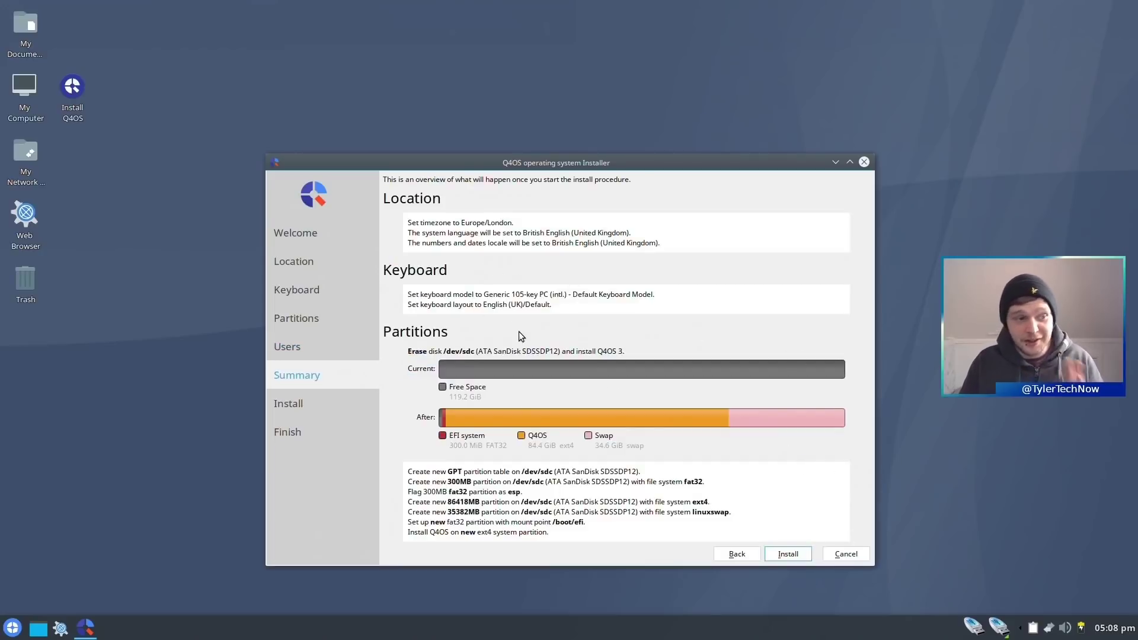
- Start the installation from the Summary page and let Q4OS install and reboot
left_click(783, 555)
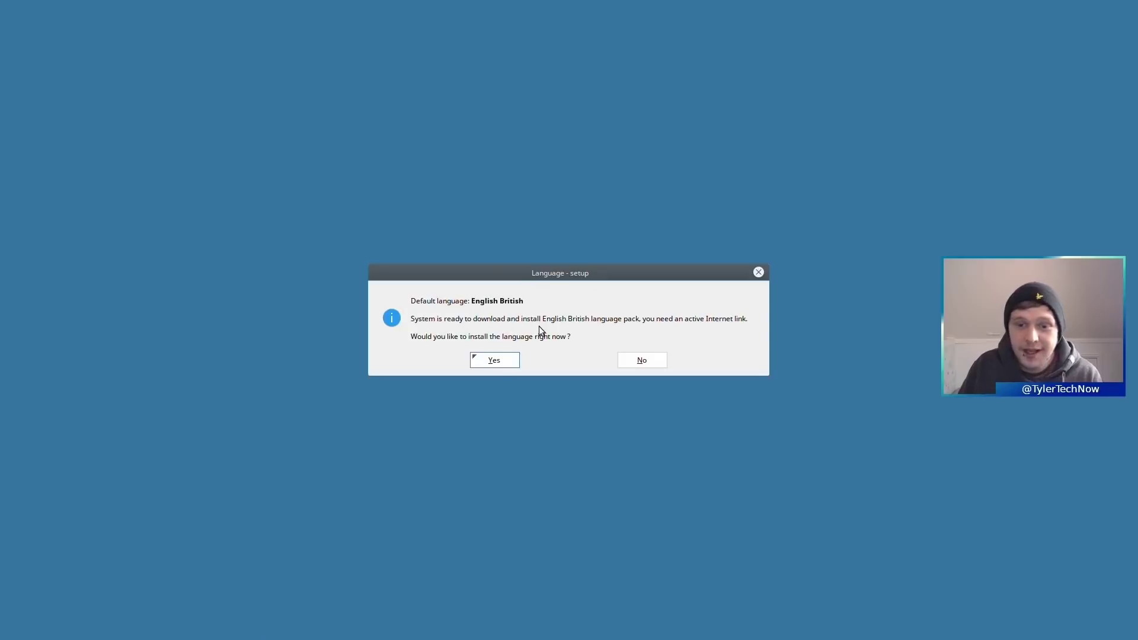
- Accept the British English language pack download and keep Trinity as the default desktop
left_click(503, 361)
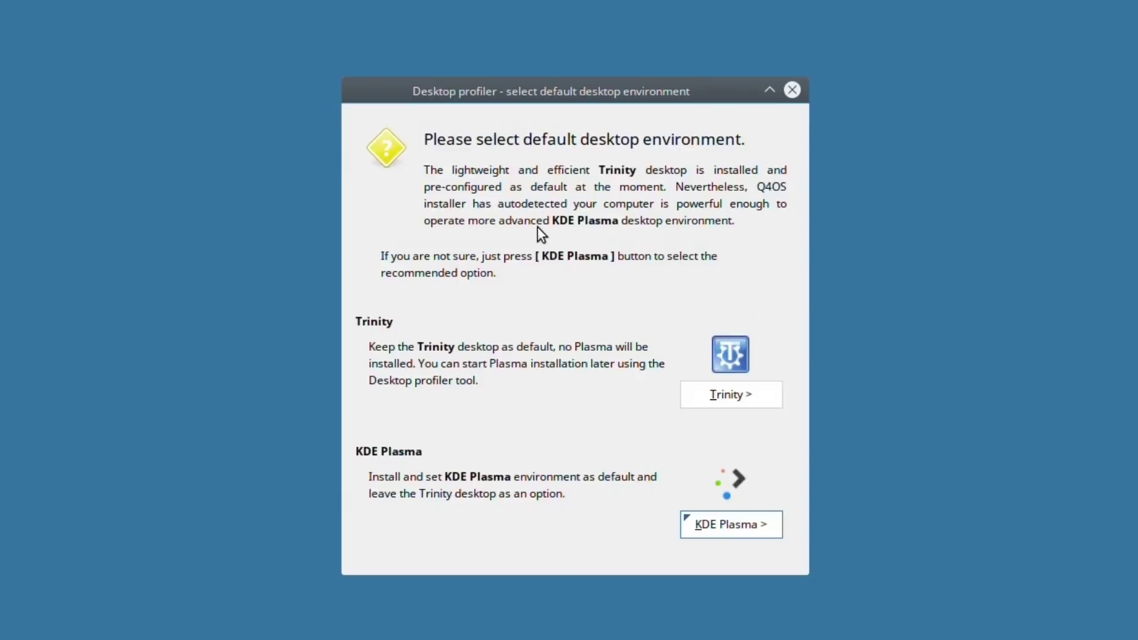
left_click(723, 393)
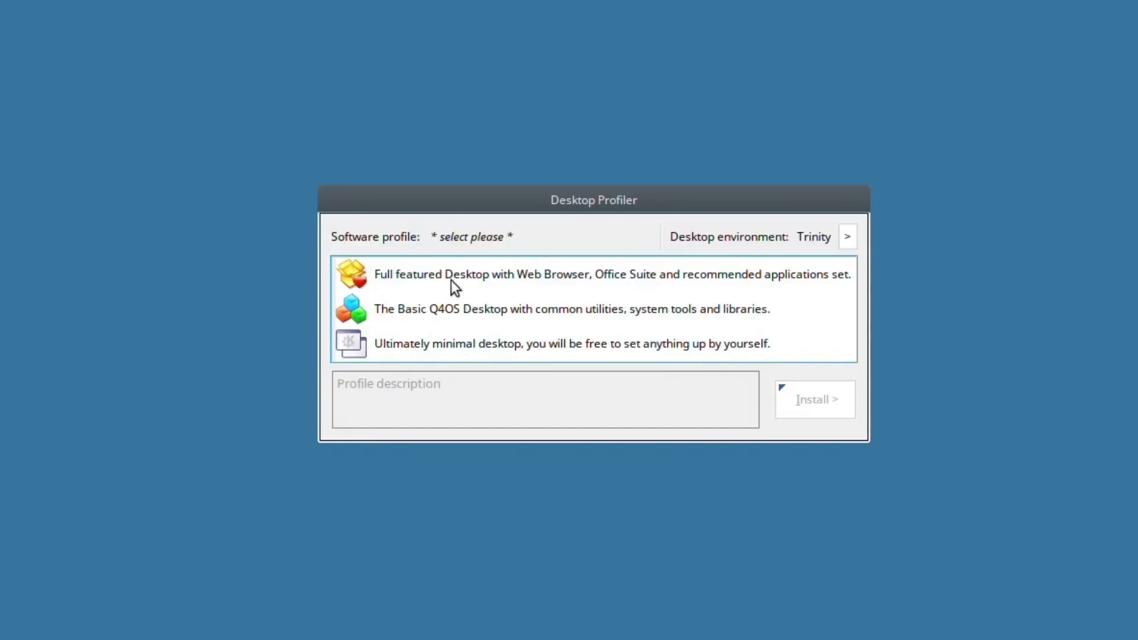
- Compare the Desktop, Basic and Pure profiles, then install the full-featured Q4OS Desktop profile to 100%
left_click(542, 277)
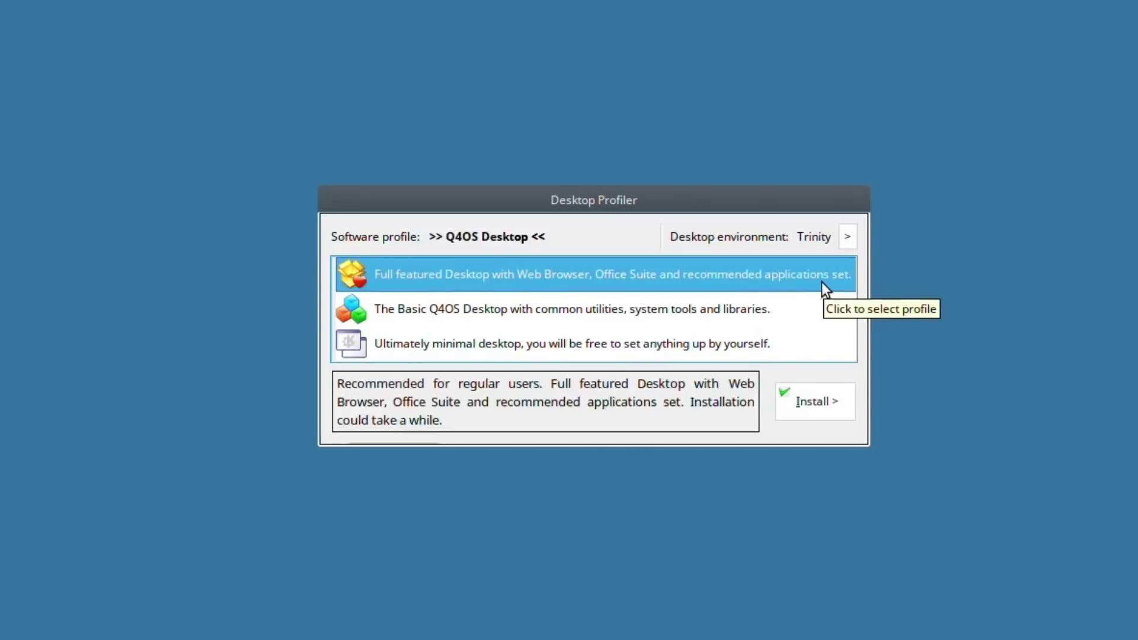
left_click_drag(429, 381, 539, 387)
left_click(450, 323)
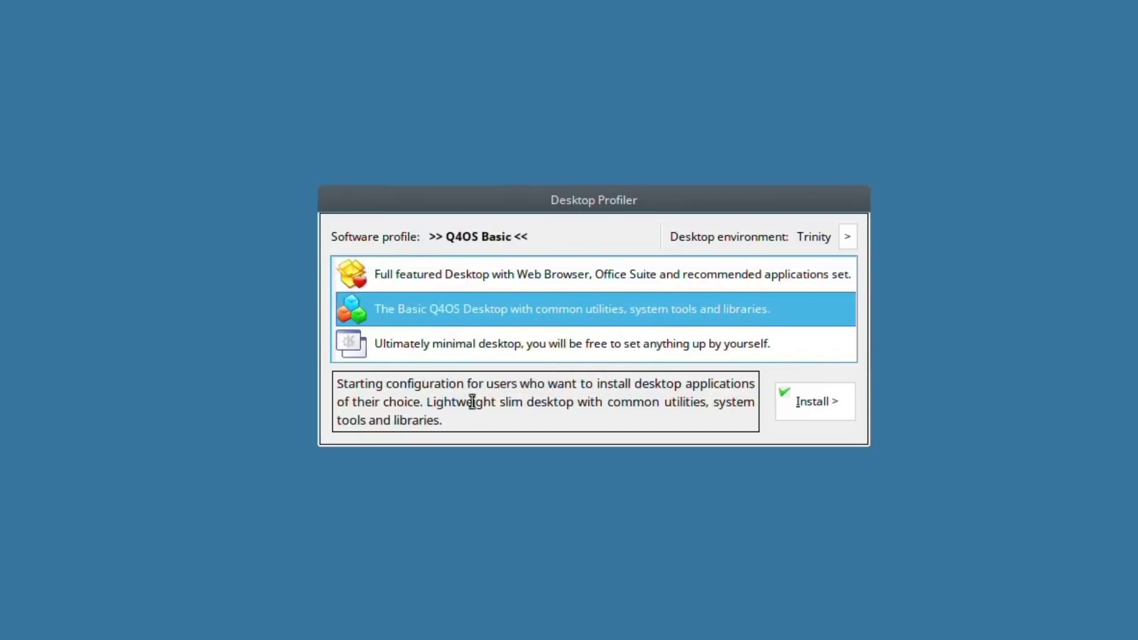
left_click(410, 349)
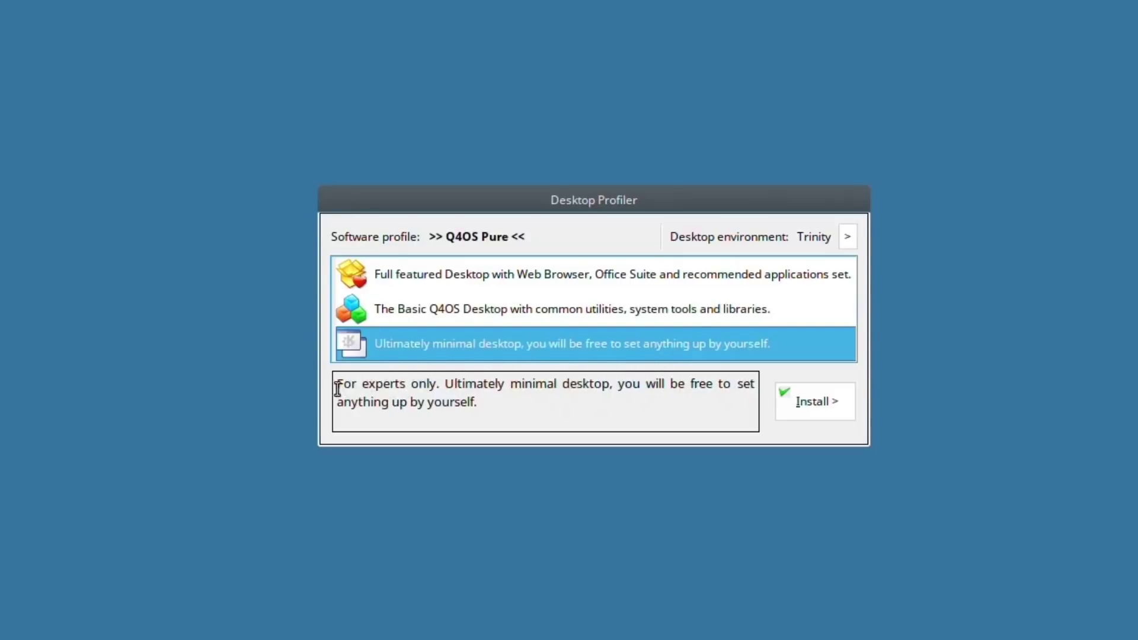
left_click_drag(337, 384, 436, 382)
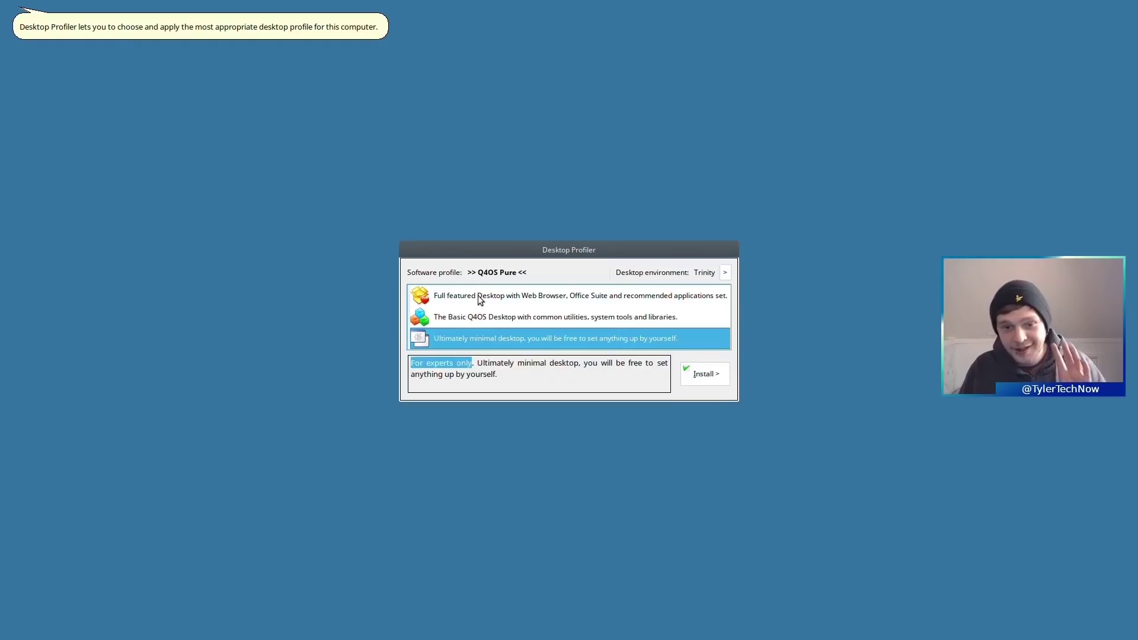
left_click(448, 277)
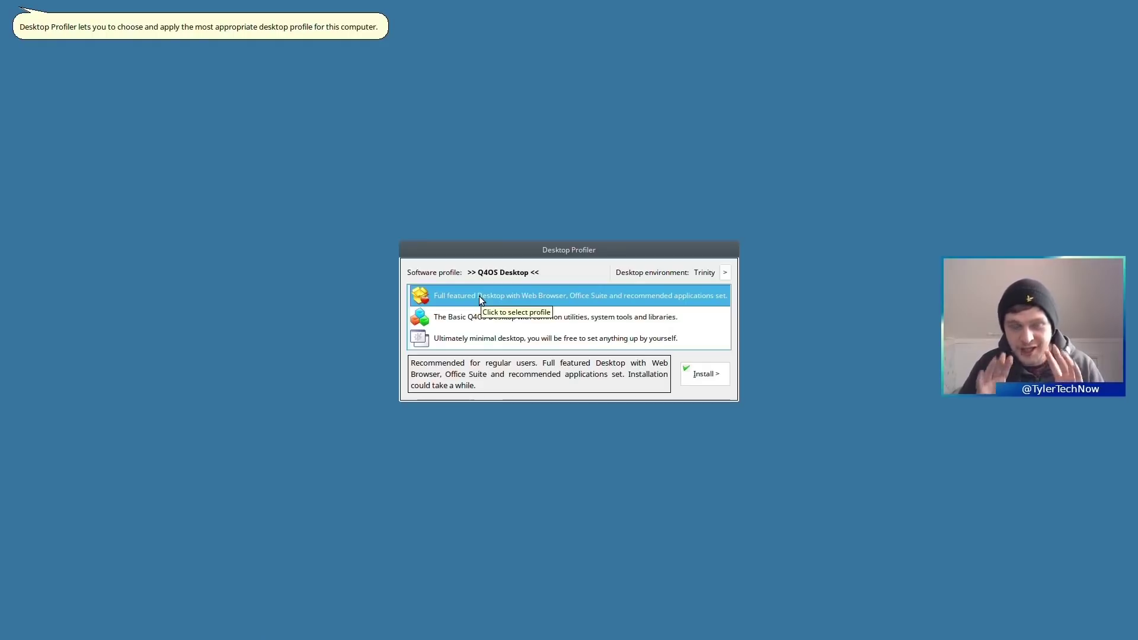
left_click(700, 379)
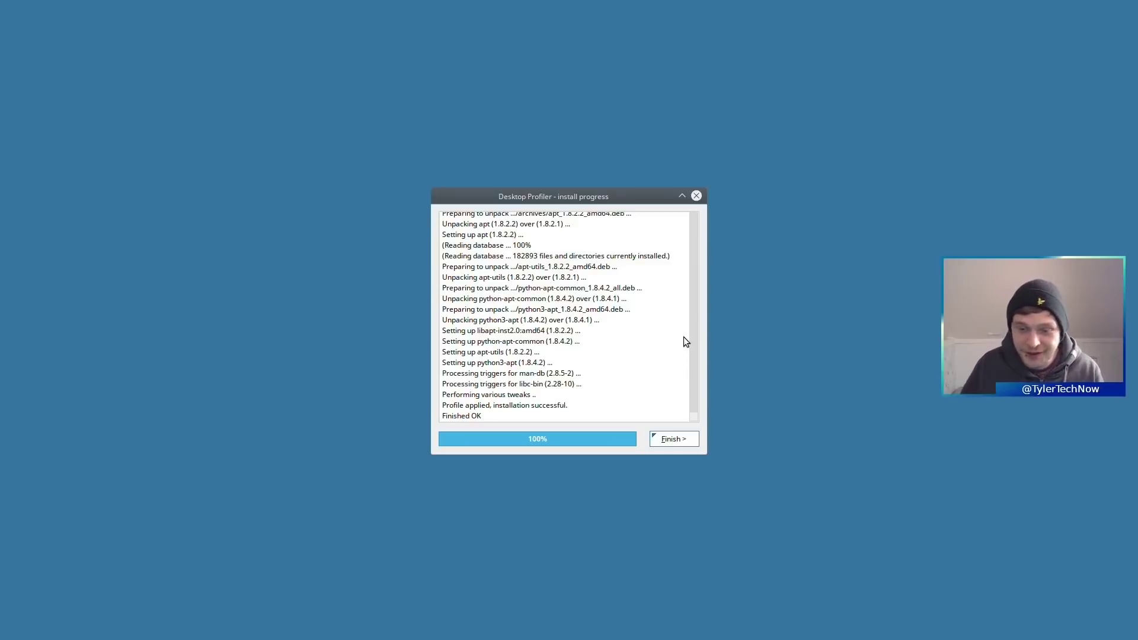
left_click(670, 442)
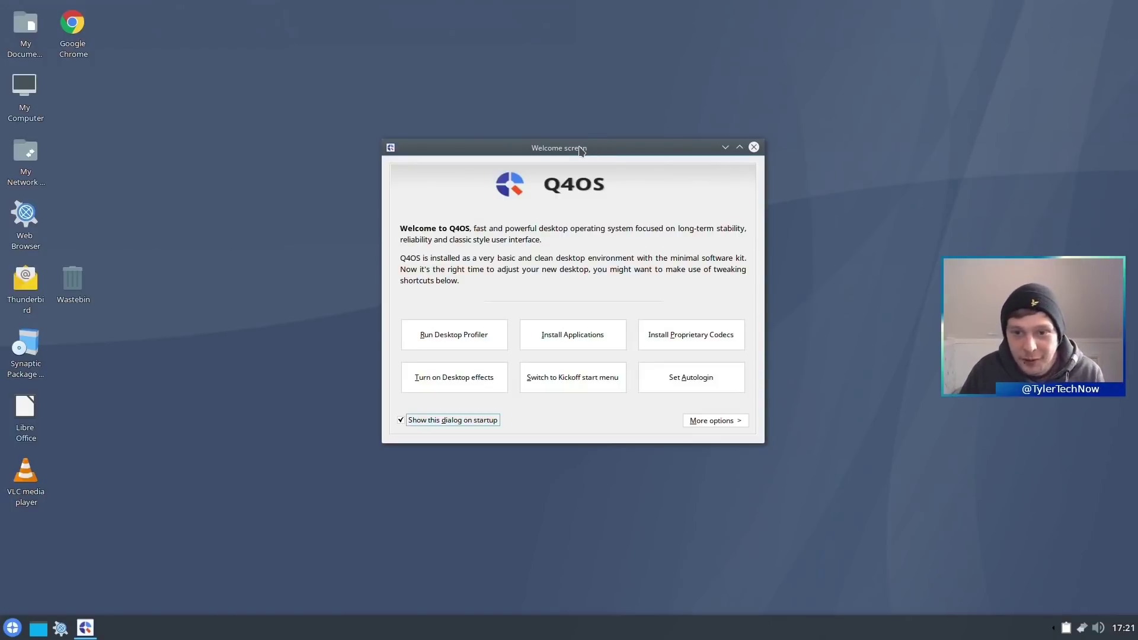
left_click_drag(578, 147, 564, 150)
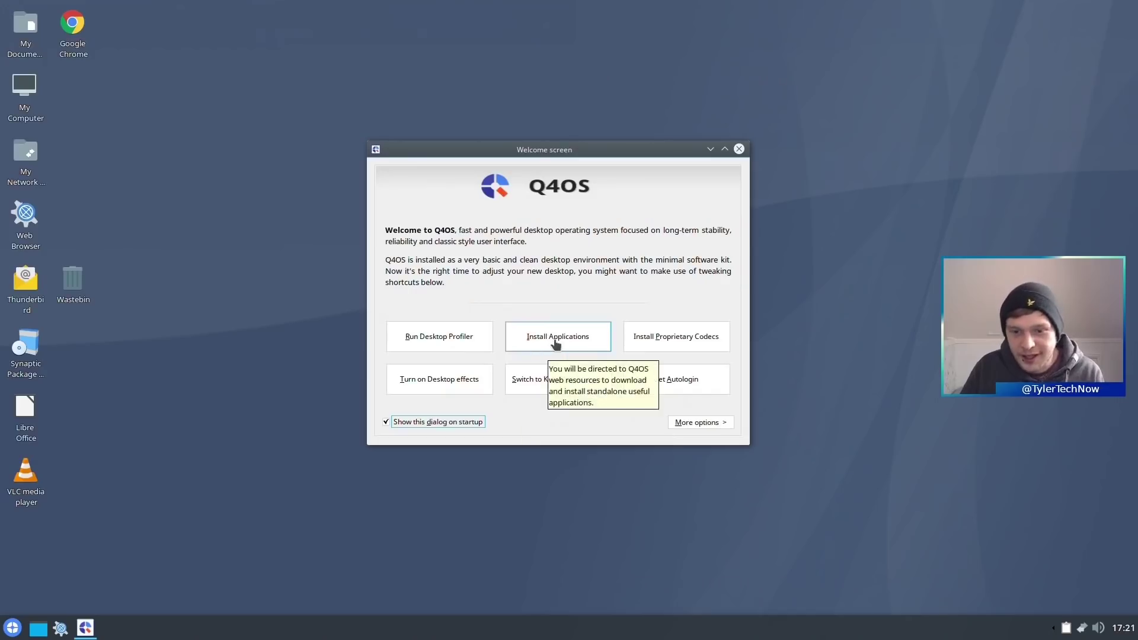
left_click(576, 403)
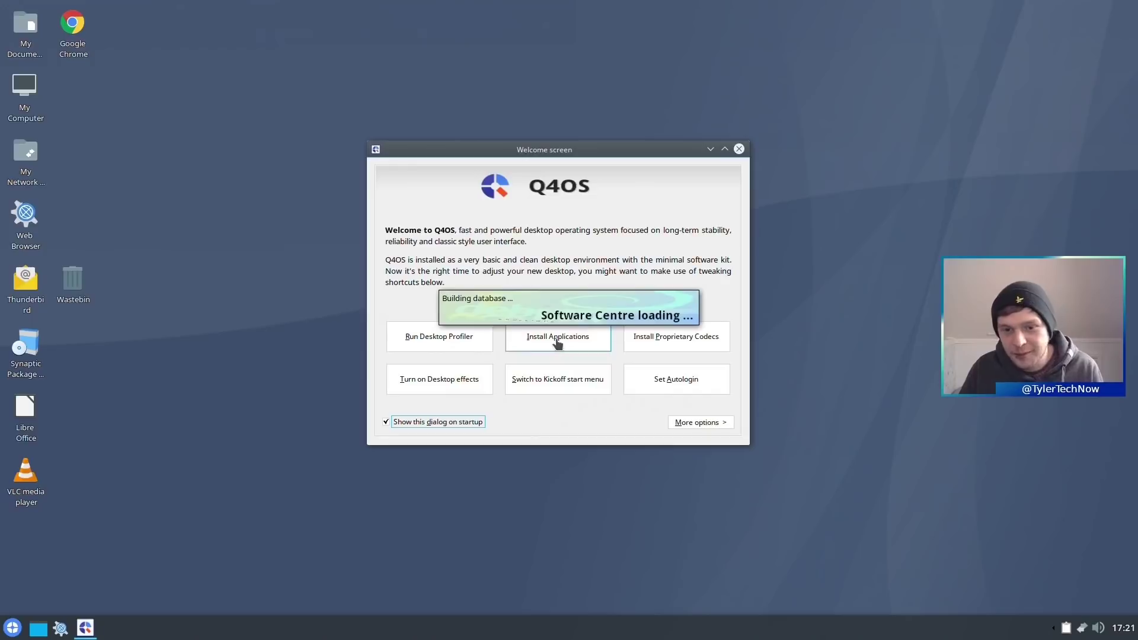
left_click_drag(907, 365, 309, 168)
left_click(583, 153)
left_click_drag(583, 153, 843, 147)
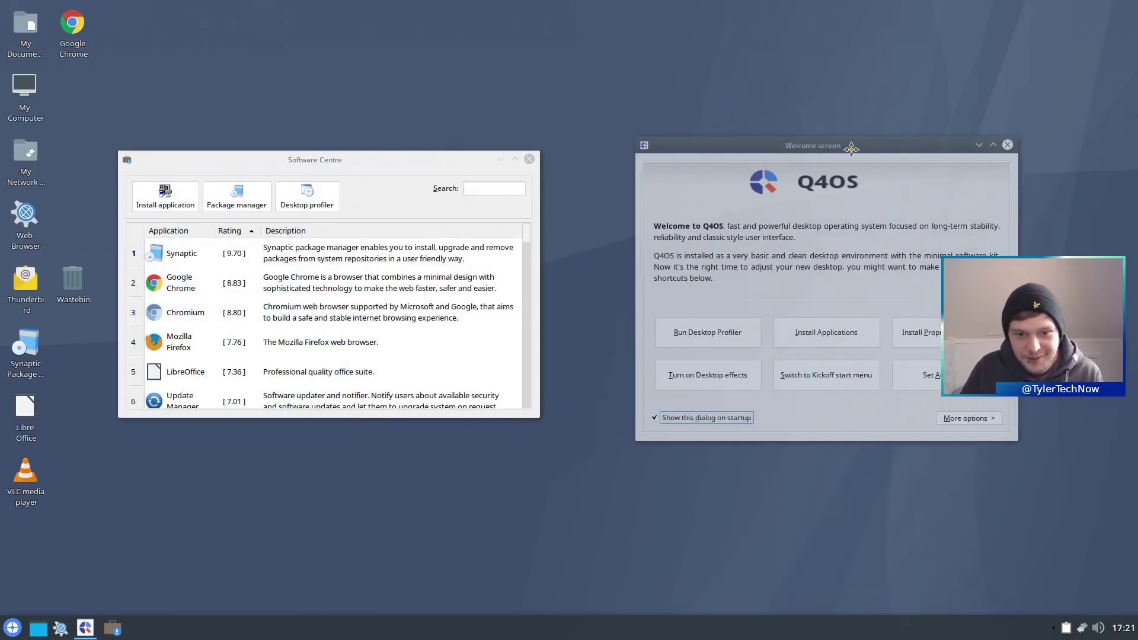
left_click(525, 240)
left_click_drag(524, 240, 491, 198)
type("kden")
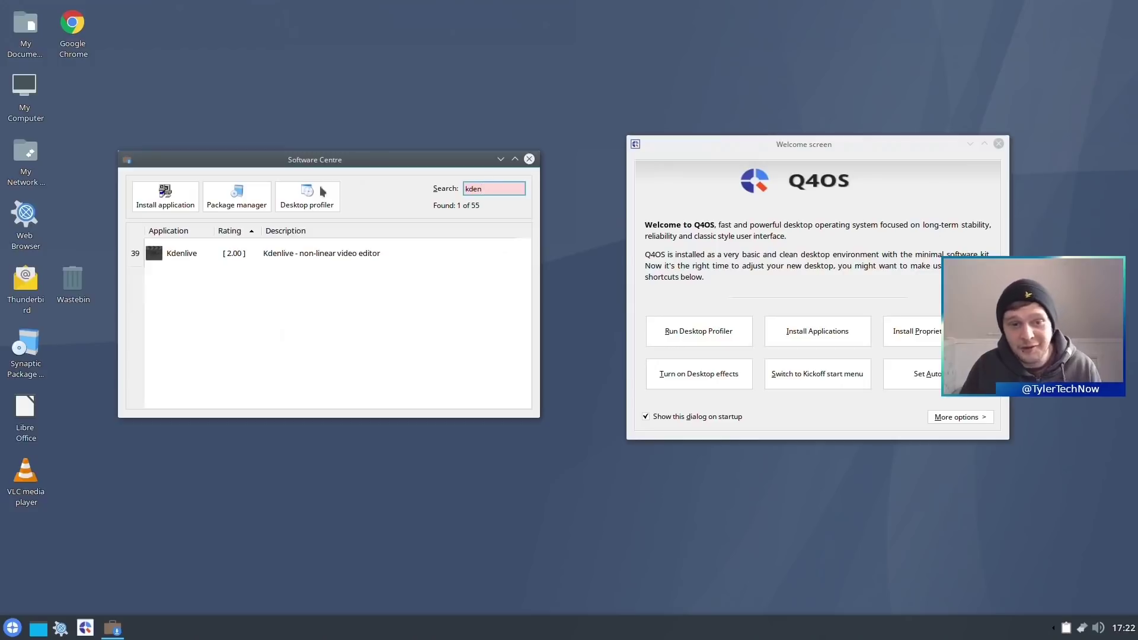
left_click(238, 201)
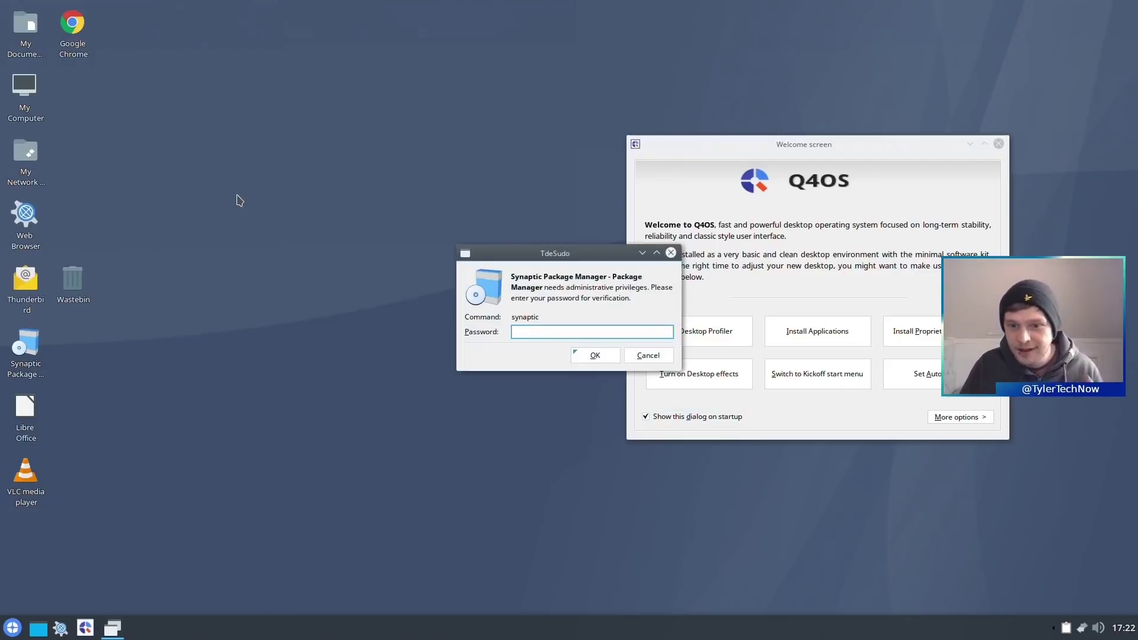
type("password")
key("Return")
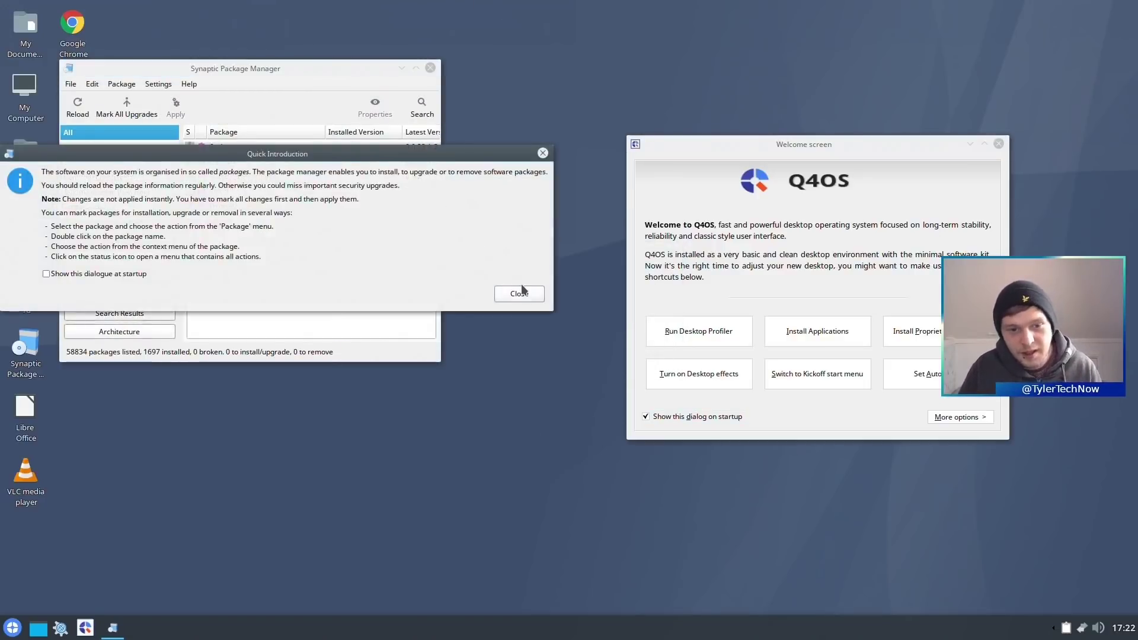
left_click(520, 293)
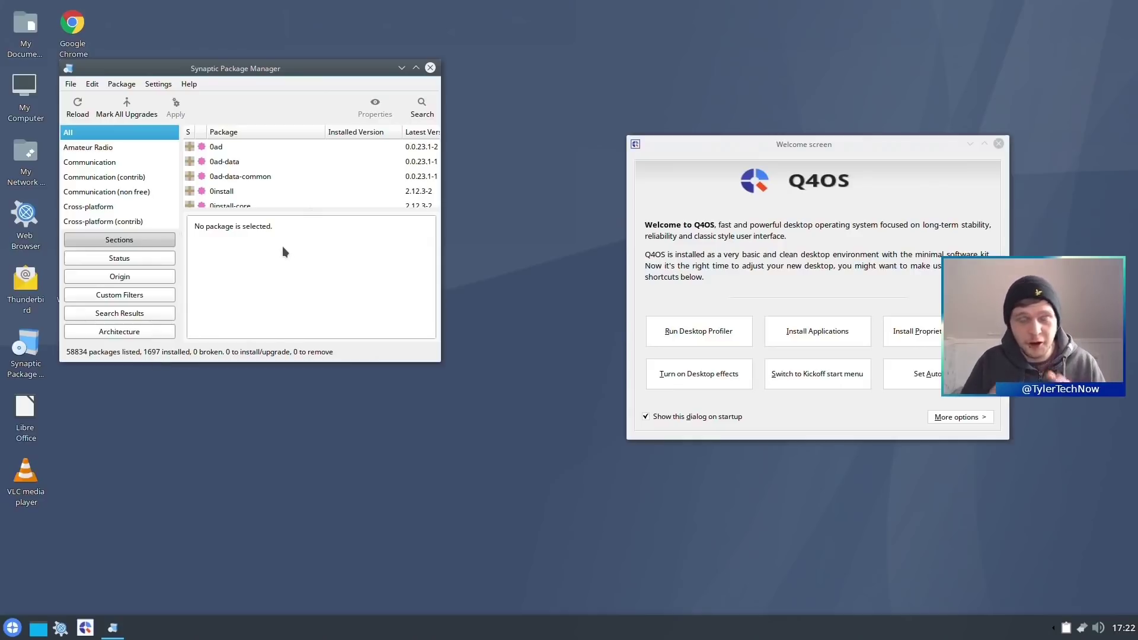
left_click(430, 68)
- Close the Software Centre and turn on desktop effects from the Welcome screen
left_click(412, 8)
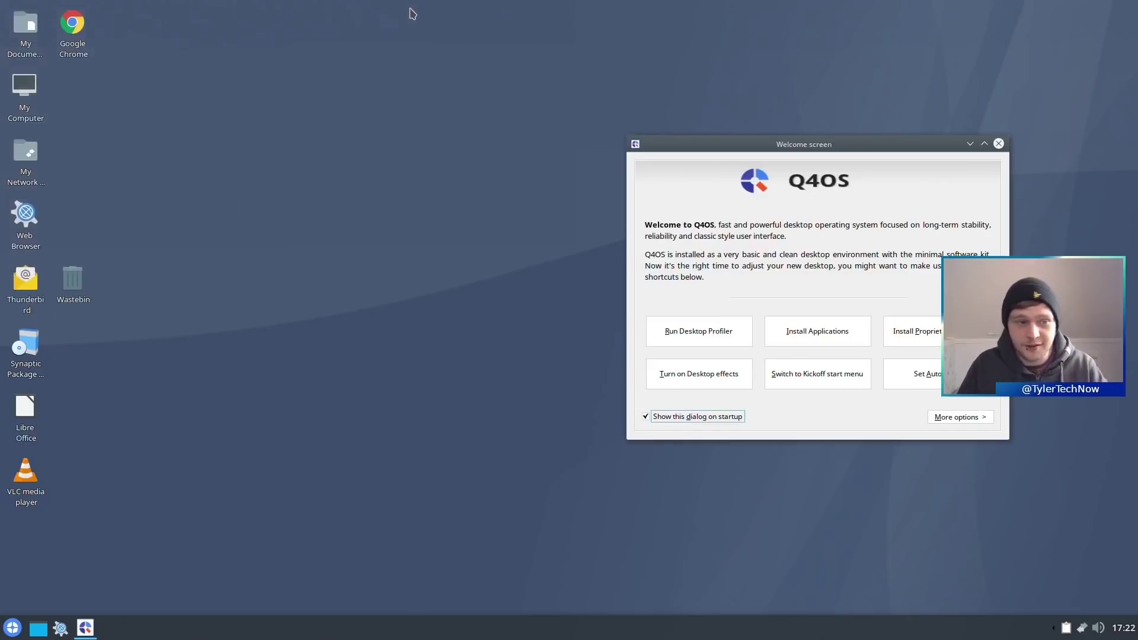
left_click_drag(817, 141, 565, 131)
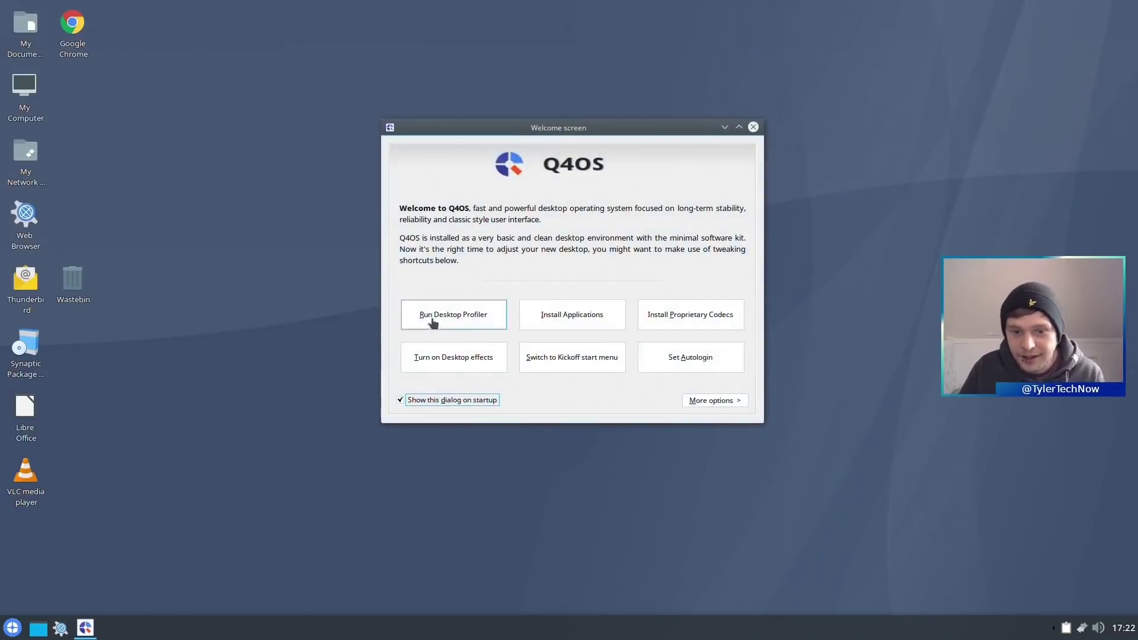
left_click(450, 356)
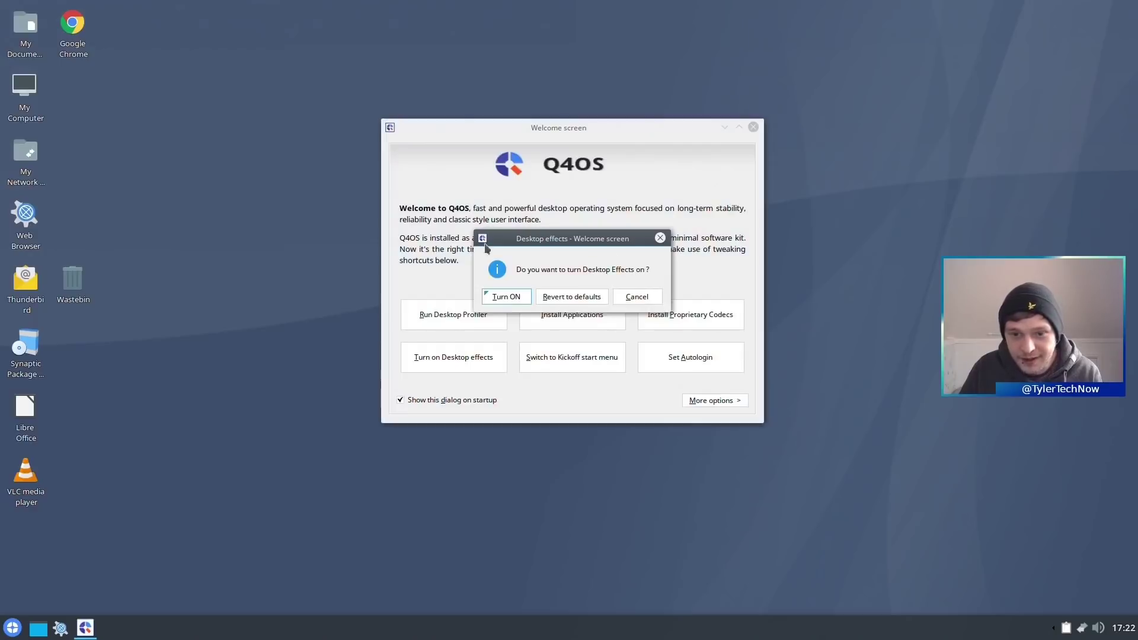
left_click(506, 297)
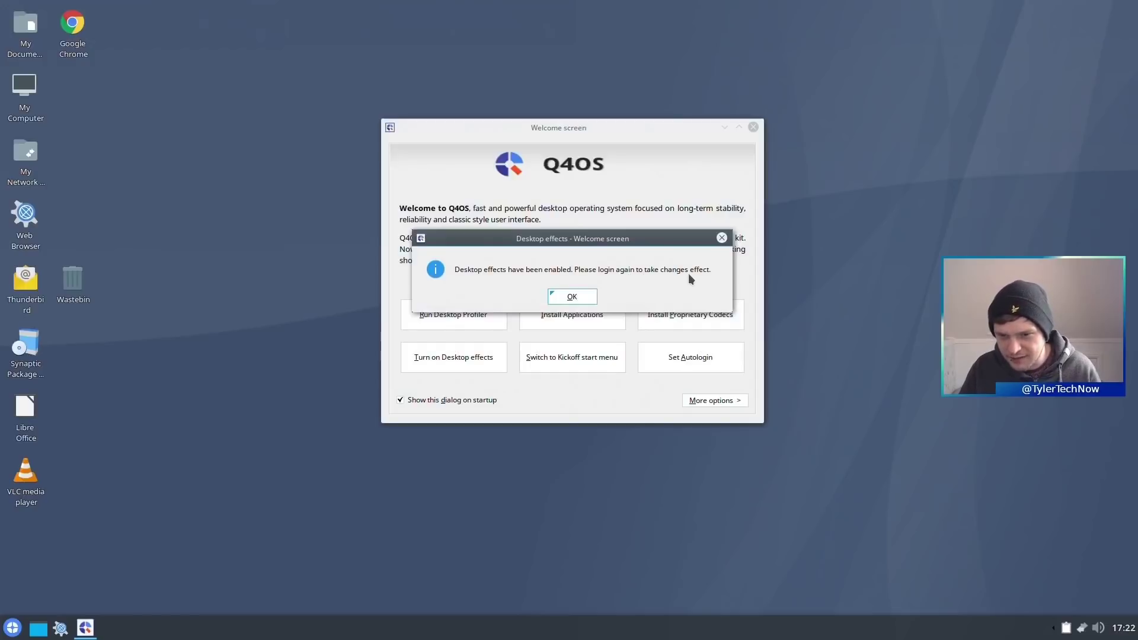
left_click(577, 298)
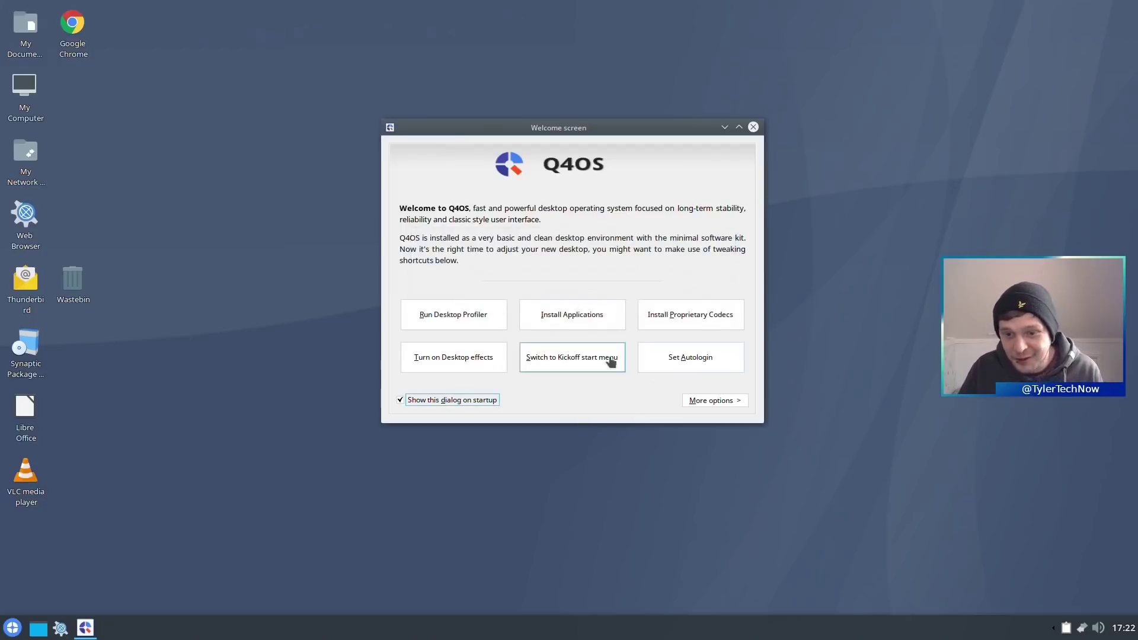
- Apply the KickOff start menu style, browse its Programs folder, and dismiss the confirmation
left_click(535, 360)
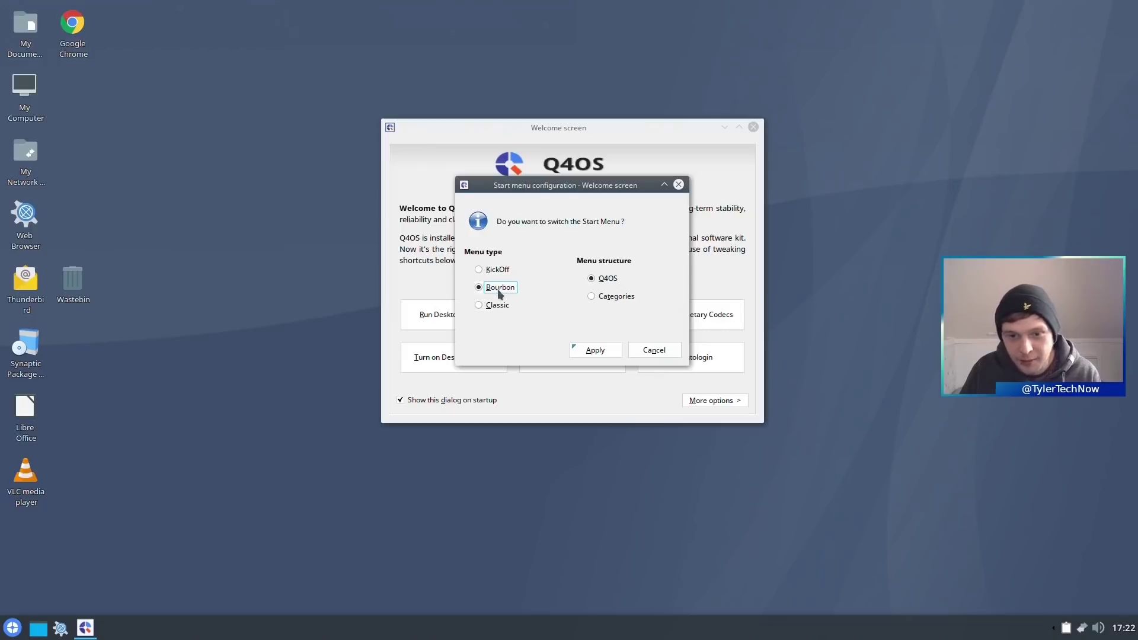
left_click(498, 270)
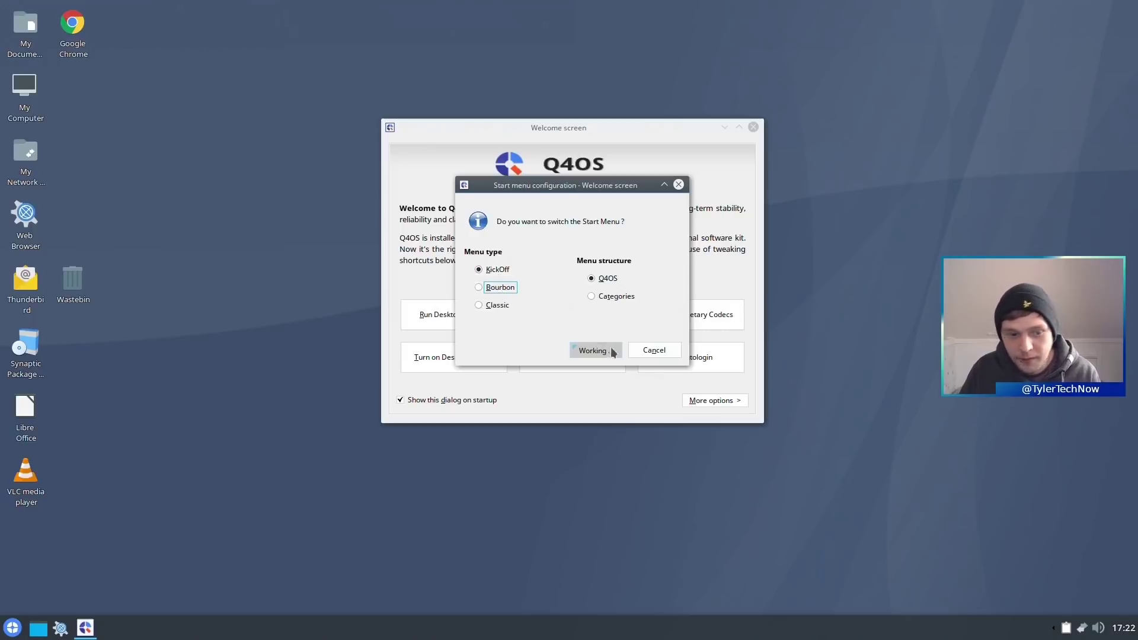
left_click(12, 628)
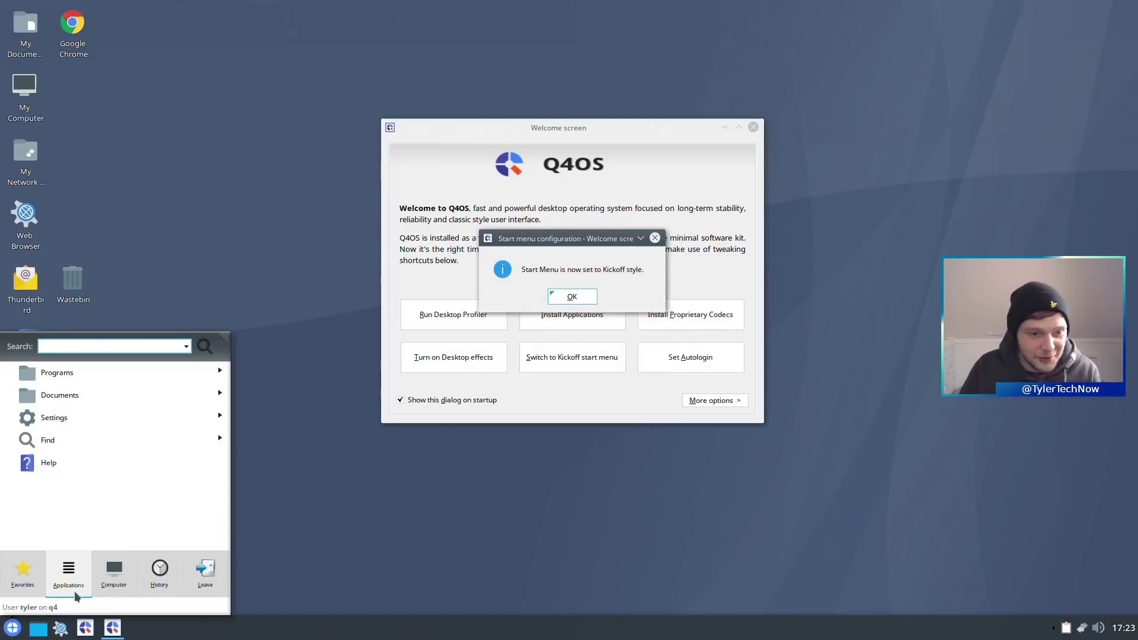
mouse_move(205, 572)
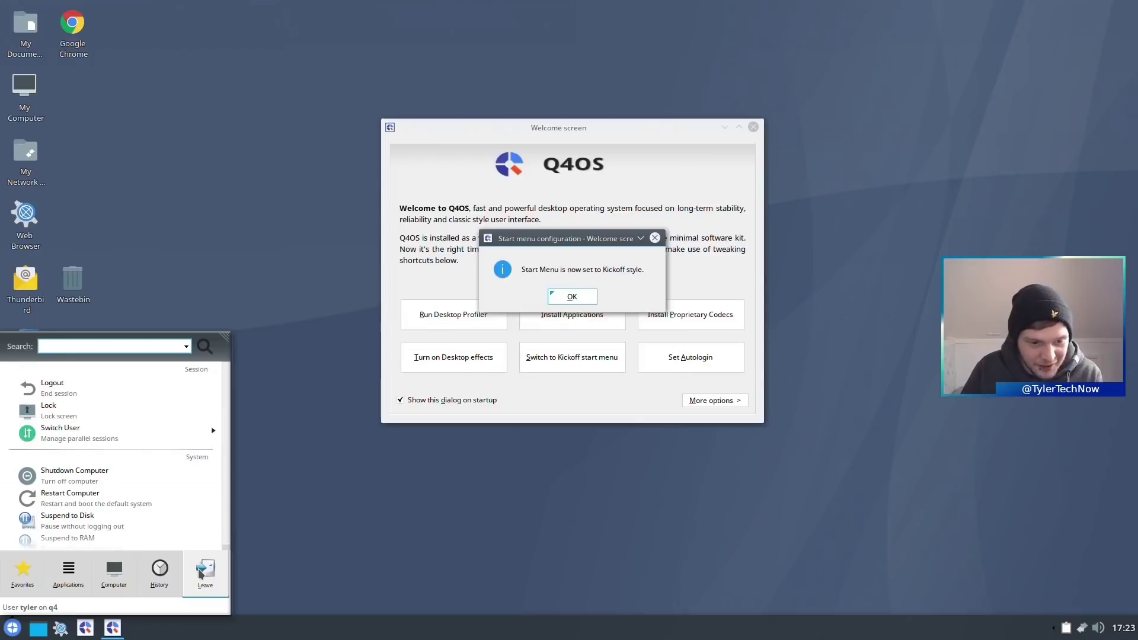
mouse_move(68, 572)
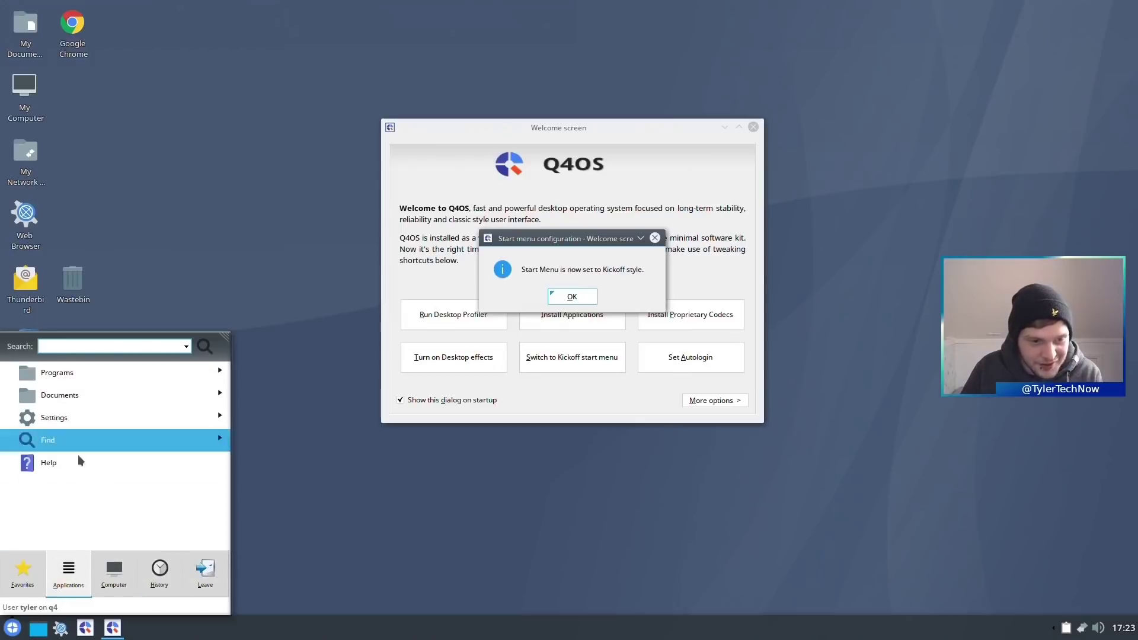
left_click(73, 379)
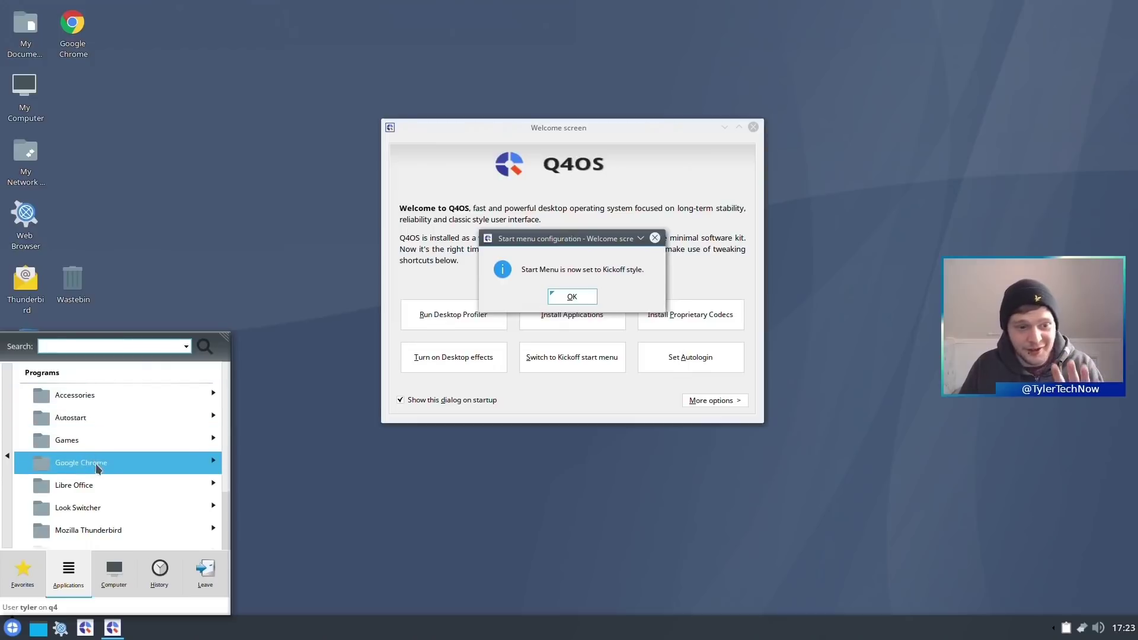
left_click(421, 452)
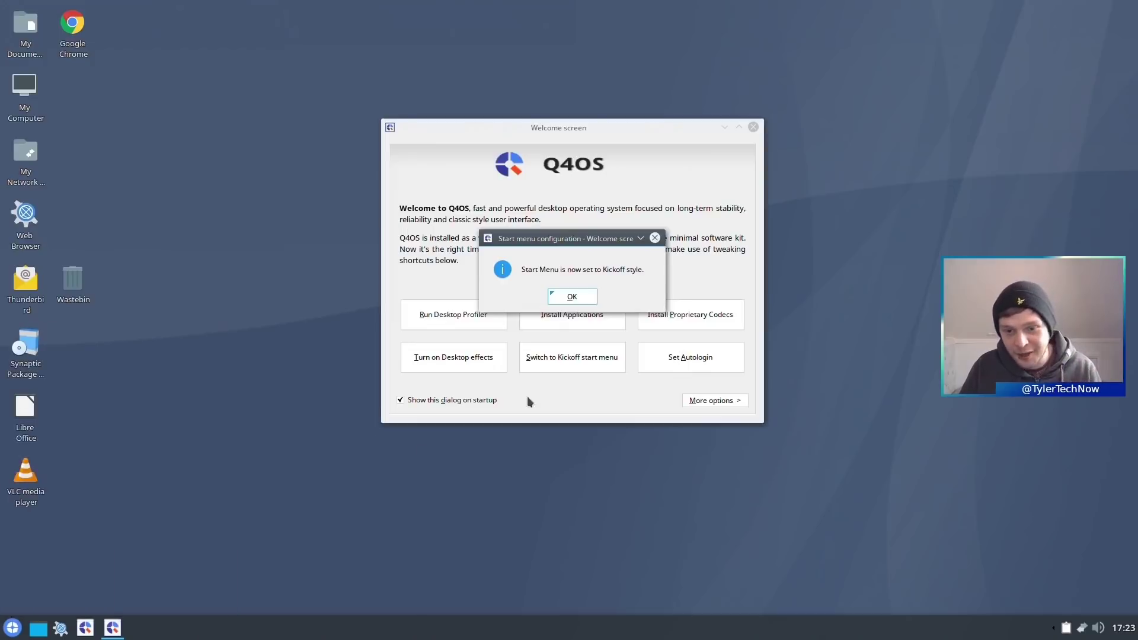
left_click(573, 299)
- Cancel the desktop effects prompt, apply the Classic start menu style, then browse and close the menu
left_click(482, 365)
left_click(638, 298)
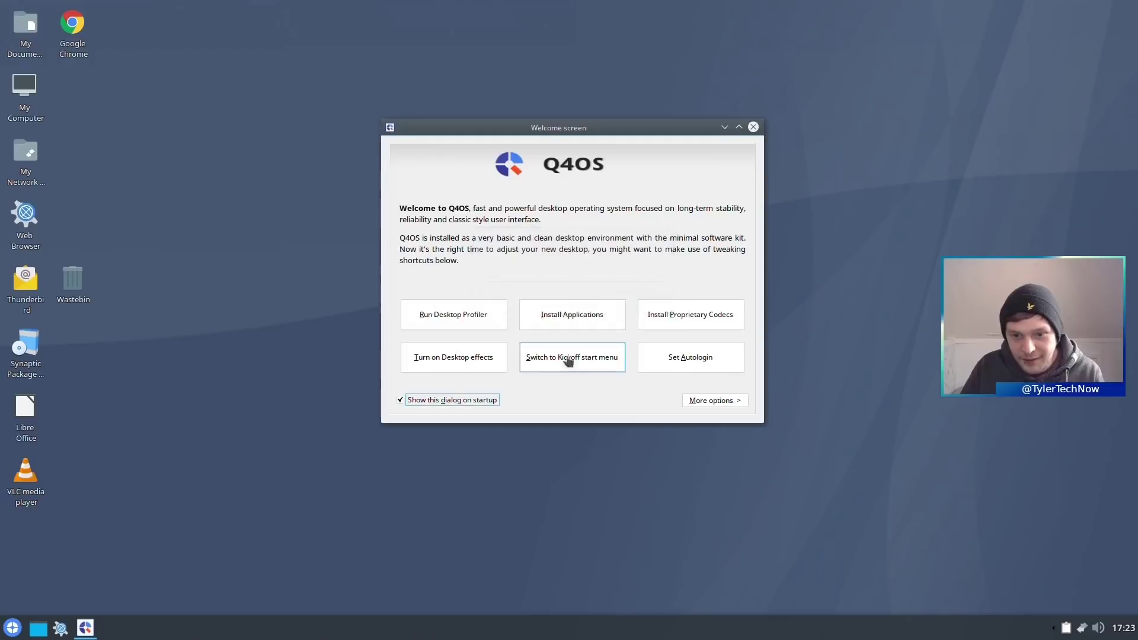
left_click(568, 359)
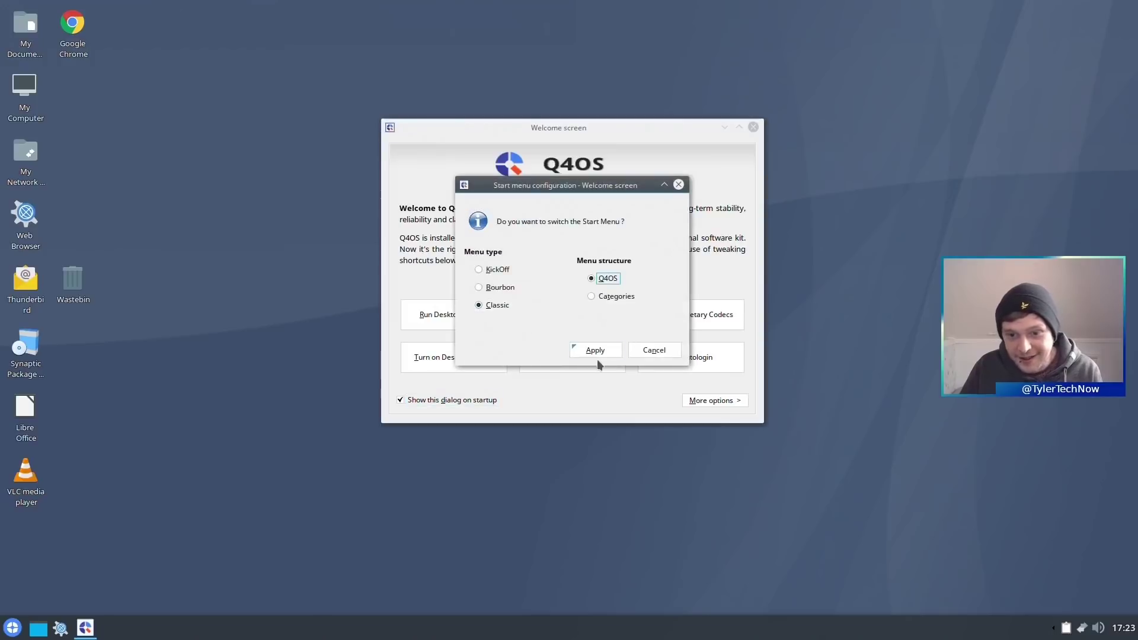
left_click(12, 627)
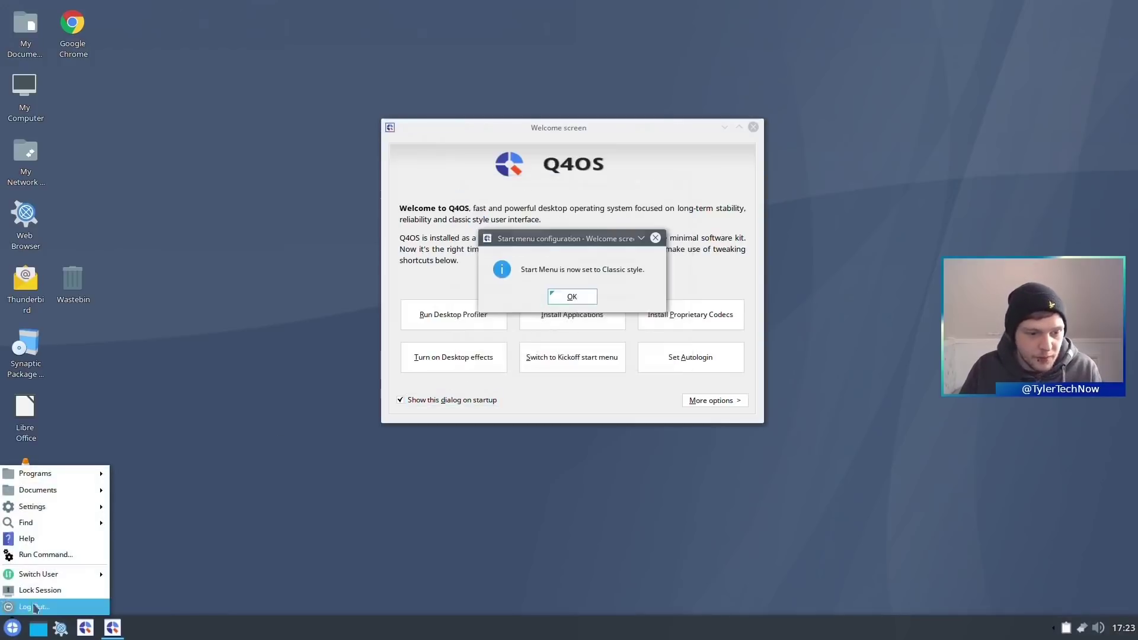
mouse_move(77, 475)
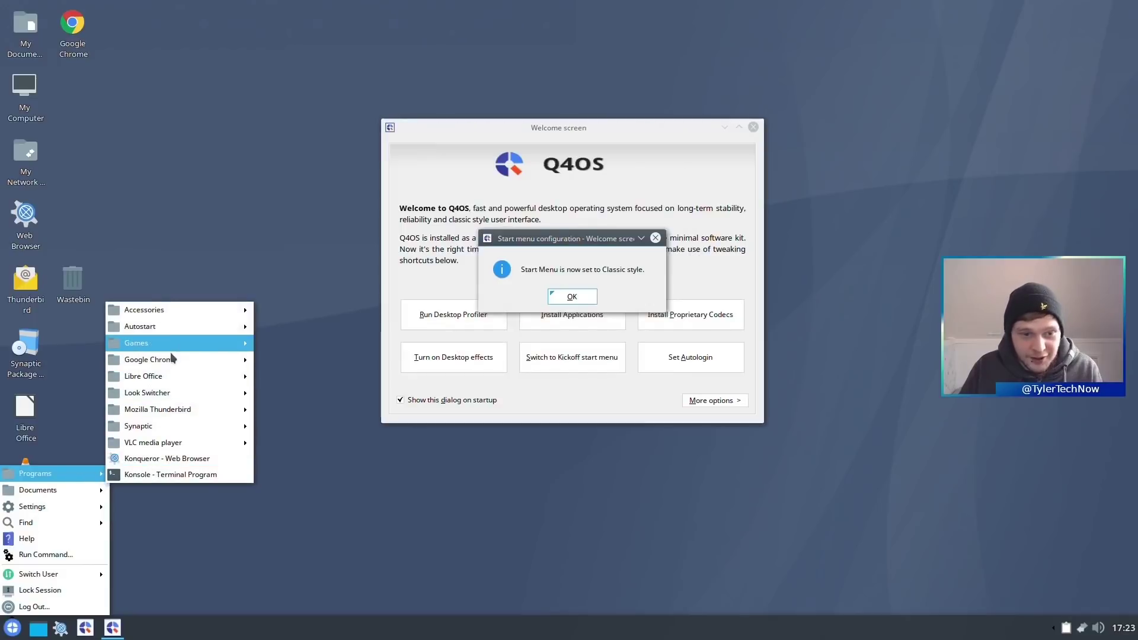
mouse_move(179, 310)
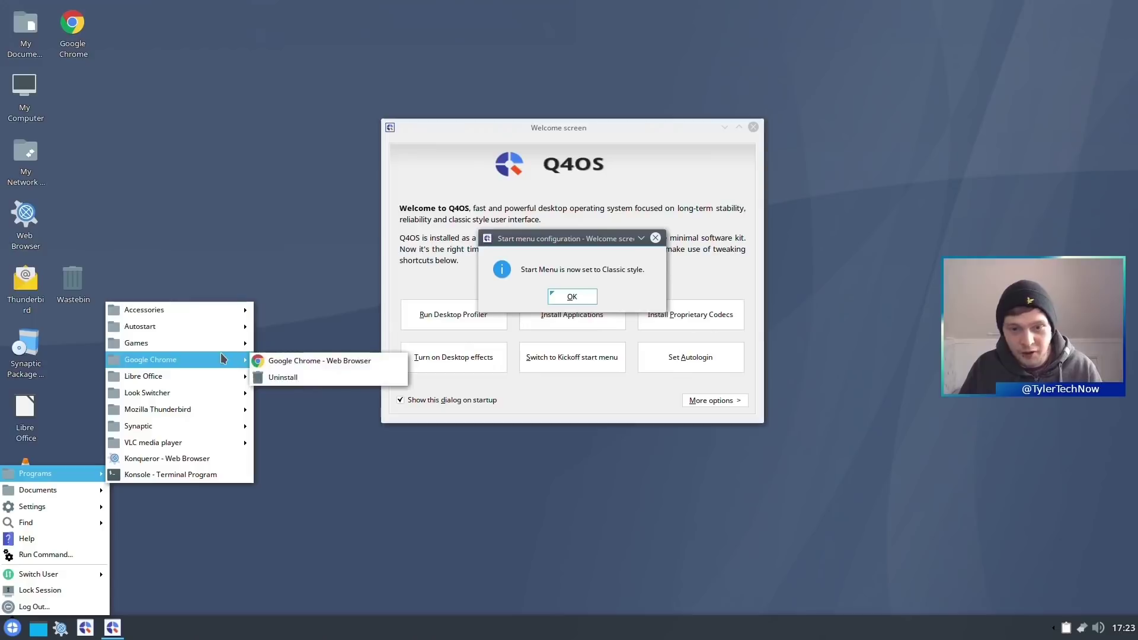
left_click(349, 299)
- Dismiss the Classic style message and apply the Bourbon start menu style
left_click(564, 300)
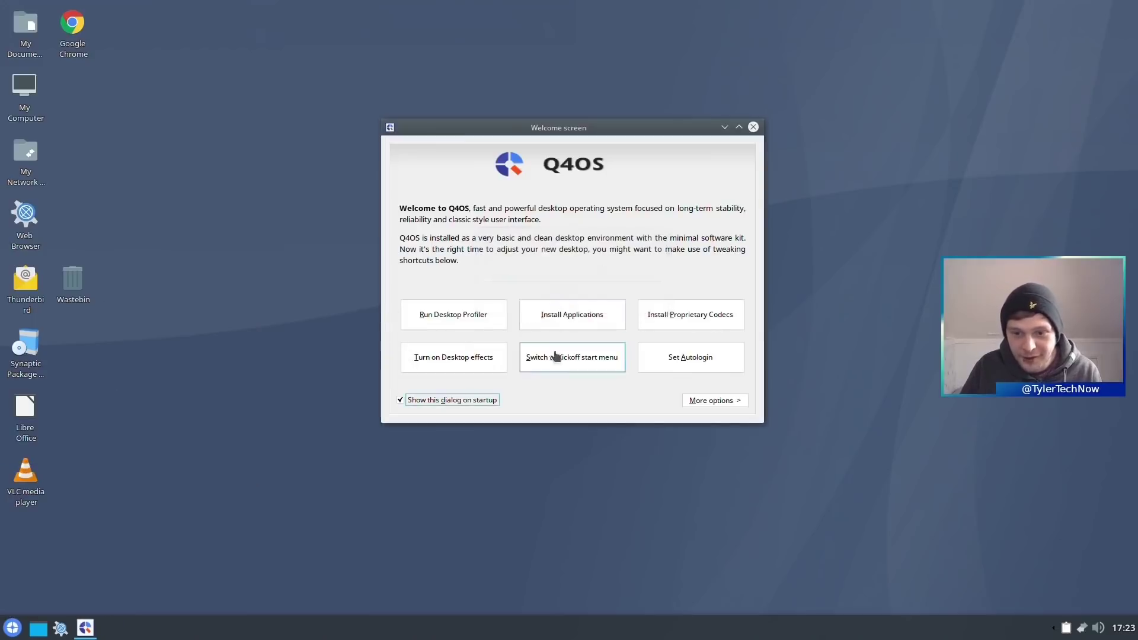
left_click(554, 362)
left_click(595, 350)
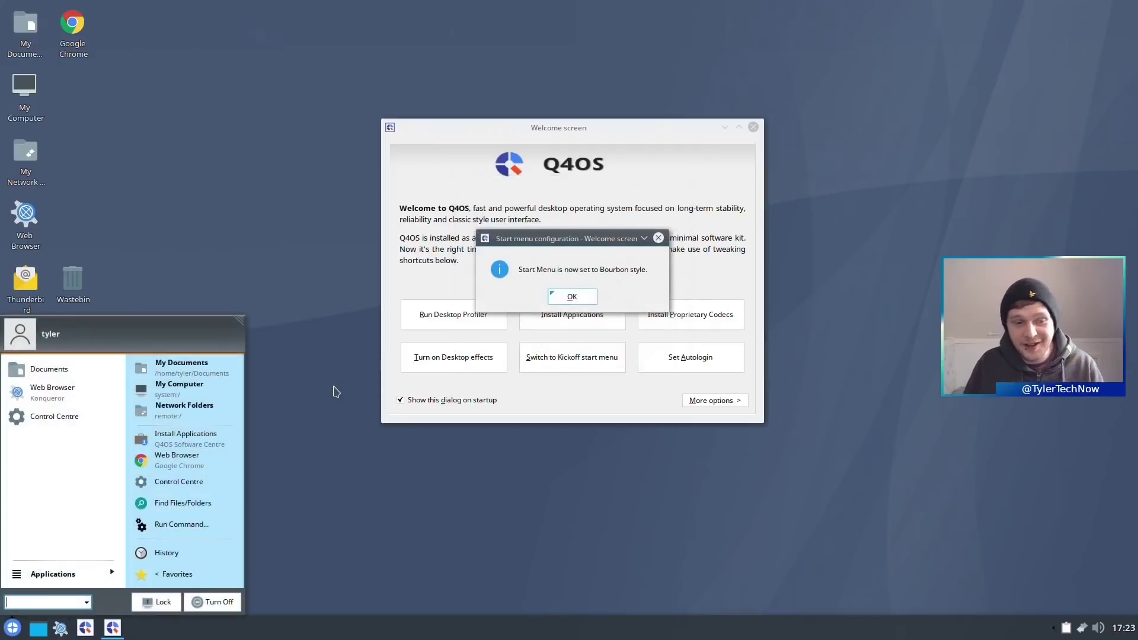
- Browse Applications > Programs in the Bourbon menu, then search from its search box
left_click(51, 573)
left_click(79, 369)
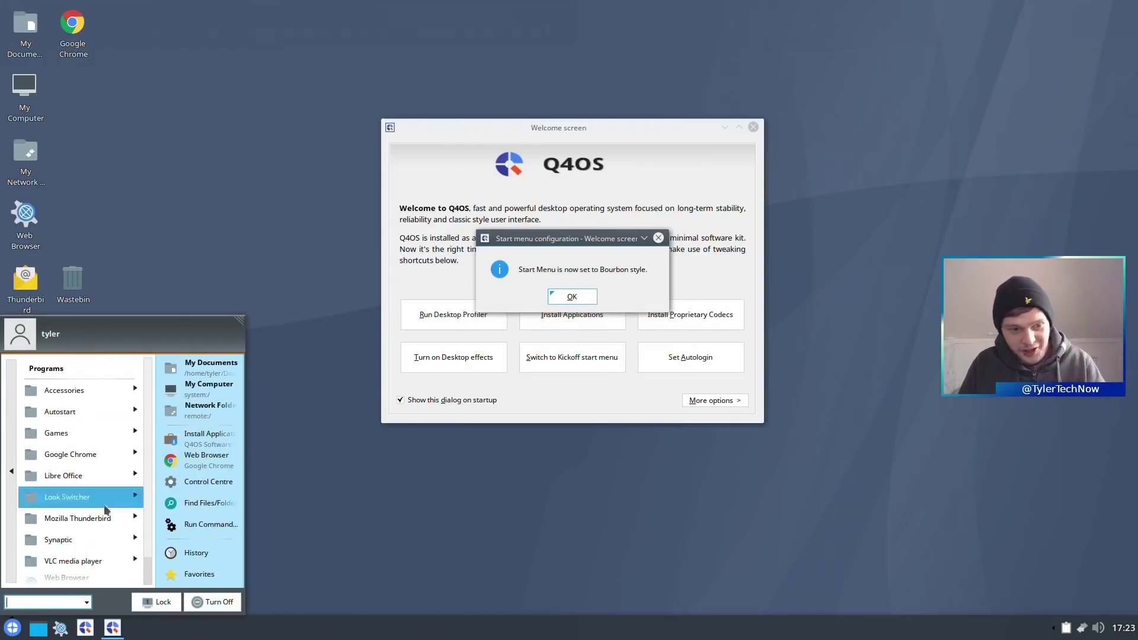
left_click(11, 475)
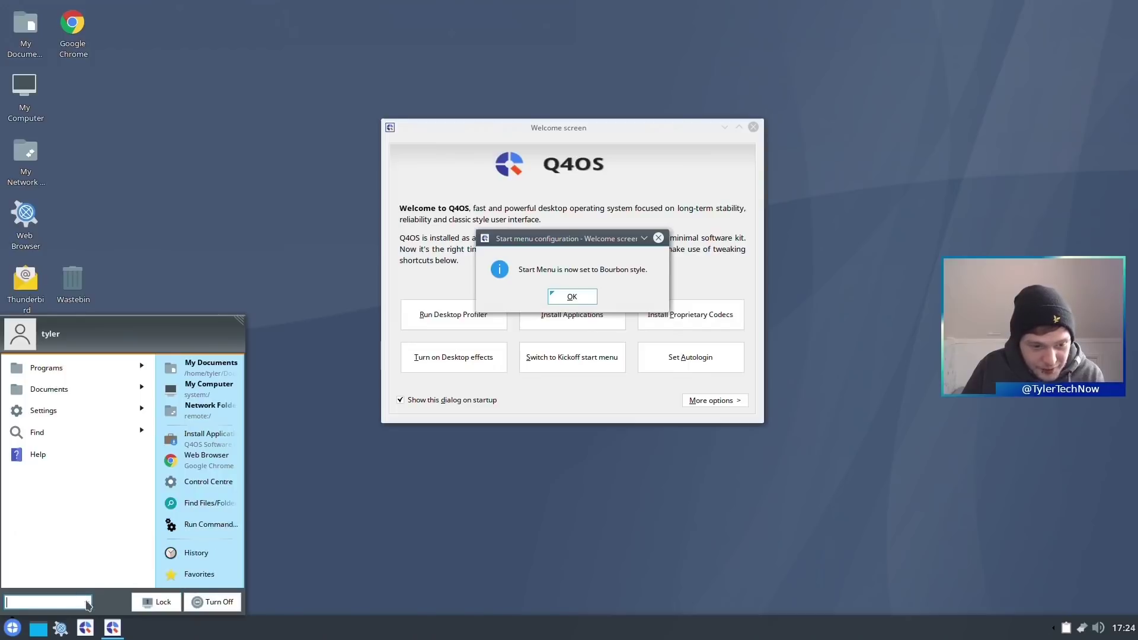
left_click(45, 601)
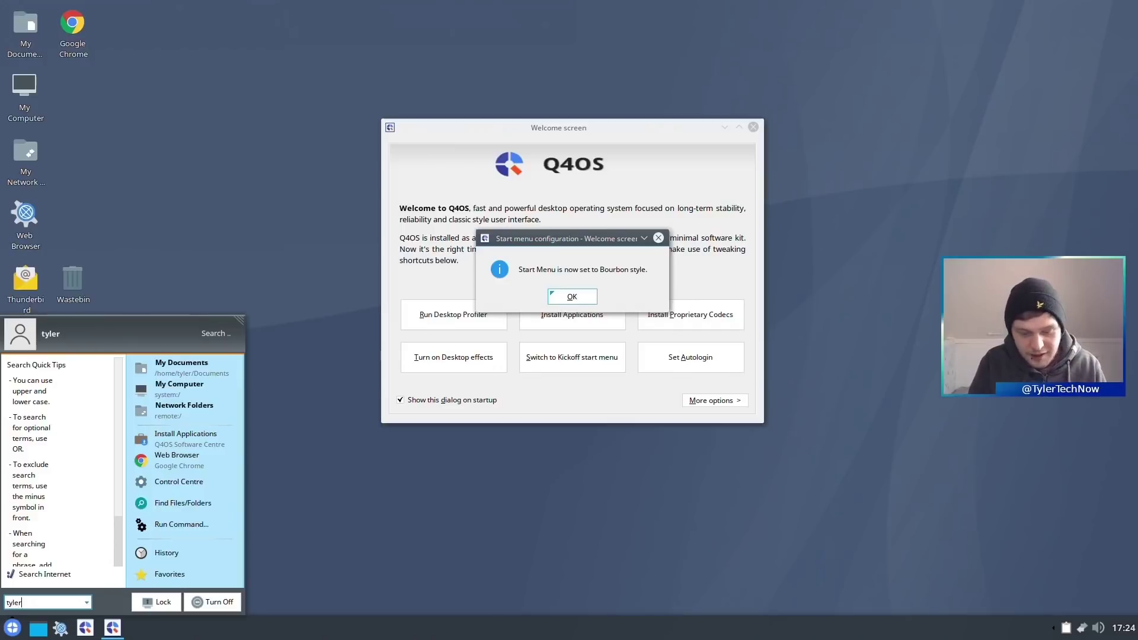
key("Return")
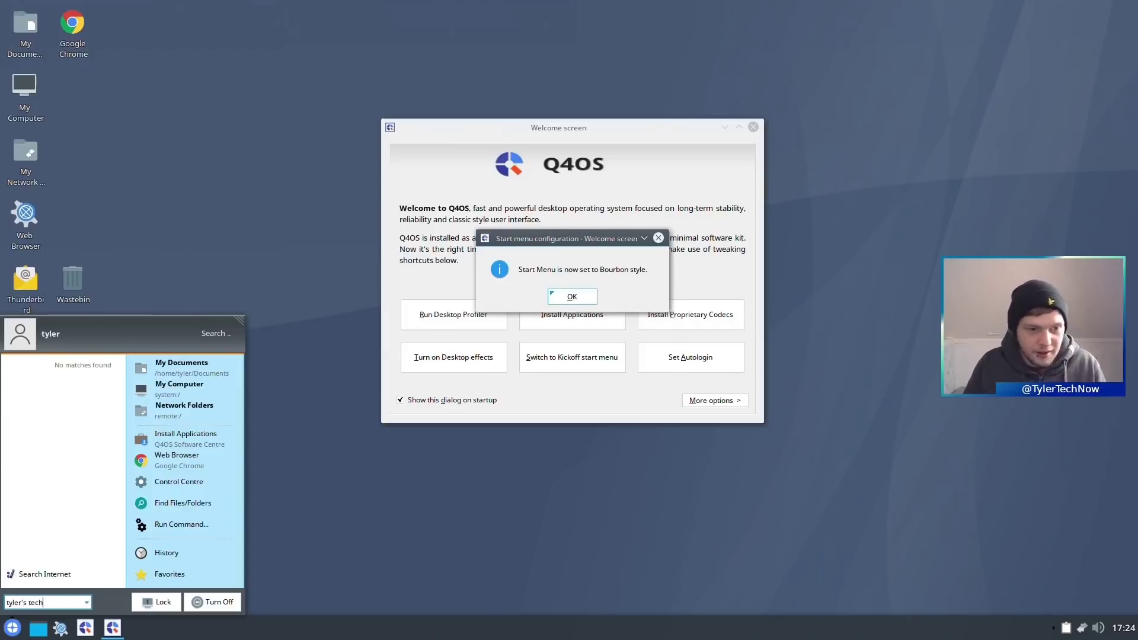
left_click(29, 572)
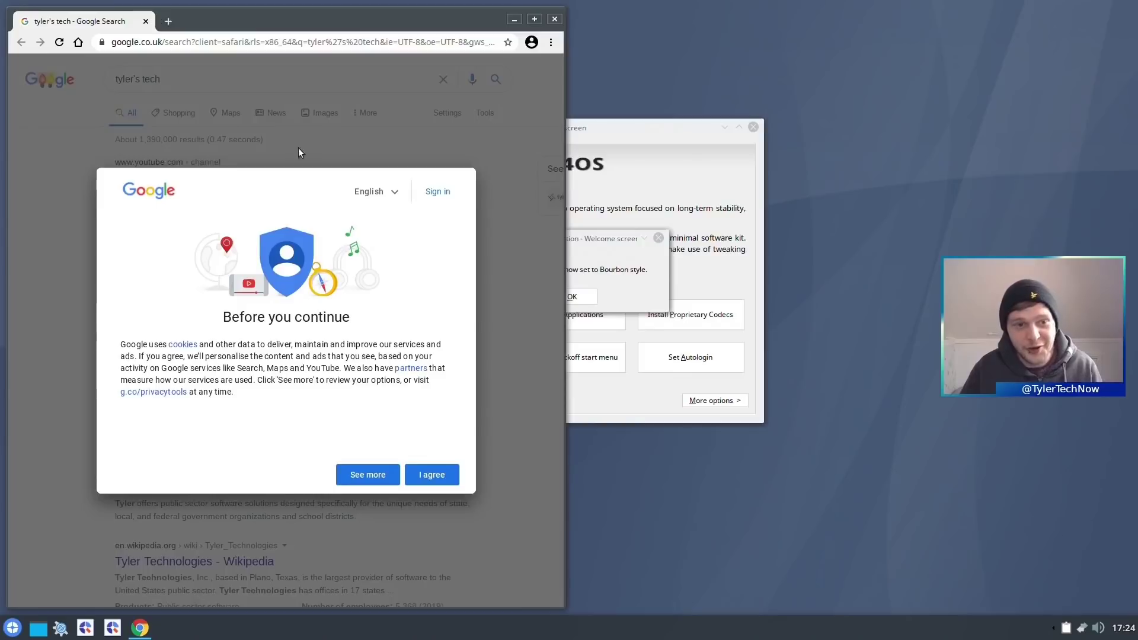
left_click(432, 474)
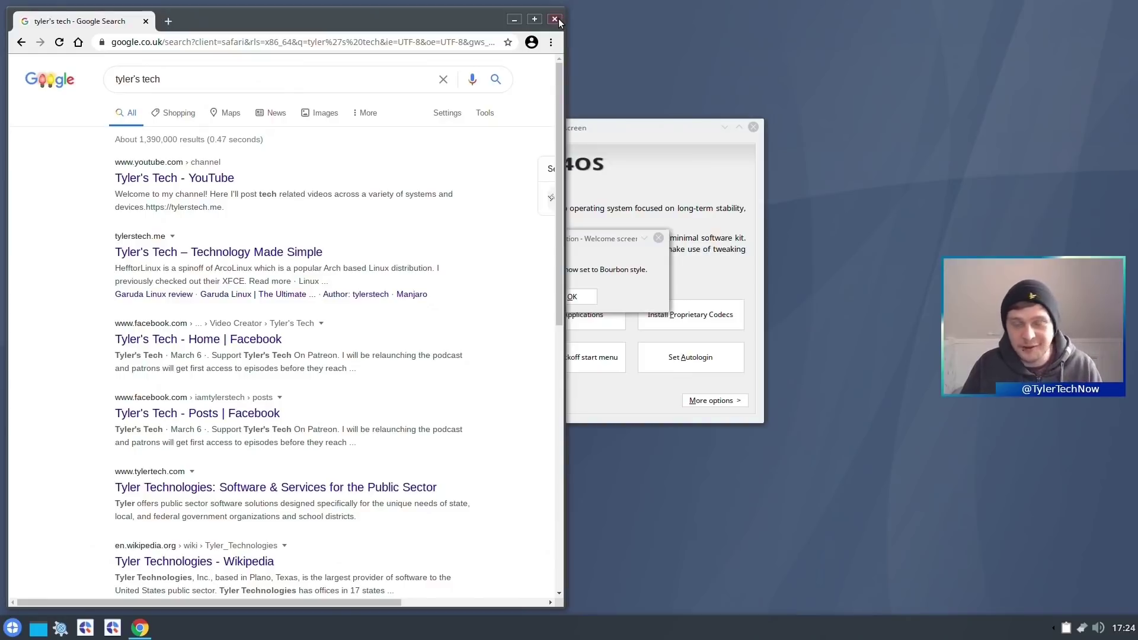
left_click(555, 19)
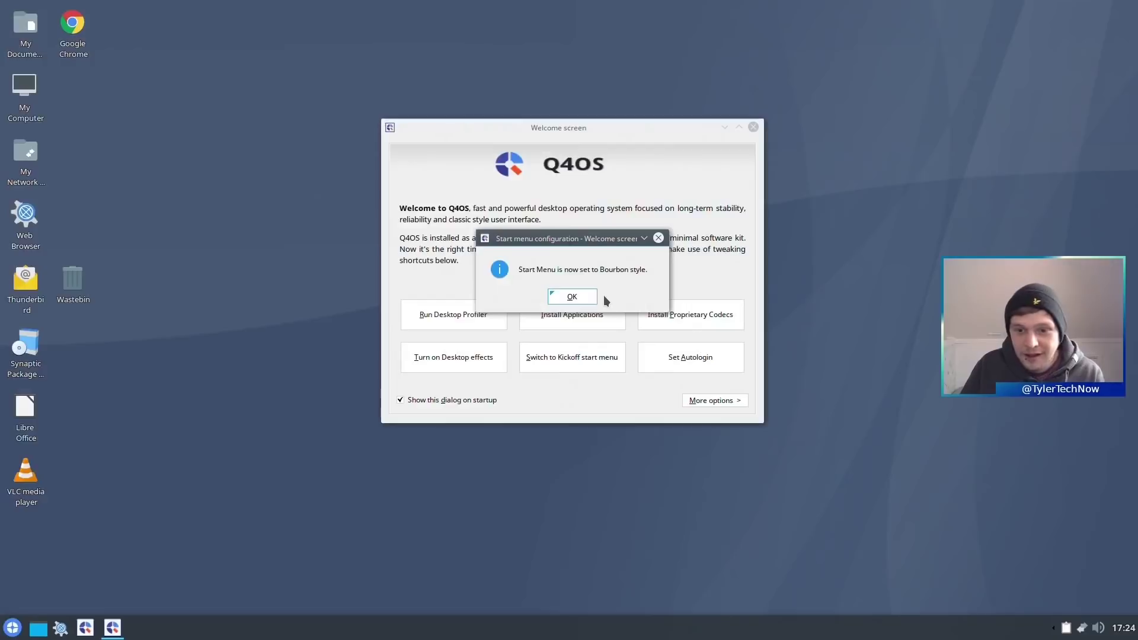
- Dismiss the Bourbon start-menu notice, glance at the extra options, then close the Welcome window
left_click(576, 296)
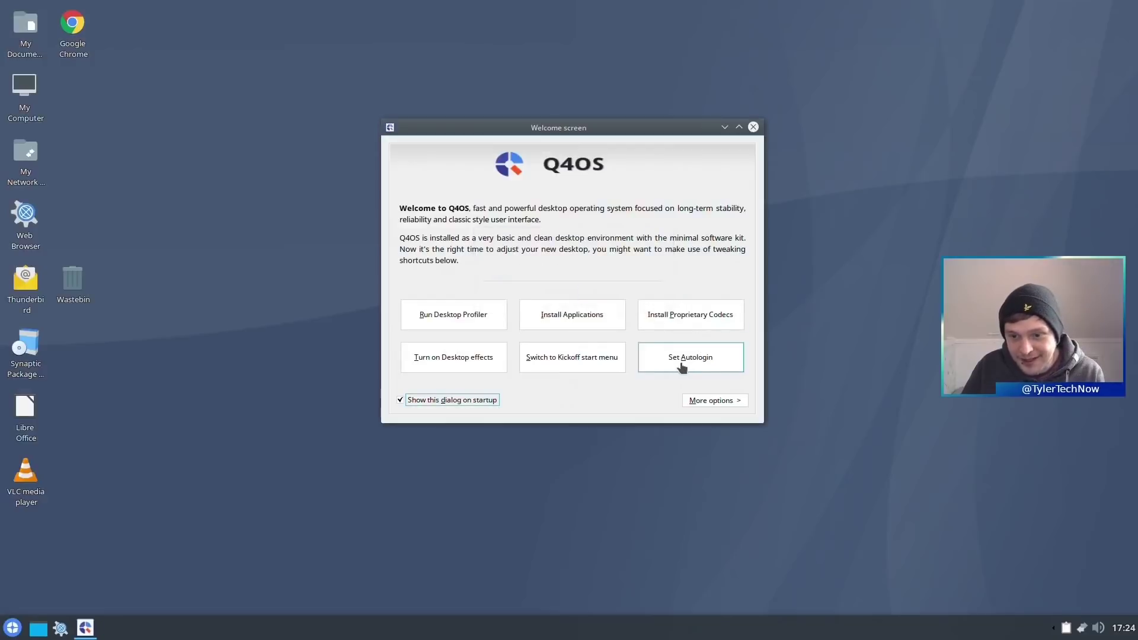
left_click(744, 402)
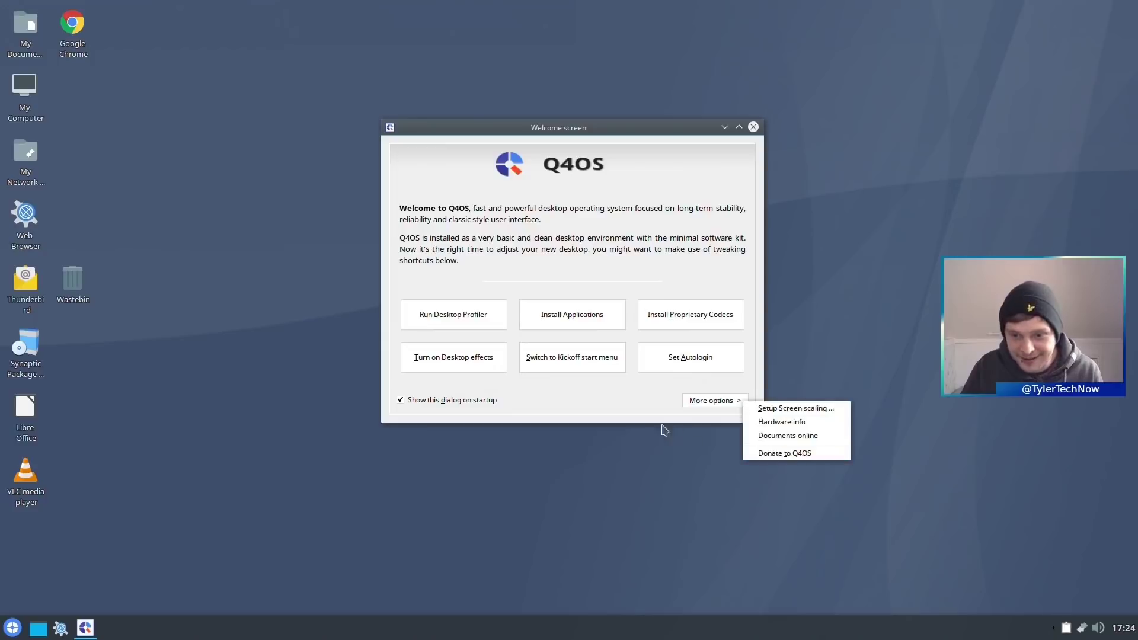
key("Escape")
left_click(753, 127)
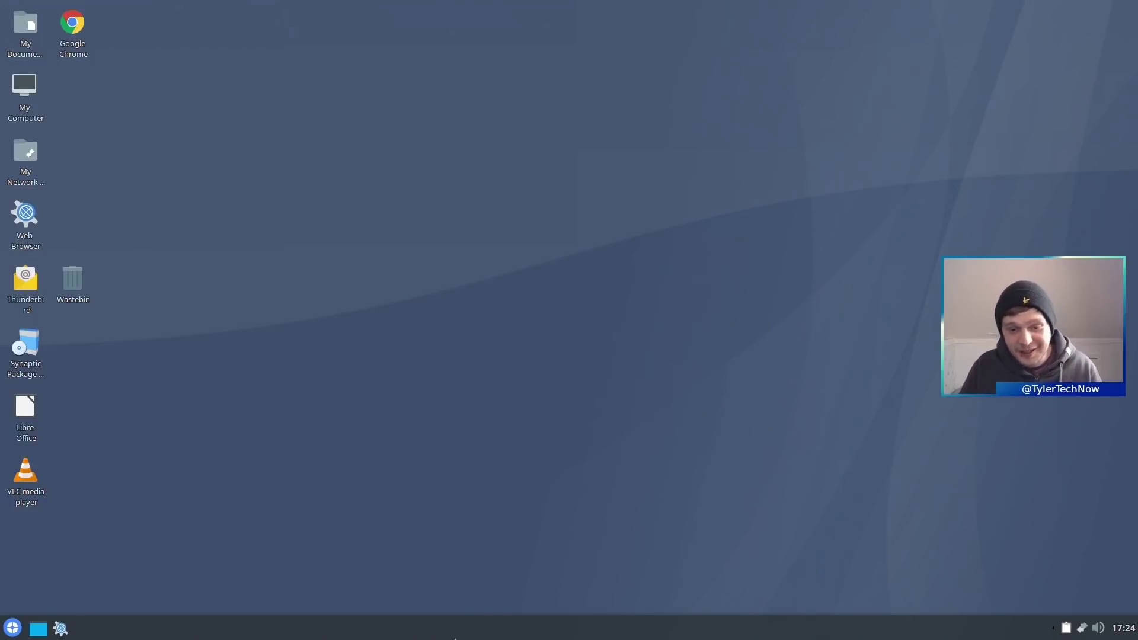
- Unlock the taskbar panels and bring up the panel configuration settings
right_click(469, 632)
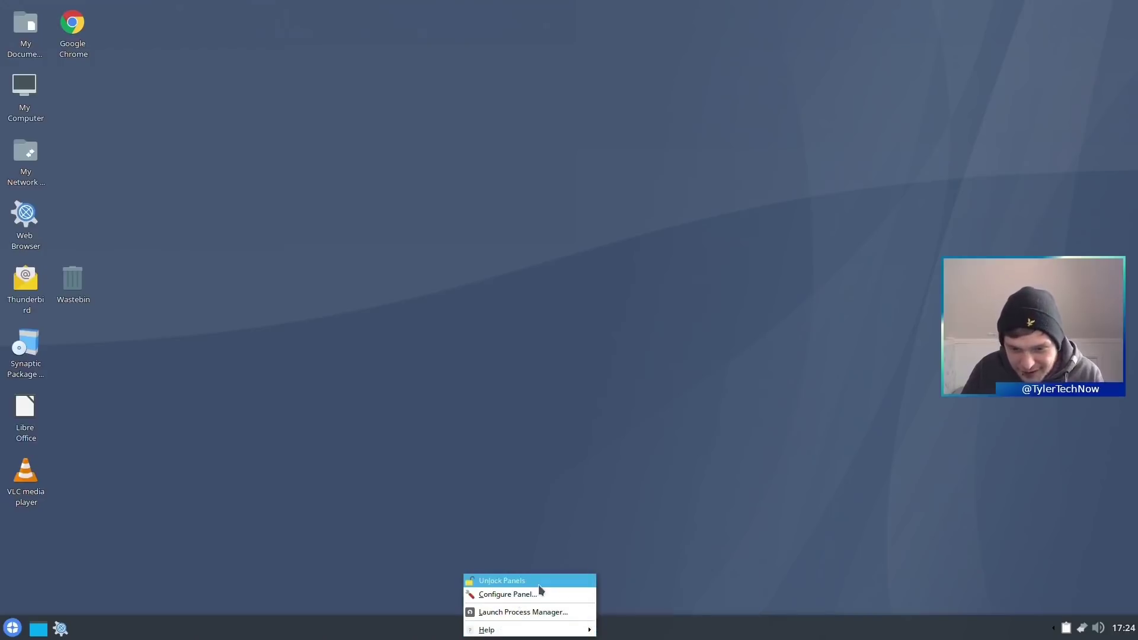
left_click(522, 582)
right_click(531, 627)
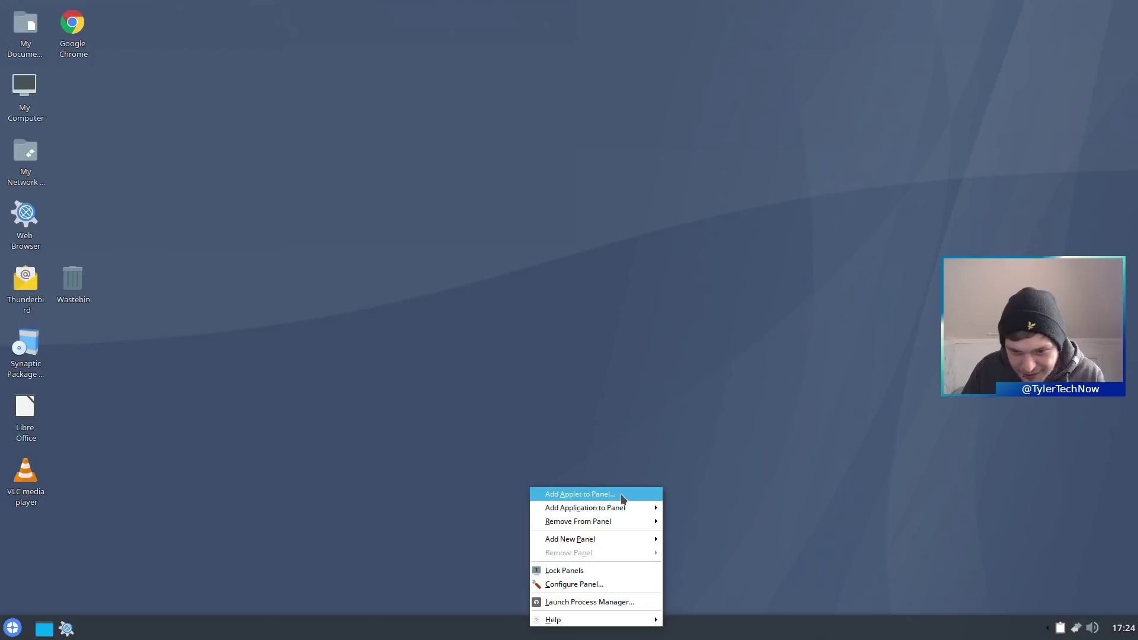
mouse_move(635, 511)
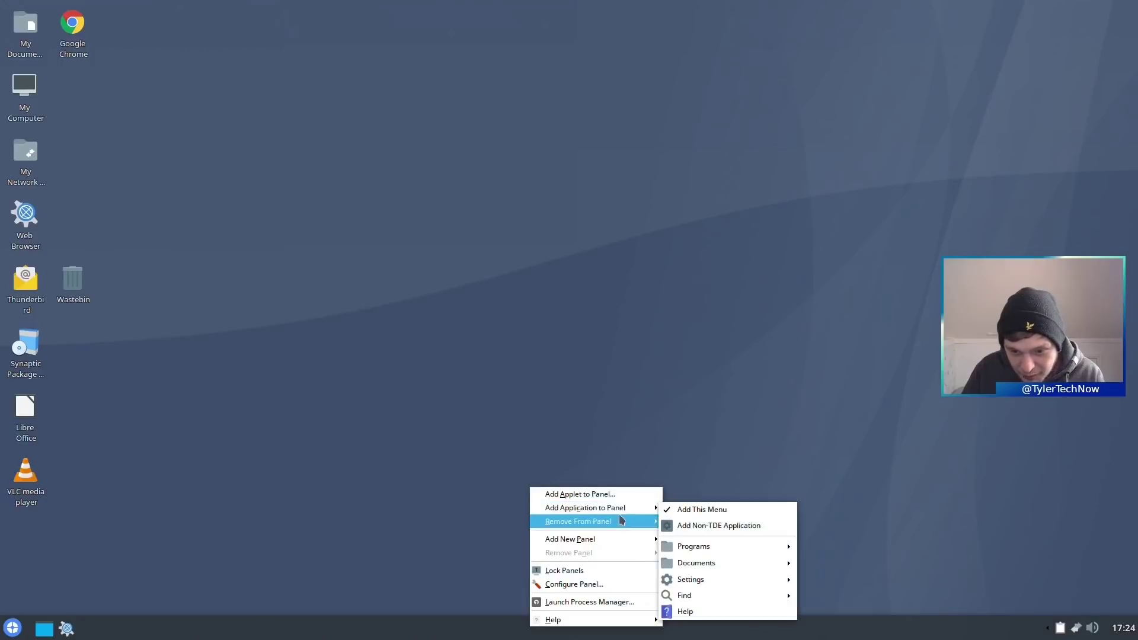
left_click(604, 586)
left_click_drag(549, 309, 544, 124)
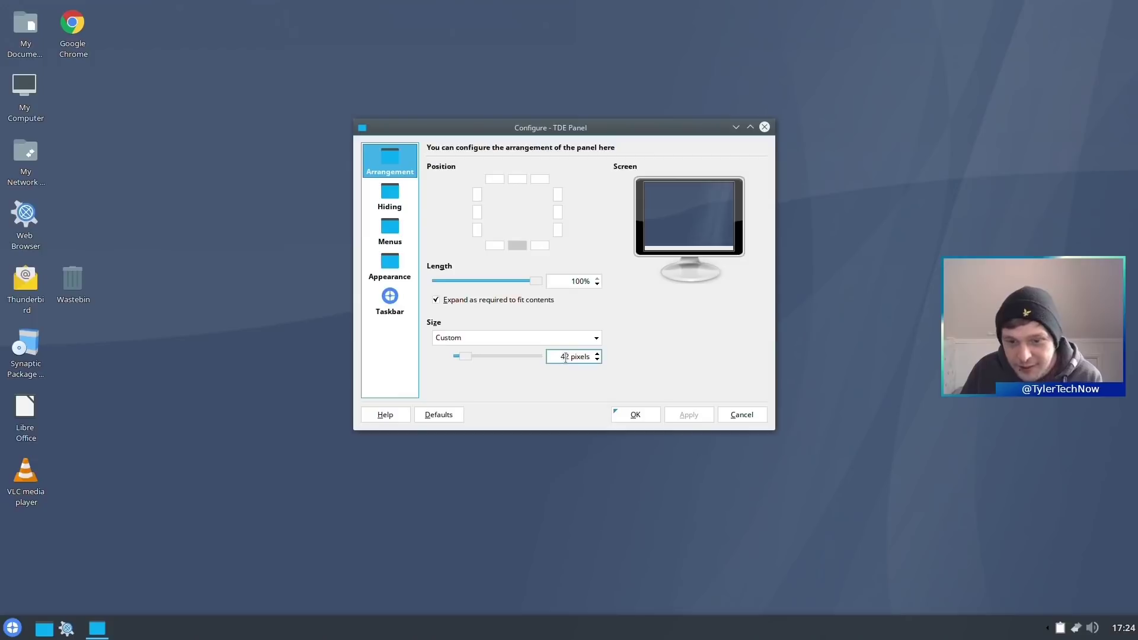
- Shrink the panel size from 41 down to 34 pixels and apply it
left_click(598, 360)
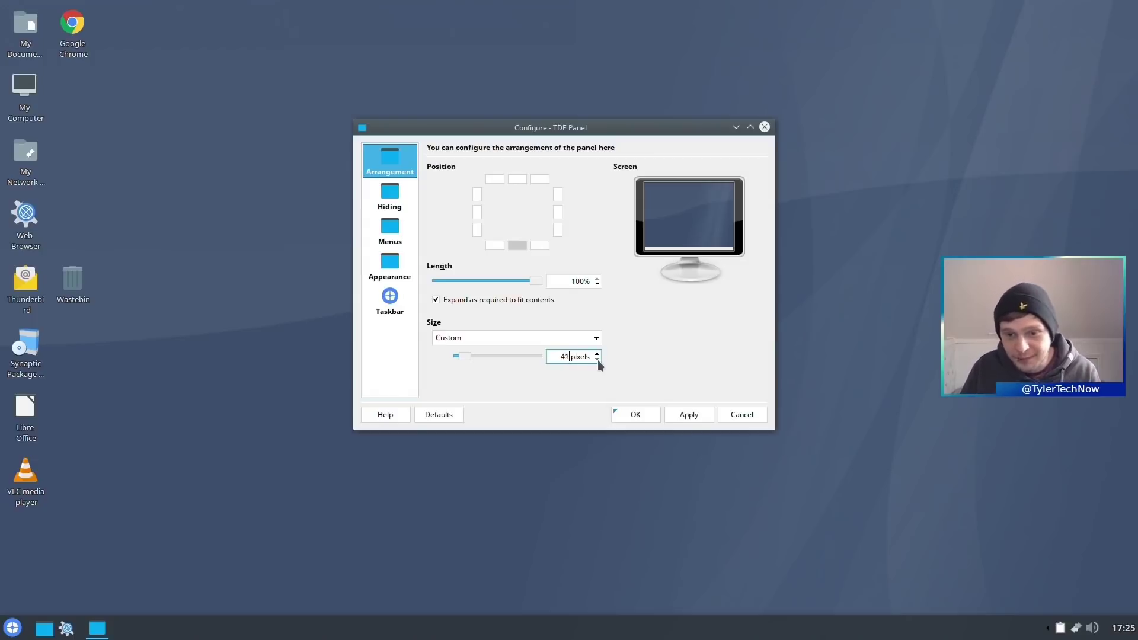
left_click(597, 360)
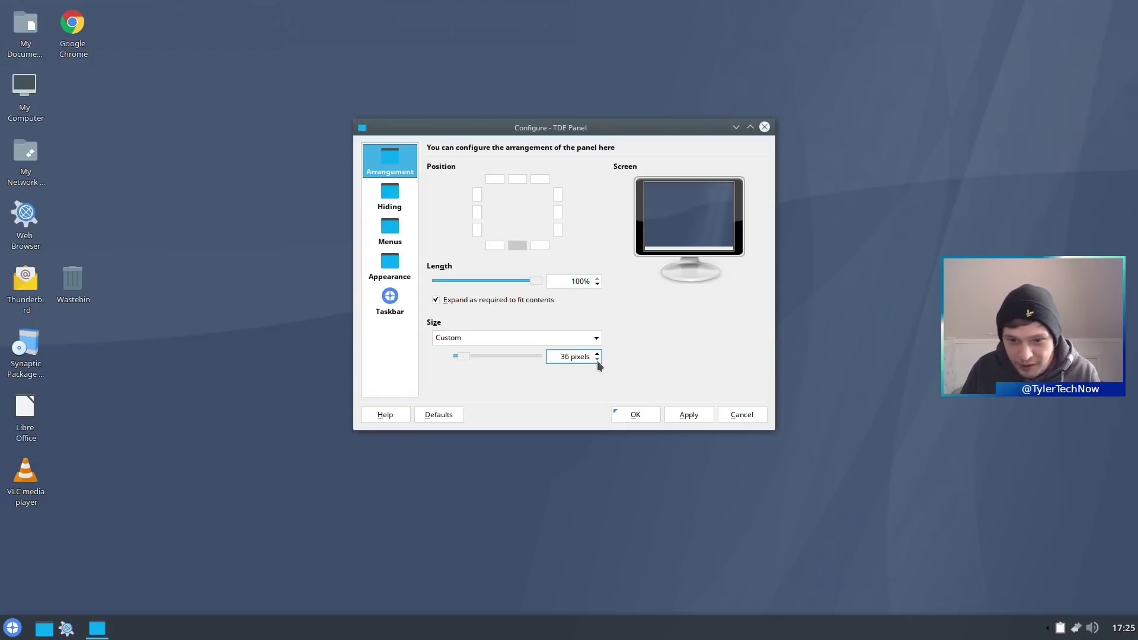
left_click(597, 360)
left_click(598, 360)
left_click(689, 415)
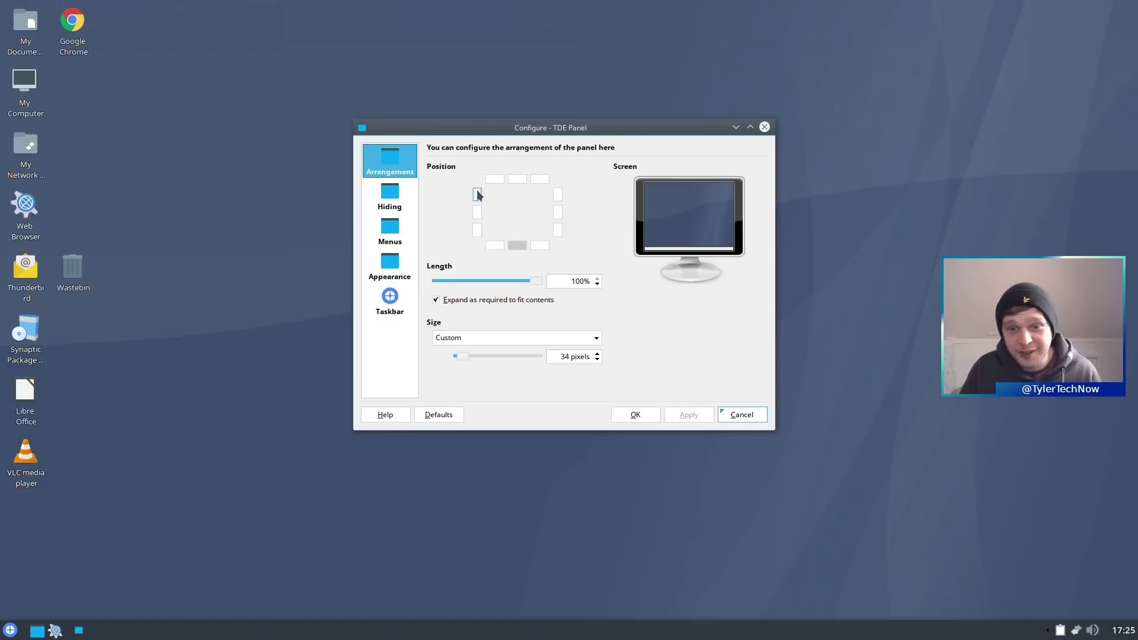
- Try the panel at the top, return it to the bottom, close settings, and show the calendar
left_click(514, 180)
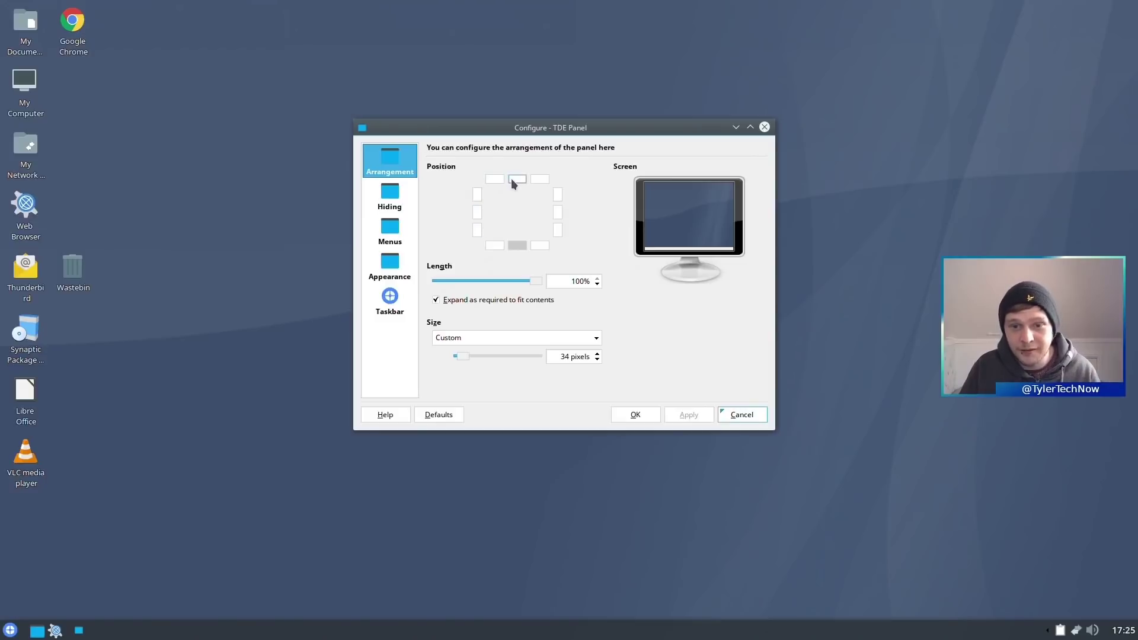
left_click(664, 415)
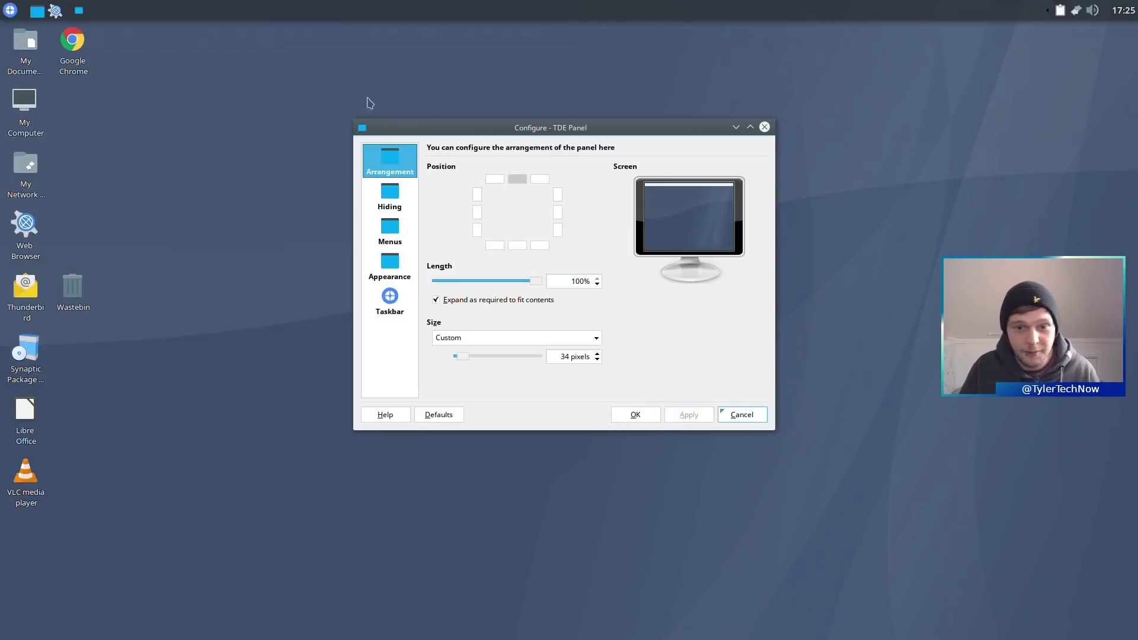
left_click(517, 244)
left_click(686, 414)
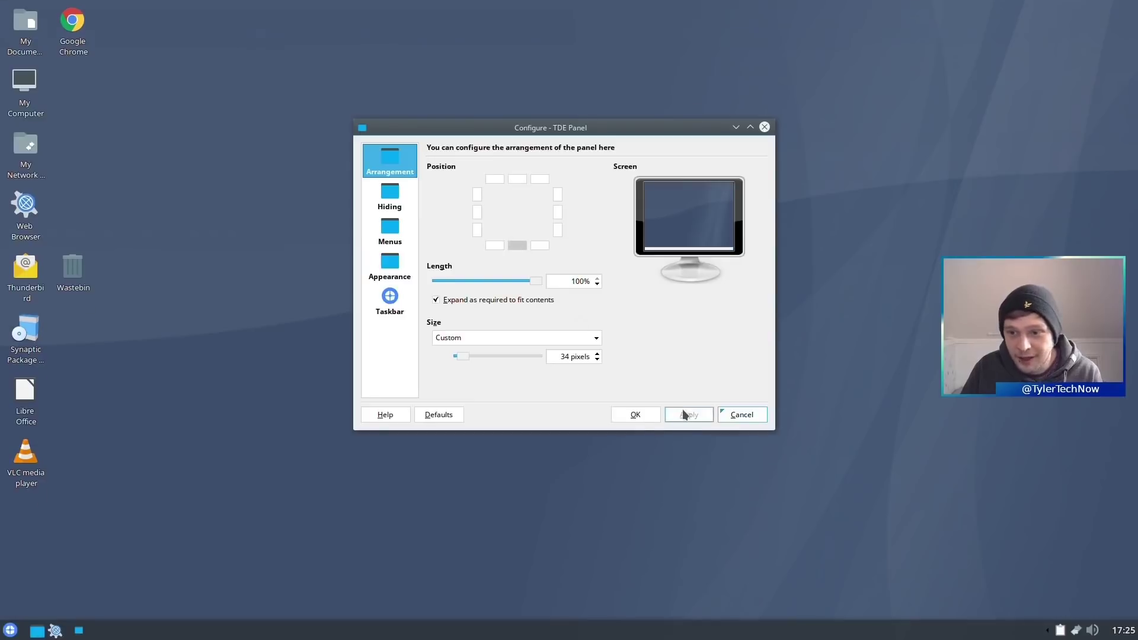
left_click(764, 127)
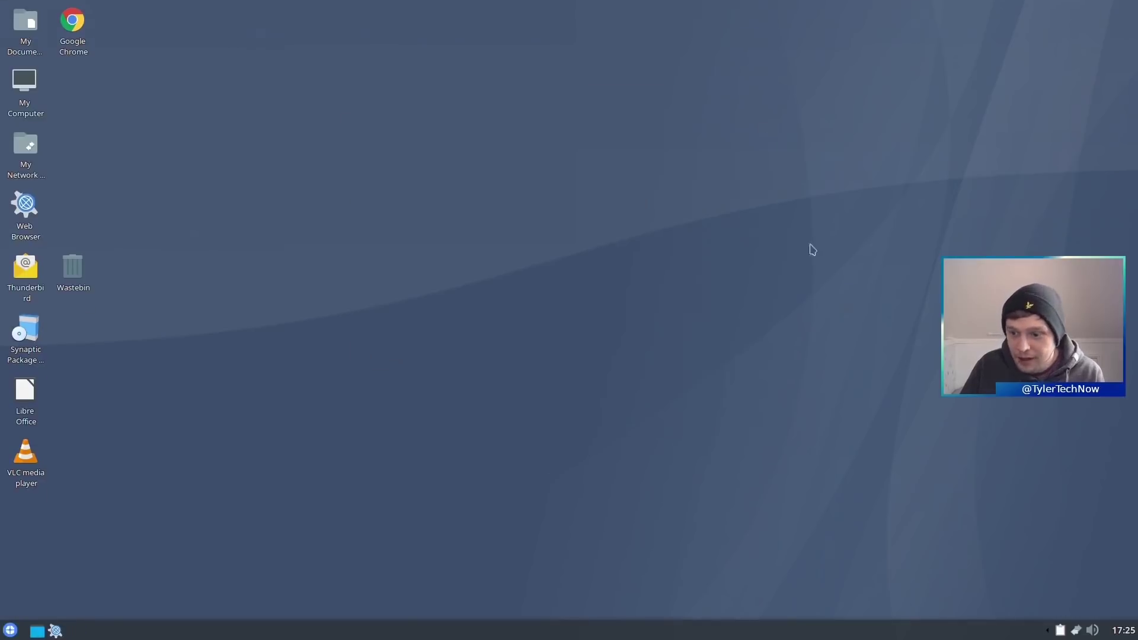
left_click(1134, 635)
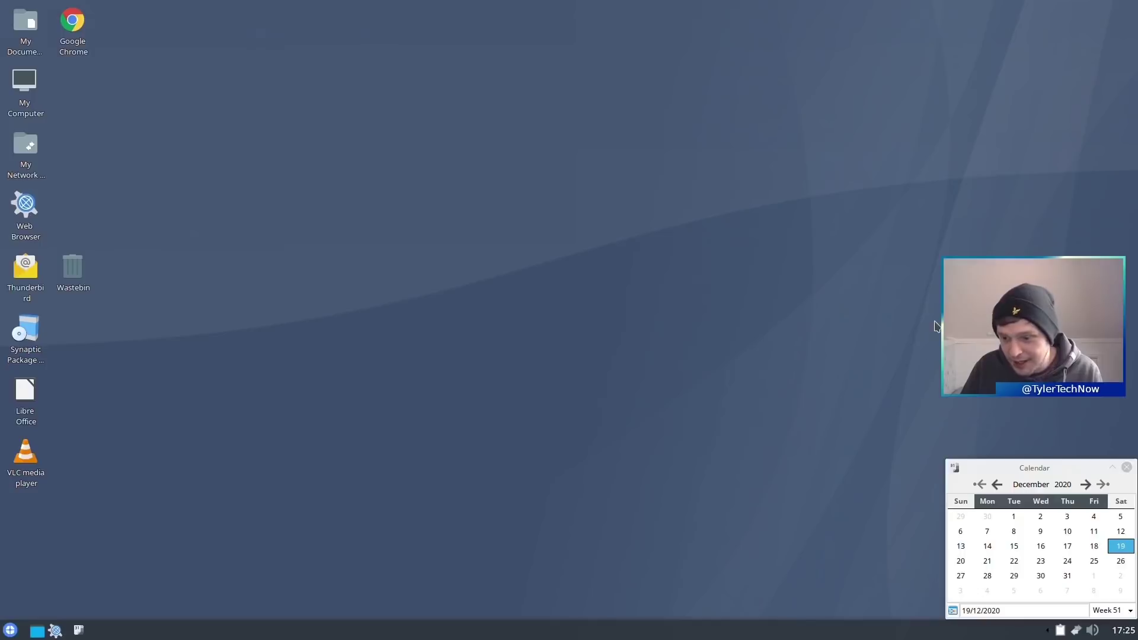
left_click(1127, 468)
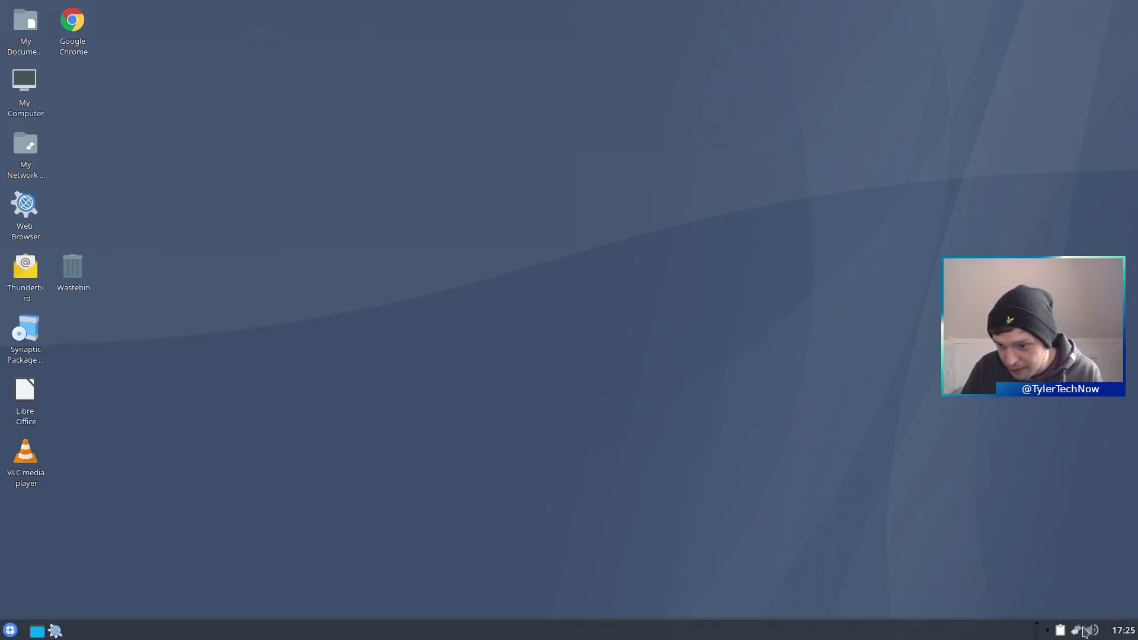
left_click(1092, 630)
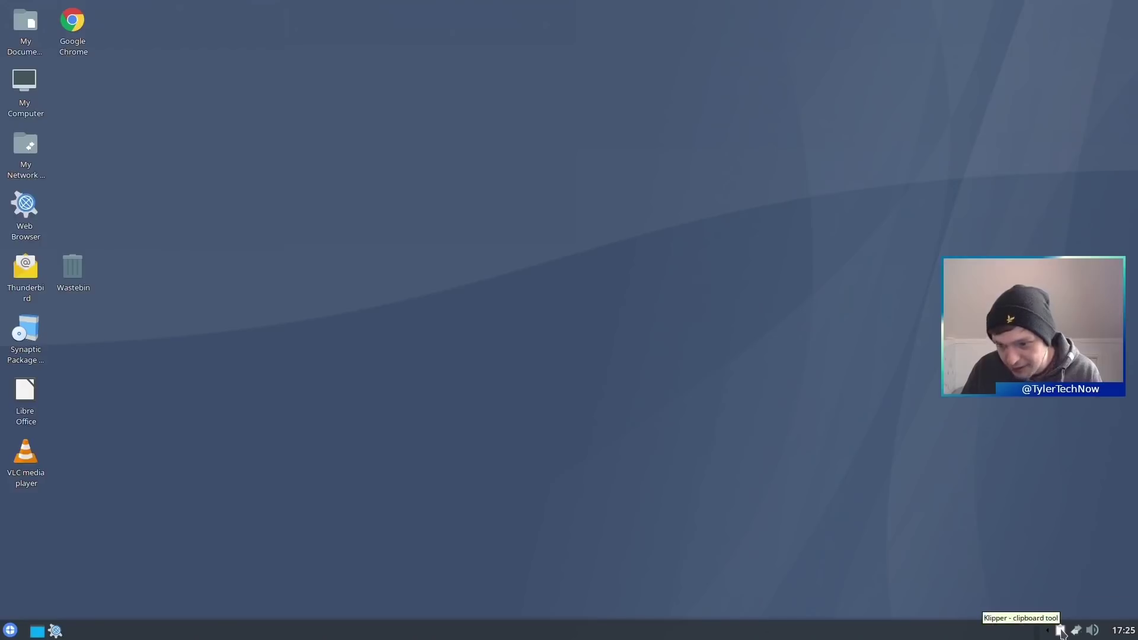
left_click(1060, 631)
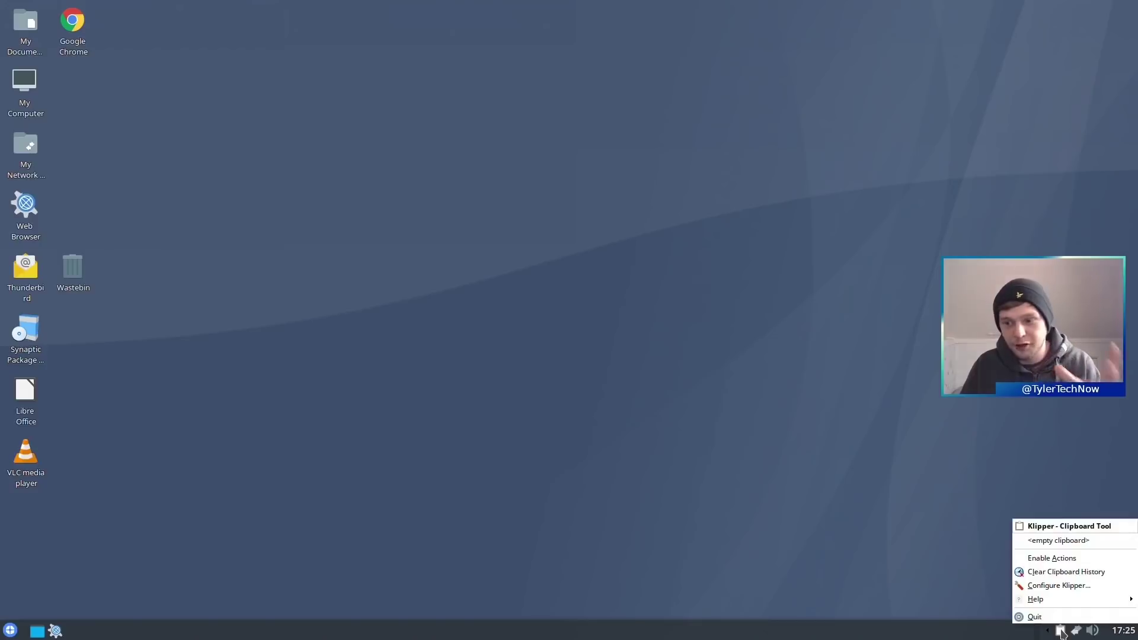
left_click(541, 287)
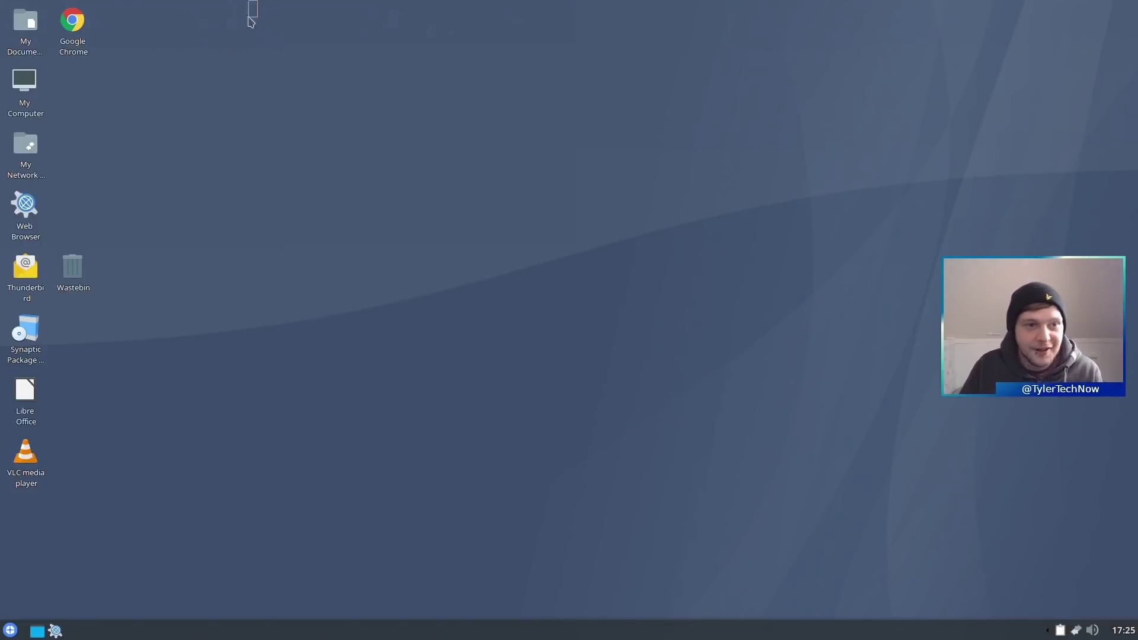
left_click_drag(258, 0, 137, 536)
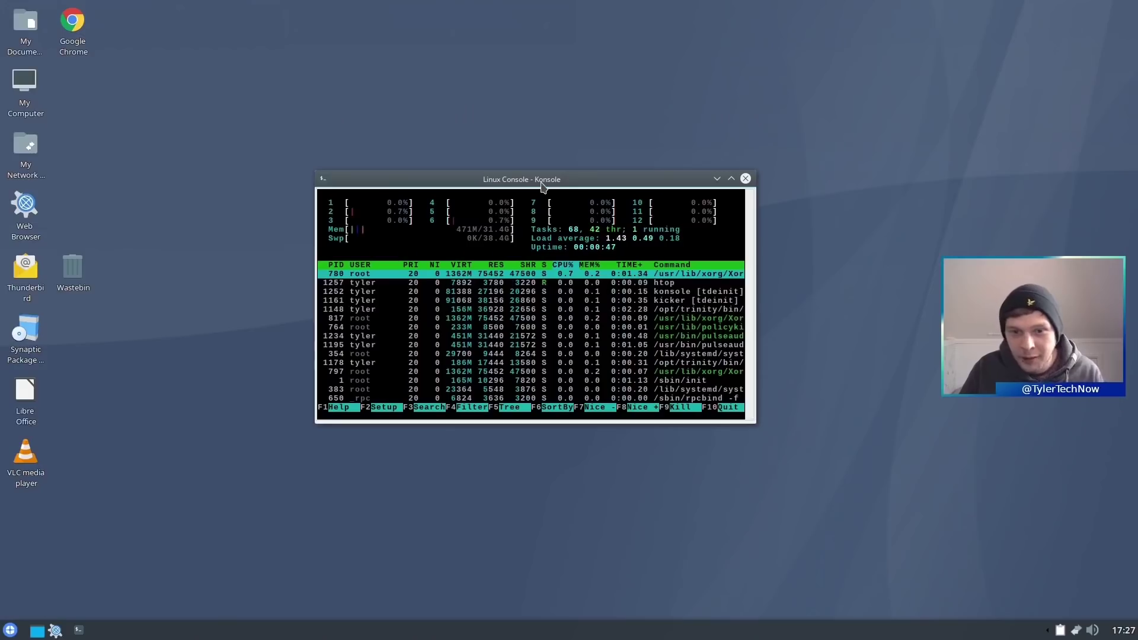
- Reposition the Konsole window, toggling the start menu open and closed along the way
left_click_drag(599, 130, 378, 226)
key("super")
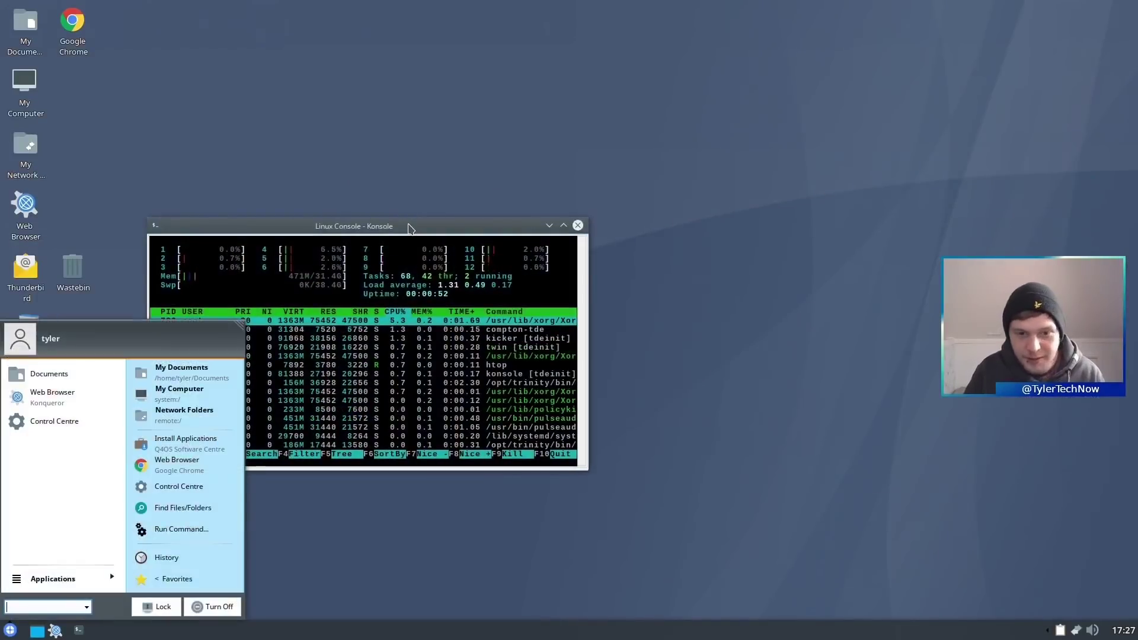
key("super")
key("super")
key("super")
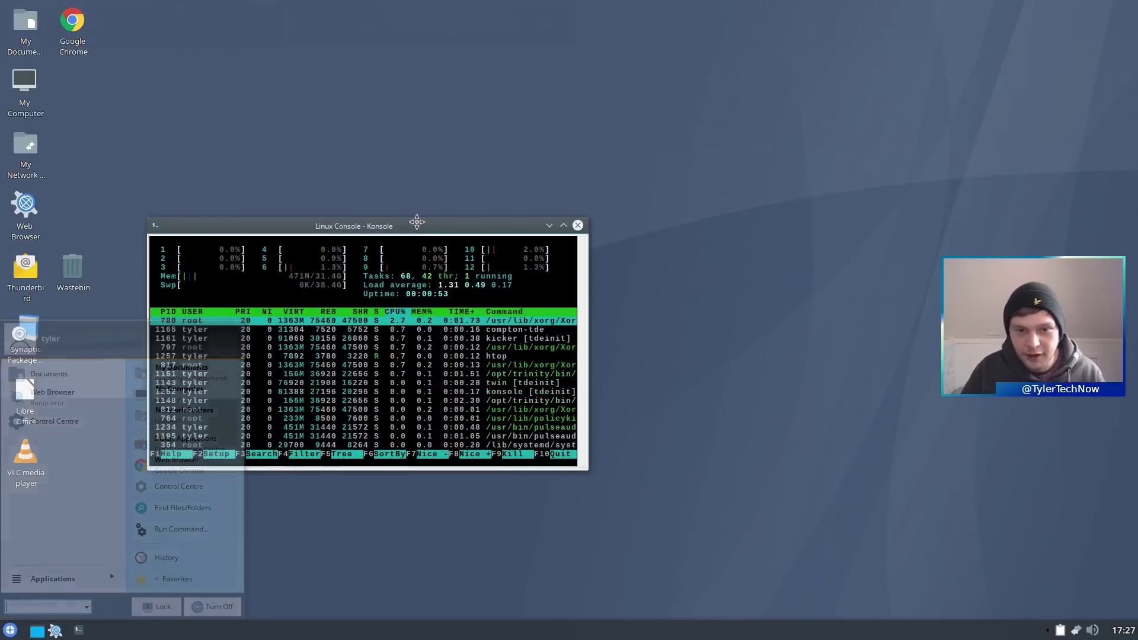
key("super")
key("super")
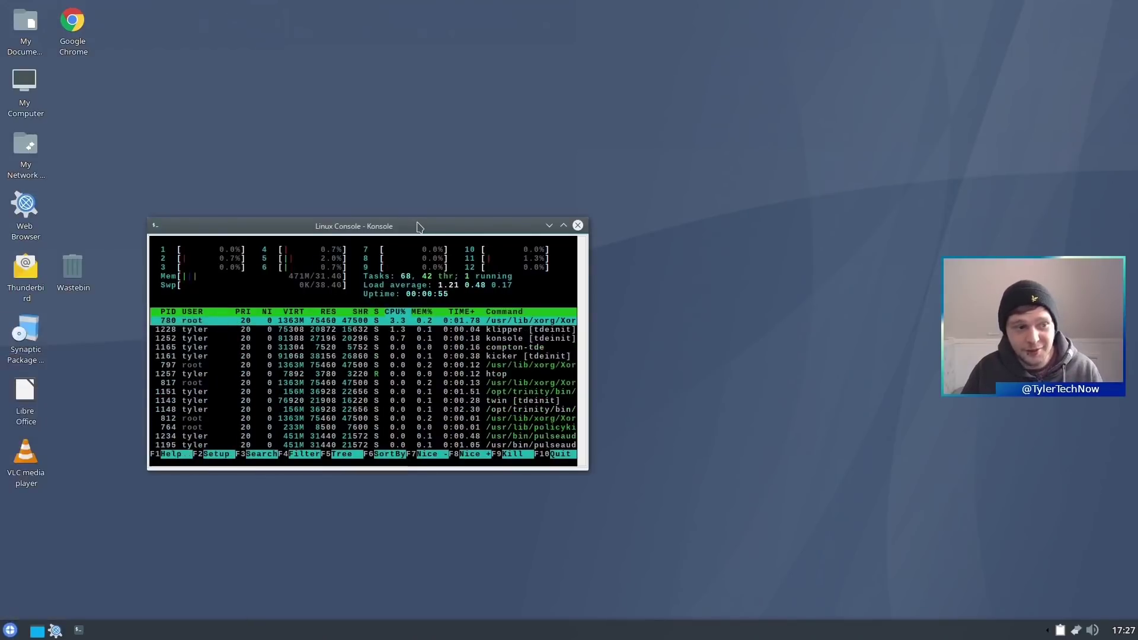
key("super")
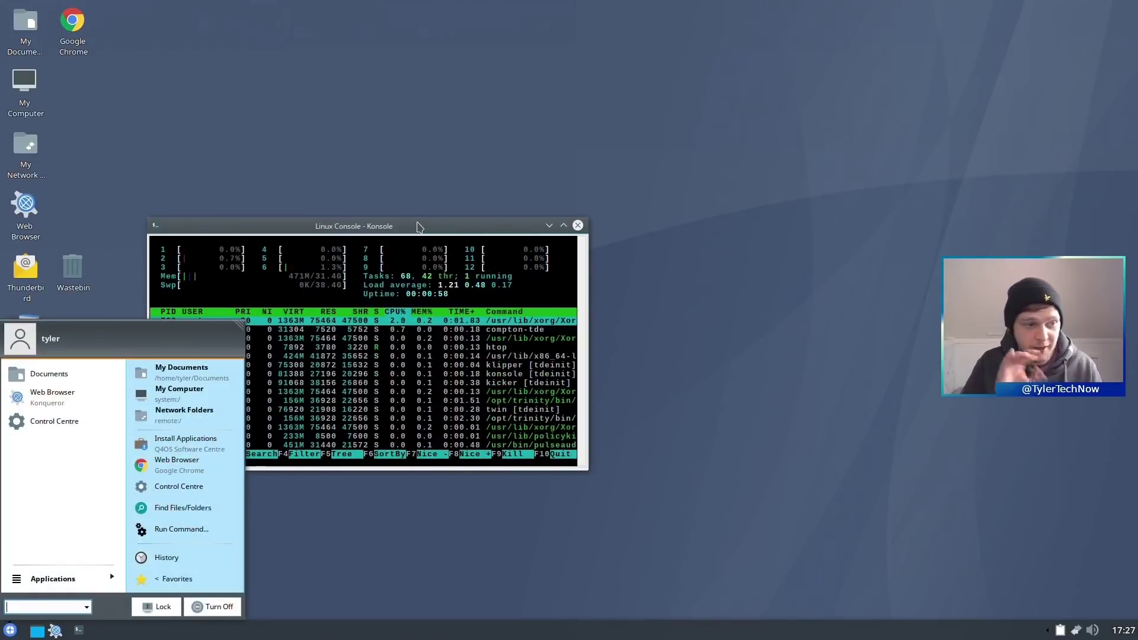
left_click(418, 227)
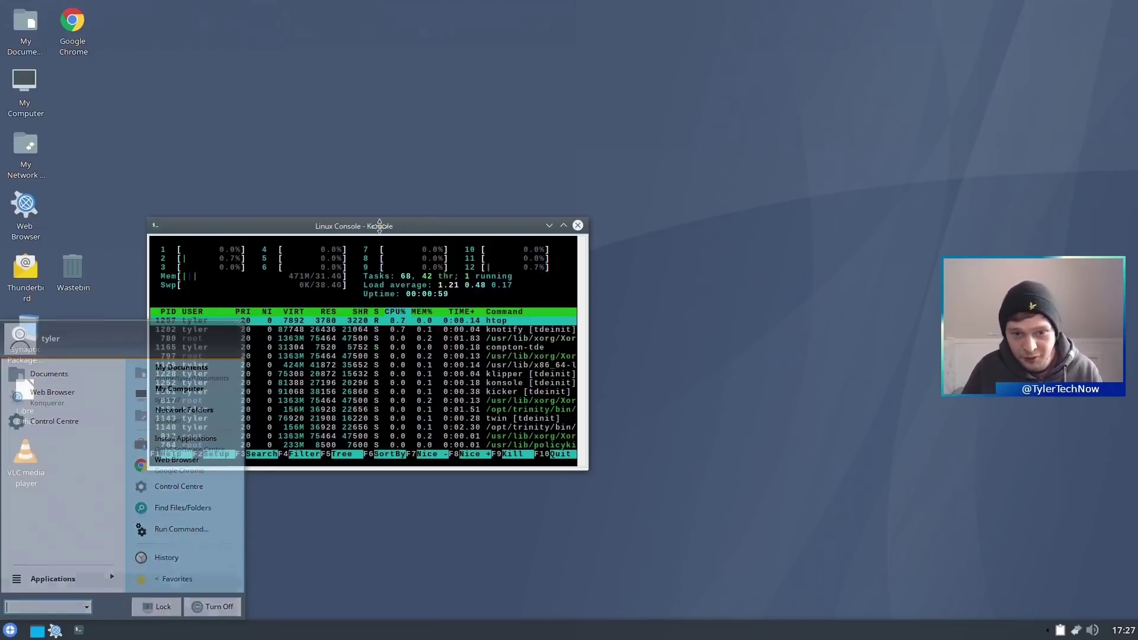
left_click_drag(418, 226, 456, 90)
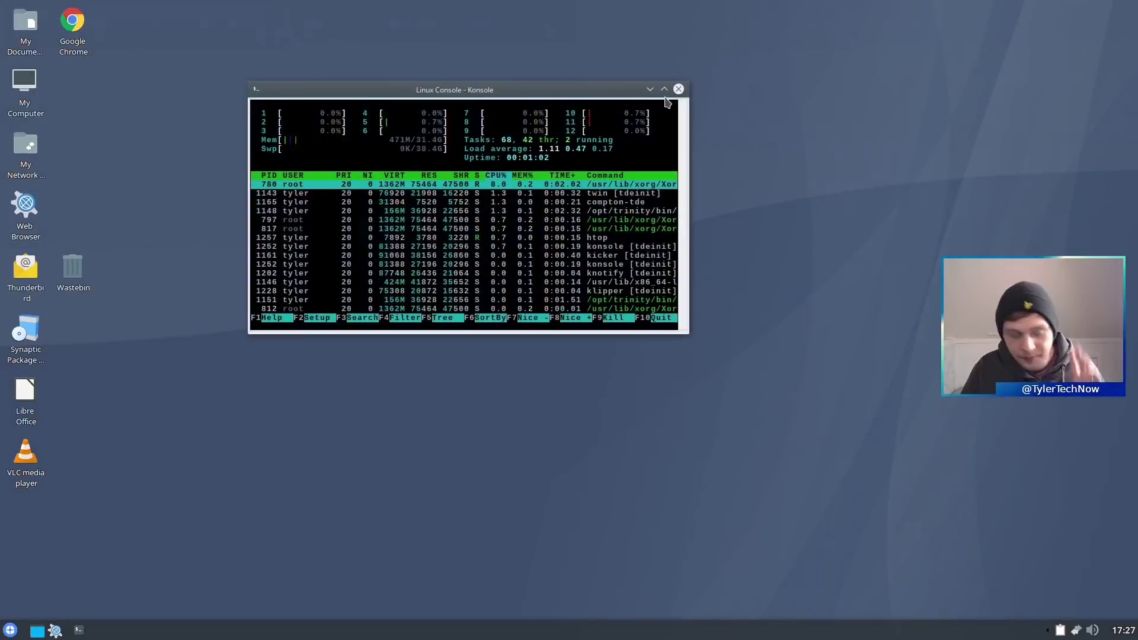
- Quit htop with q, maximize Konsole, and close the terminal
key("q")
left_click(665, 89)
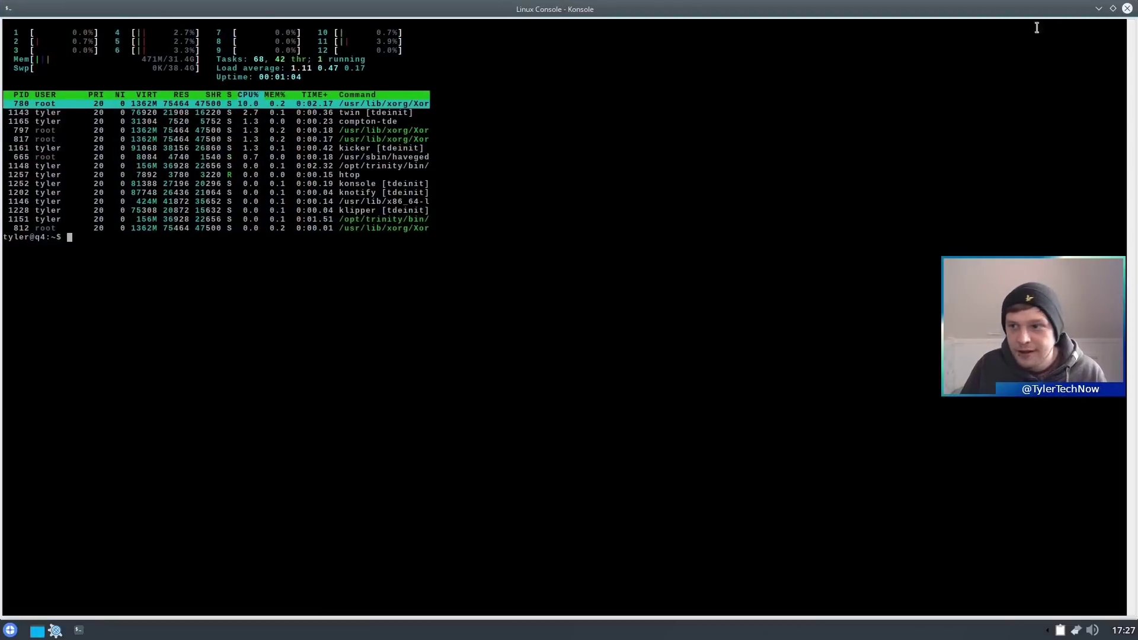
left_click(1127, 8)
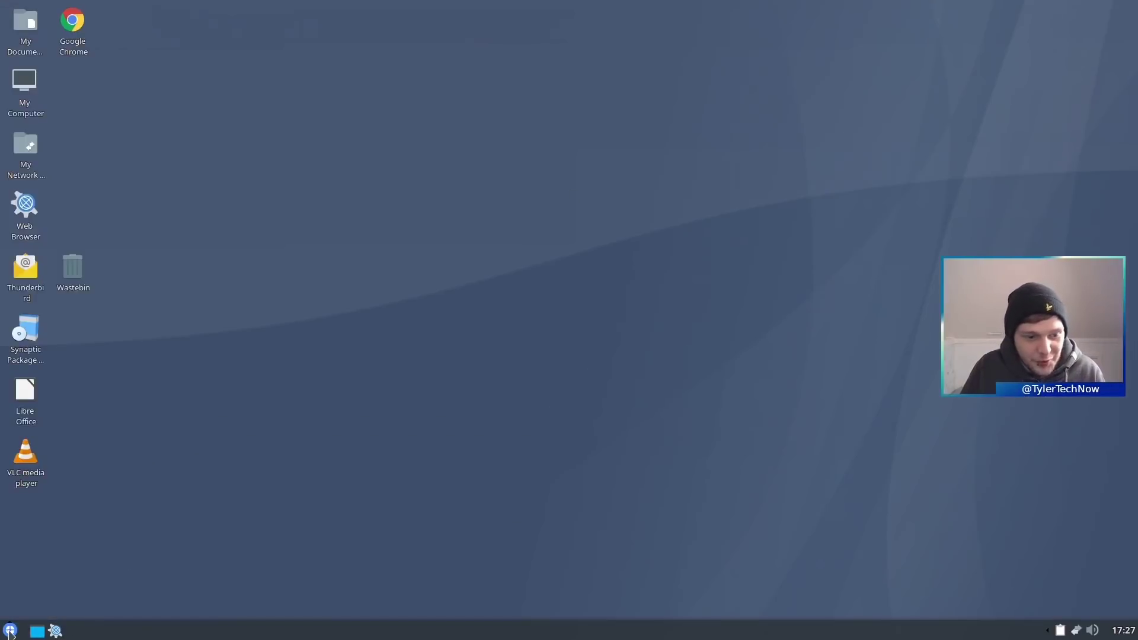
- Browse Programs > Accessories into Edutainment > Science, then return to the Accessories list
left_click(10, 631)
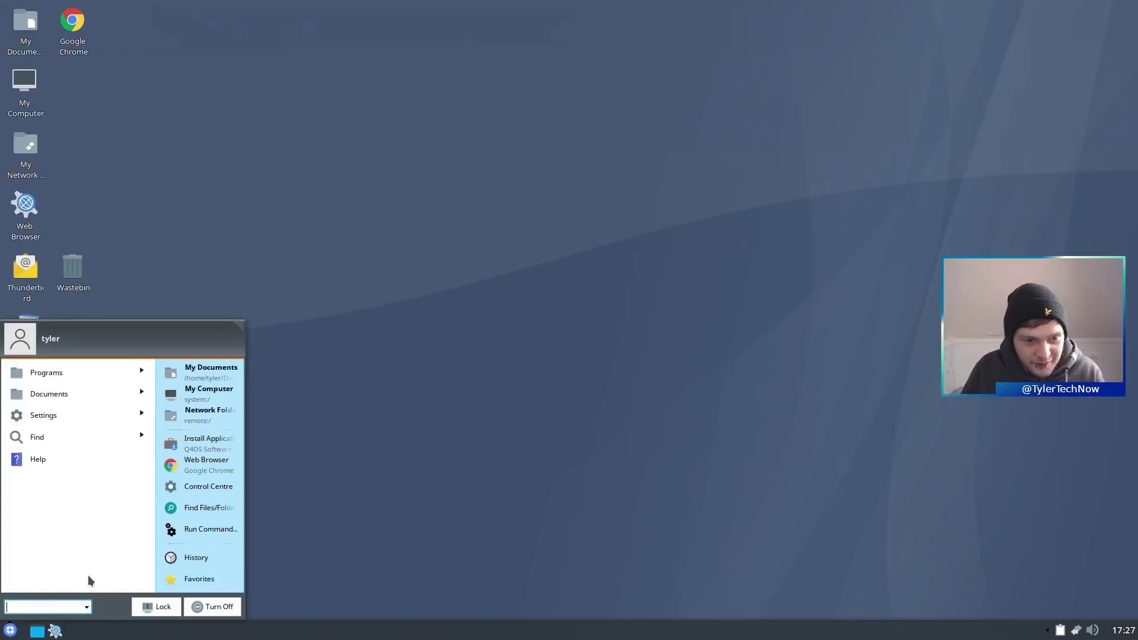
left_click(91, 369)
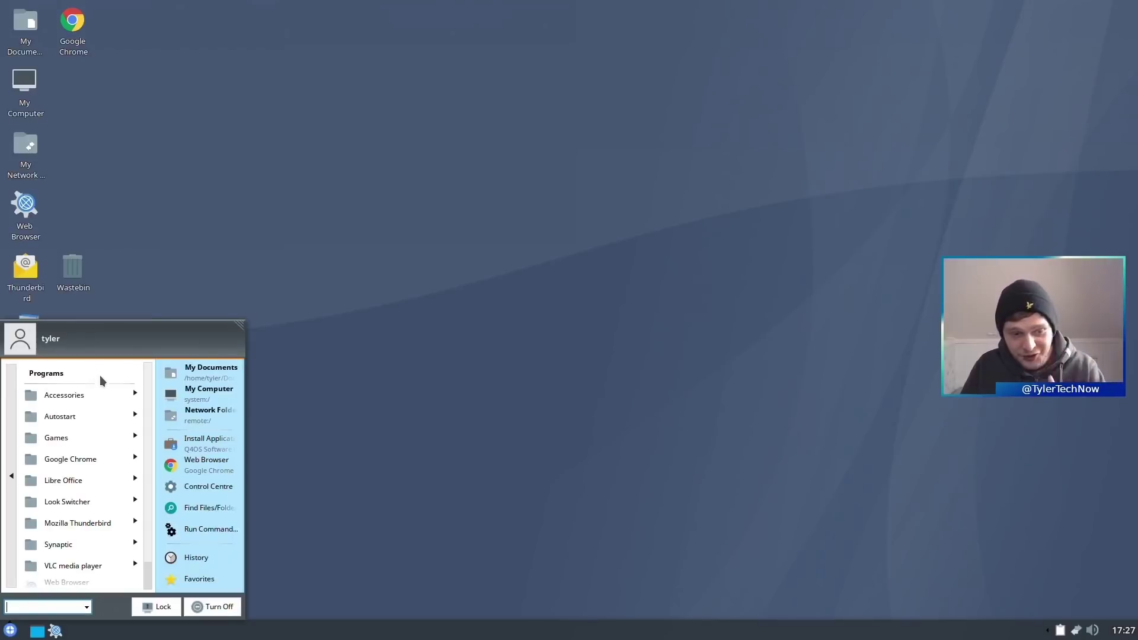
left_click(104, 390)
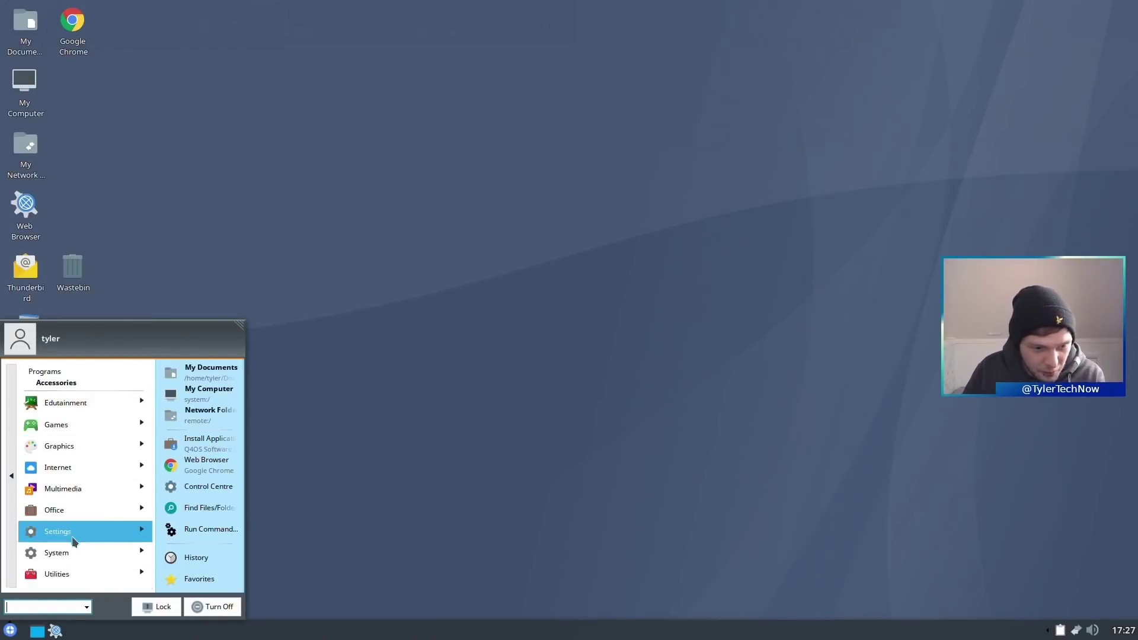
left_click(113, 405)
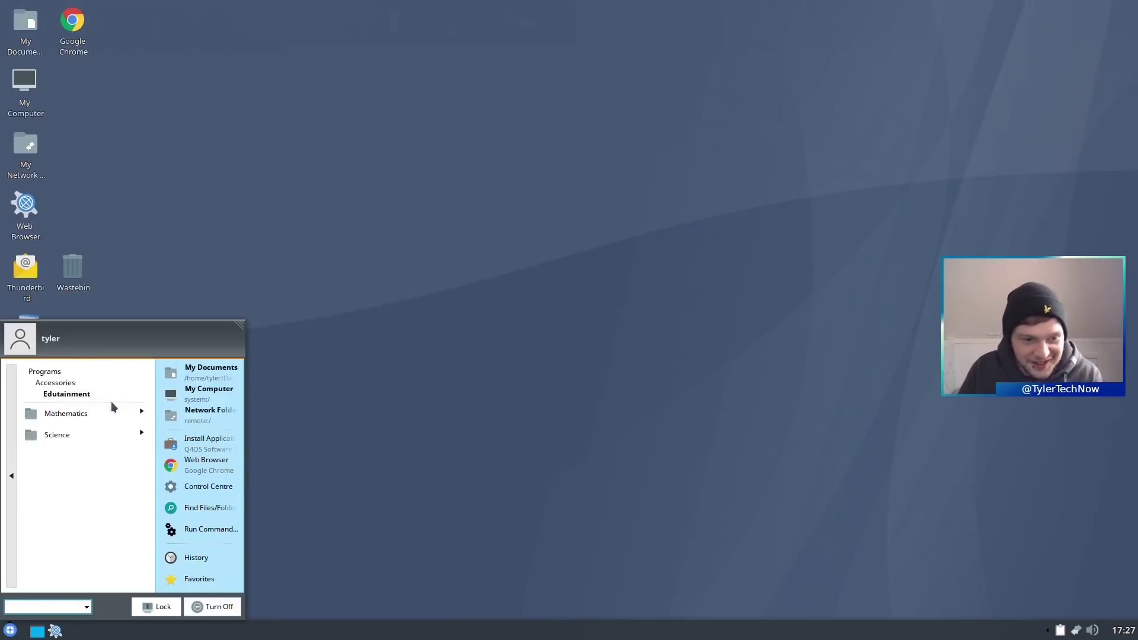
left_click(27, 434)
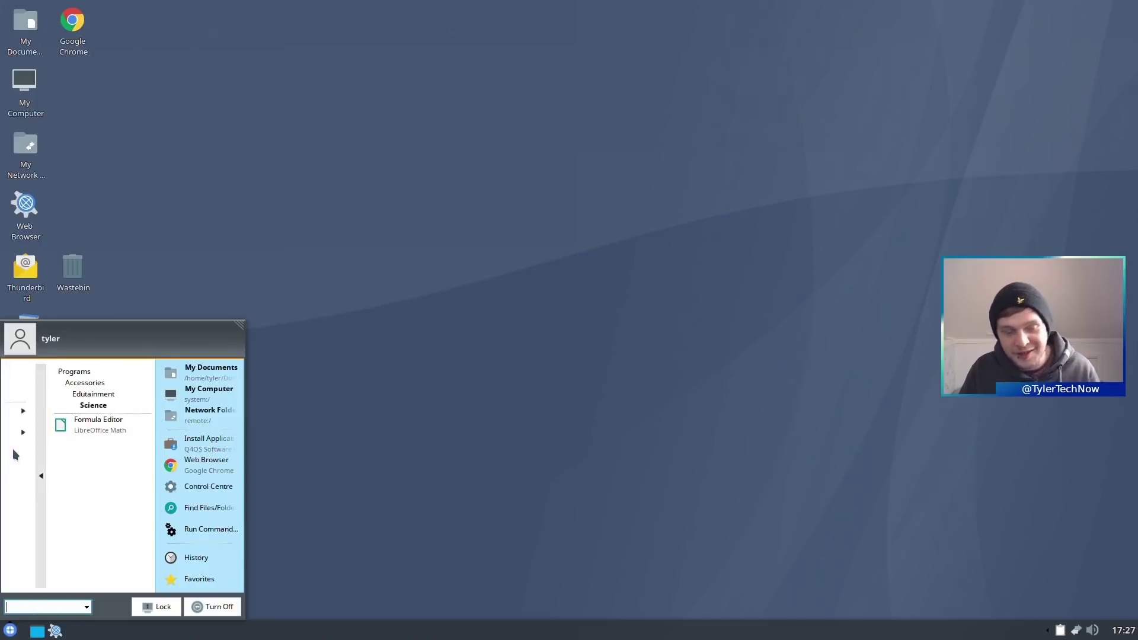
left_click(15, 454)
left_click(14, 456)
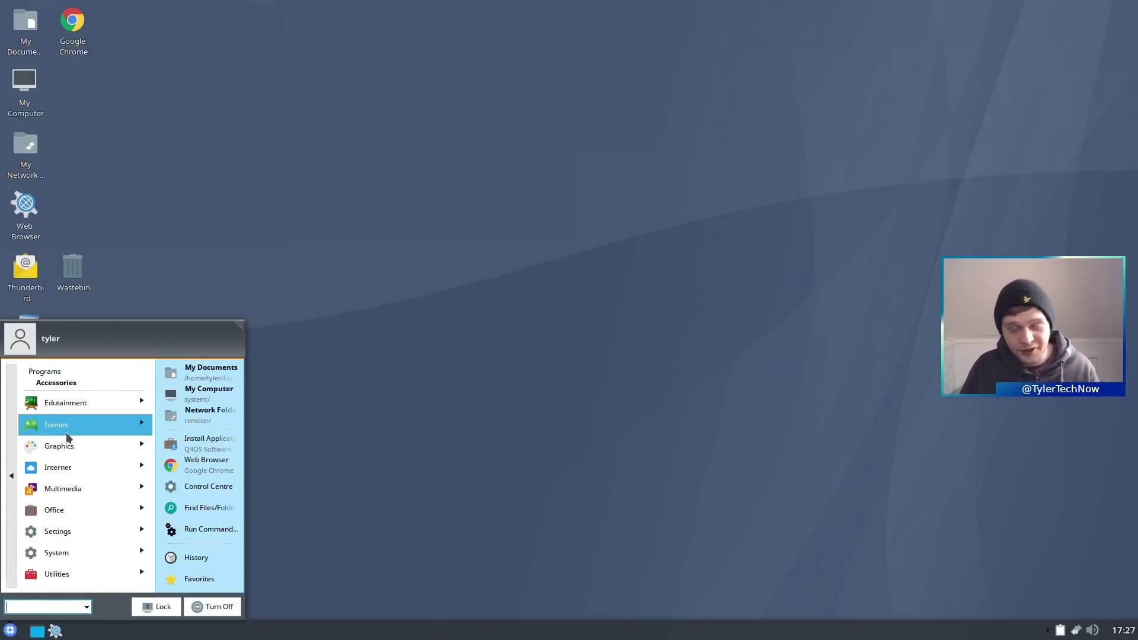
- Look through the Games category: Arcade, Card Games, and Tactics & Strategy
left_click(74, 431)
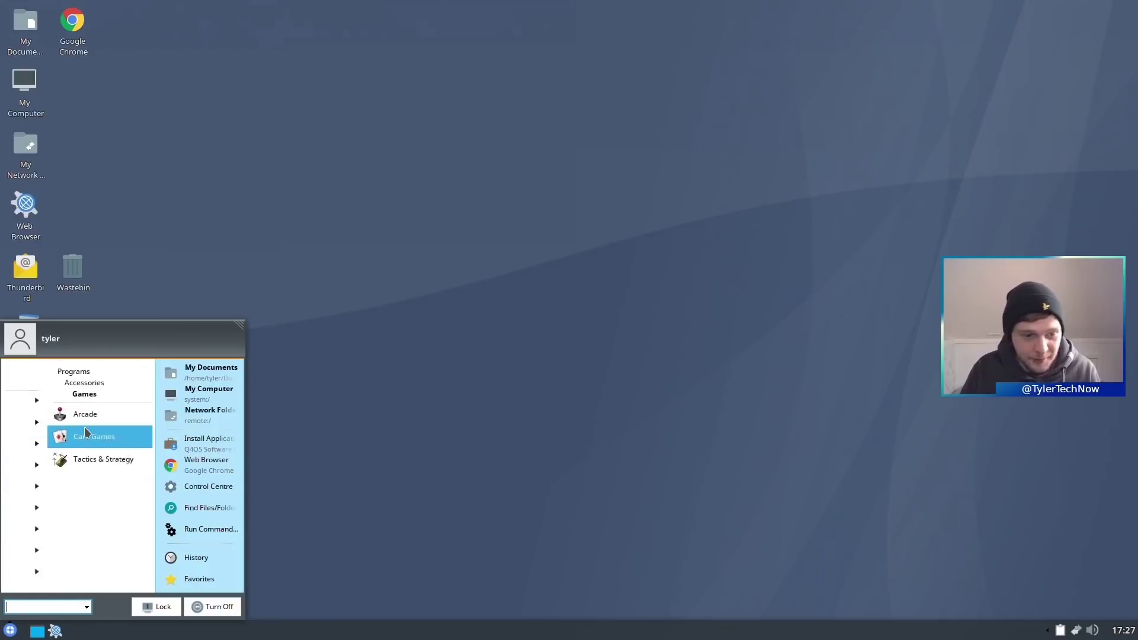
left_click(104, 414)
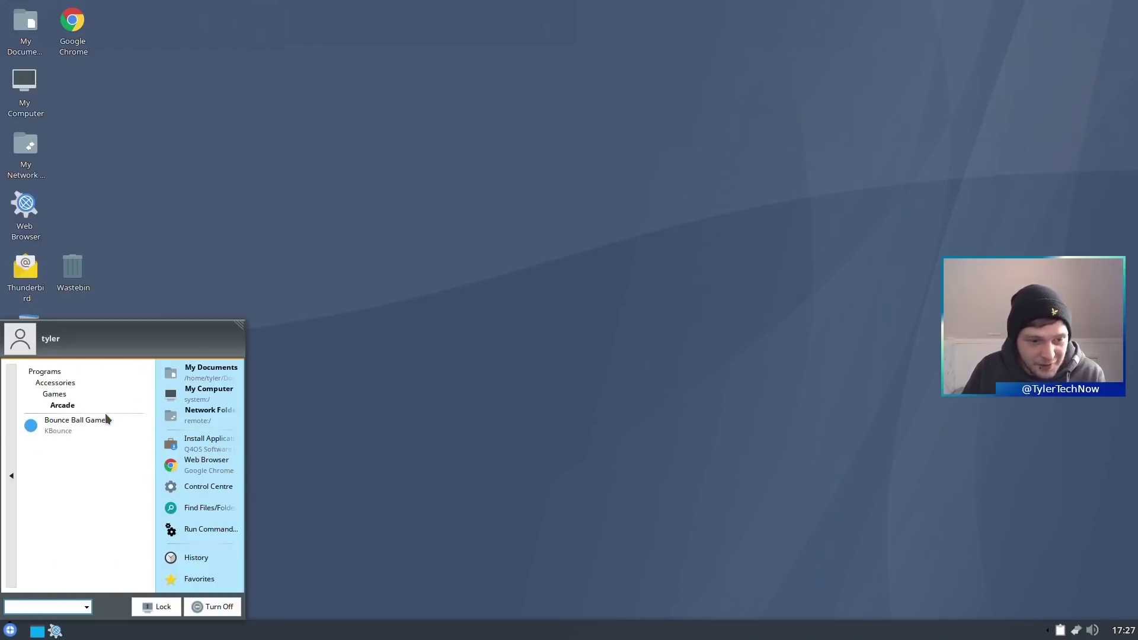
left_click(11, 456)
left_click(75, 436)
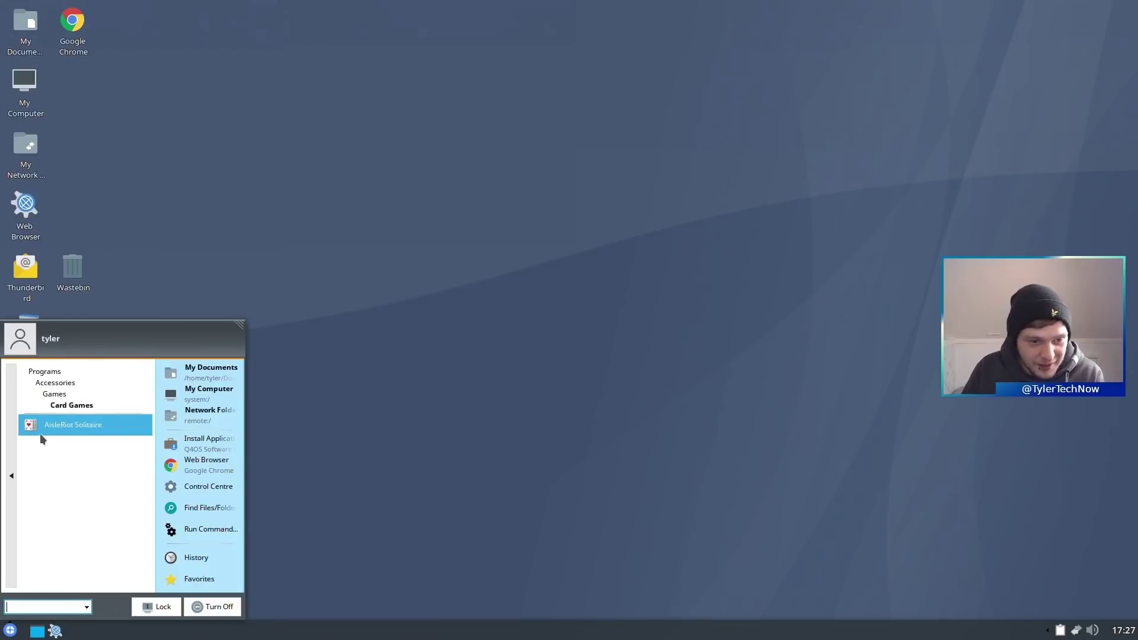
left_click(12, 454)
left_click(67, 455)
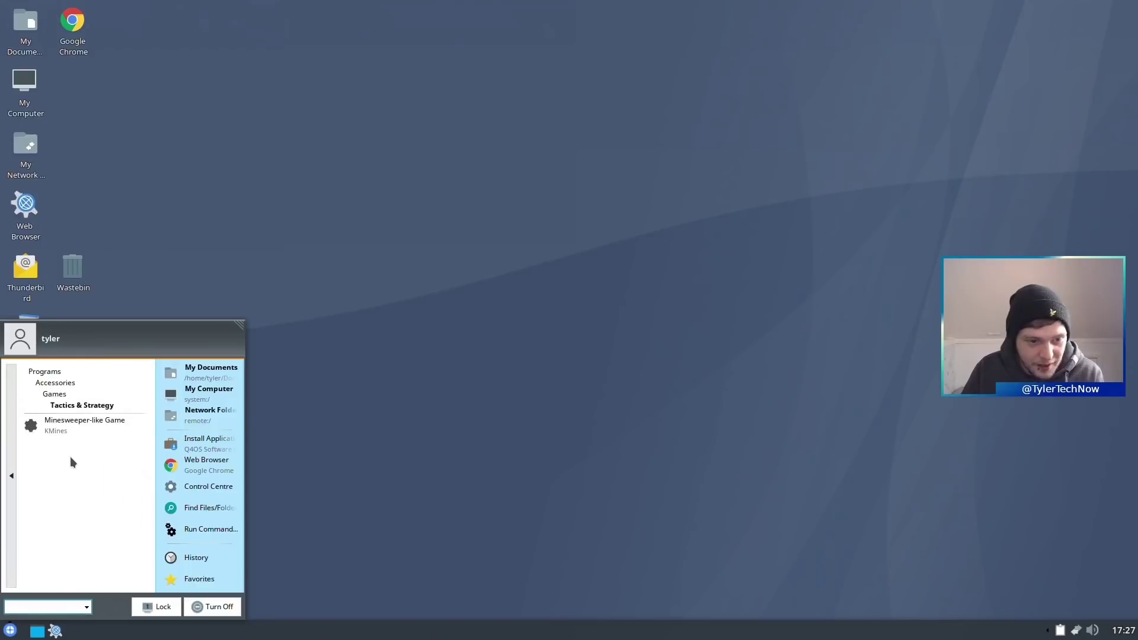
left_click(11, 448)
left_click(11, 448)
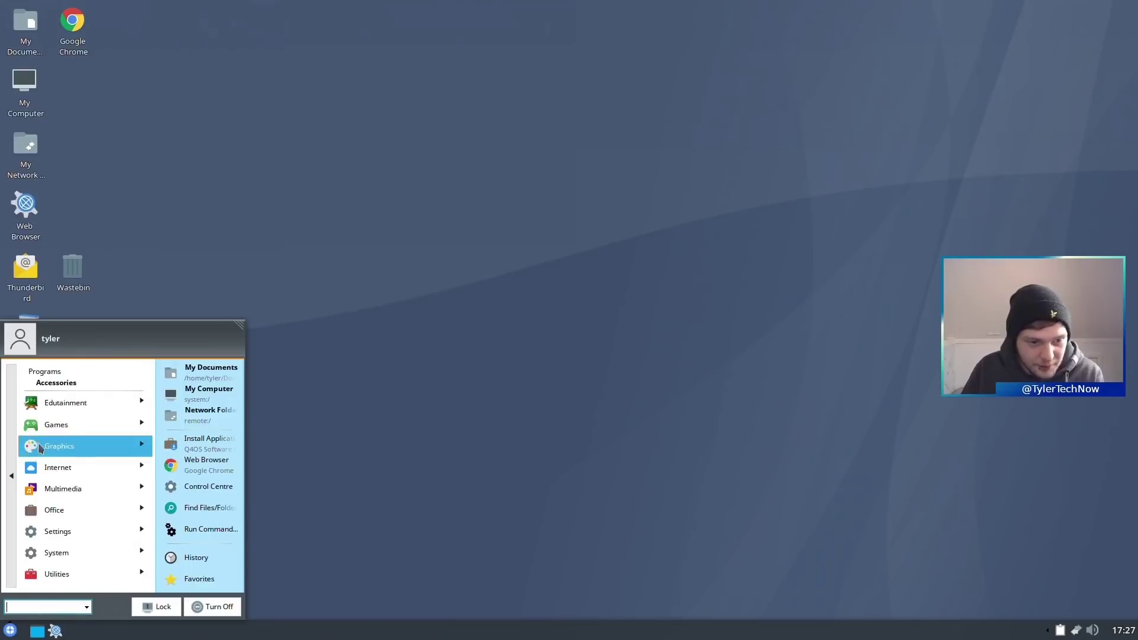
- Browse the Internet and Multimedia categories, then launch Word Processor from Office
left_click(33, 468)
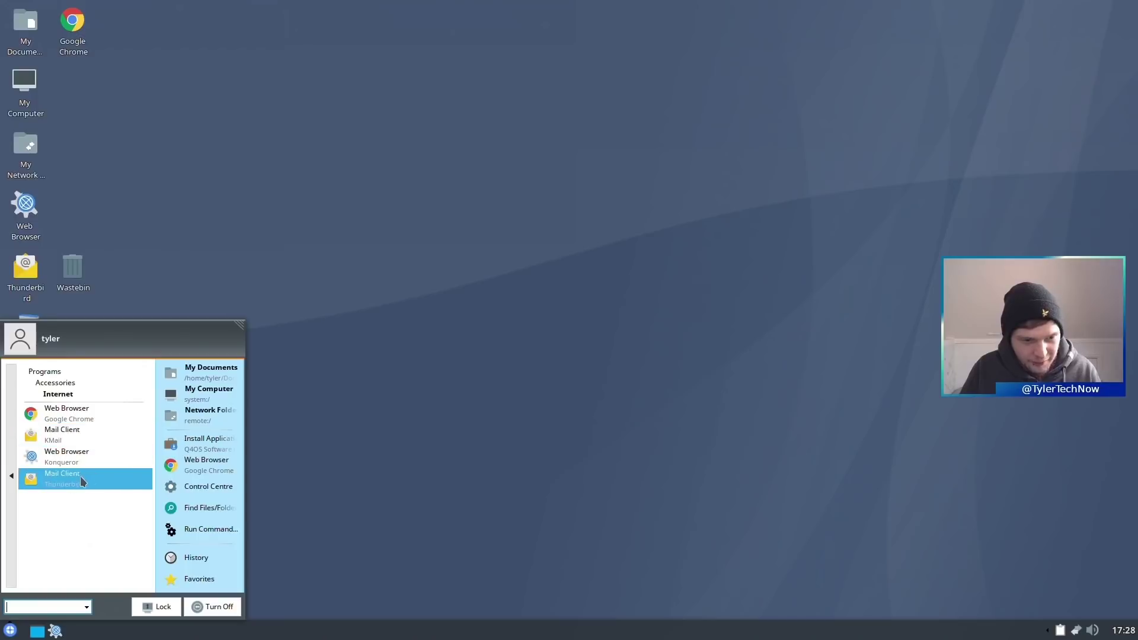
left_click(12, 478)
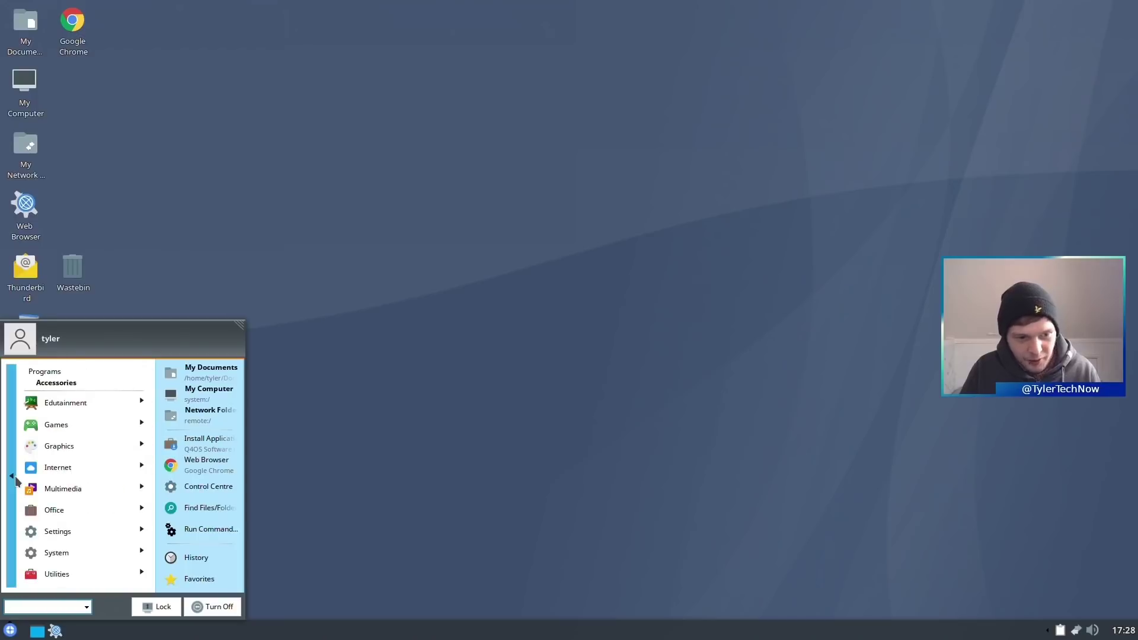
left_click(94, 487)
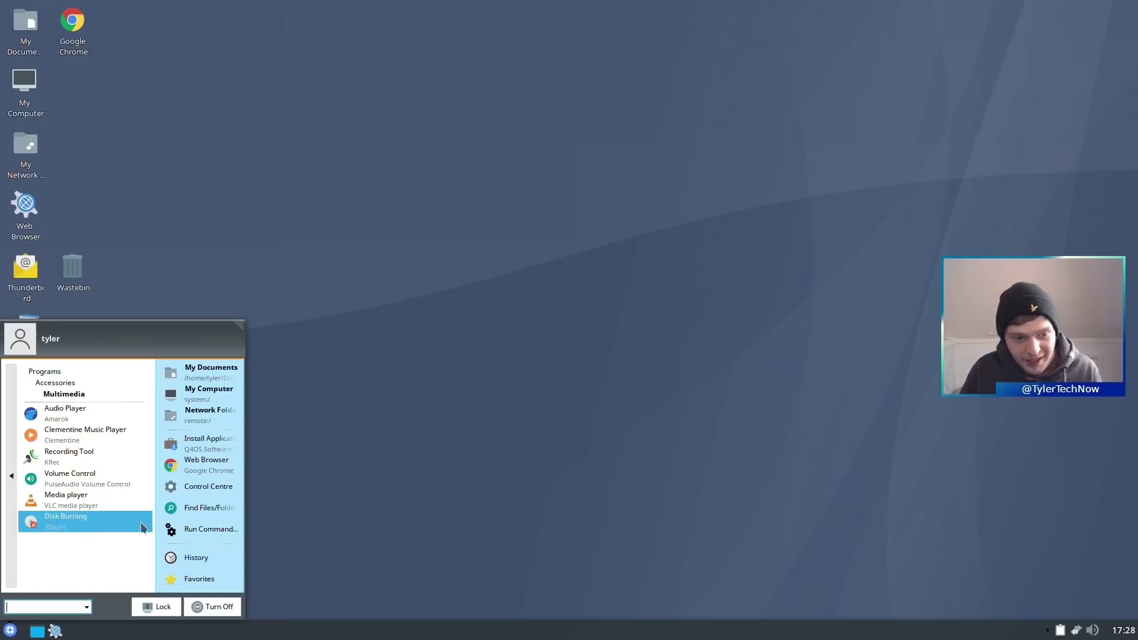
left_click(9, 503)
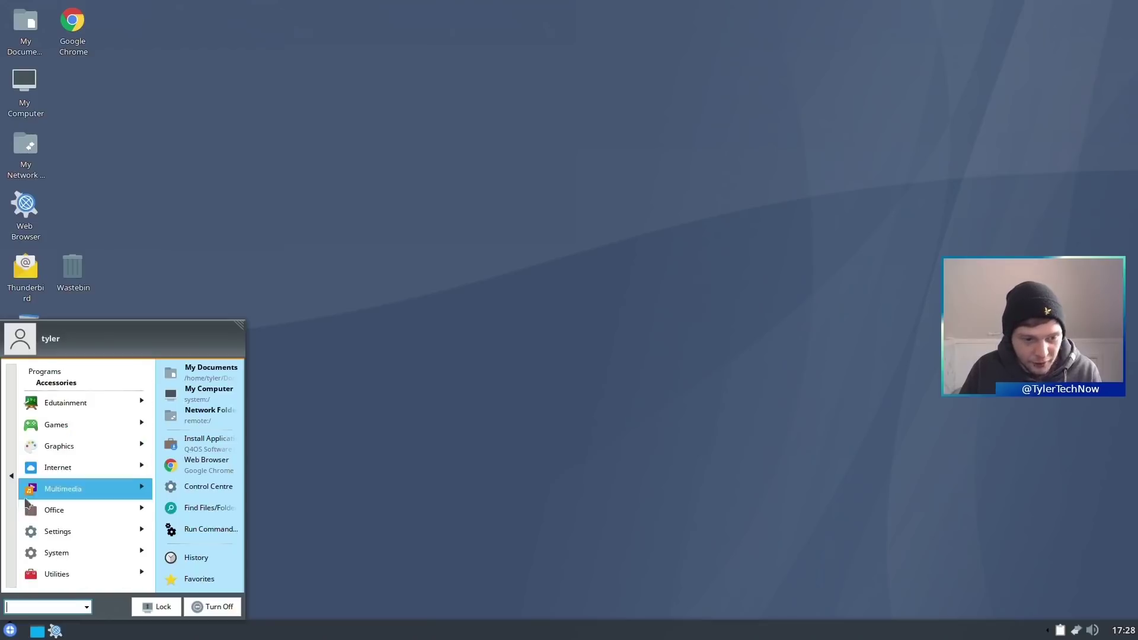
left_click(88, 508)
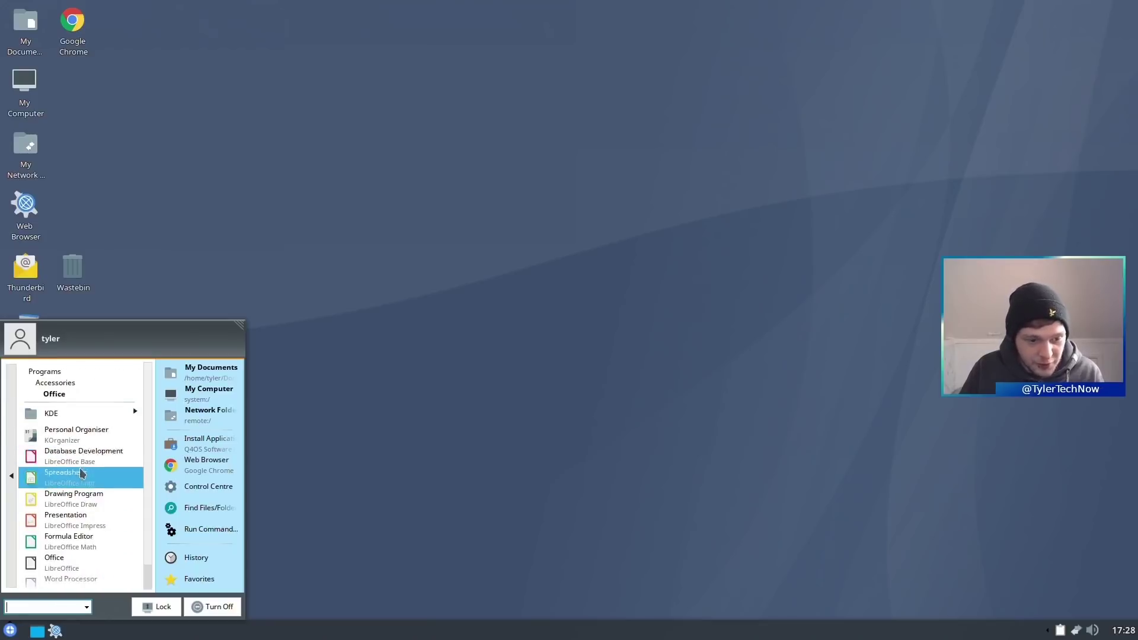
scroll(83, 504, "down", 1)
left_click(82, 561)
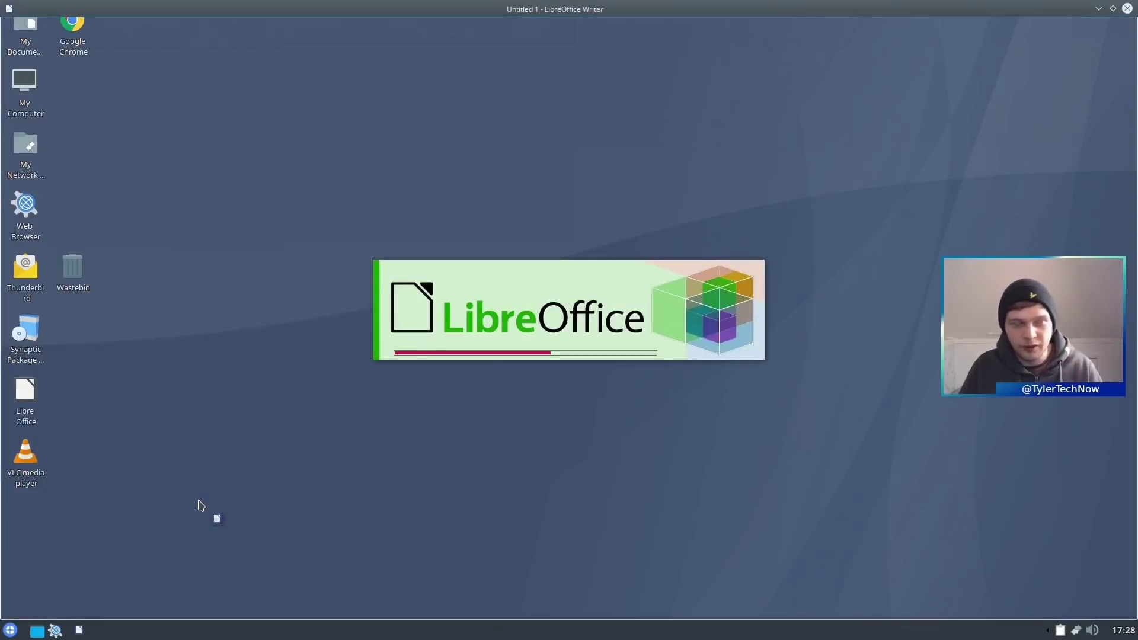
- Type 'Sdfsdf', view About LibreOffice (version 6.1.5.2), then close Writer without saving
type("Sdfsdf")
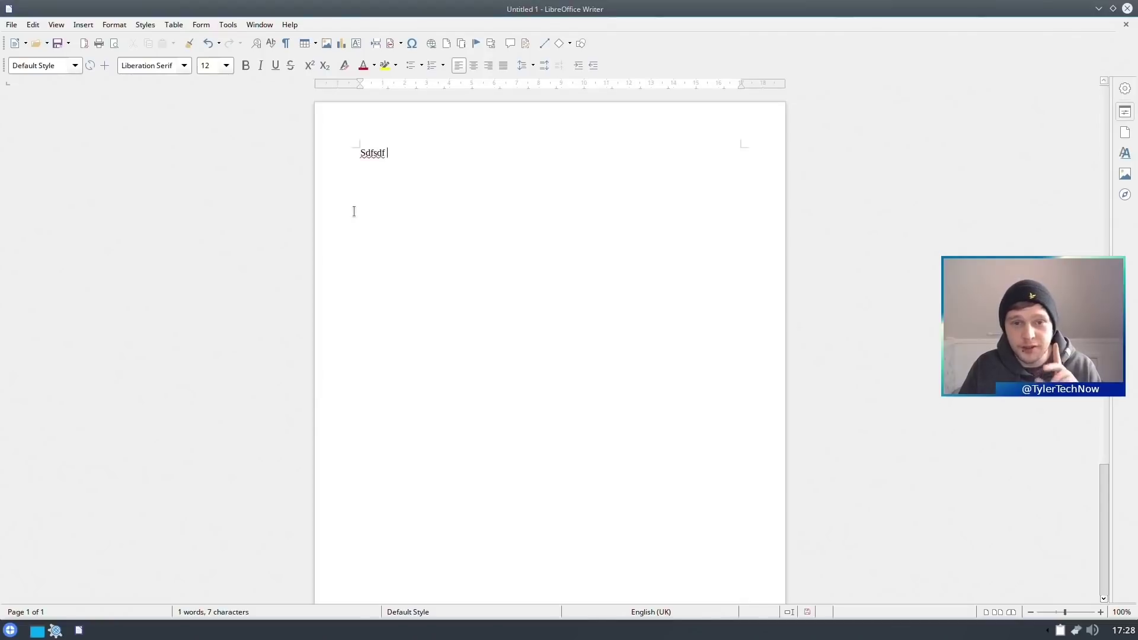
left_click(291, 26)
left_click(316, 182)
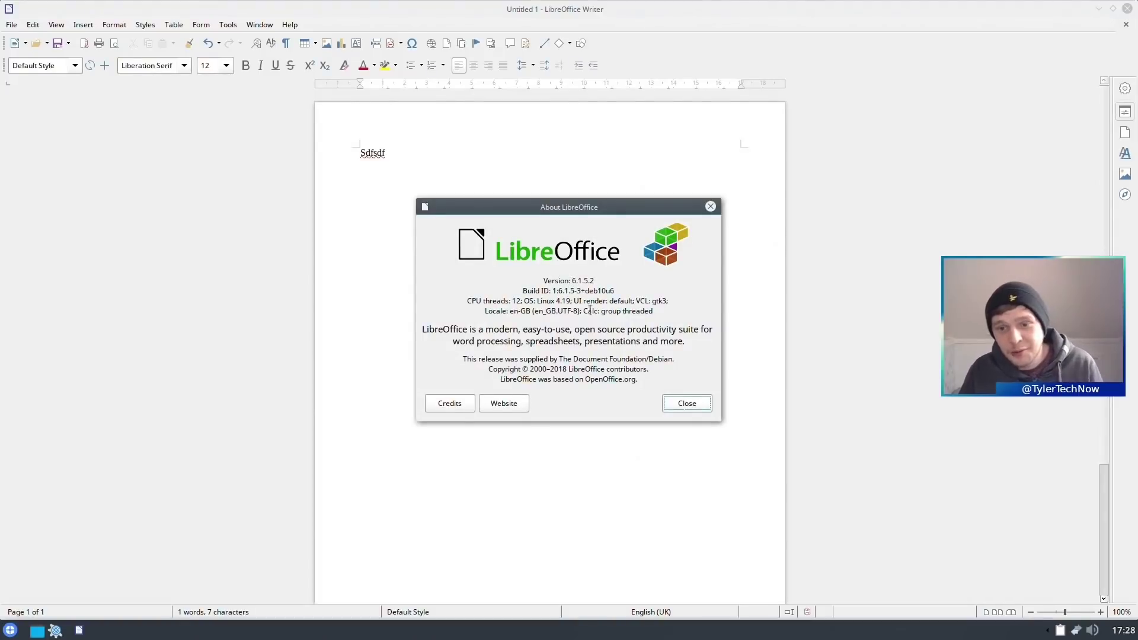
left_click(682, 405)
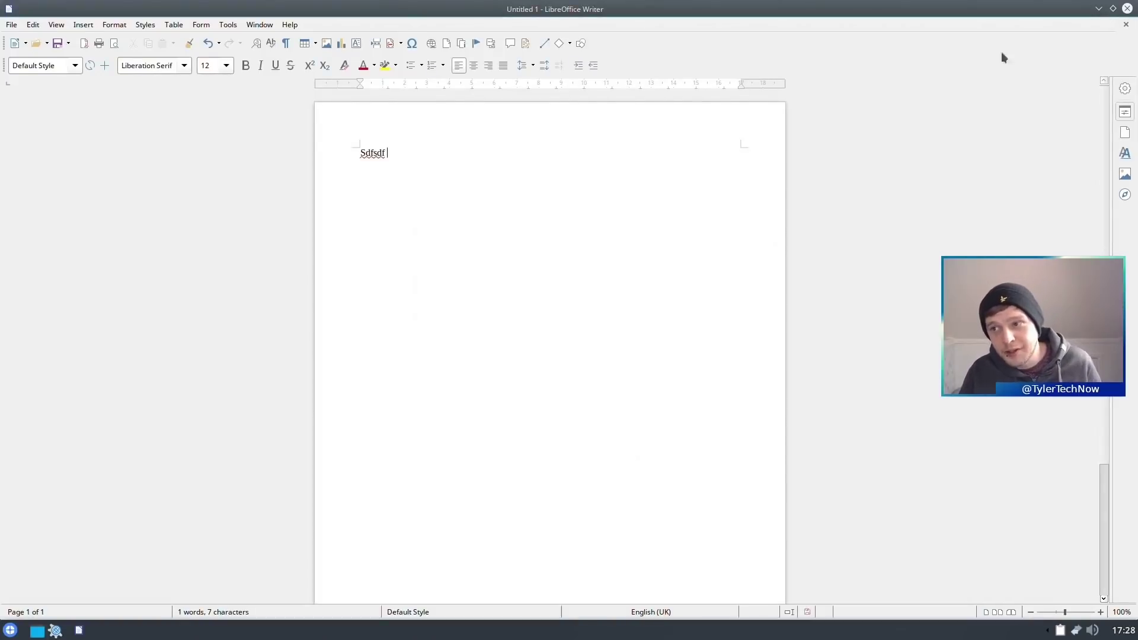
left_click(1127, 8)
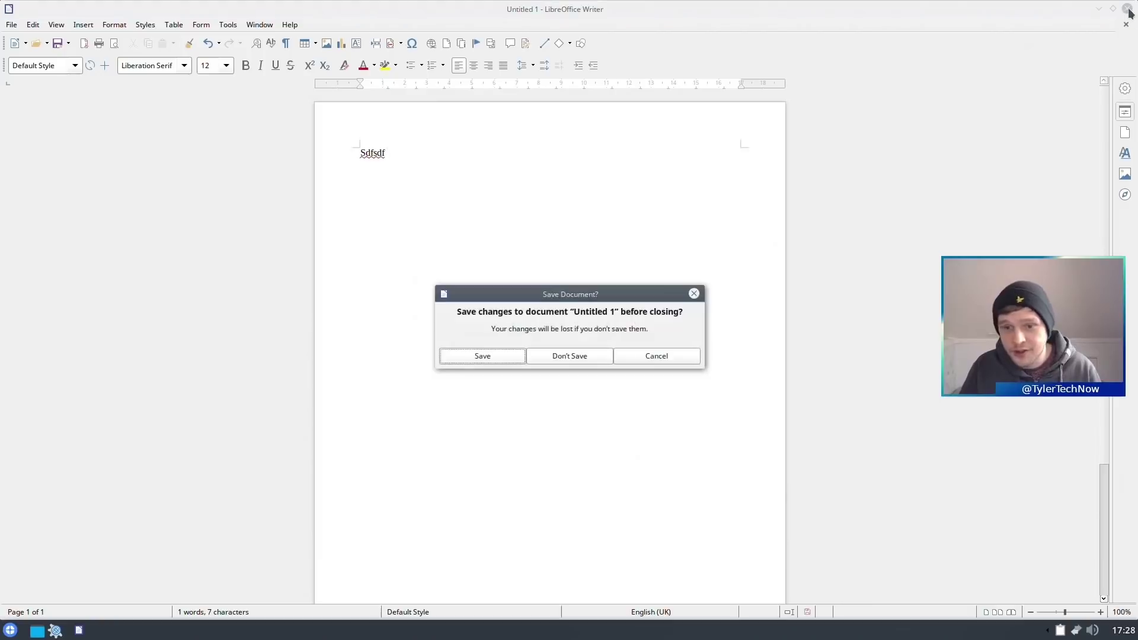
left_click(580, 360)
- Browse the launcher's Programs, Accessories, and Office categories, including the KDE office applications
left_click(11, 630)
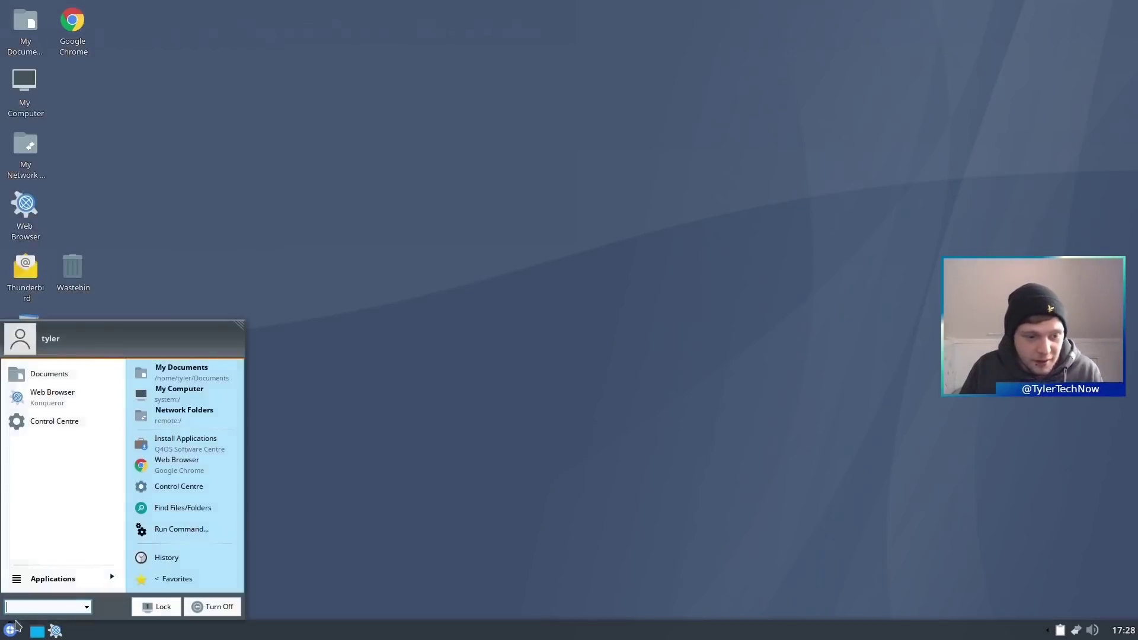
left_click(59, 586)
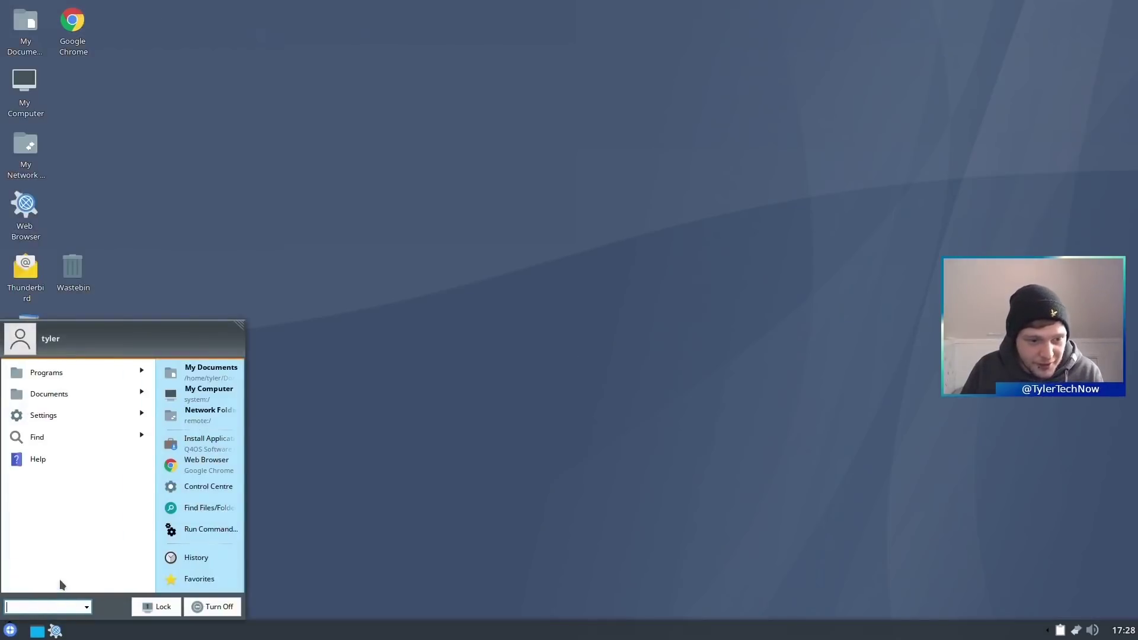
left_click(66, 372)
left_click(66, 395)
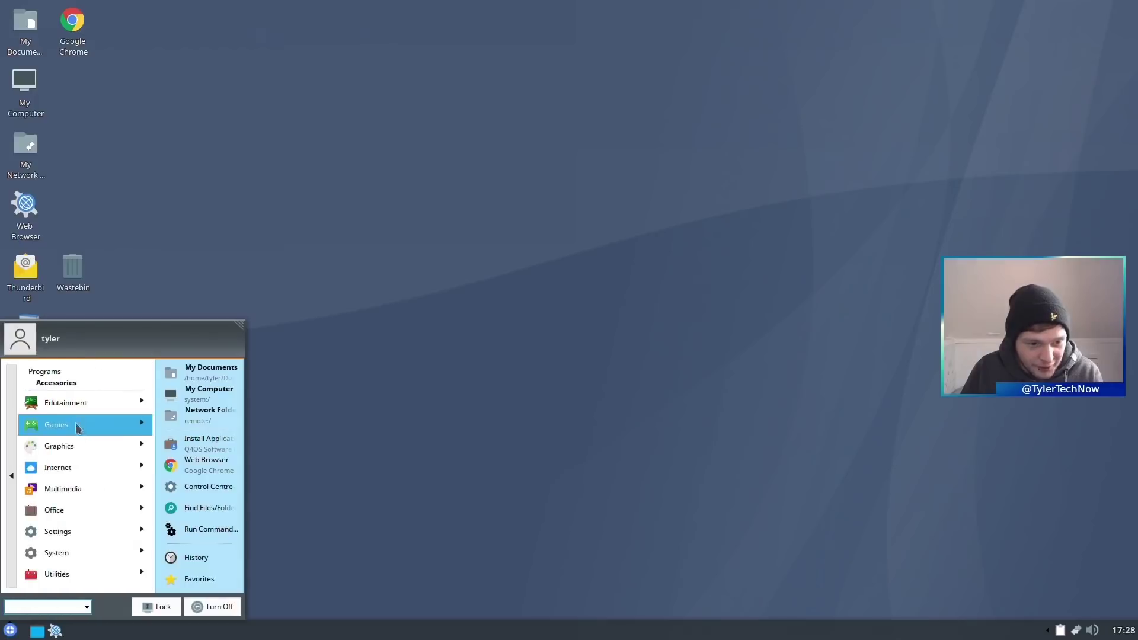
left_click(76, 511)
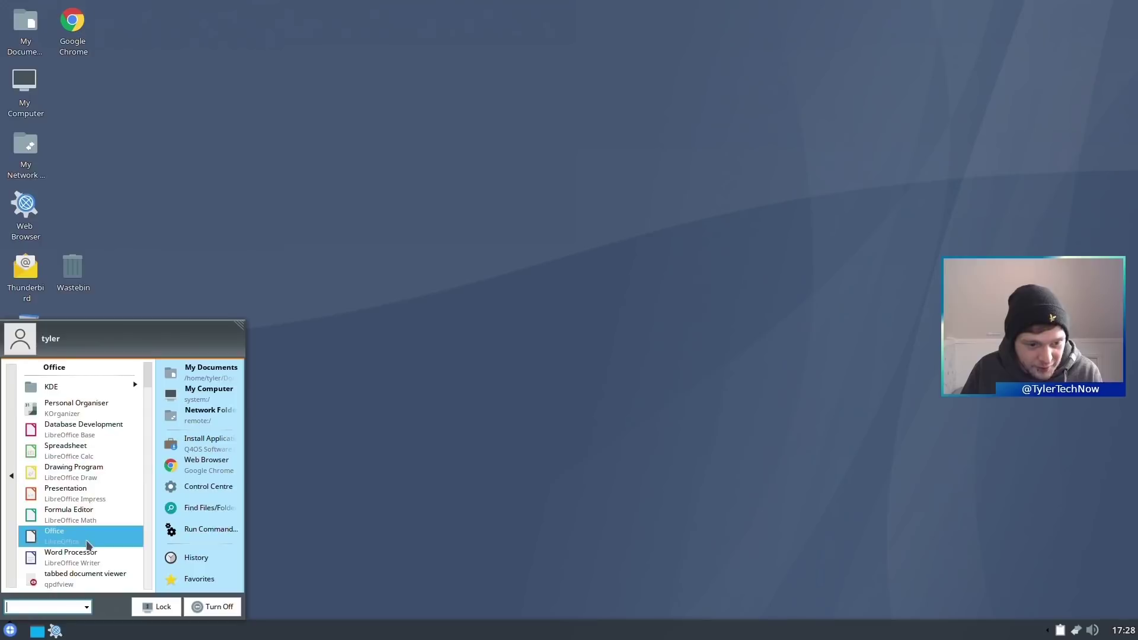
scroll(86, 533, "up", 2)
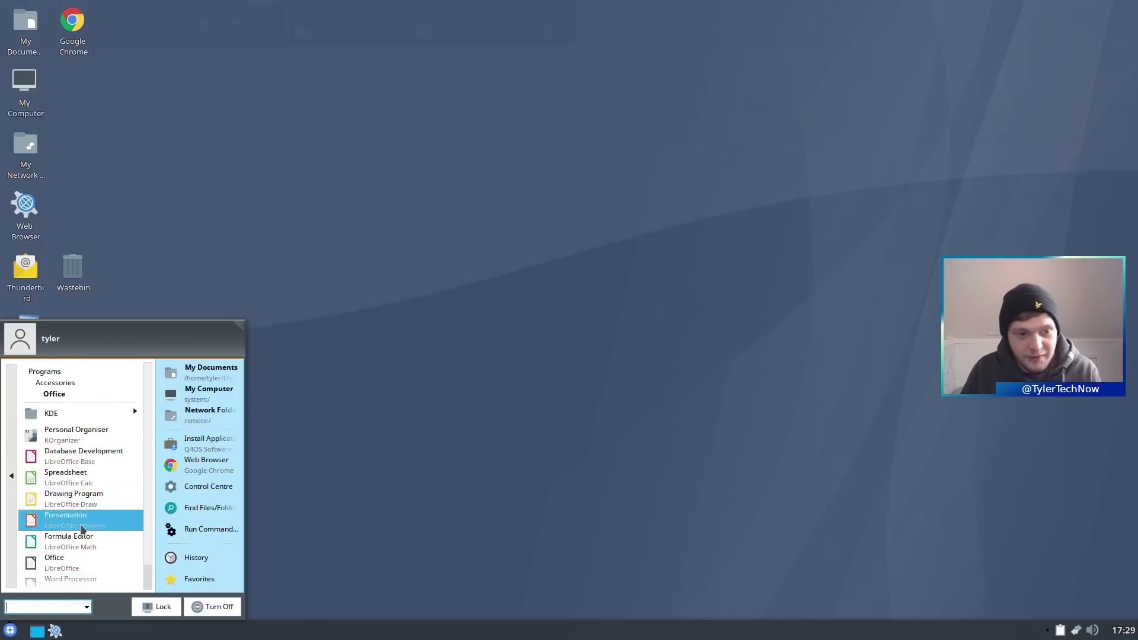
left_click(83, 416)
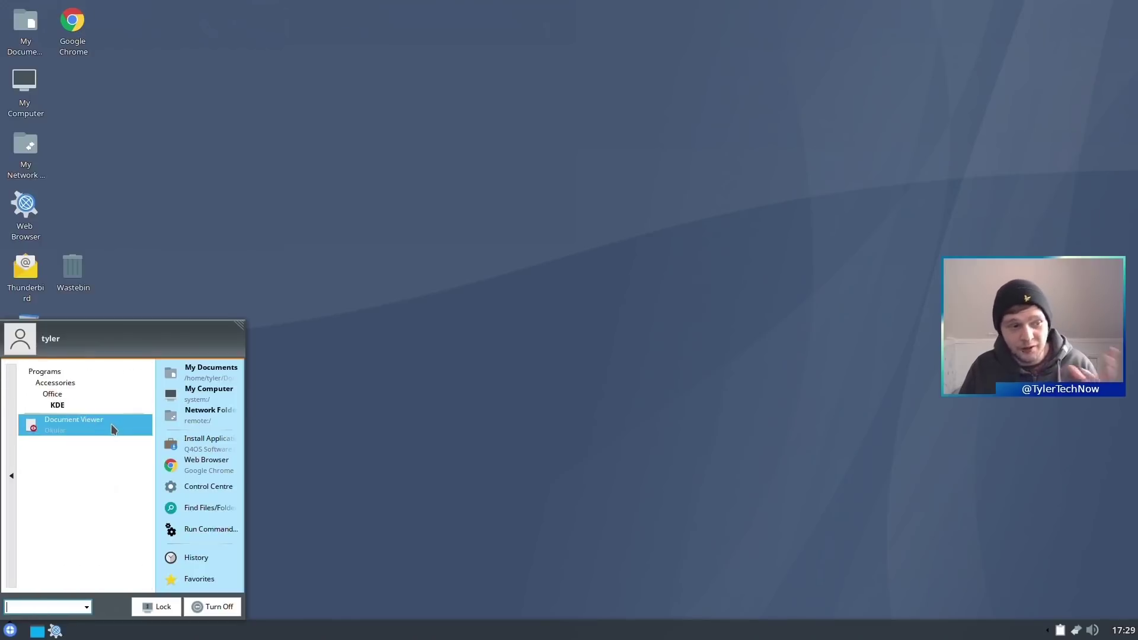
left_click(18, 455)
left_click(14, 460)
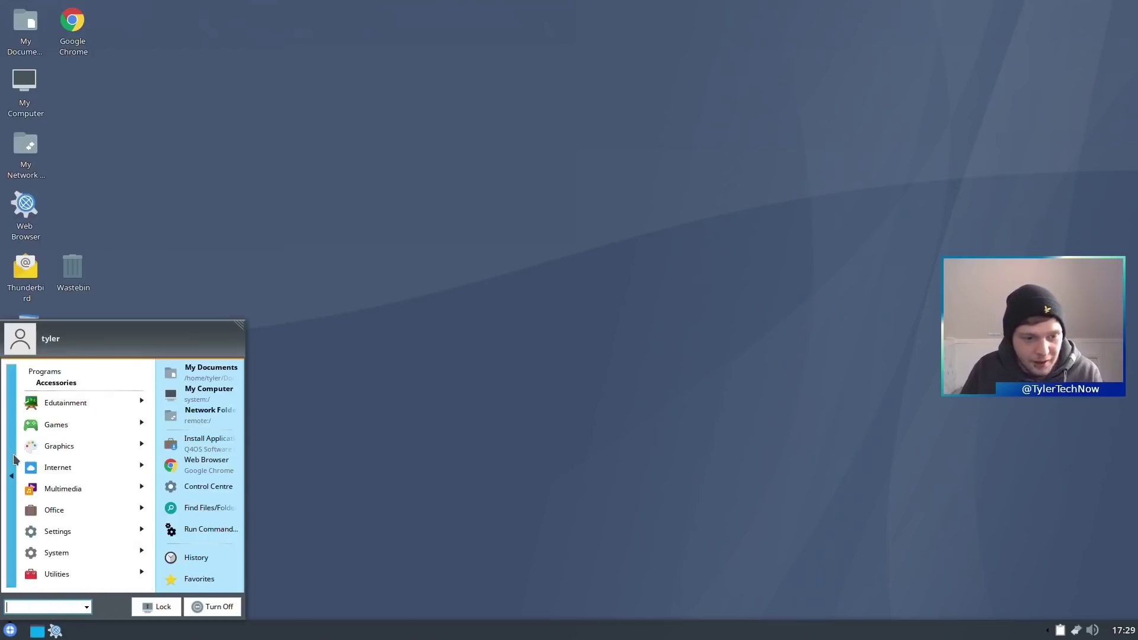
- Launch Firewall Configuration from Settings, authenticate as administrator, review its Home profile, and close it
left_click(76, 535)
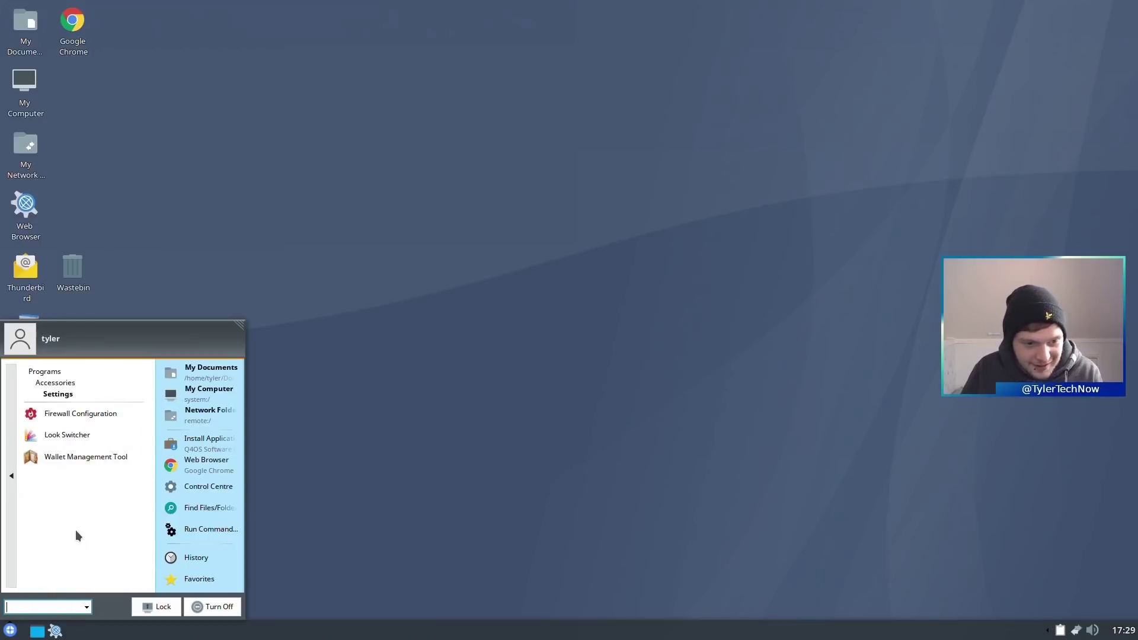
left_click(93, 414)
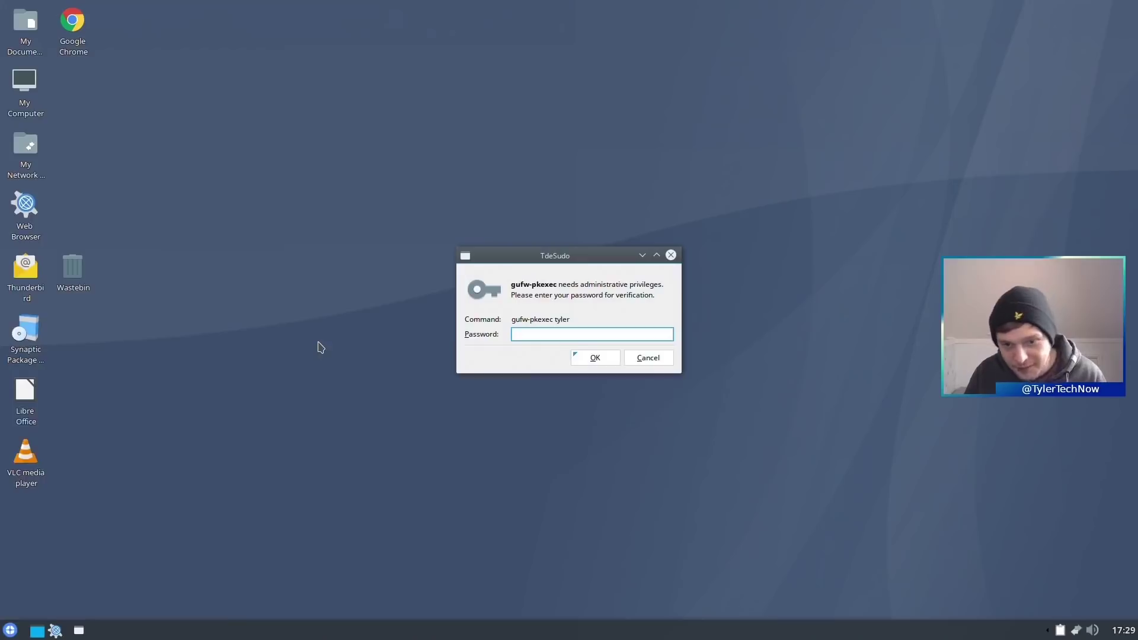
key("Return")
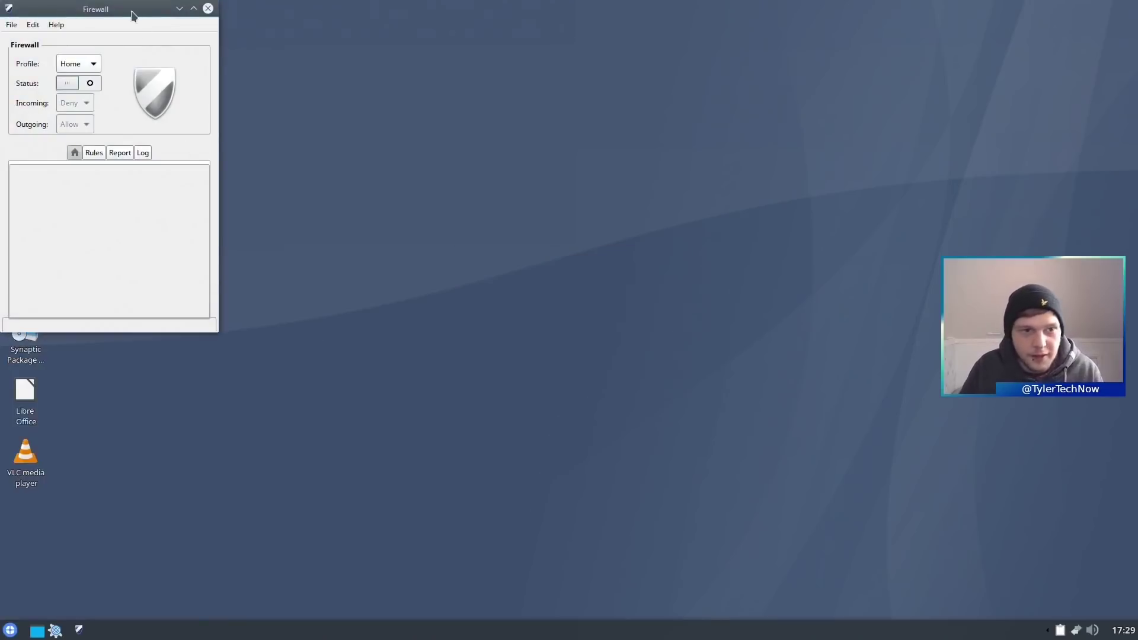
left_click_drag(131, 10, 541, 125)
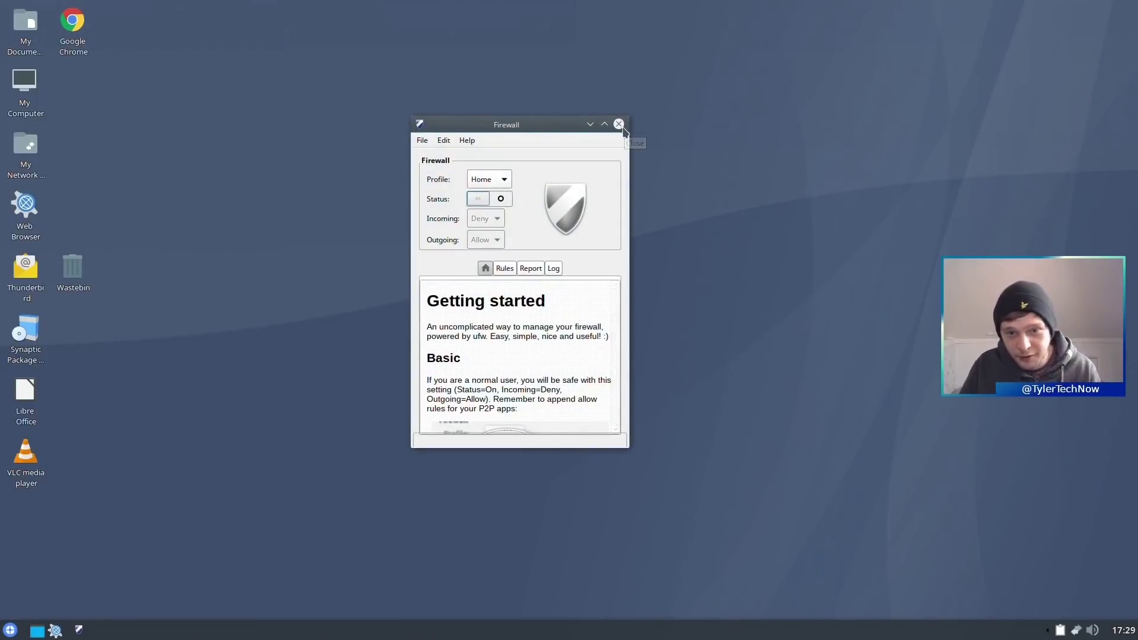
left_click(619, 123)
left_click(10, 630)
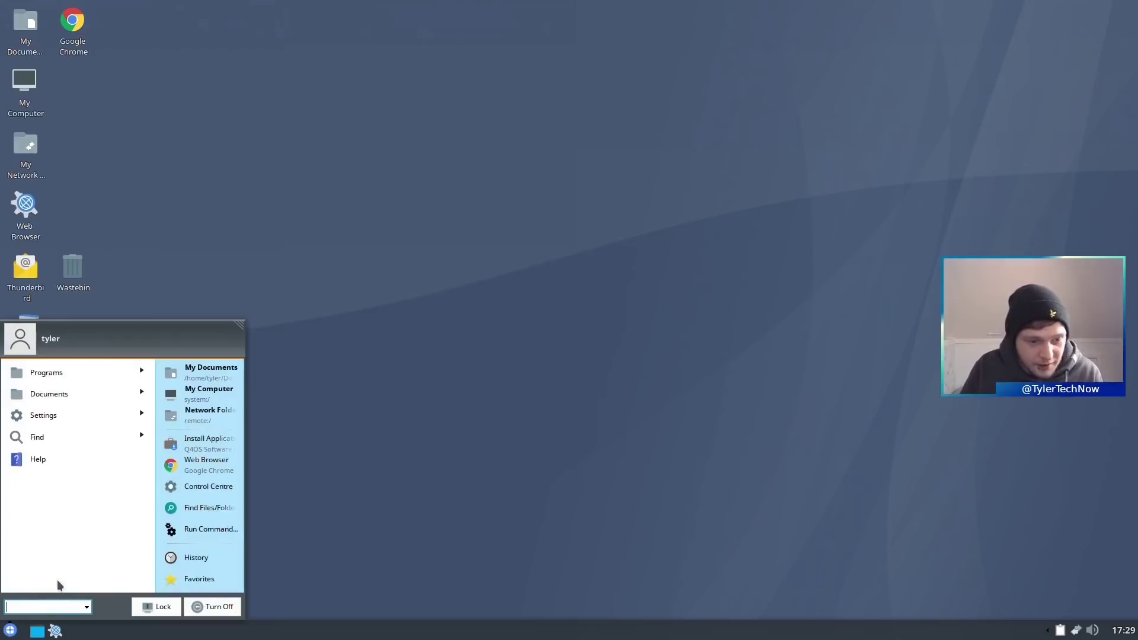
- Launch Look Switcher from Accessories > Settings and center its window
left_click(66, 383)
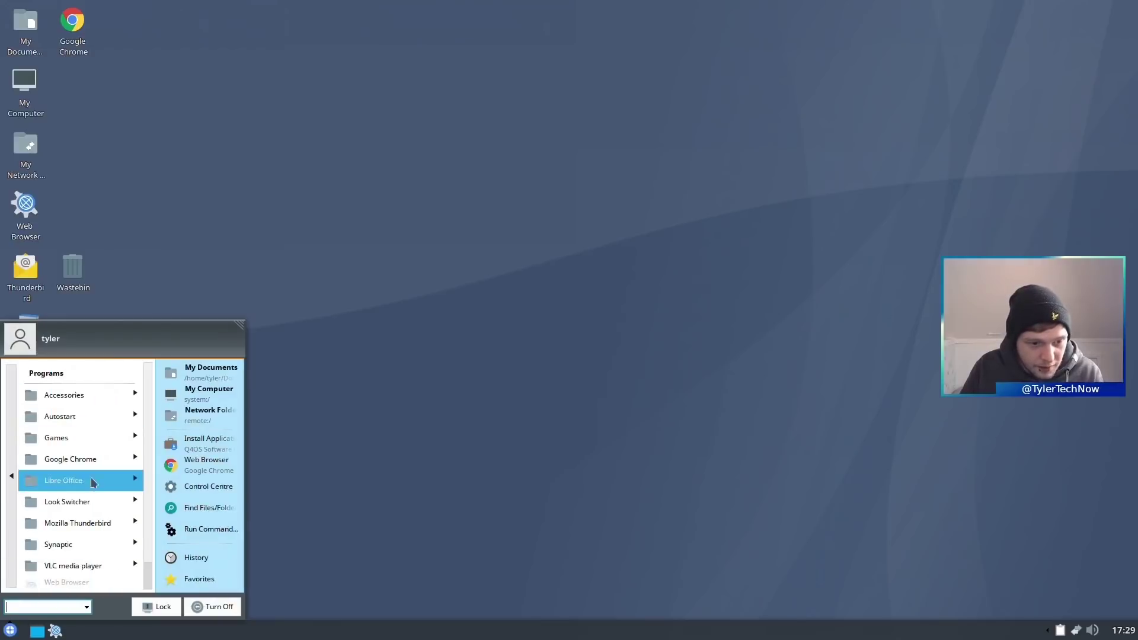
left_click(76, 392)
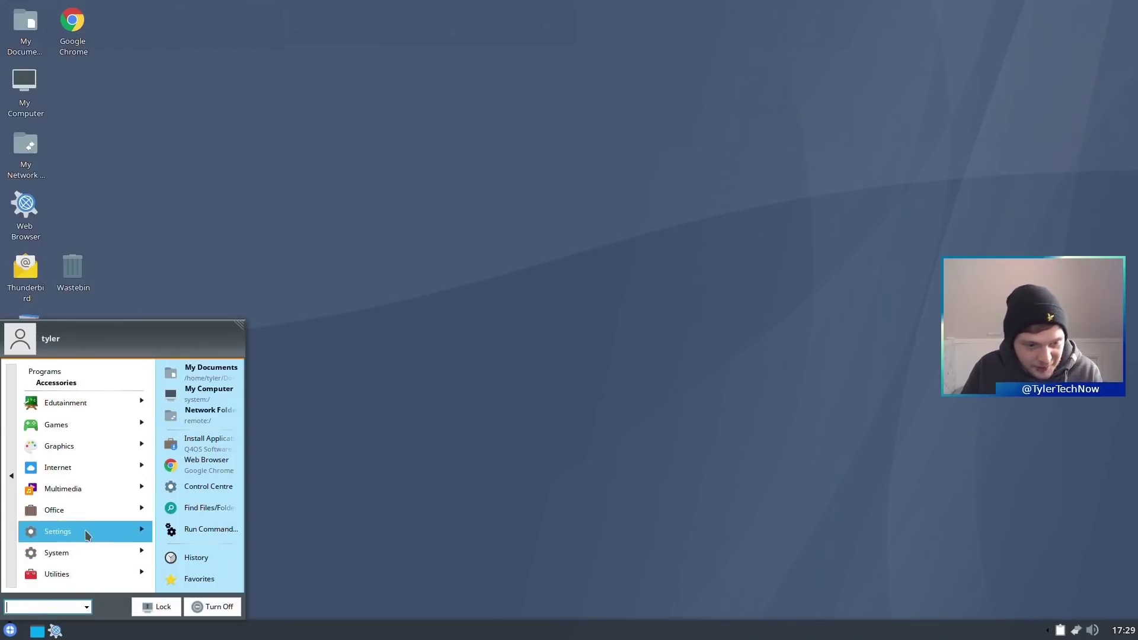
left_click(84, 532)
left_click(112, 444)
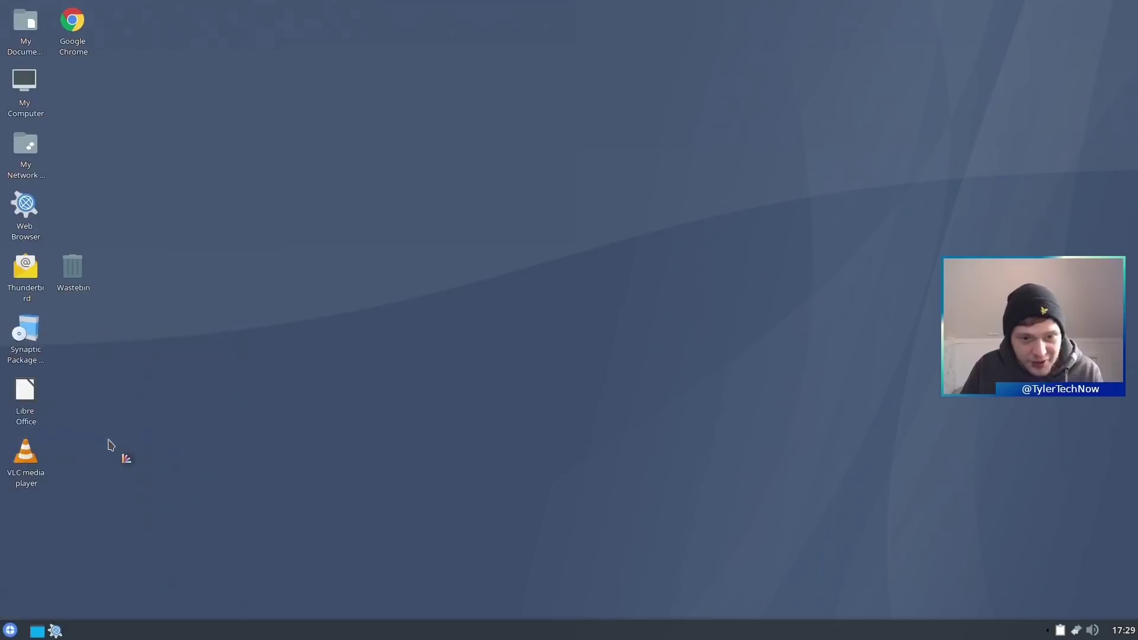
left_click_drag(224, 12, 606, 160)
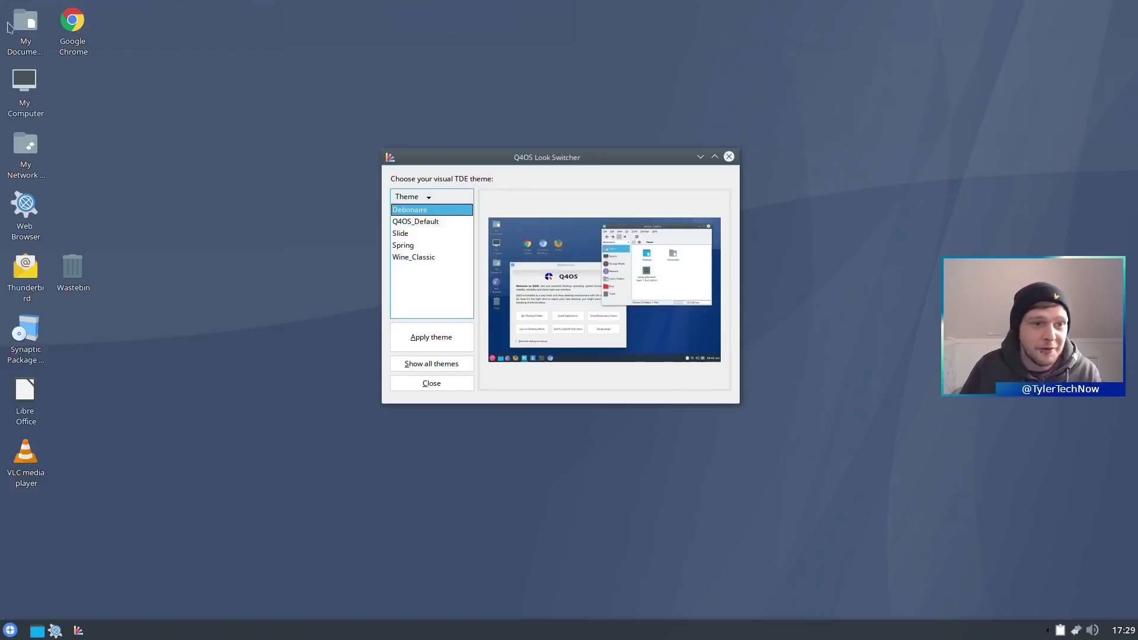
- Open My Documents, view Konqueror's About information, and arrange both windows side by side
double_click(24, 24)
left_click_drag(224, 7, 290, 55)
left_click(332, 70)
left_click(359, 181)
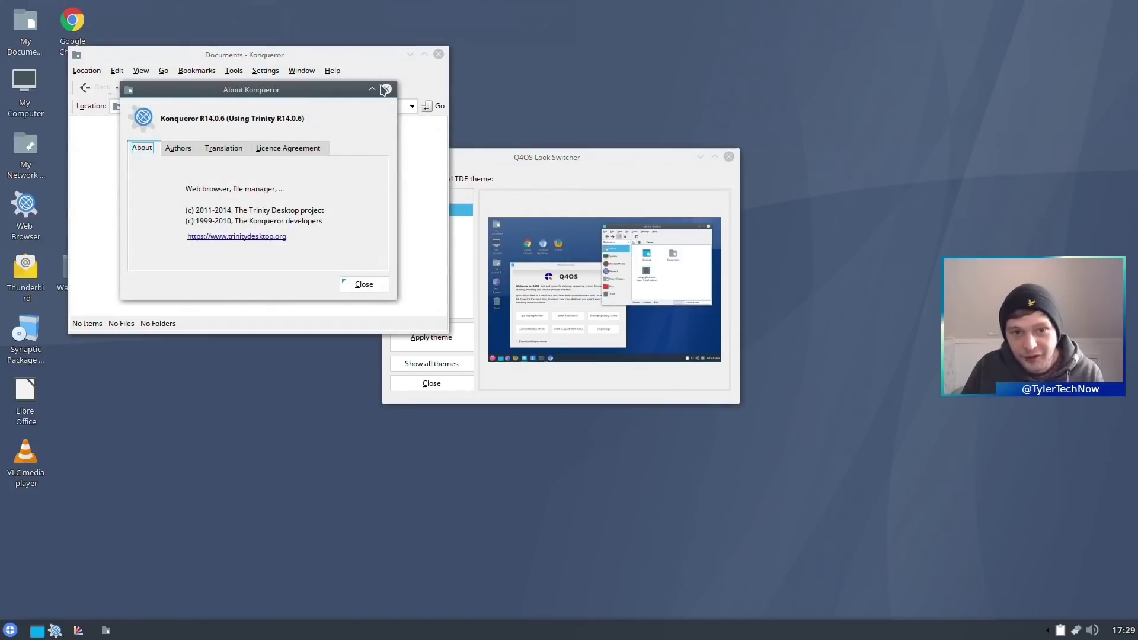
left_click(386, 89)
left_click_drag(288, 55, 865, 175)
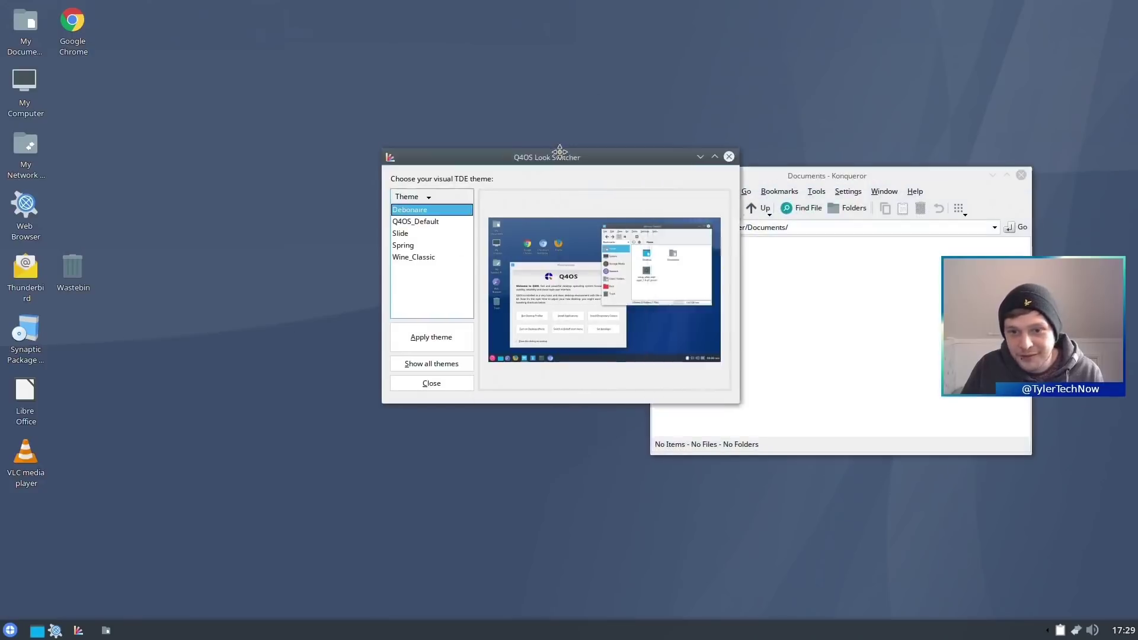
left_click_drag(559, 152, 393, 157)
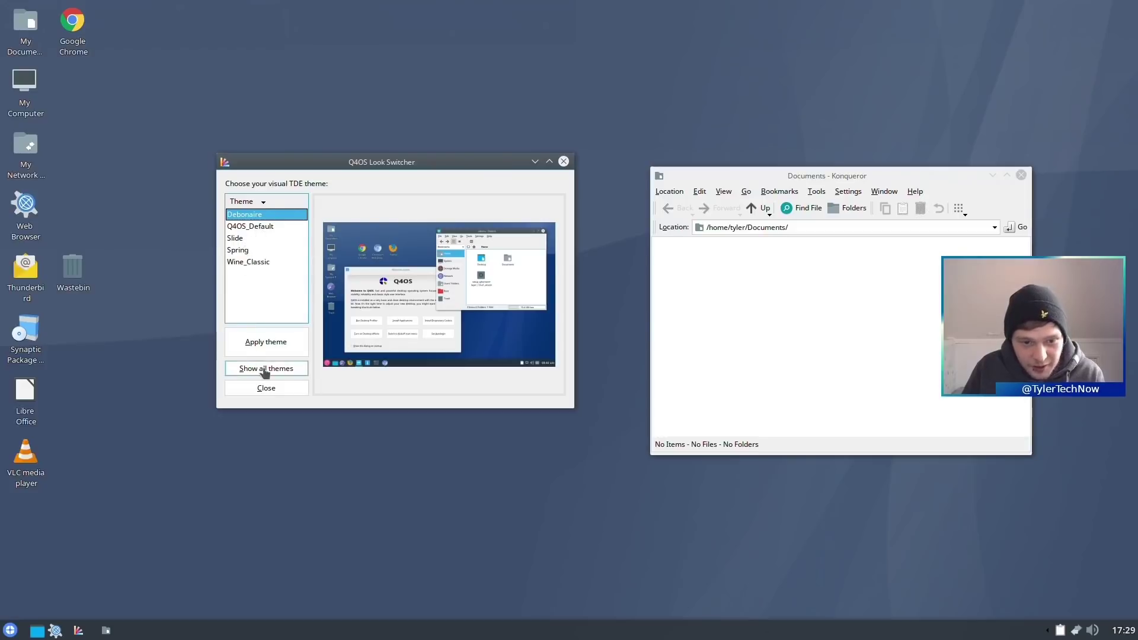
- List all themes, accept the incomplete-themes warning, and apply the Brusque theme
left_click(267, 370)
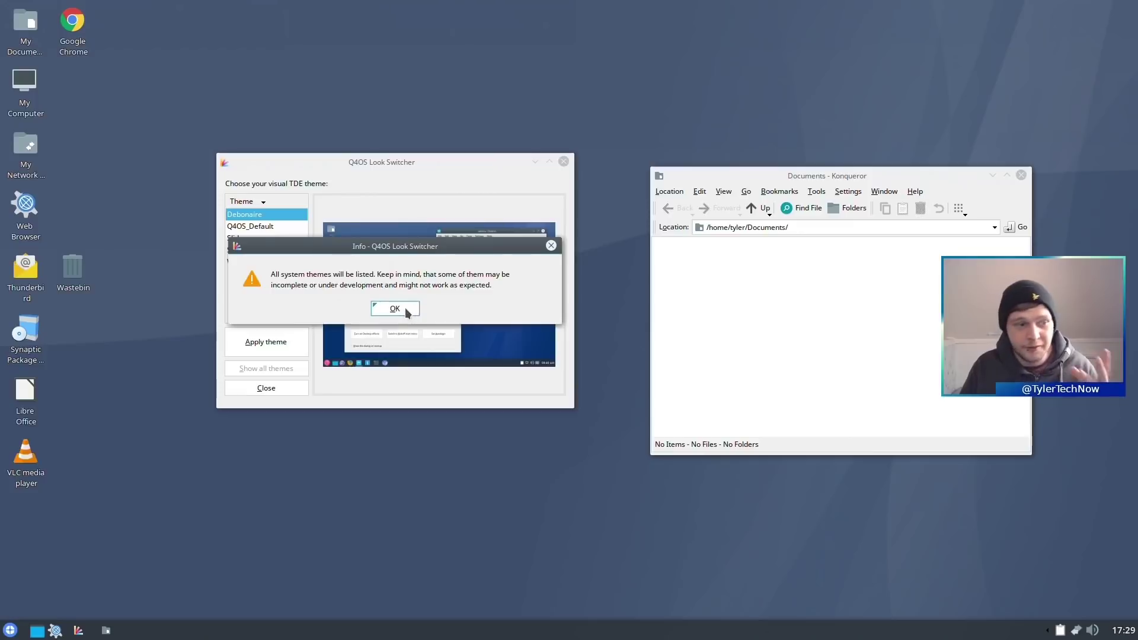
left_click(402, 309)
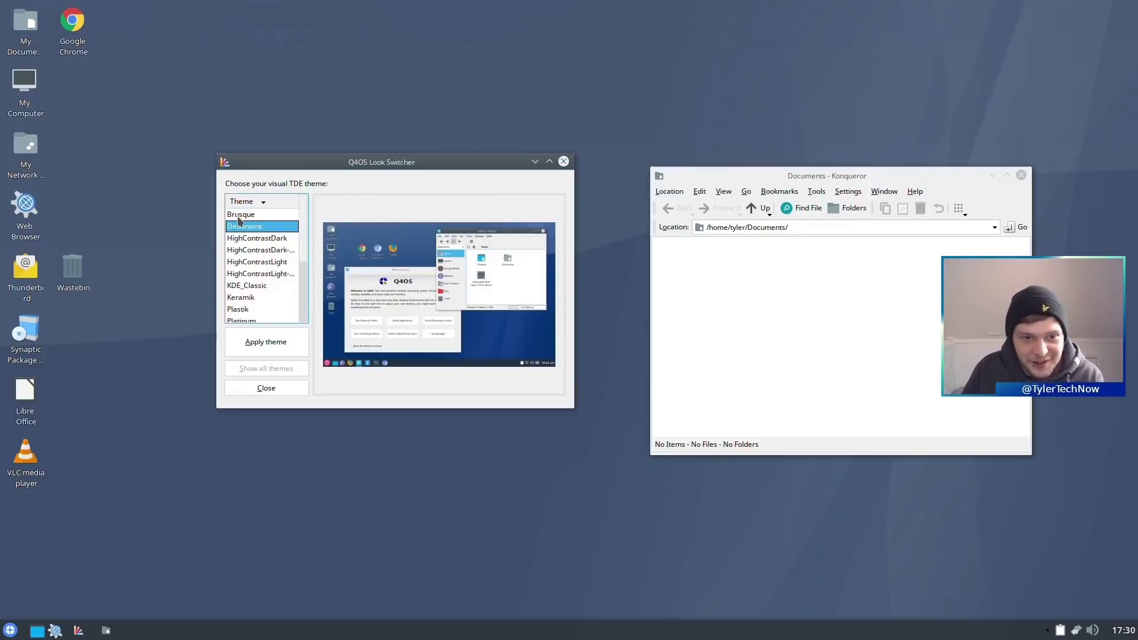
left_click(253, 216)
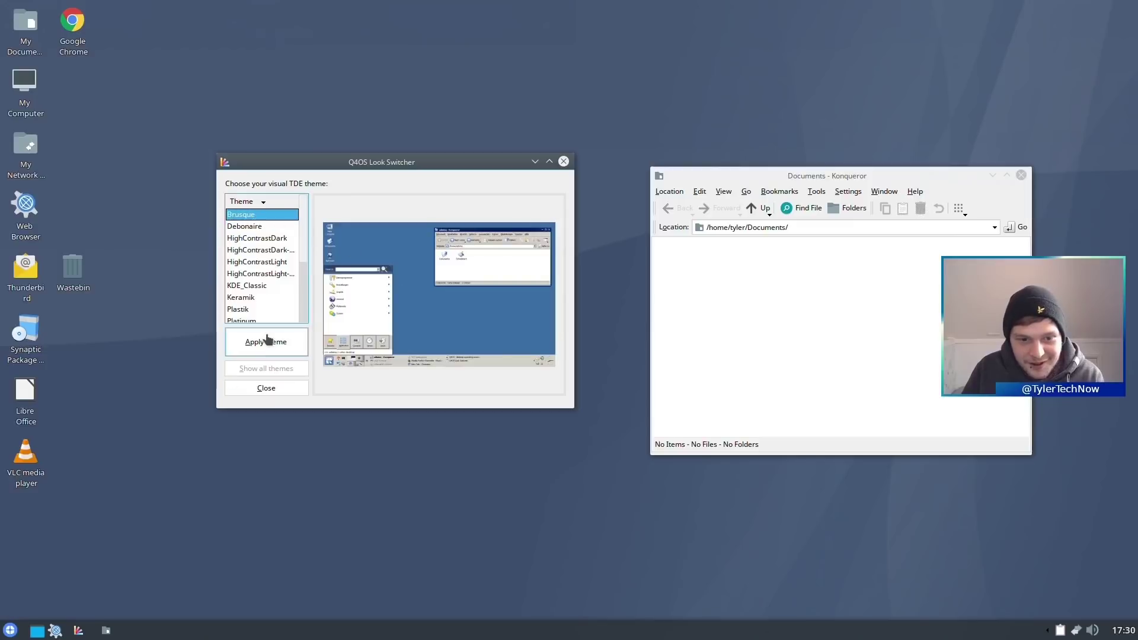
left_click(265, 340)
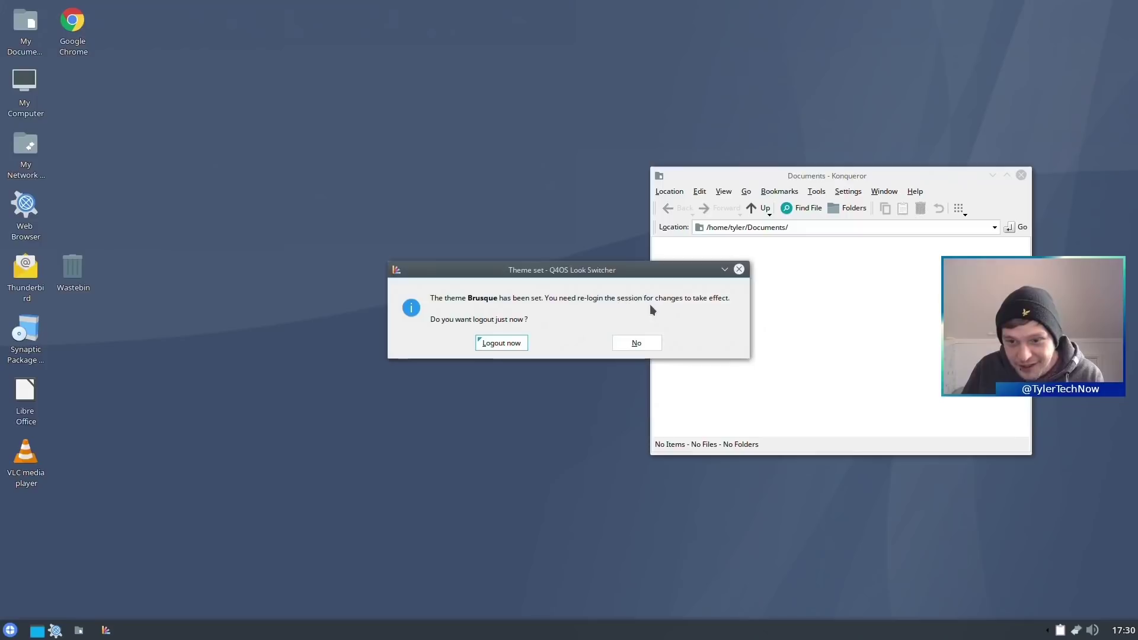
- Log out now, pick the user account on the login screen, and sign back in
left_click(496, 343)
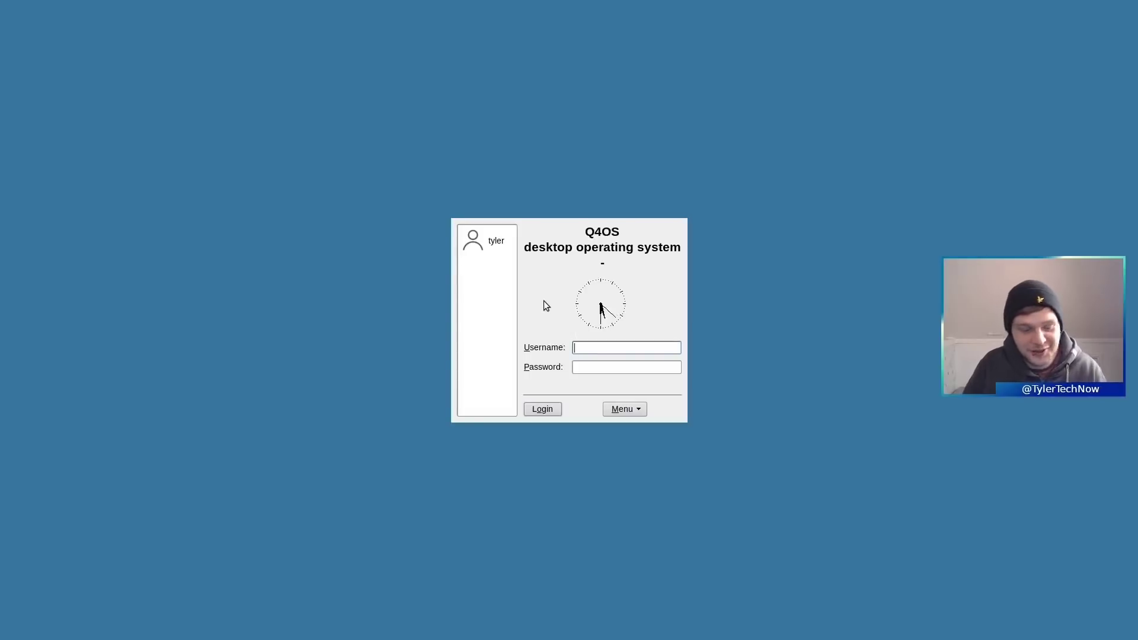
left_click(496, 240)
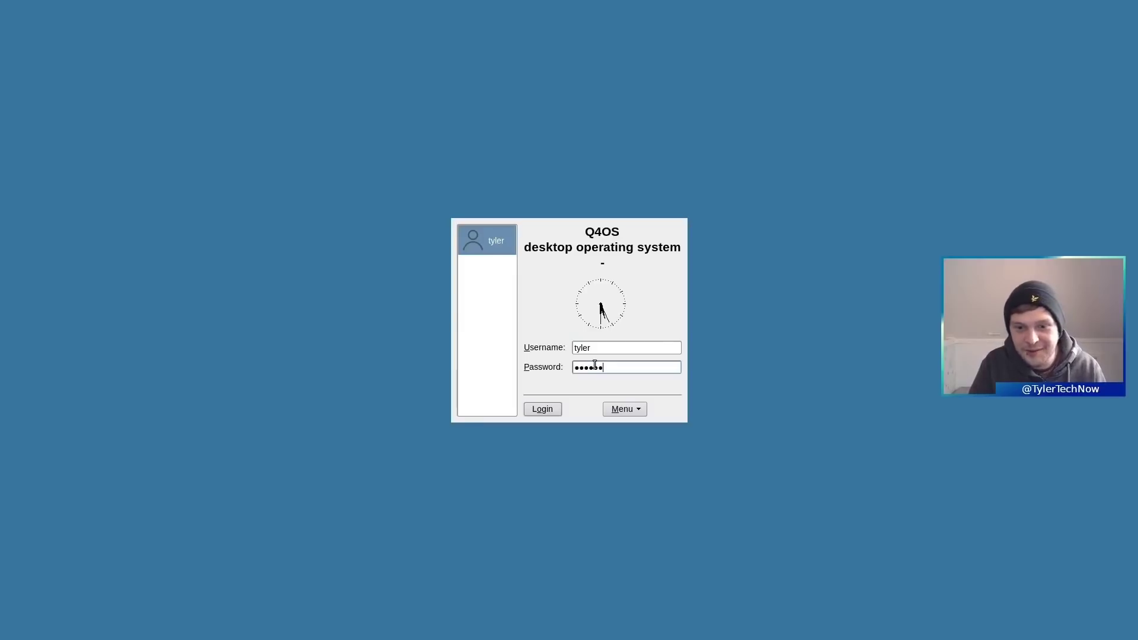
key("Return")
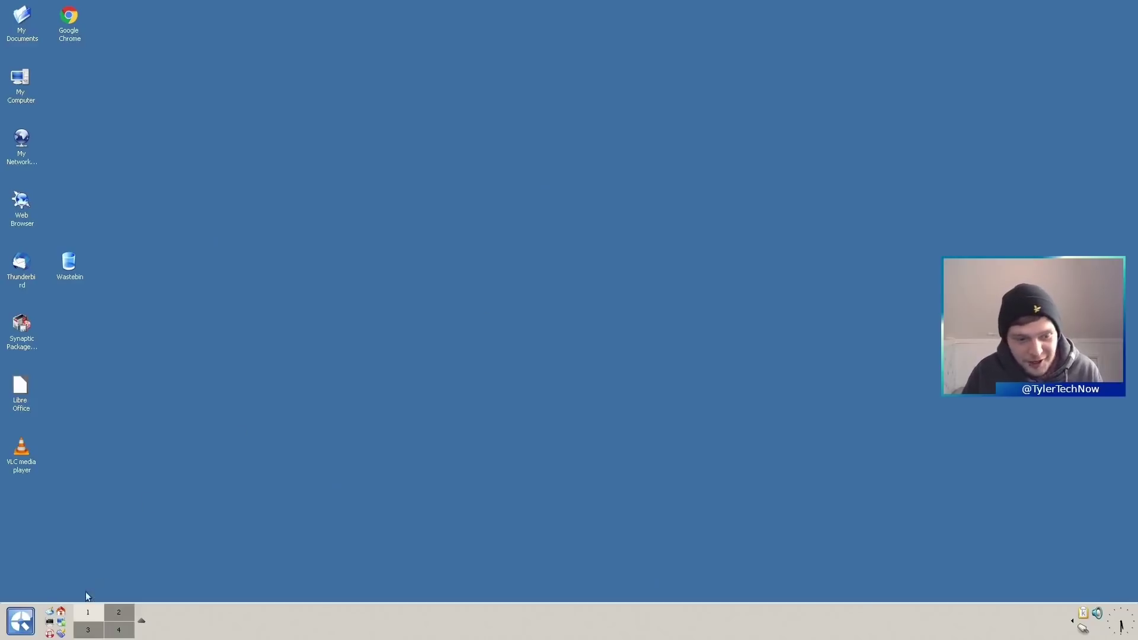
- Open and close the application launcher, then visit desktop 4 and return to desktop 1
left_click(24, 623)
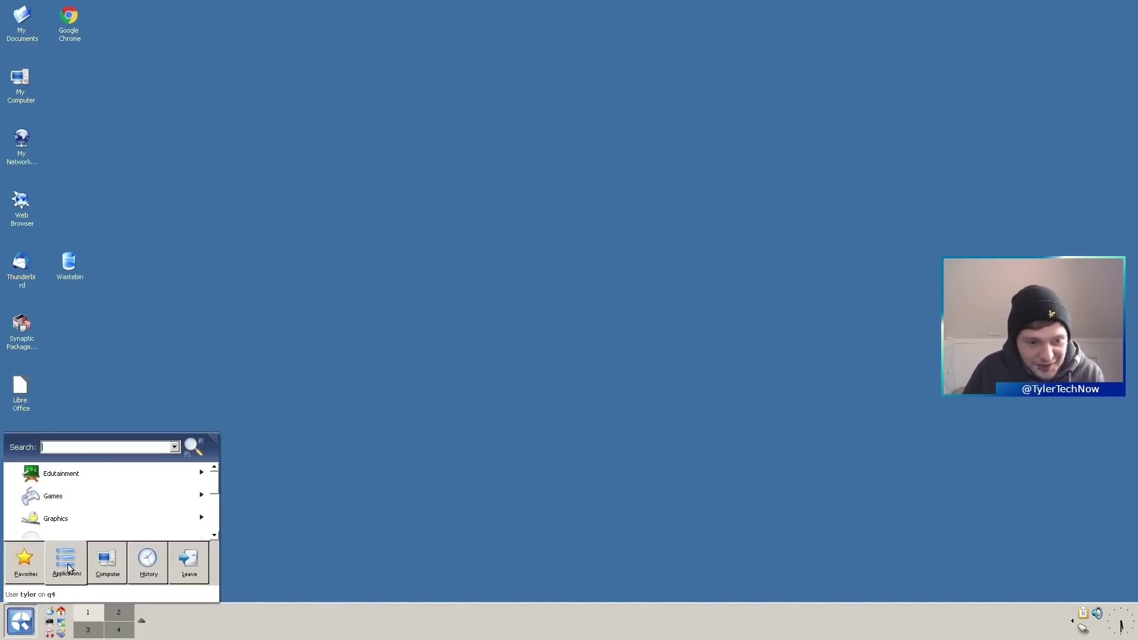
mouse_move(148, 563)
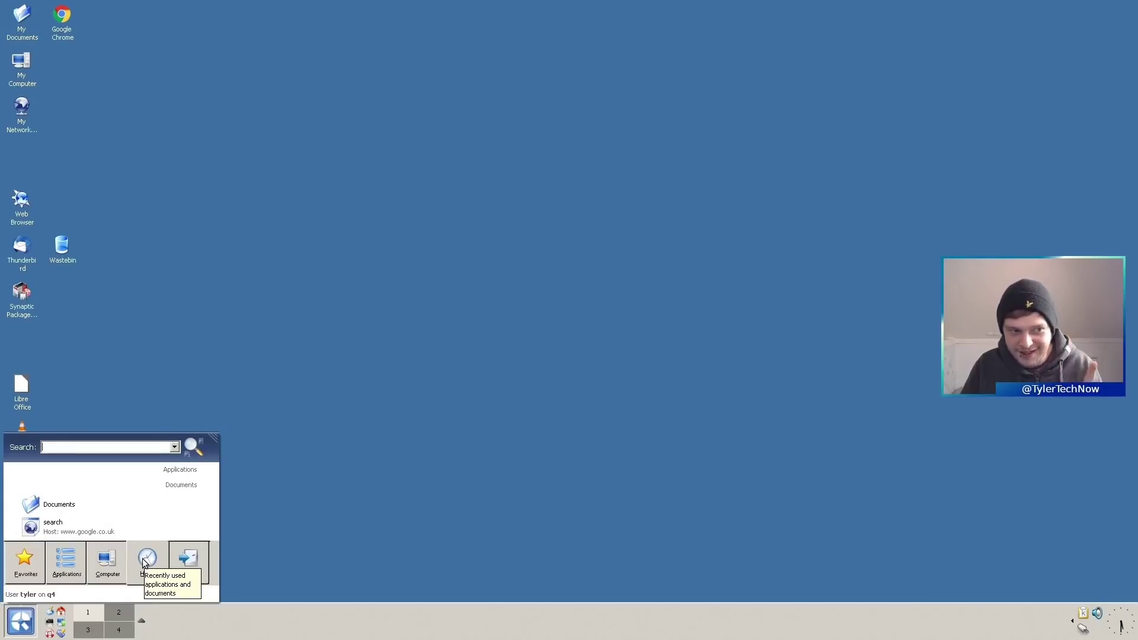
left_click(339, 480)
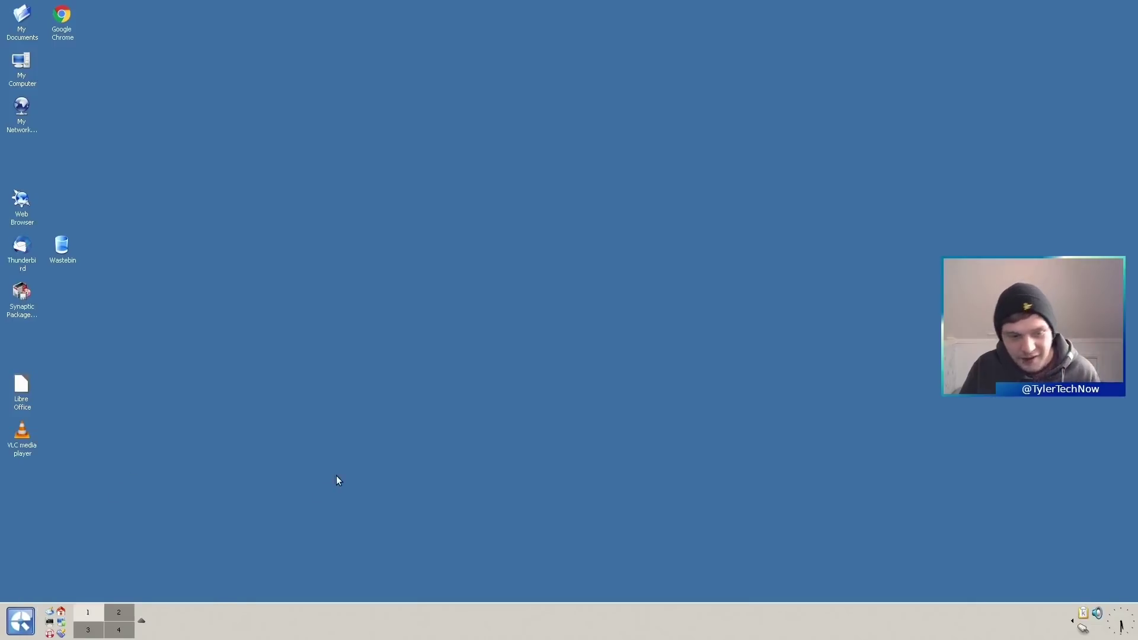
left_click(118, 630)
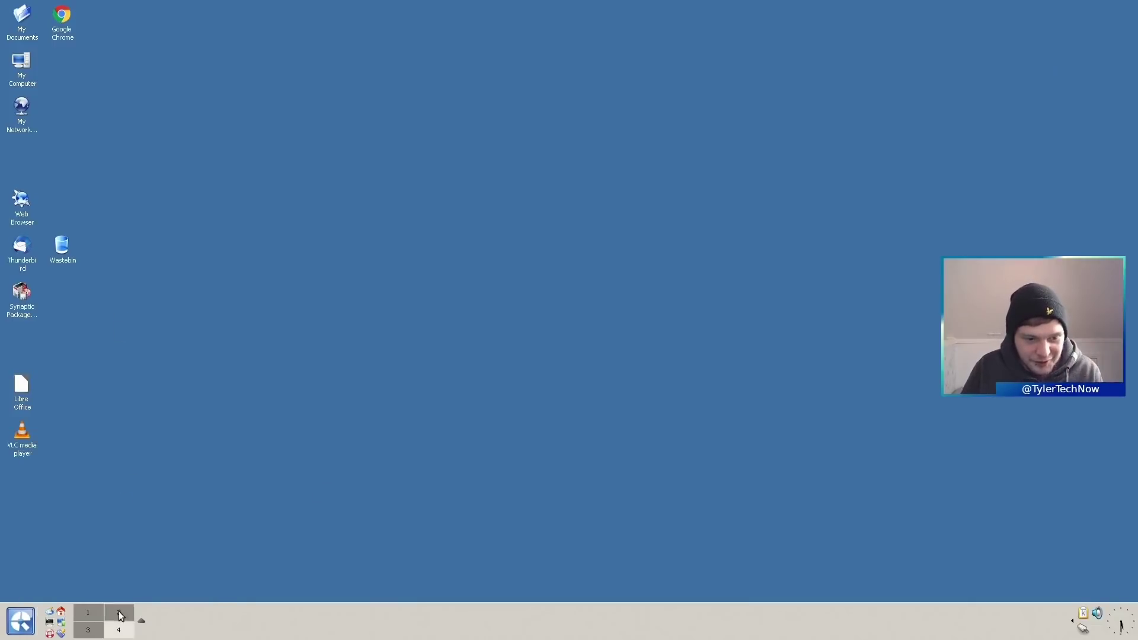
left_click(88, 613)
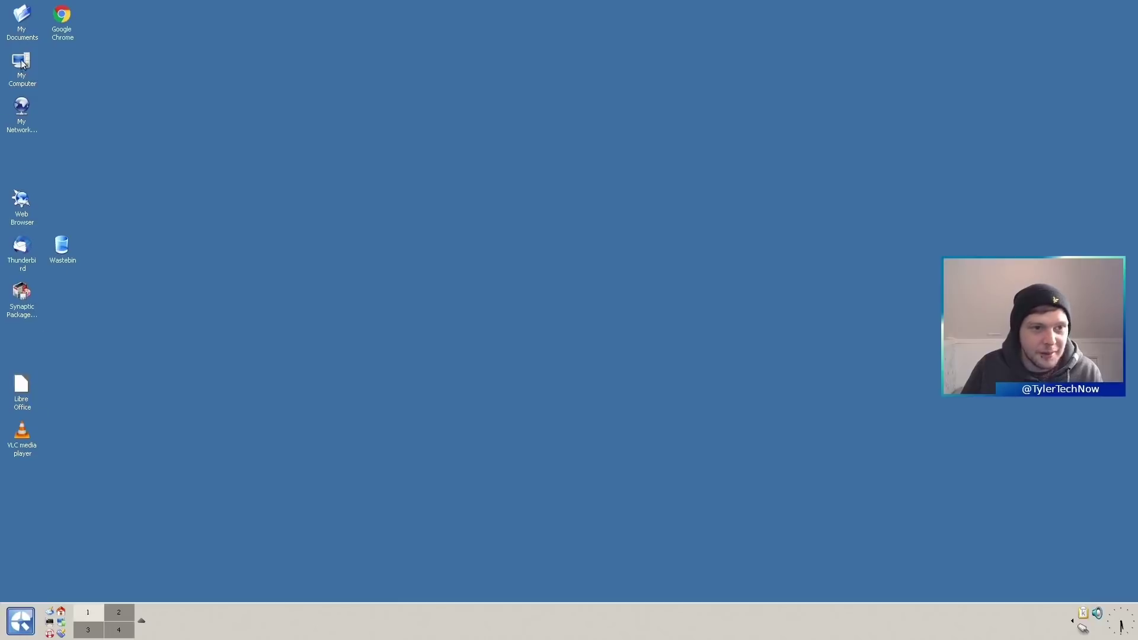
- Open the My Documents window, center it, and keep it on the first virtual desktop
double_click(22, 18)
left_click_drag(226, 14, 673, 158)
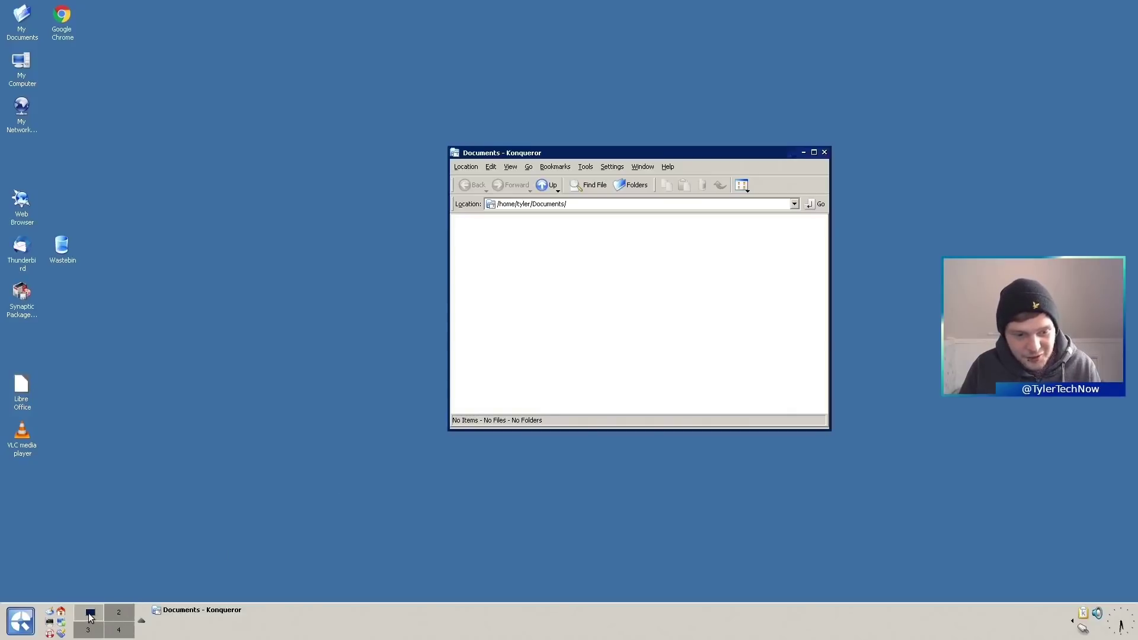
left_click(124, 619)
left_click(89, 616)
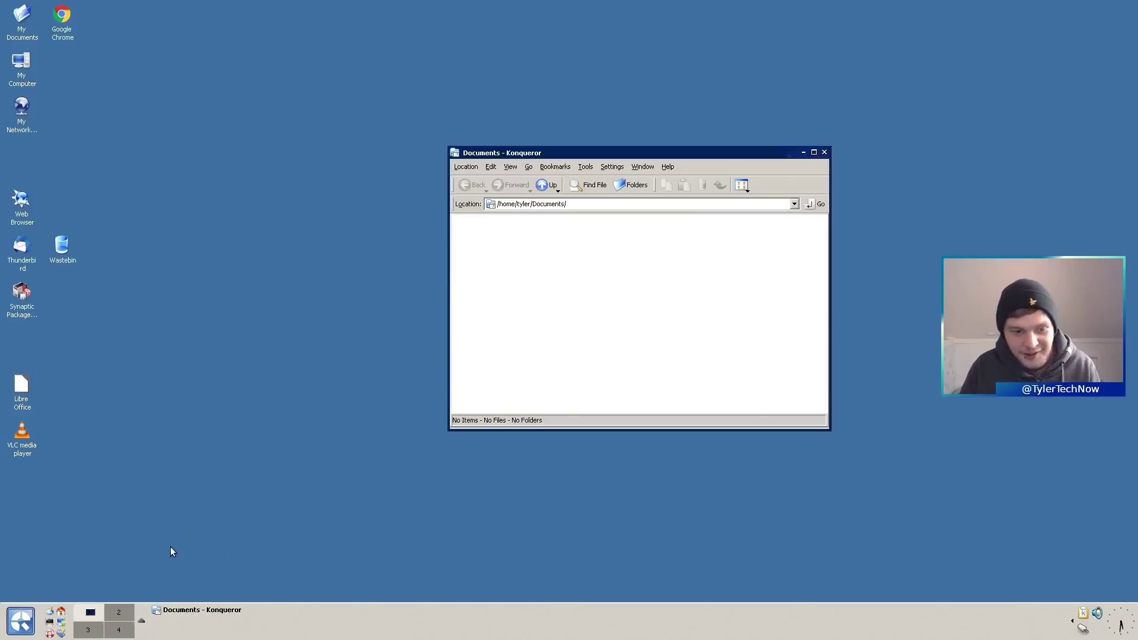
left_click(125, 616)
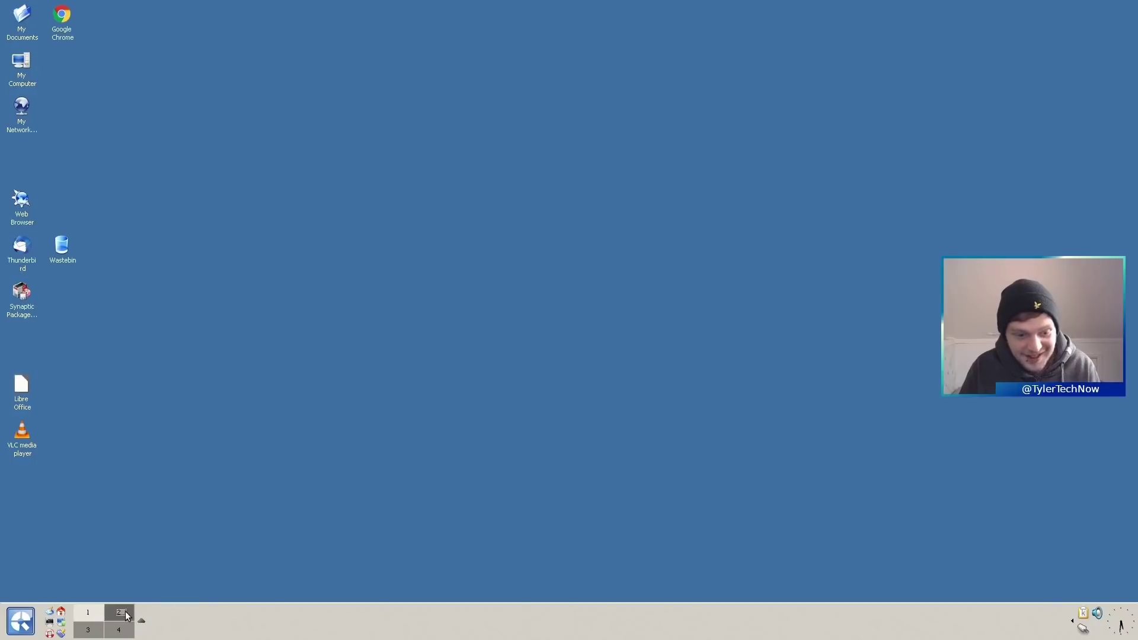
left_click(94, 623)
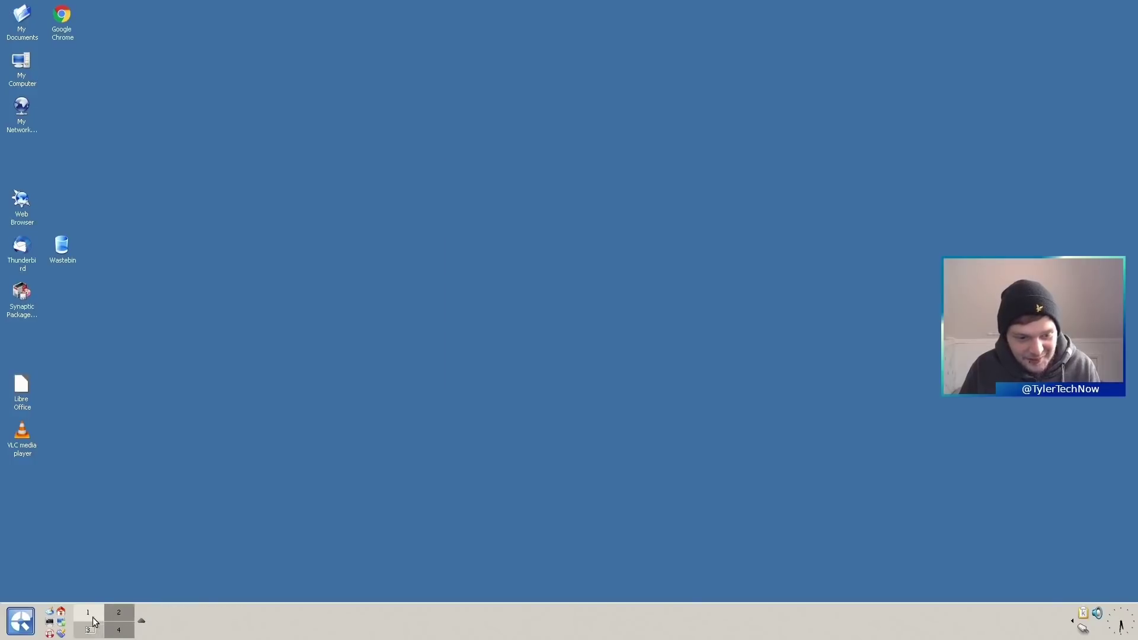
left_click_drag(93, 630, 93, 614)
- Flip rapidly between virtual desktops via the pager, finishing on desktop 2
left_click(123, 615)
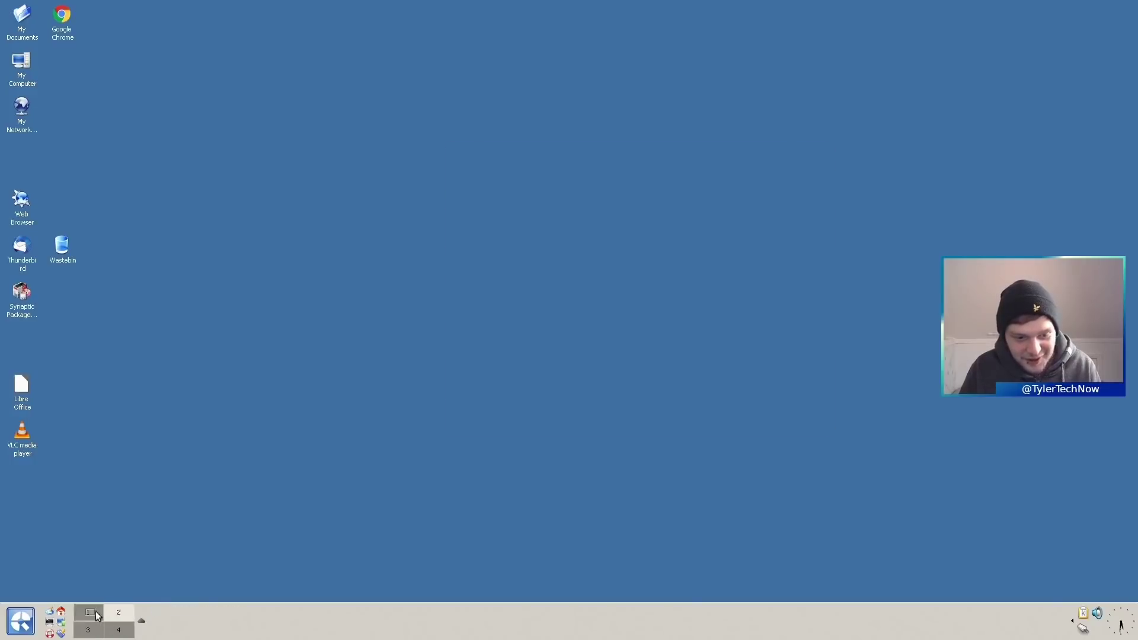
left_click(95, 614)
left_click(92, 630)
left_click(117, 632)
left_click(115, 616)
left_click(95, 615)
left_click(94, 631)
left_click(114, 630)
left_click(98, 618)
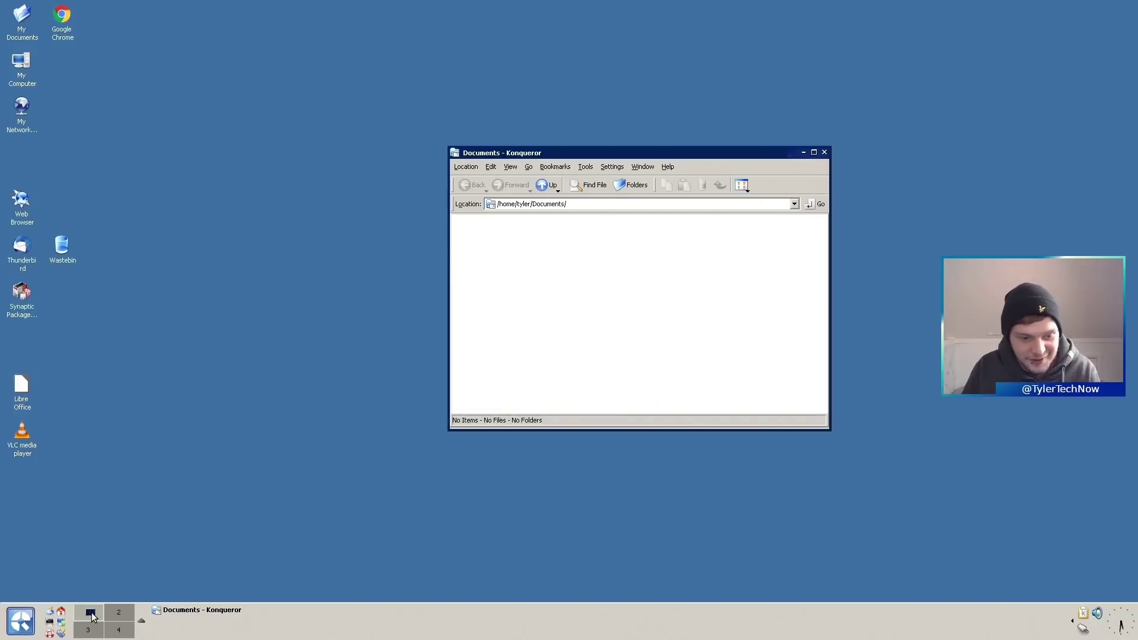
left_click(117, 614)
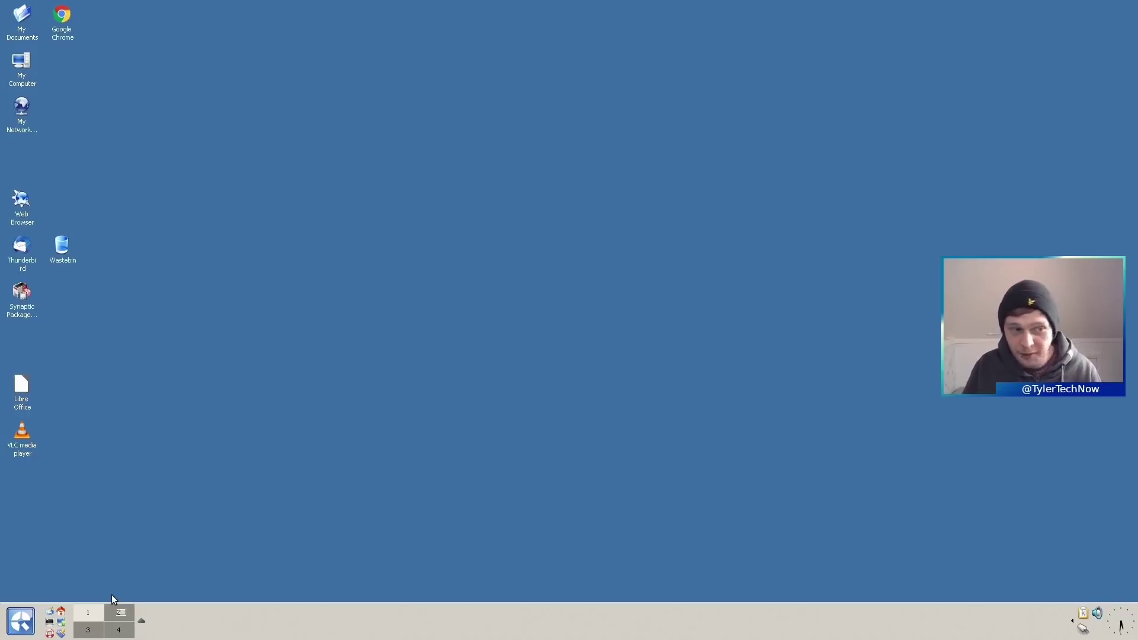
- Search the applications menu for 'look swi' and launch the top match
left_click(19, 617)
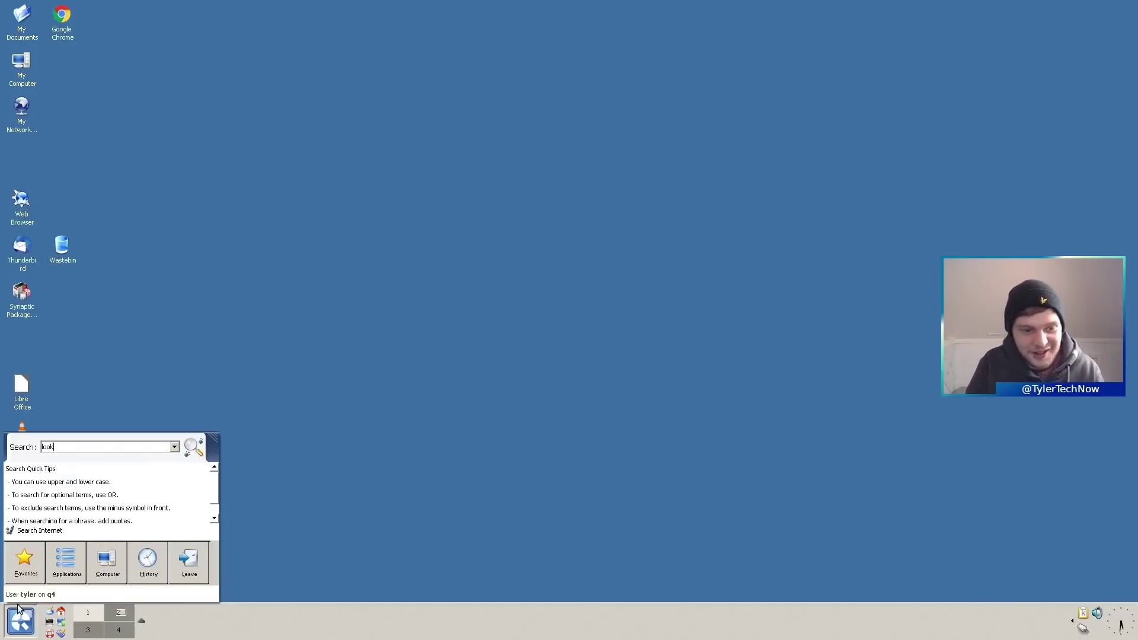
type("look sw")
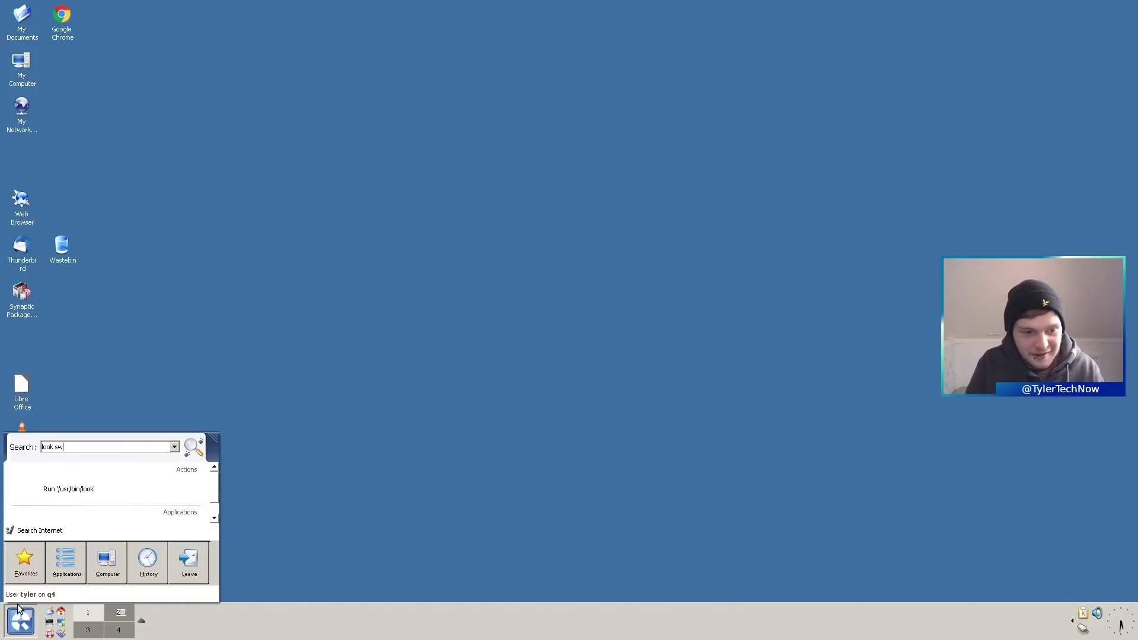
type("i")
key("Return")
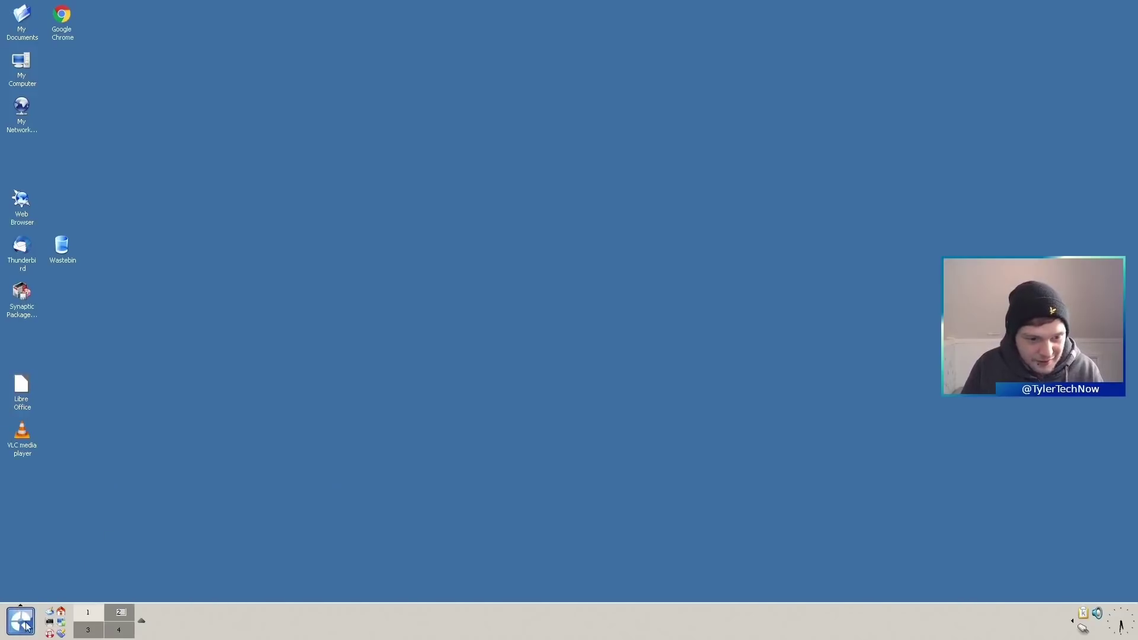
- Enlarge the applications menu and launch Look Switcher from the Settings category
left_click(27, 627)
left_click(112, 562)
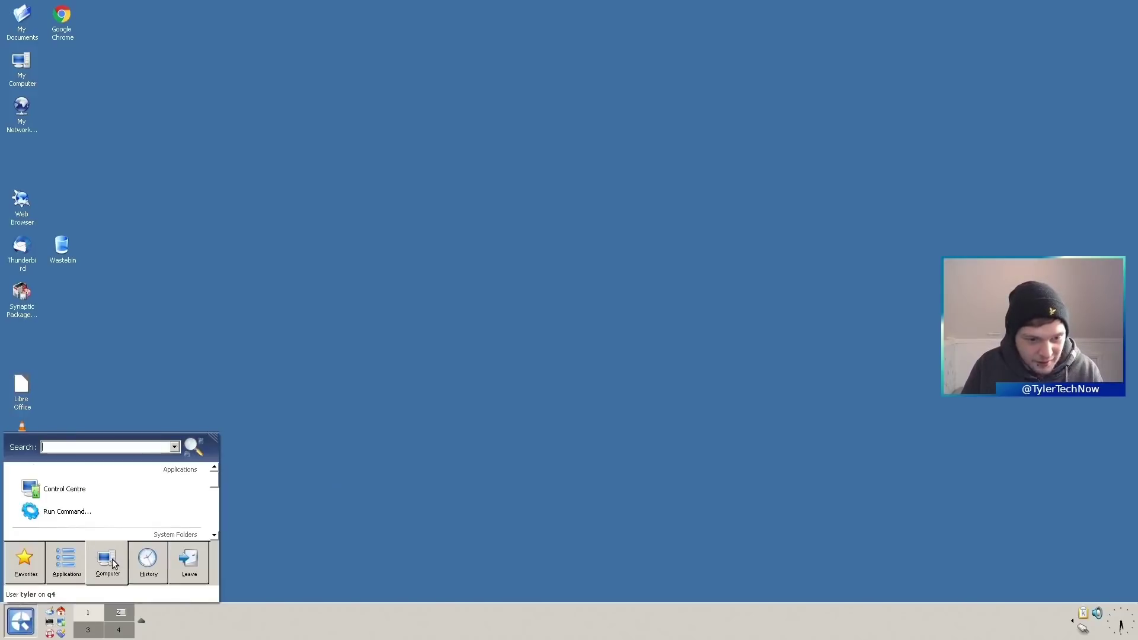
left_click_drag(214, 438, 381, 203)
left_click(114, 560)
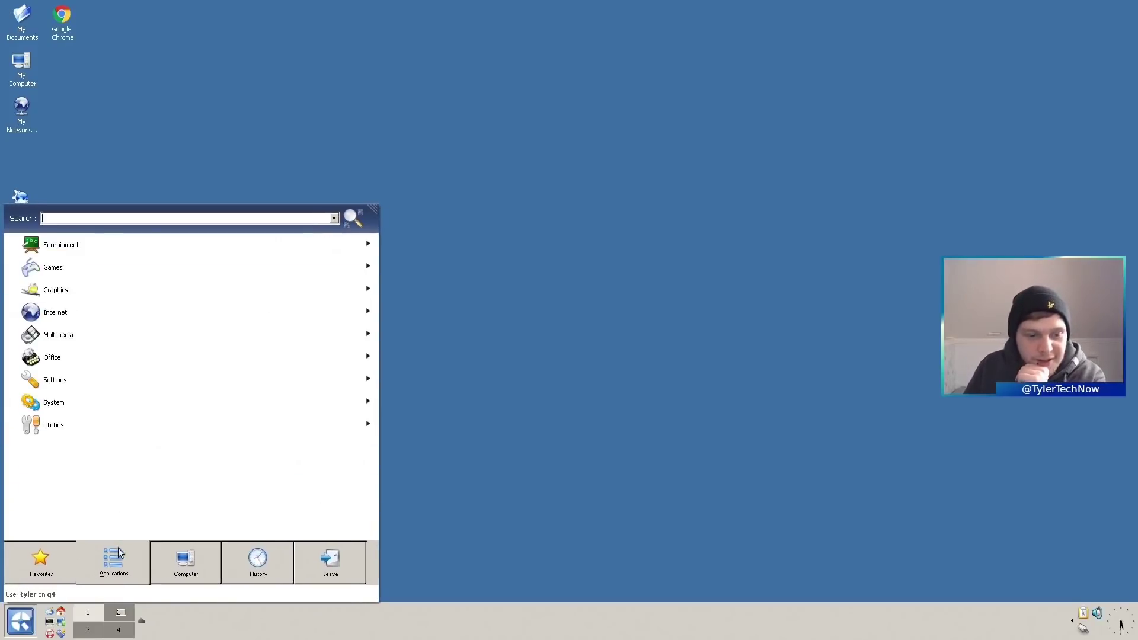
left_click(90, 381)
left_click(113, 297)
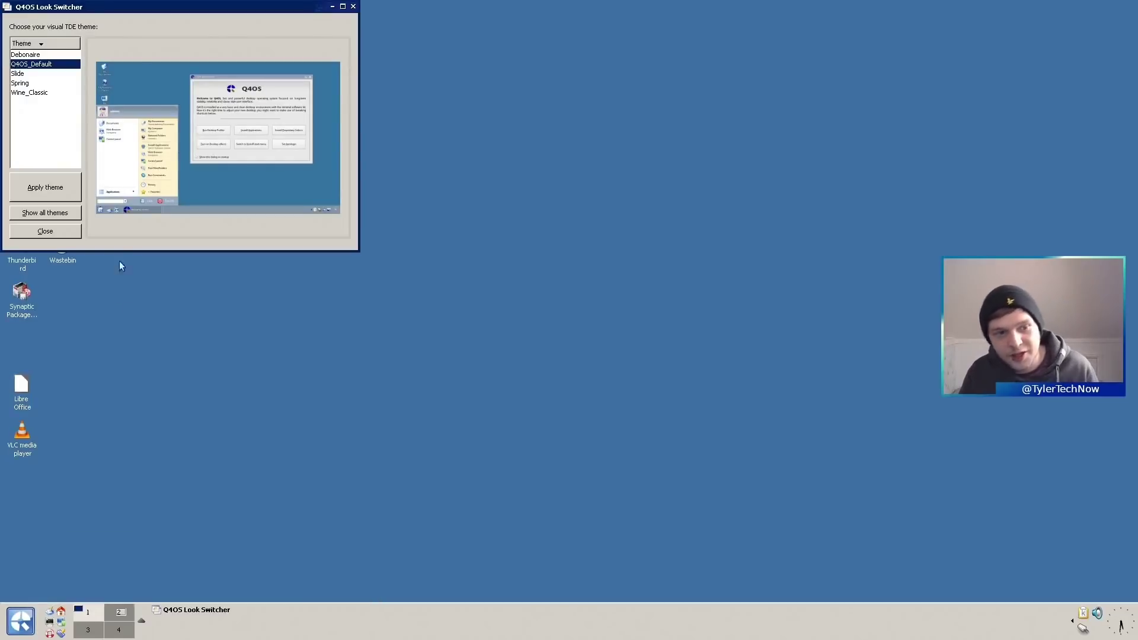
left_click_drag(142, 6, 490, 155)
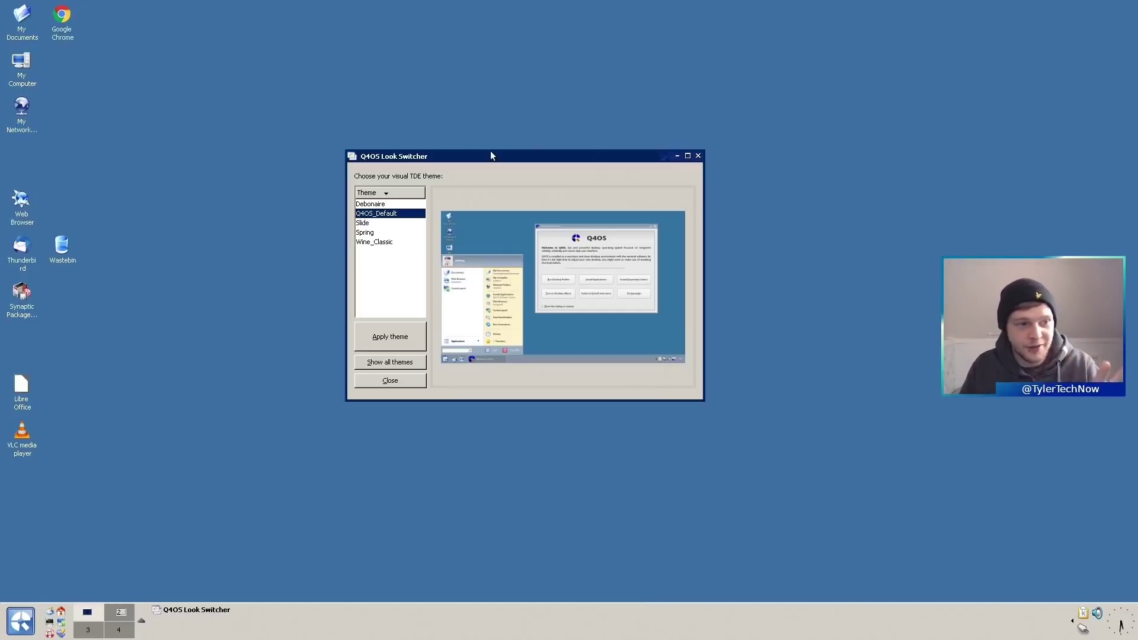
- Show all themes, select KDE_Classic, apply it, and choose Logout now
left_click(403, 364)
left_click(525, 299)
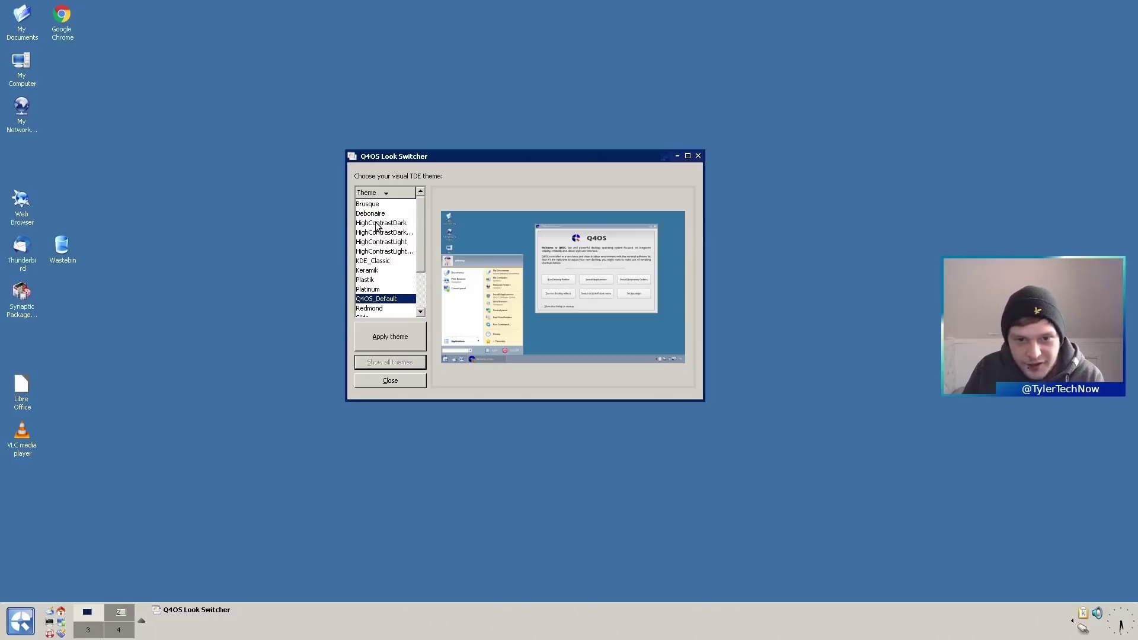
left_click(382, 262)
left_click(401, 341)
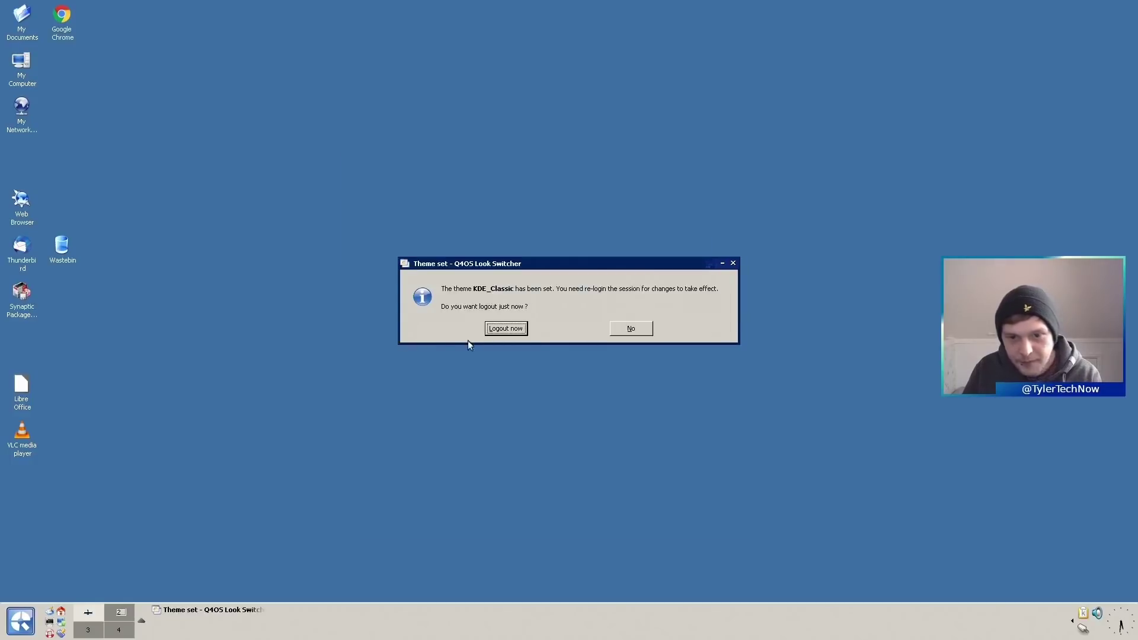
left_click(490, 331)
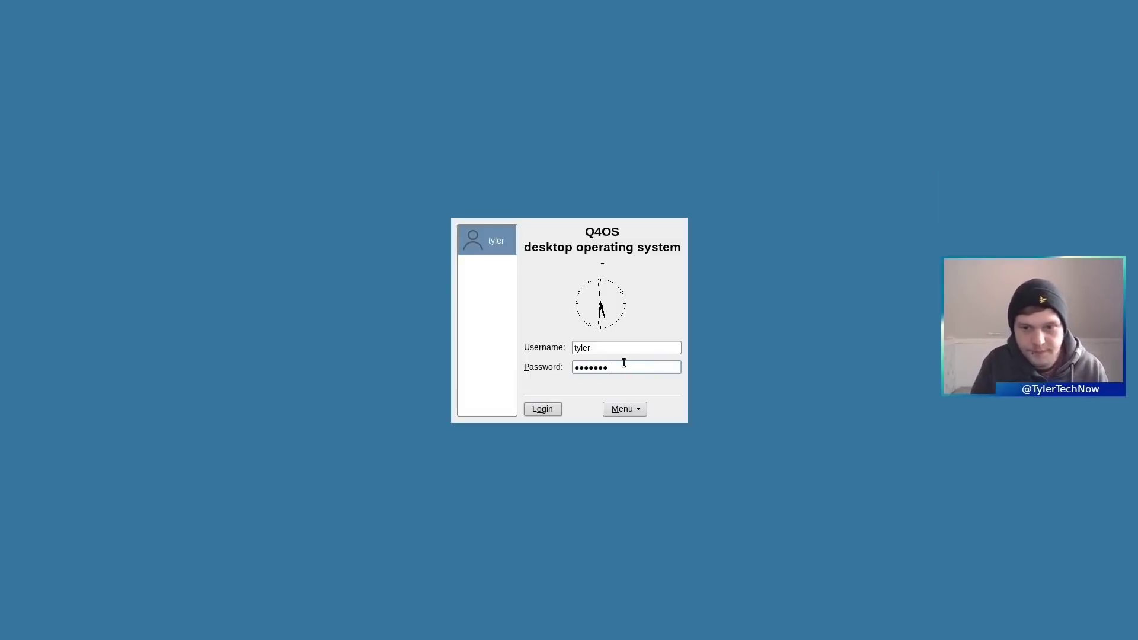
- Enter the password to log back in under the KDE_Classic theme
key("Return")
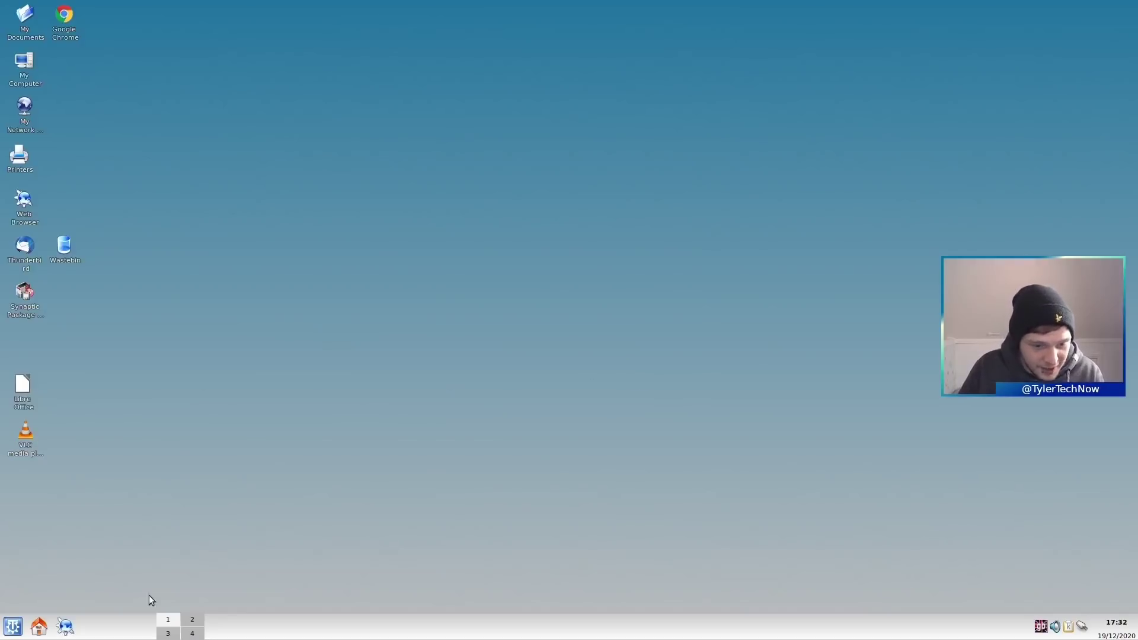
right_click(100, 635)
left_click(281, 419)
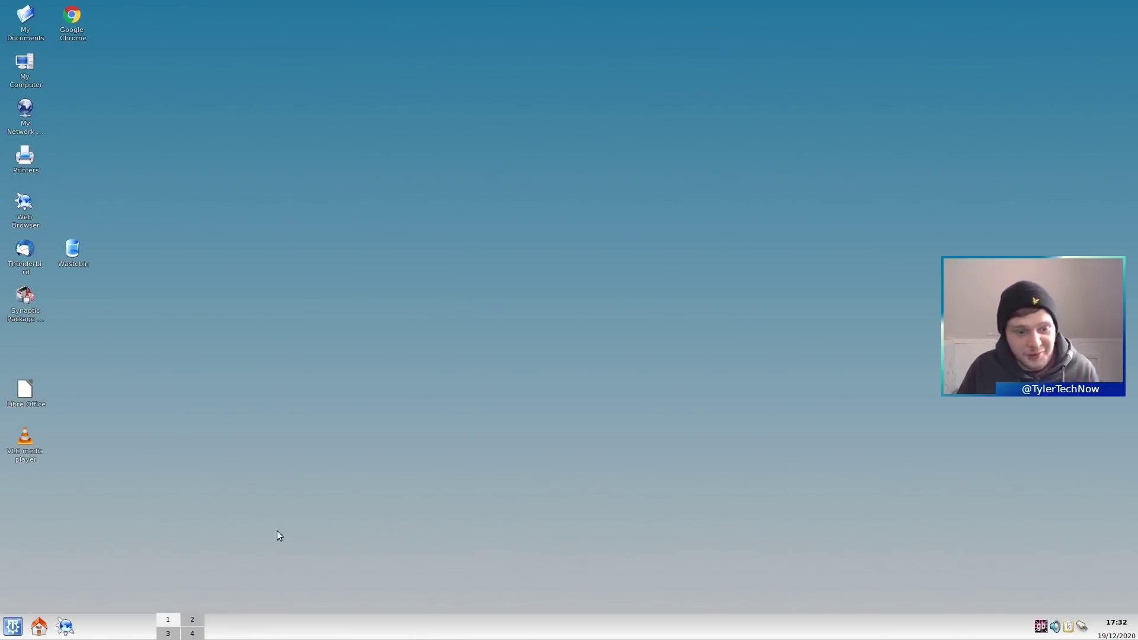
double_click(24, 13)
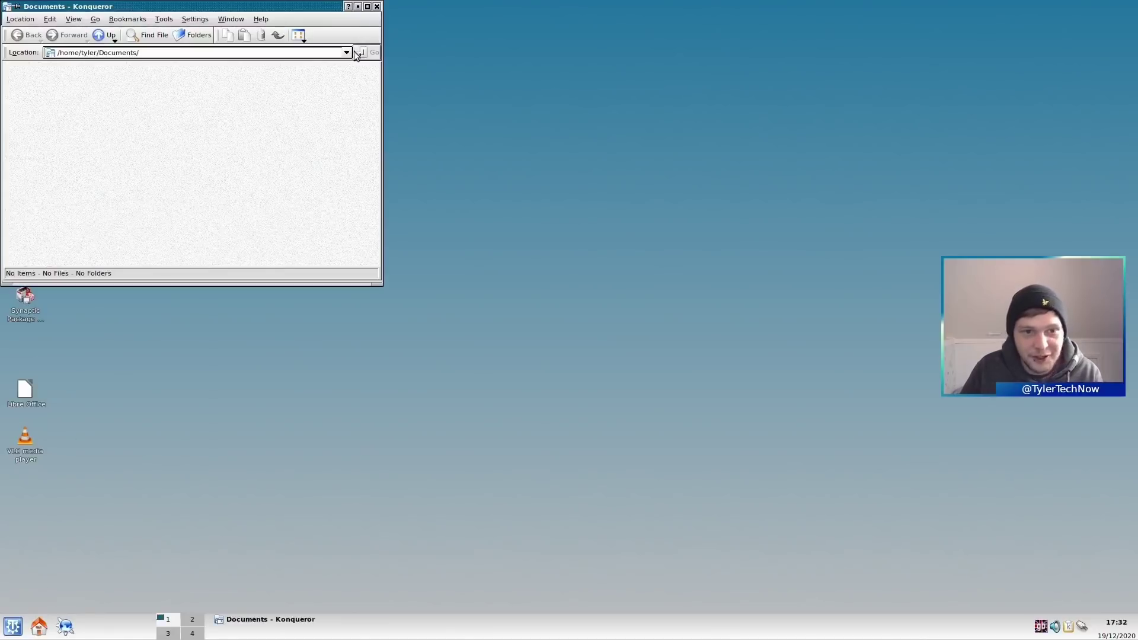
left_click_drag(265, 10, 497, 60)
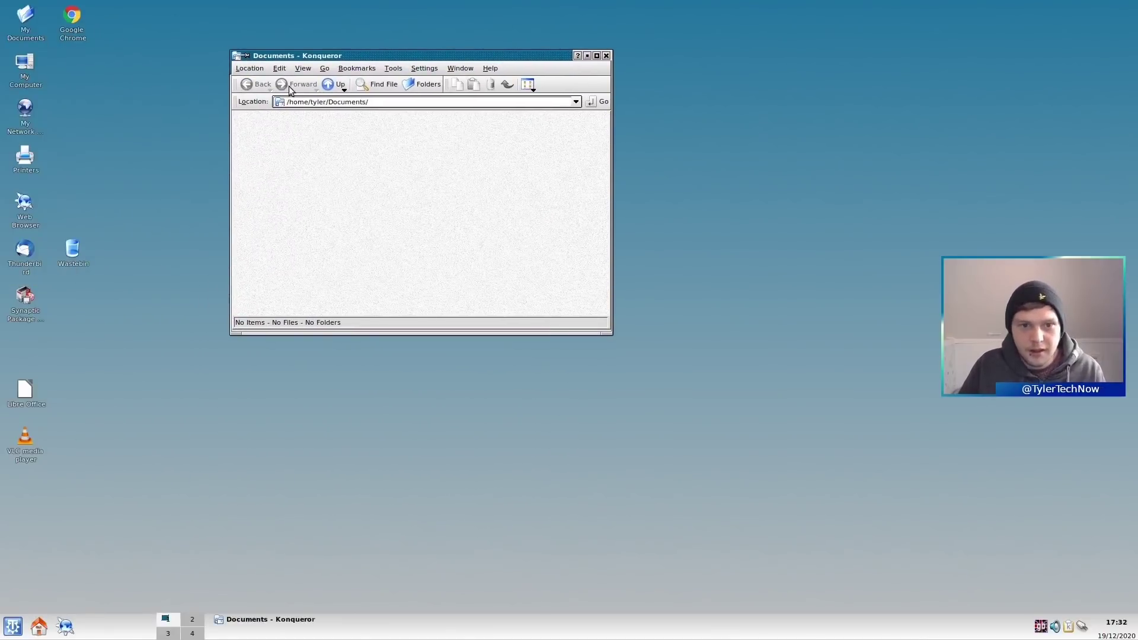
left_click(333, 84)
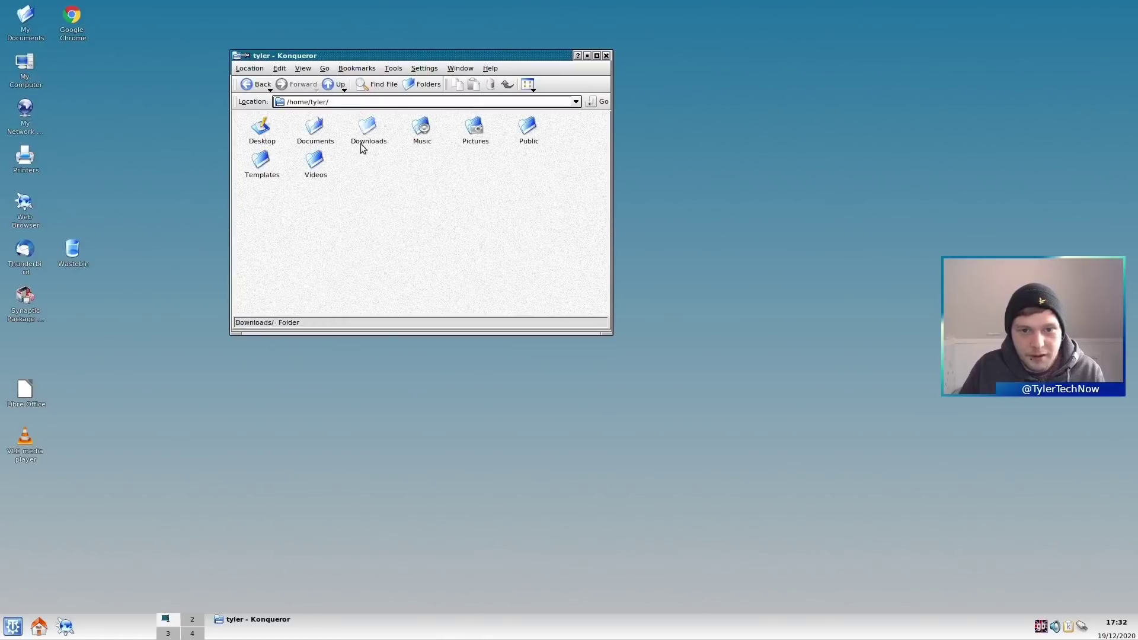
left_click_drag(578, 251, 499, 240)
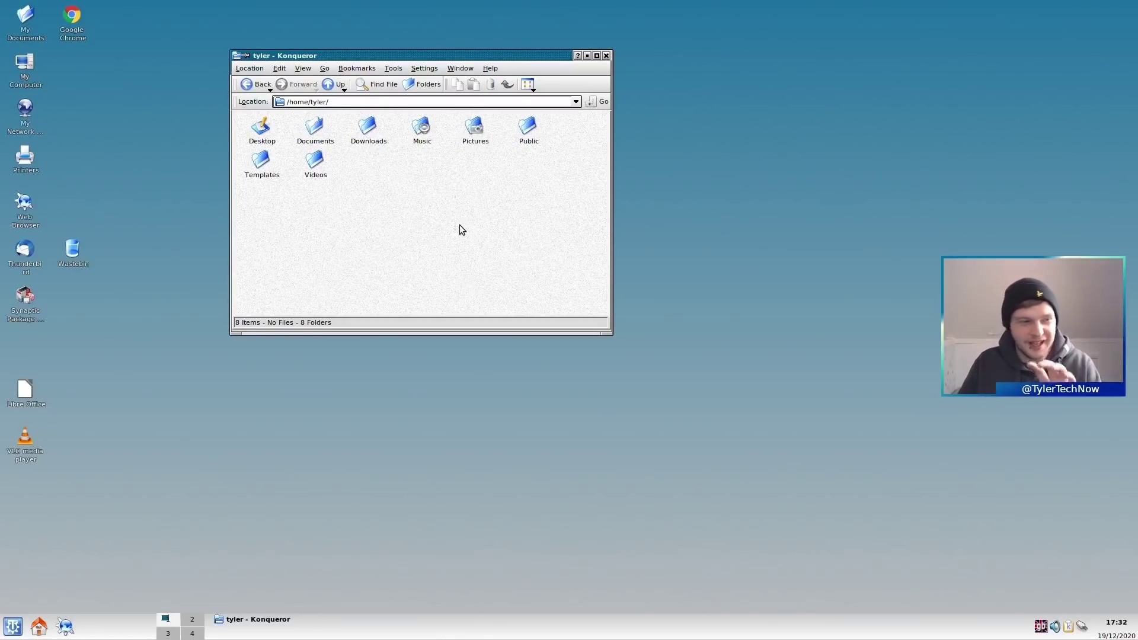
left_click(72, 19)
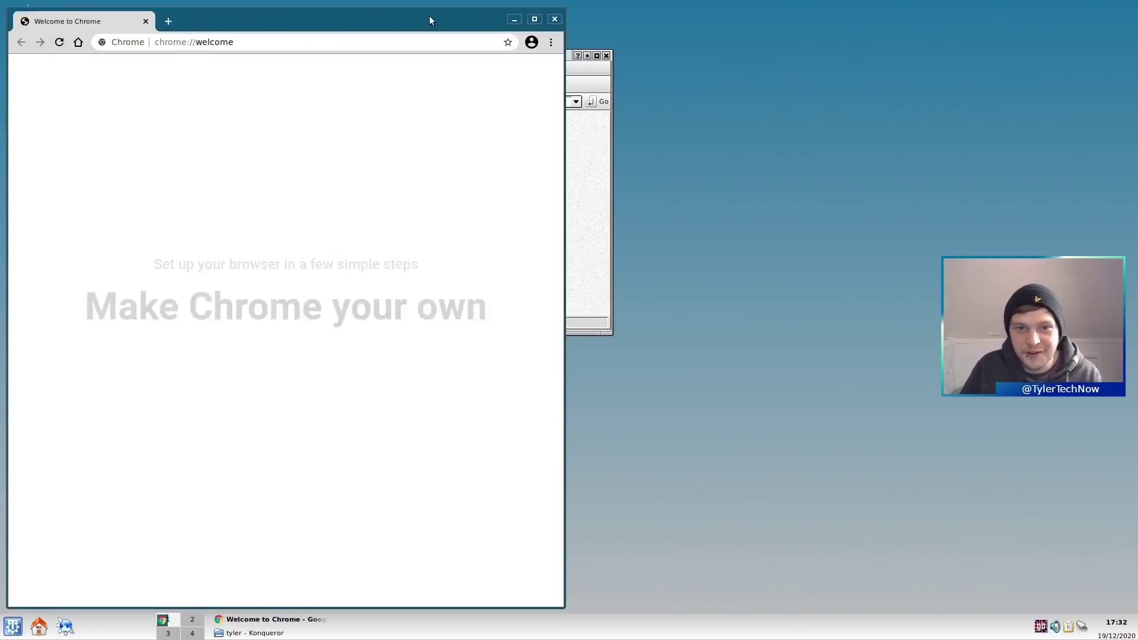
left_click_drag(429, 15, 803, 22)
left_click_drag(352, 60, 713, 99)
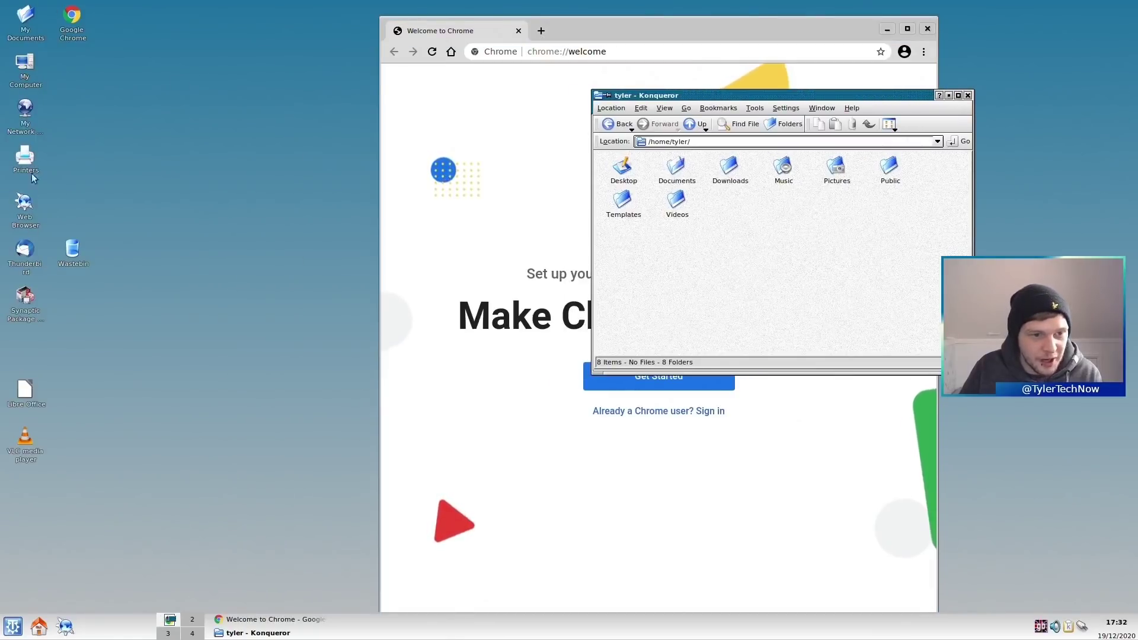
left_click(30, 211)
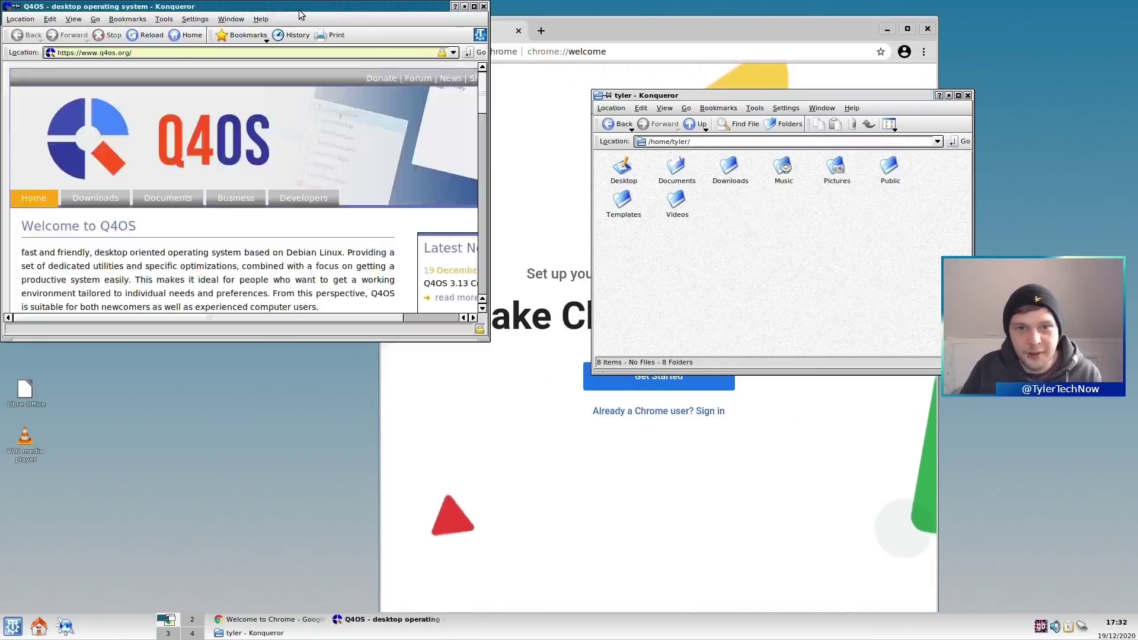
left_click_drag(315, 3, 395, 89)
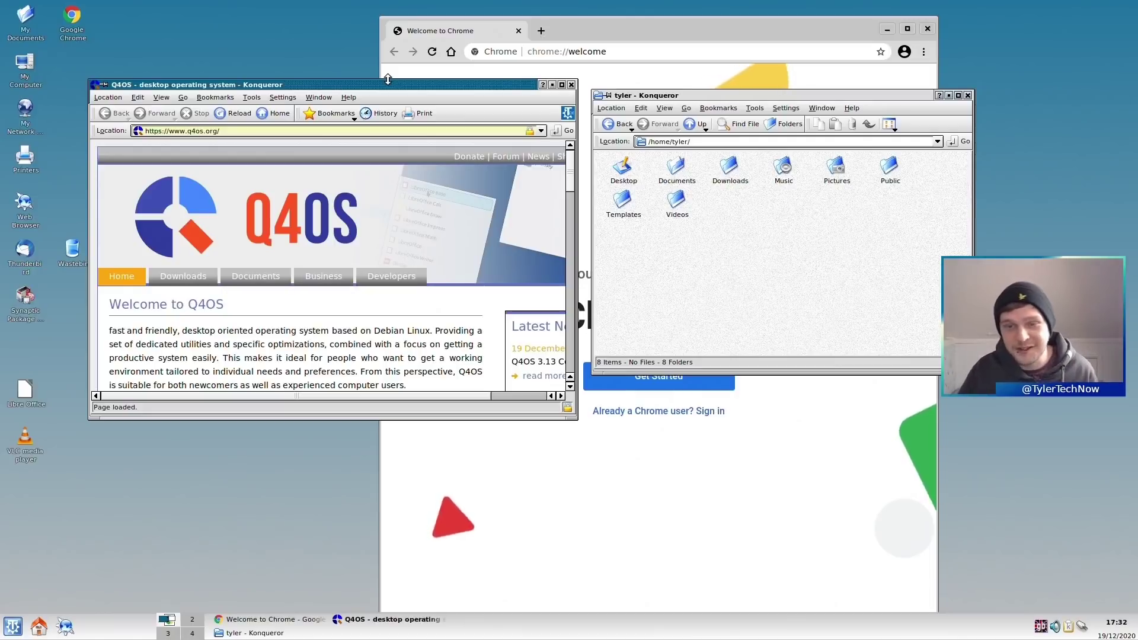
left_click(571, 85)
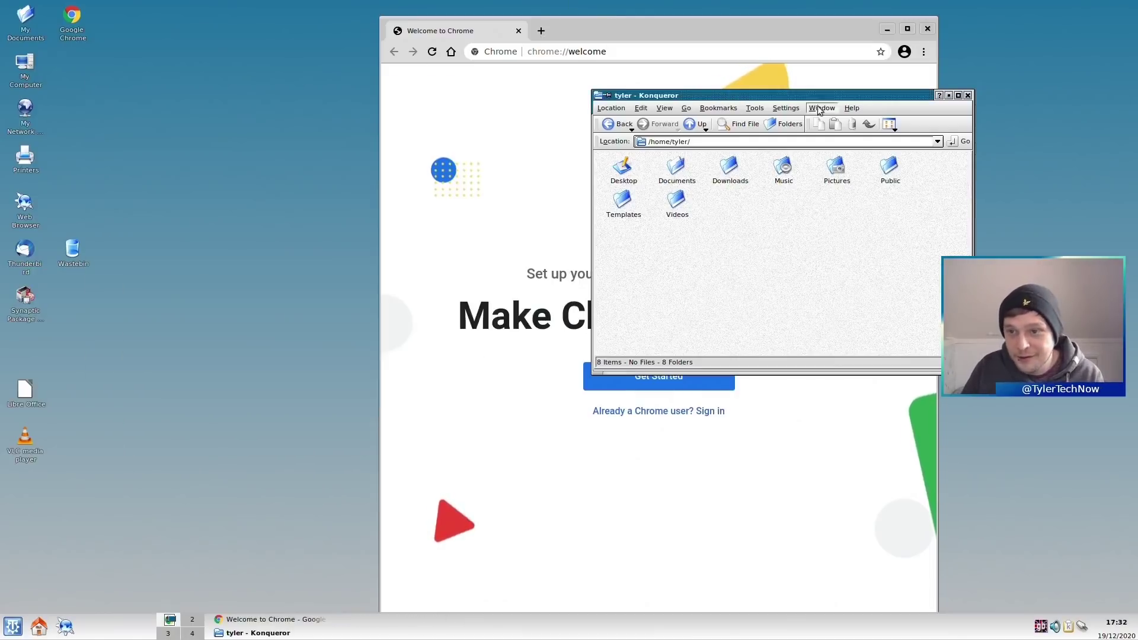
left_click(968, 95)
left_click(928, 28)
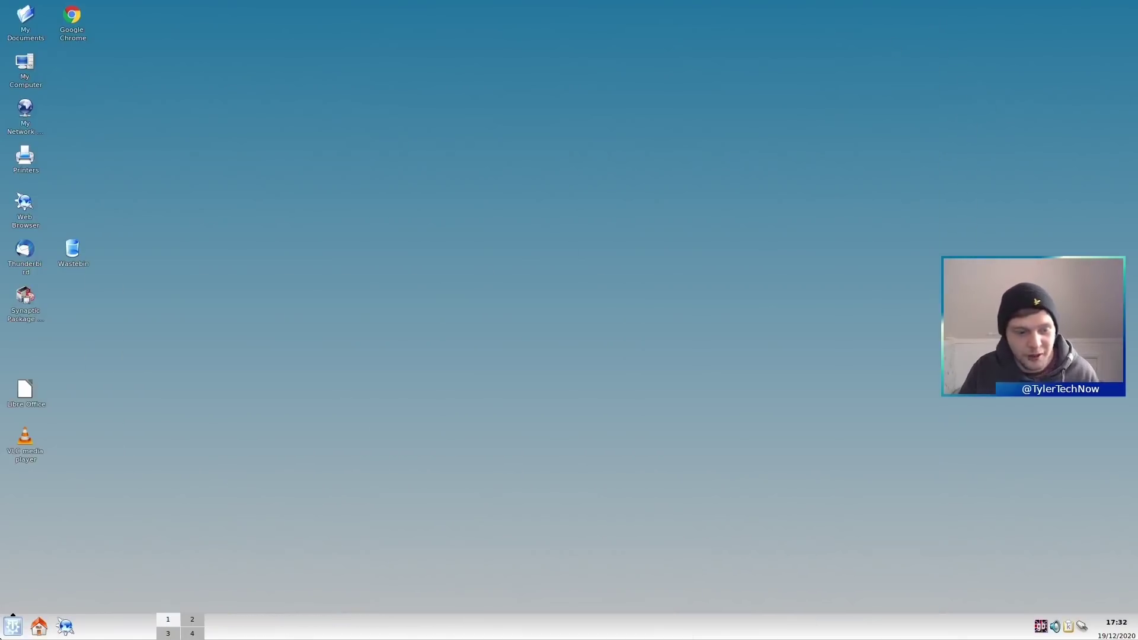
left_click(13, 627)
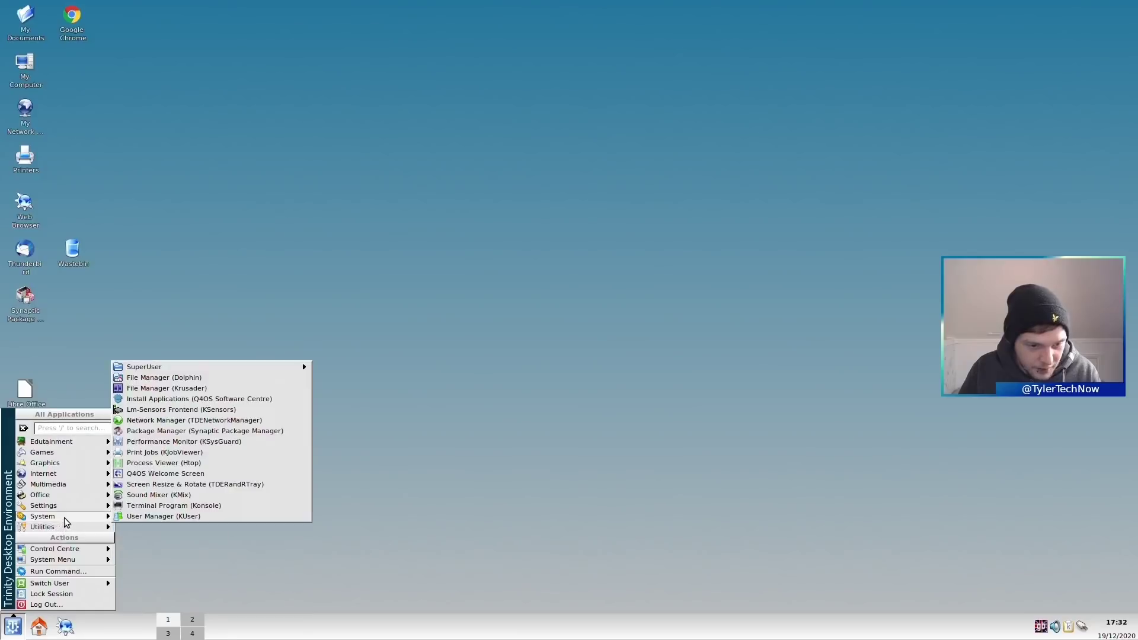
- Search the K menu for 'look sw', launch the Look Switcher, and move it toward the centre
mouse_move(75, 527)
mouse_move(149, 555)
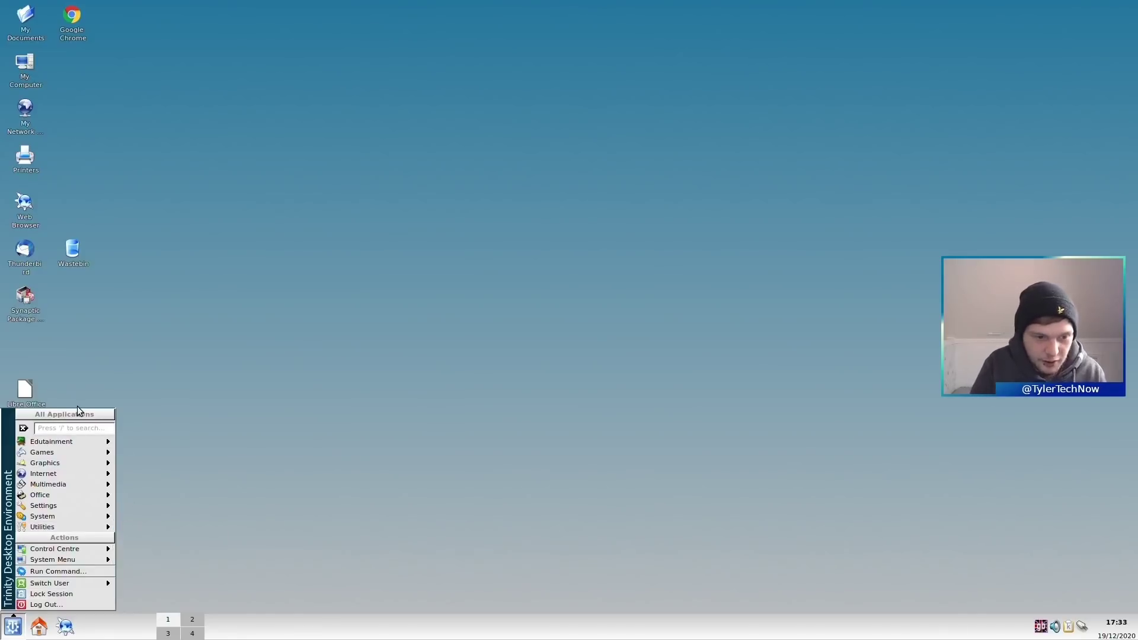
left_click(77, 429)
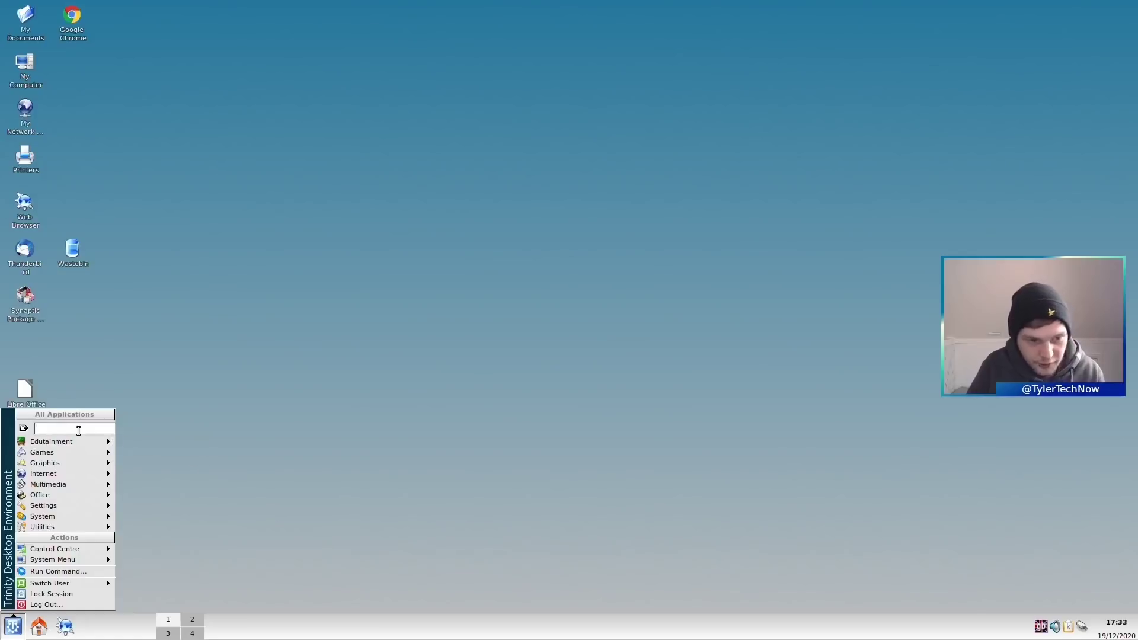
type("look sw")
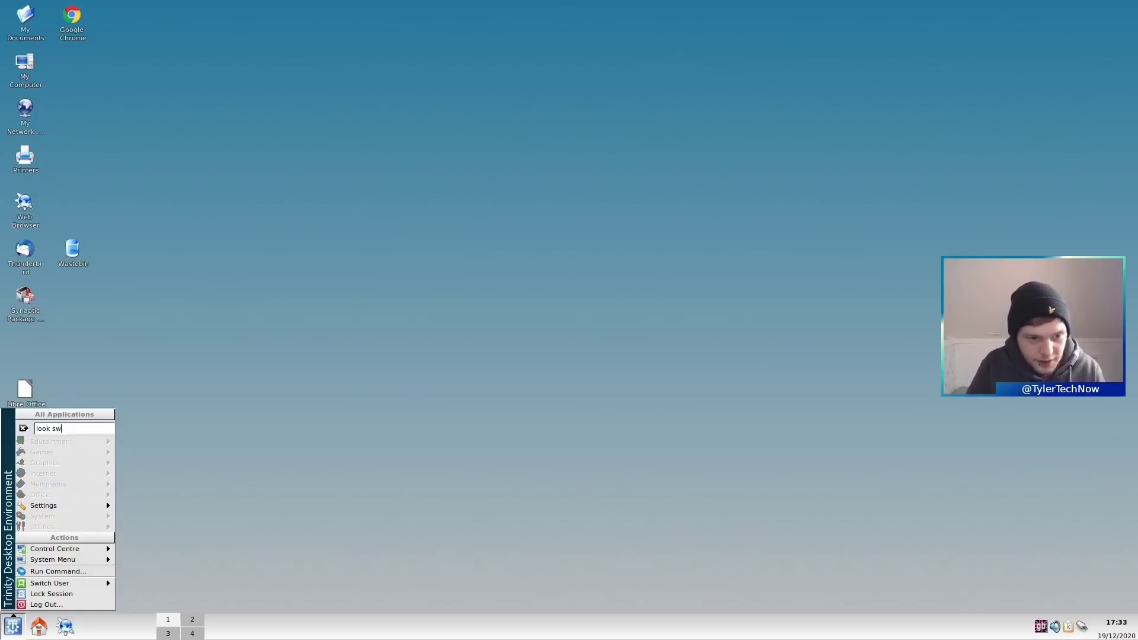
mouse_move(32, 510)
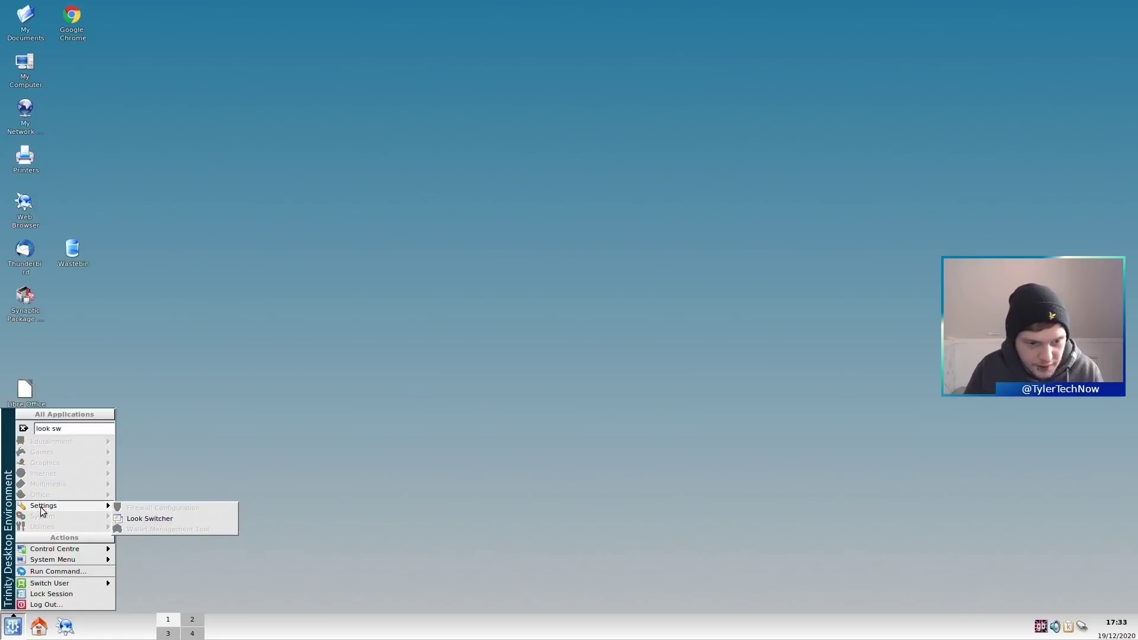
left_click(147, 513)
left_click_drag(211, 11, 450, 107)
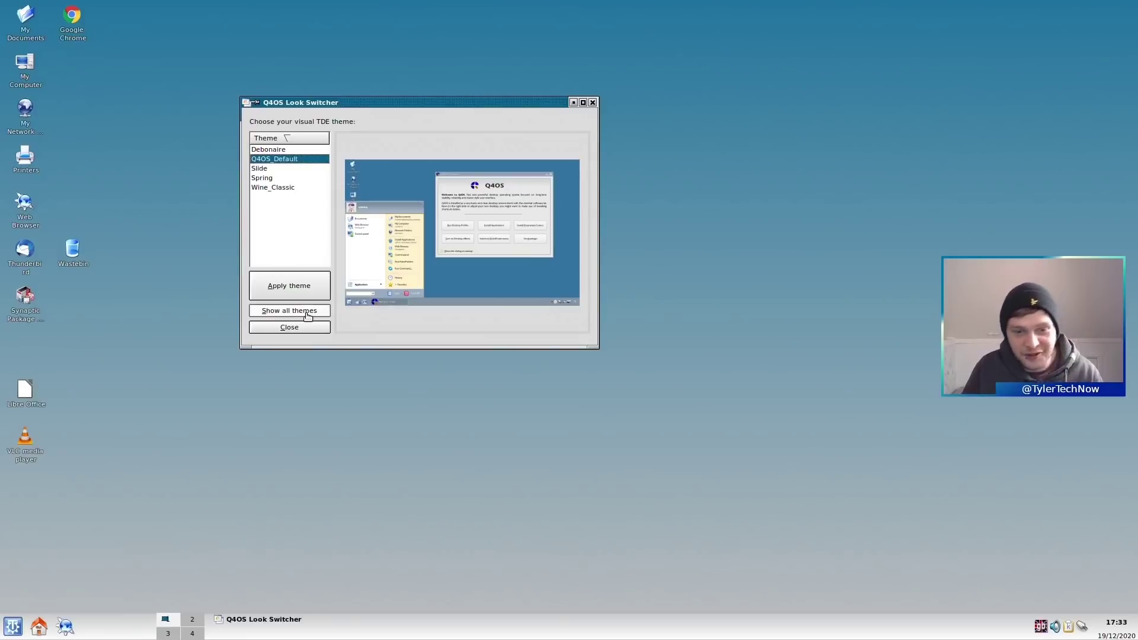
- List every installed theme, confirm the warning, and select the Redmond theme
left_click(297, 310)
left_click(425, 244)
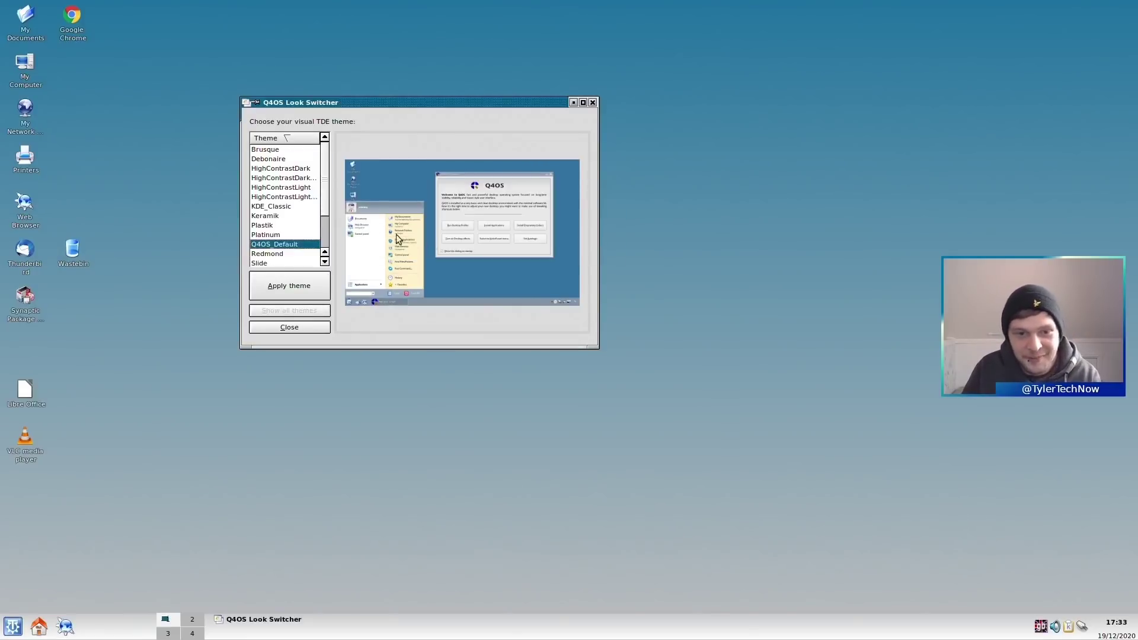
scroll(326, 189, "down", 1)
left_click(284, 224)
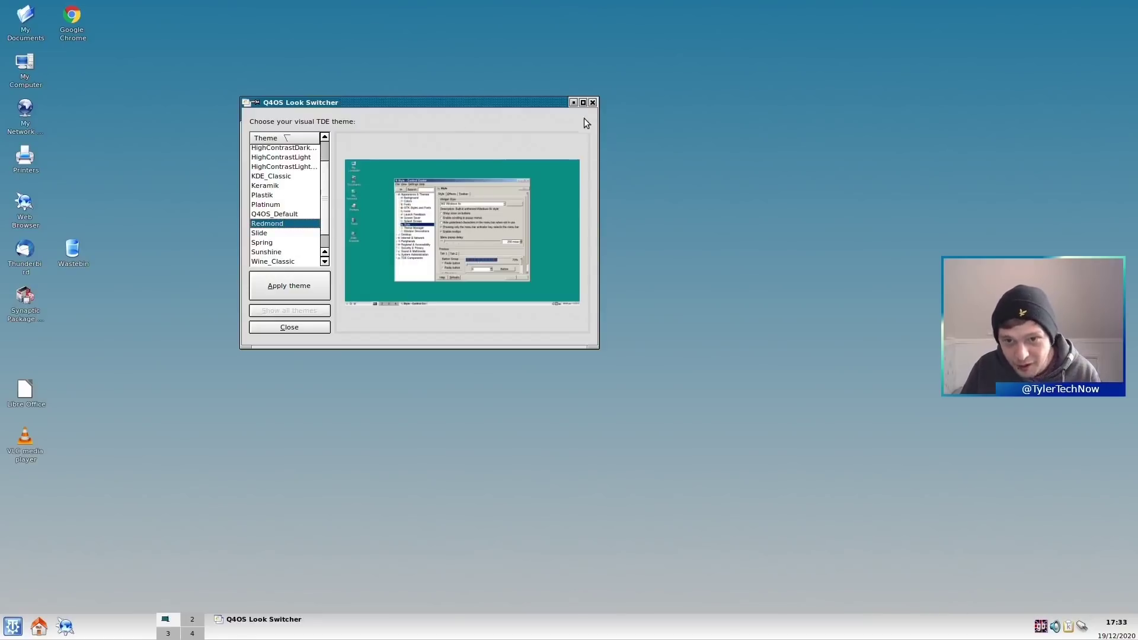
- Maximise the switcher, apply the Slide theme, and log out
left_click(583, 102)
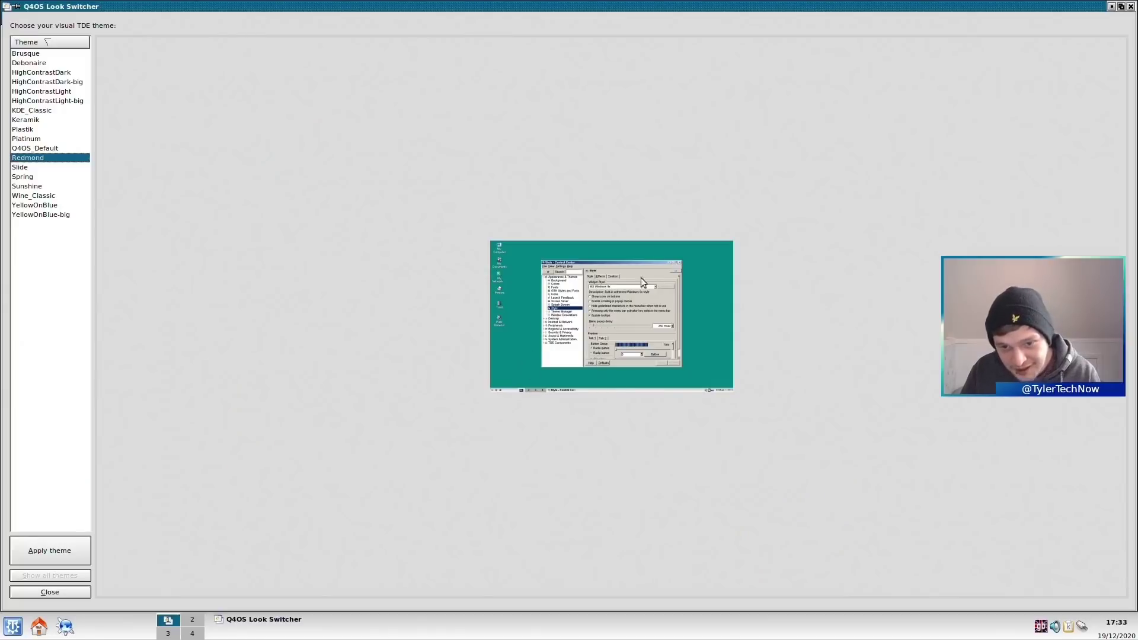
left_click(29, 166)
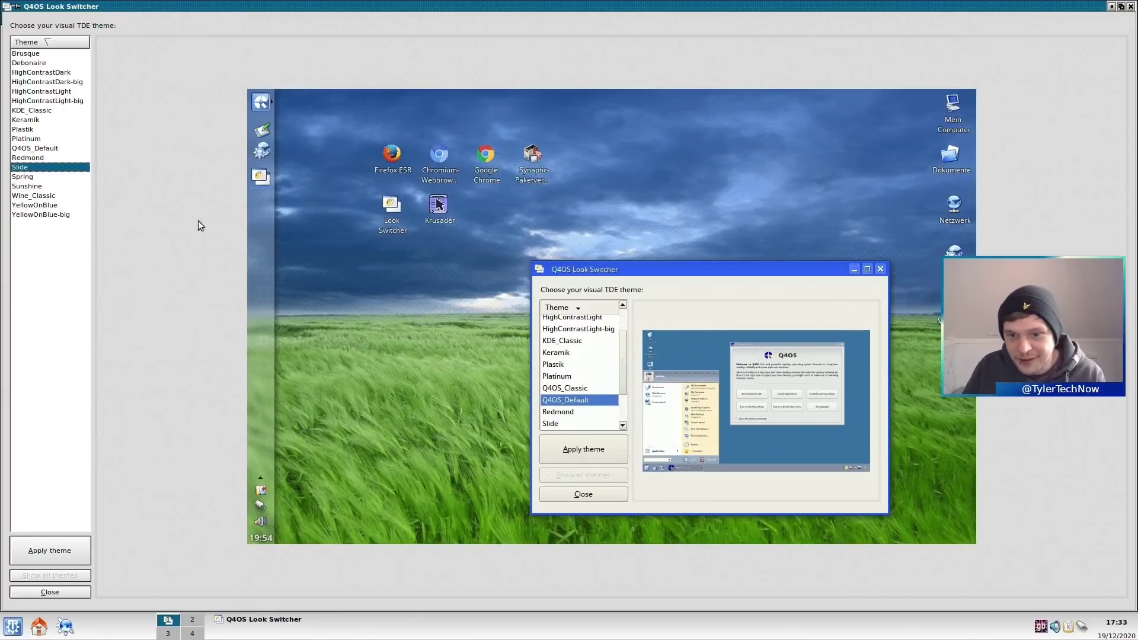
left_click(51, 551)
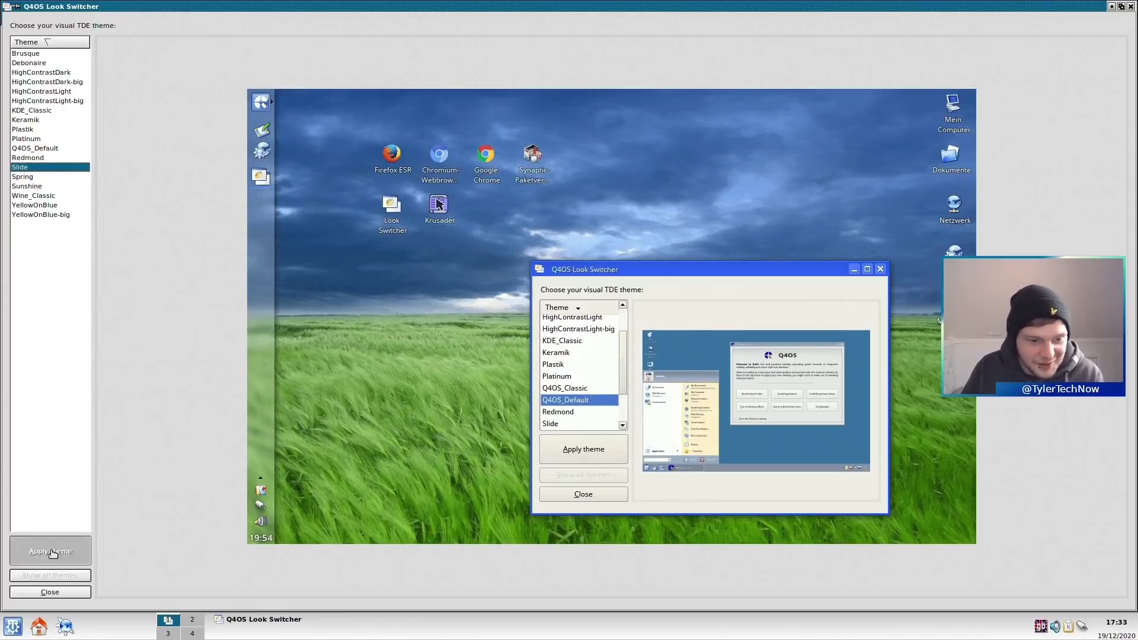
left_click(503, 333)
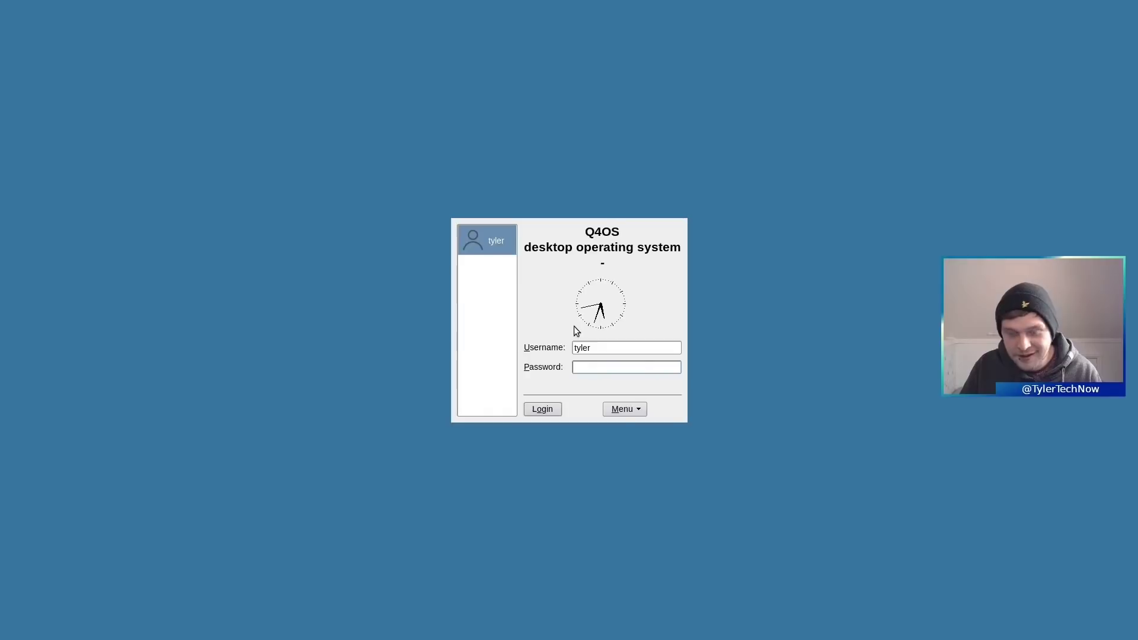
- Log in to the Slide-themed desktop and move all desktop icons to the right edge
type("•")
key("Return")
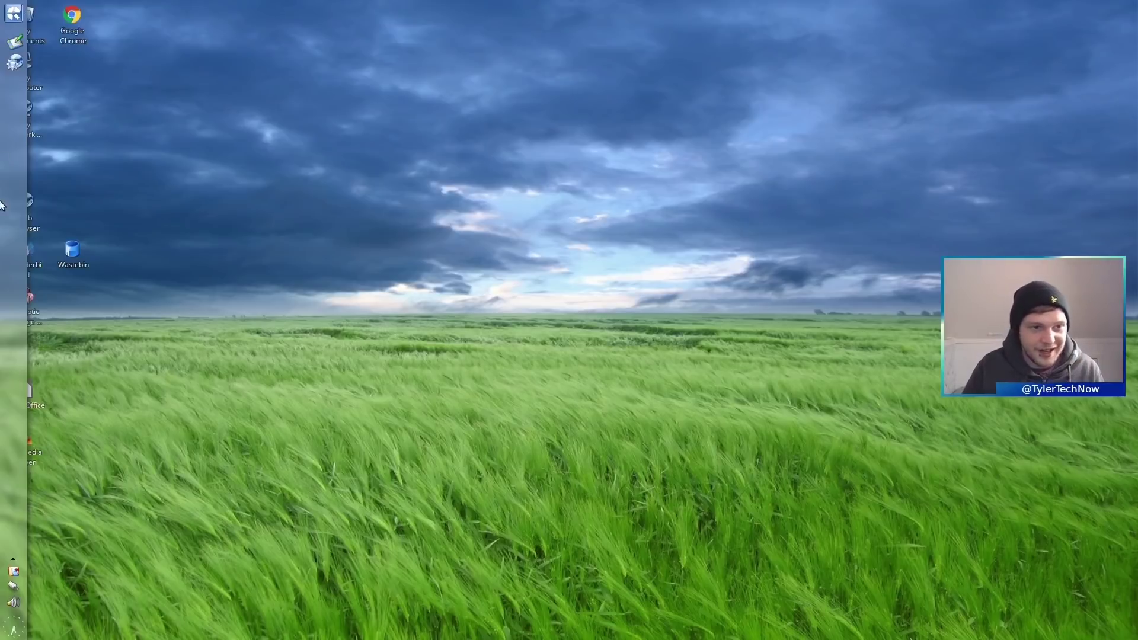
left_click_drag(147, 40, 18, 437)
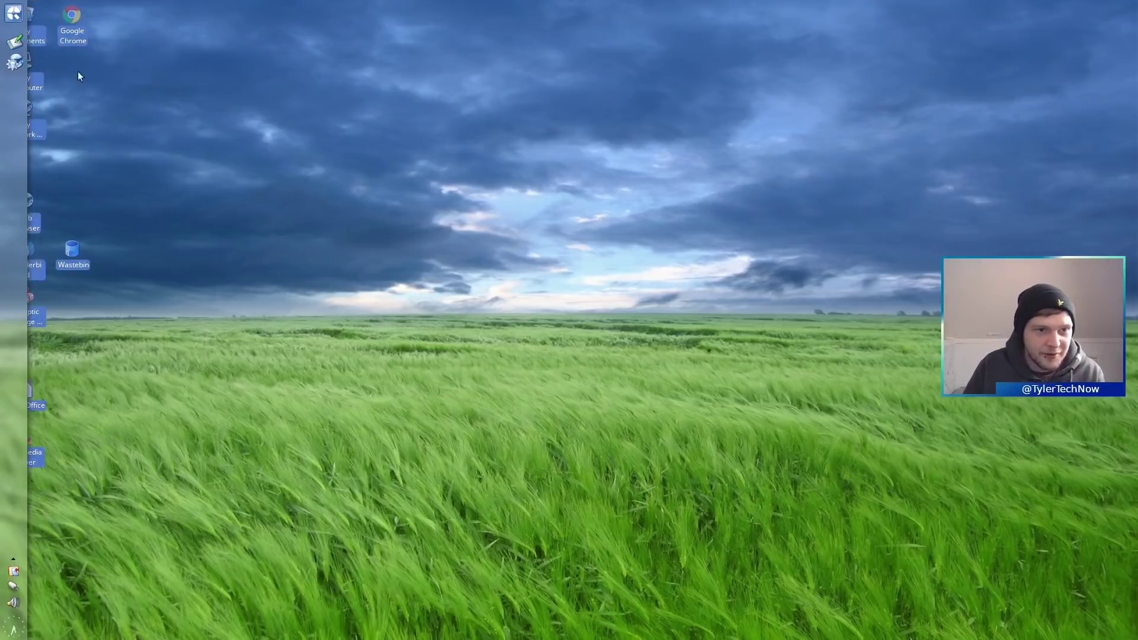
left_click_drag(76, 25, 1095, 45)
left_click(535, 243)
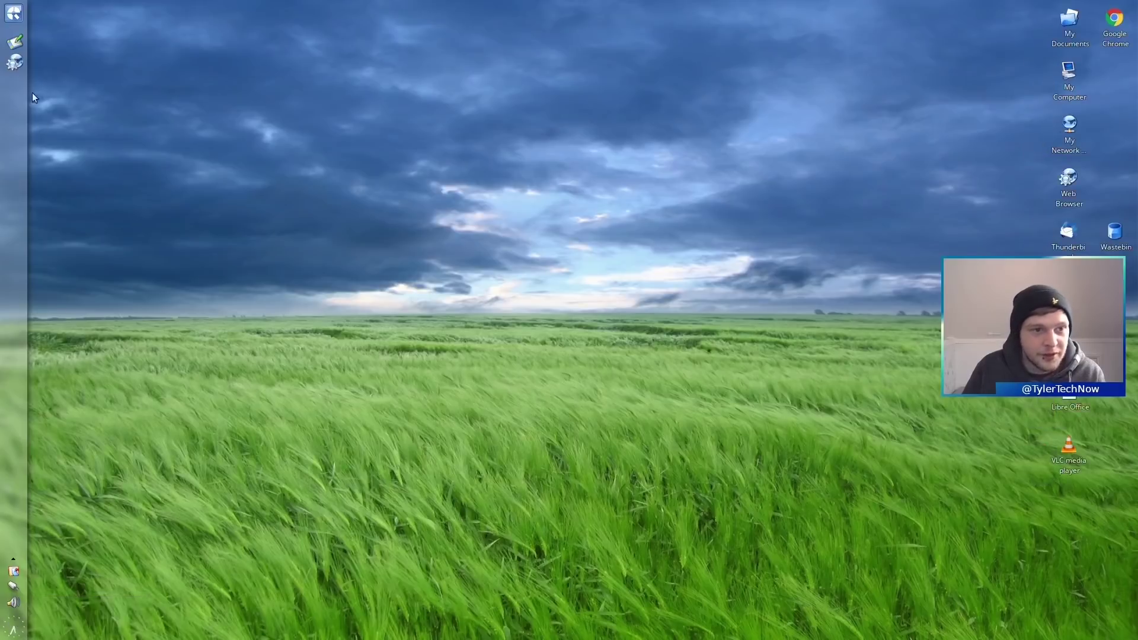
left_click(14, 14)
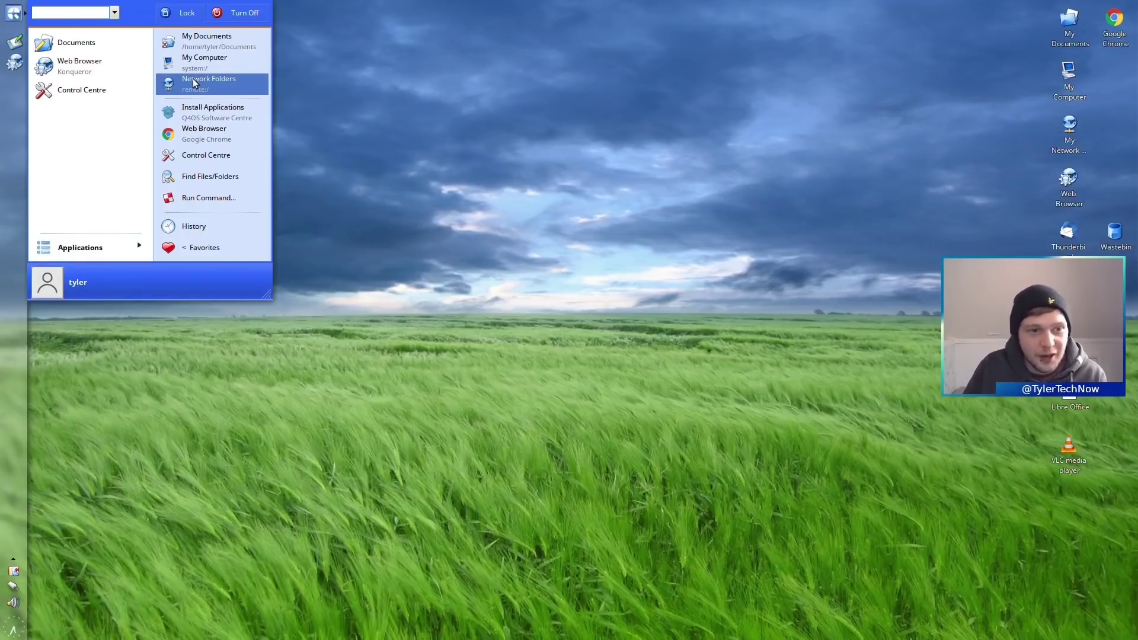
- Launch the Look Switcher from the start menu search, show all themes, and centre it
left_click(100, 13)
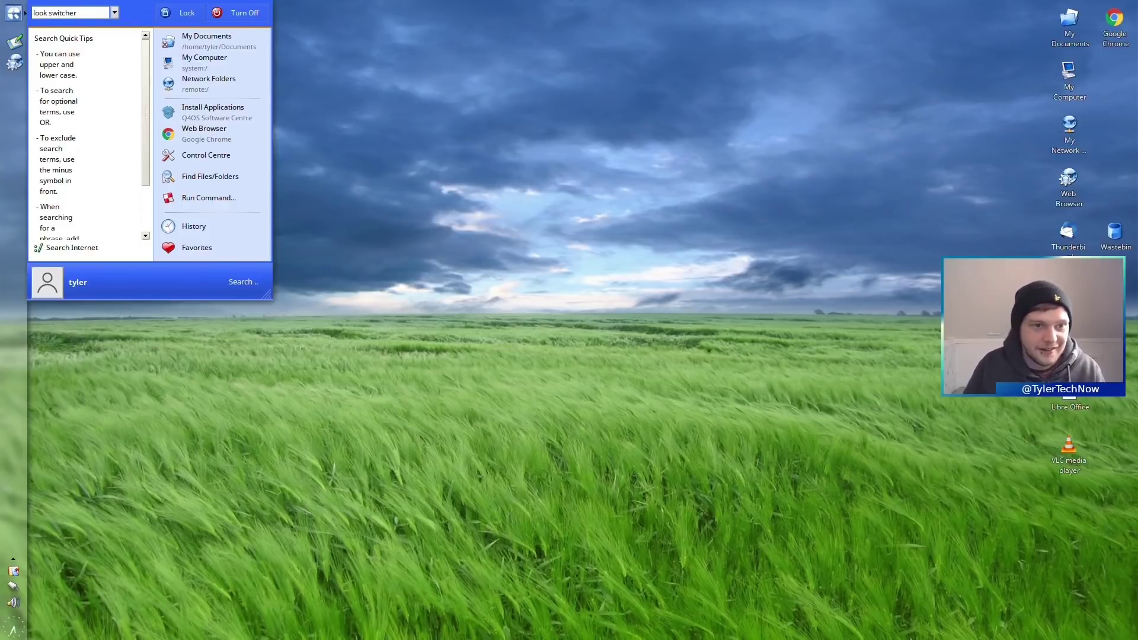
left_click(98, 58)
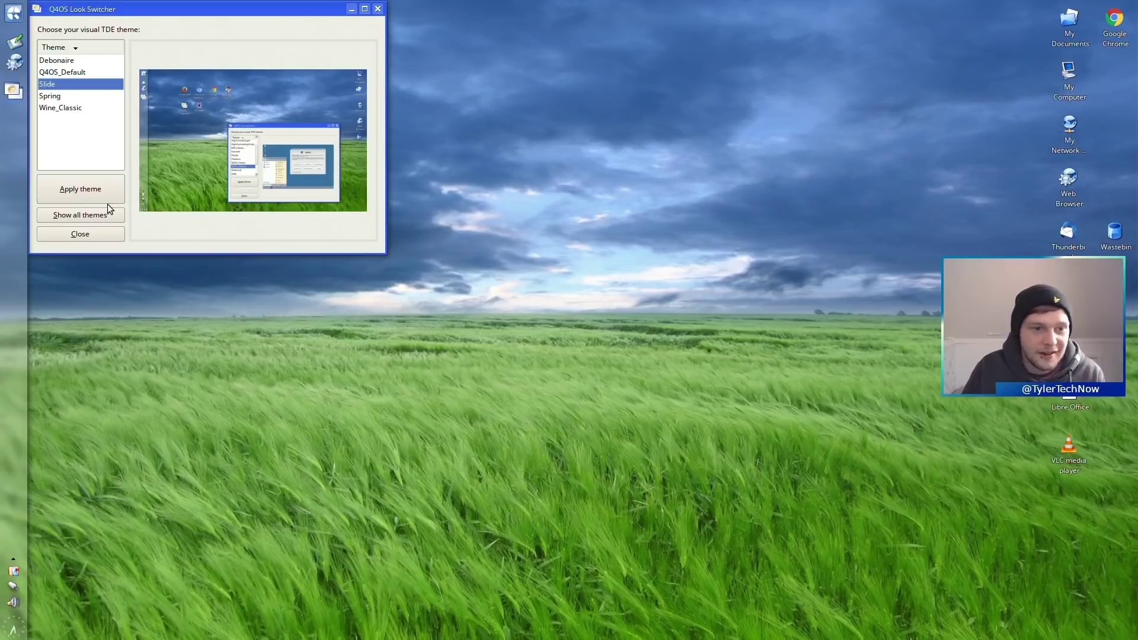
left_click(105, 214)
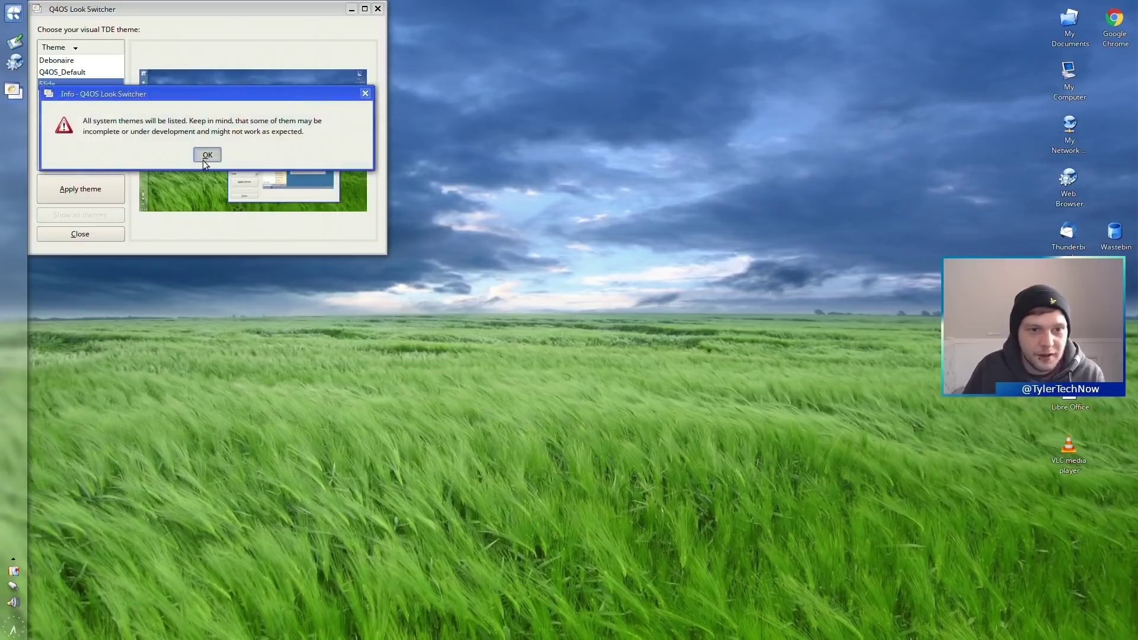
left_click(204, 159)
left_click_drag(229, 13, 557, 118)
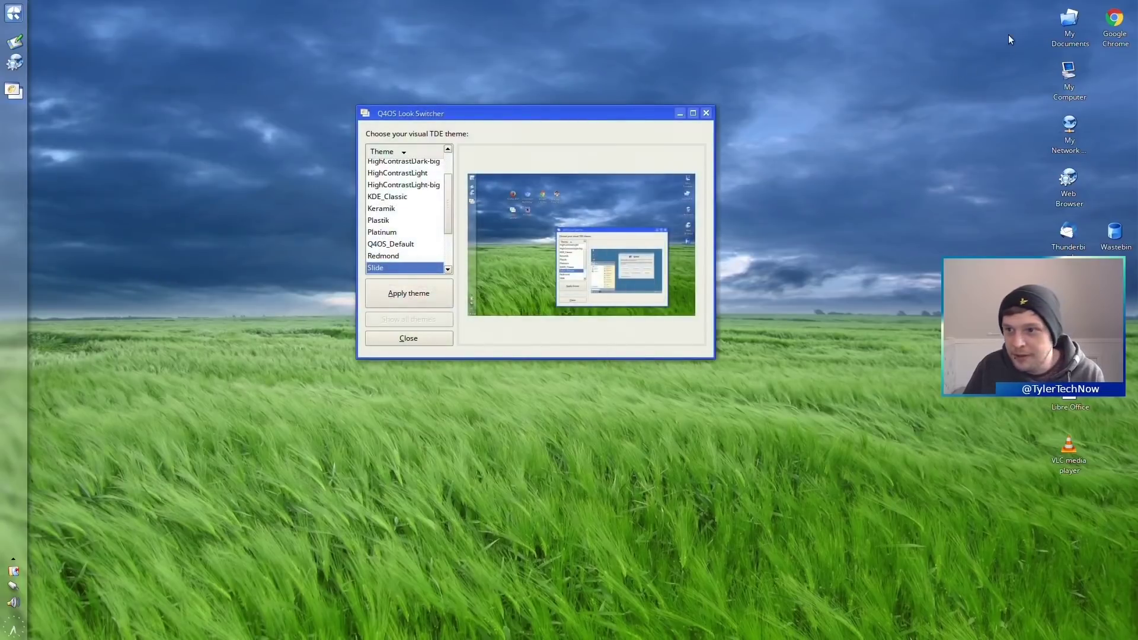
- Open the My Documents folder, rearrange its window, then close it
double_click(1069, 27)
left_click_drag(864, 11, 218, 62)
left_click_drag(554, 116, 721, 83)
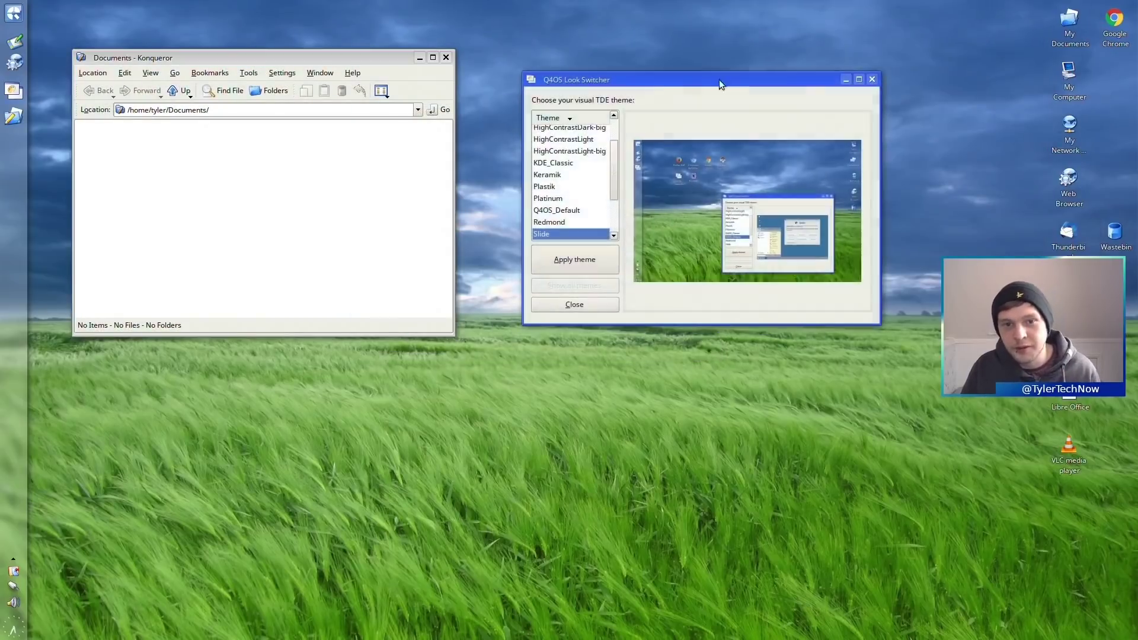
left_click(445, 57)
- Preview Spring, Sunshine, Wine_Classic and YellowOnBlue themes, apply YellowOnBlue, and log out
left_click_drag(614, 176, 603, 217)
left_click(572, 187)
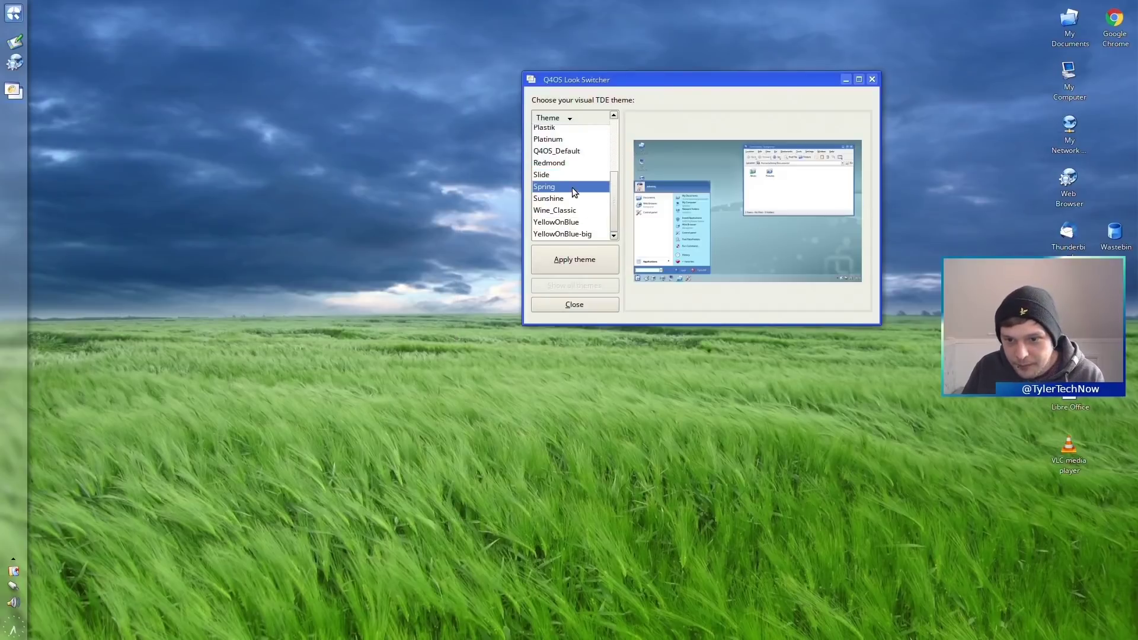
left_click(575, 200)
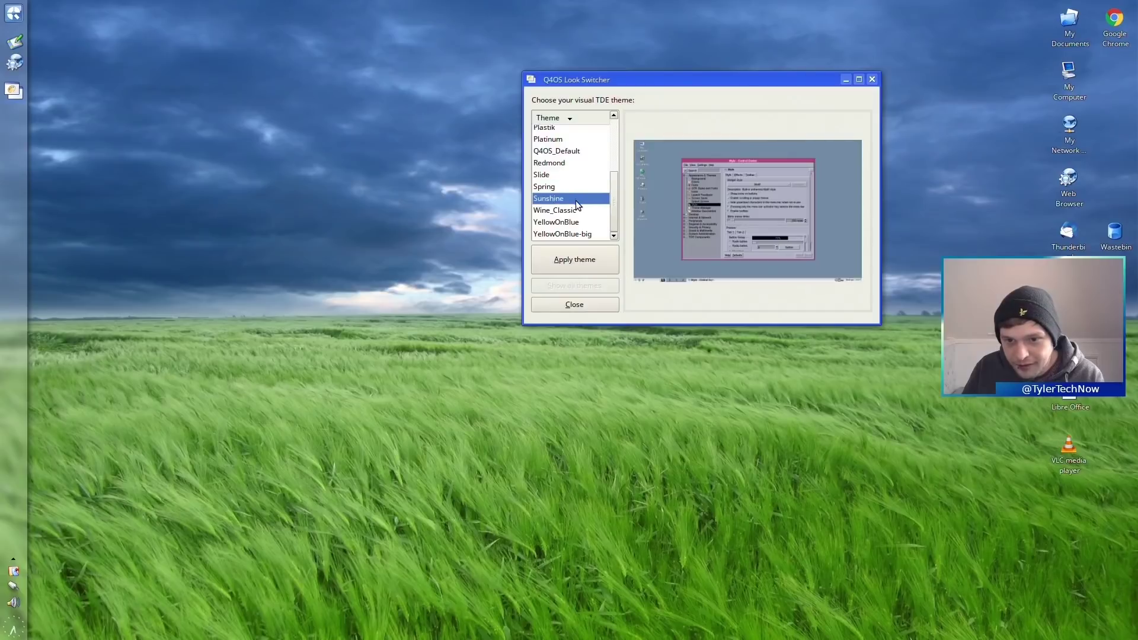
left_click(578, 211)
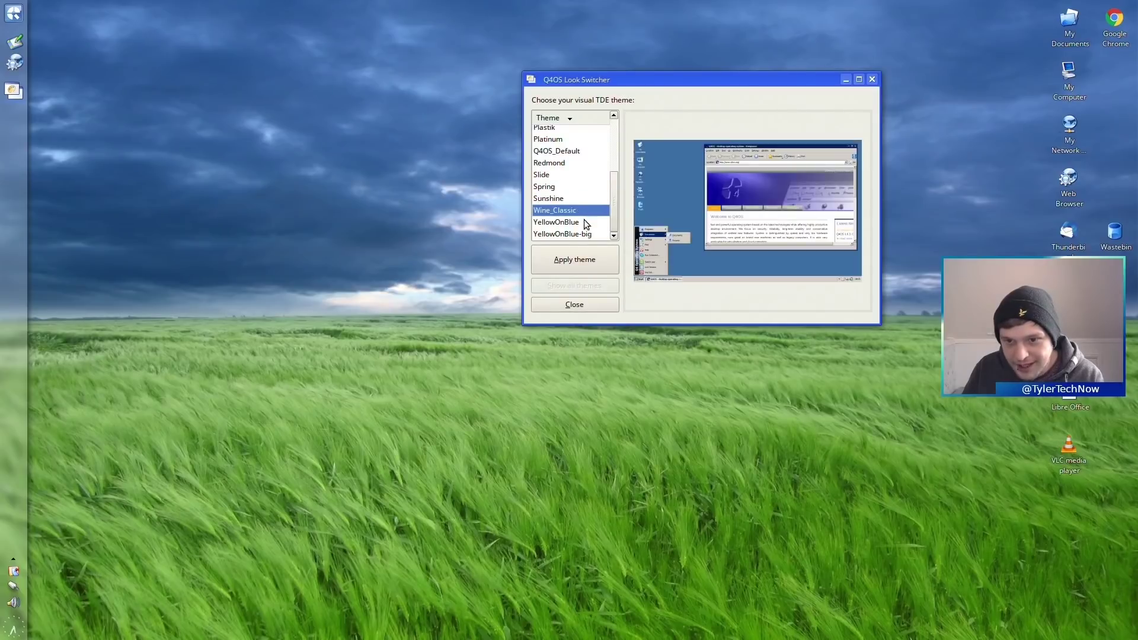
left_click(585, 220)
left_click(582, 235)
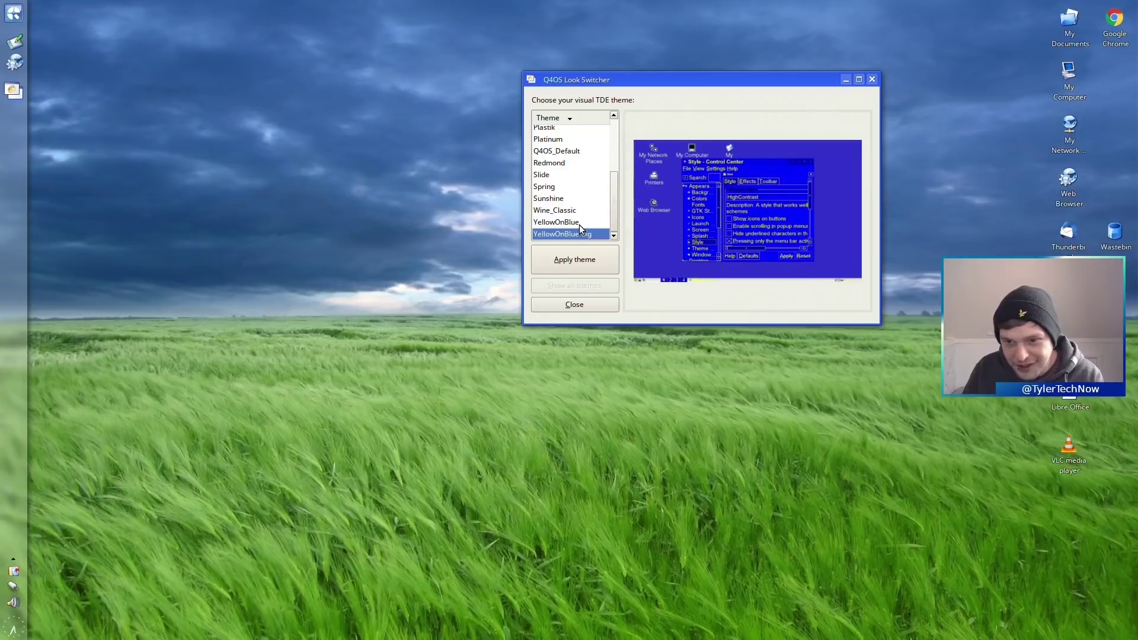
left_click(582, 223)
left_click(579, 261)
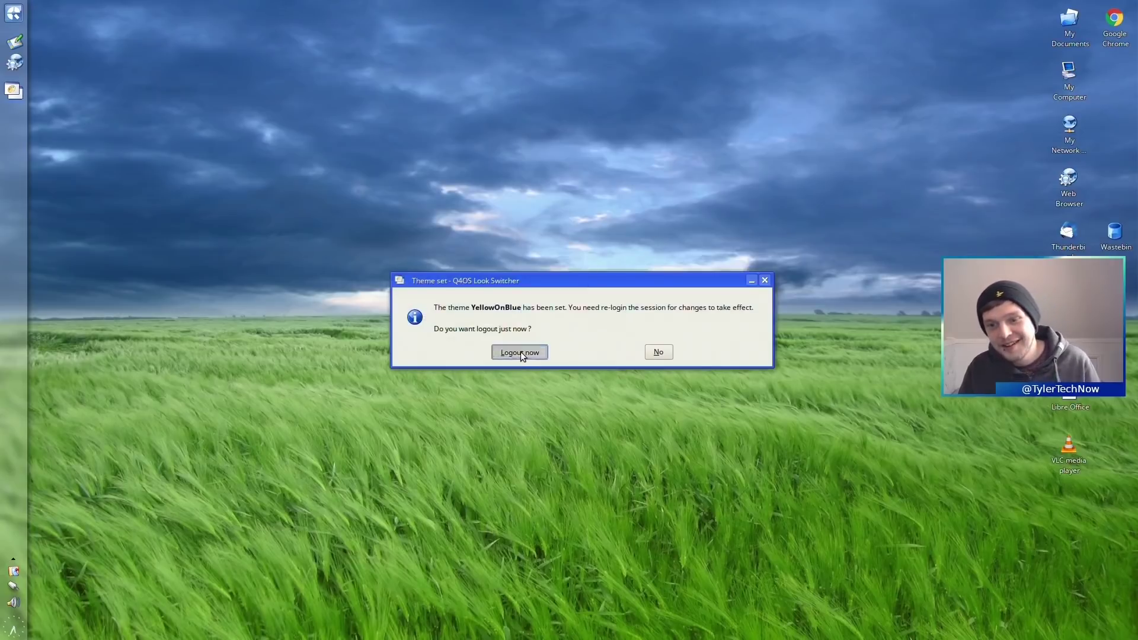
left_click(520, 352)
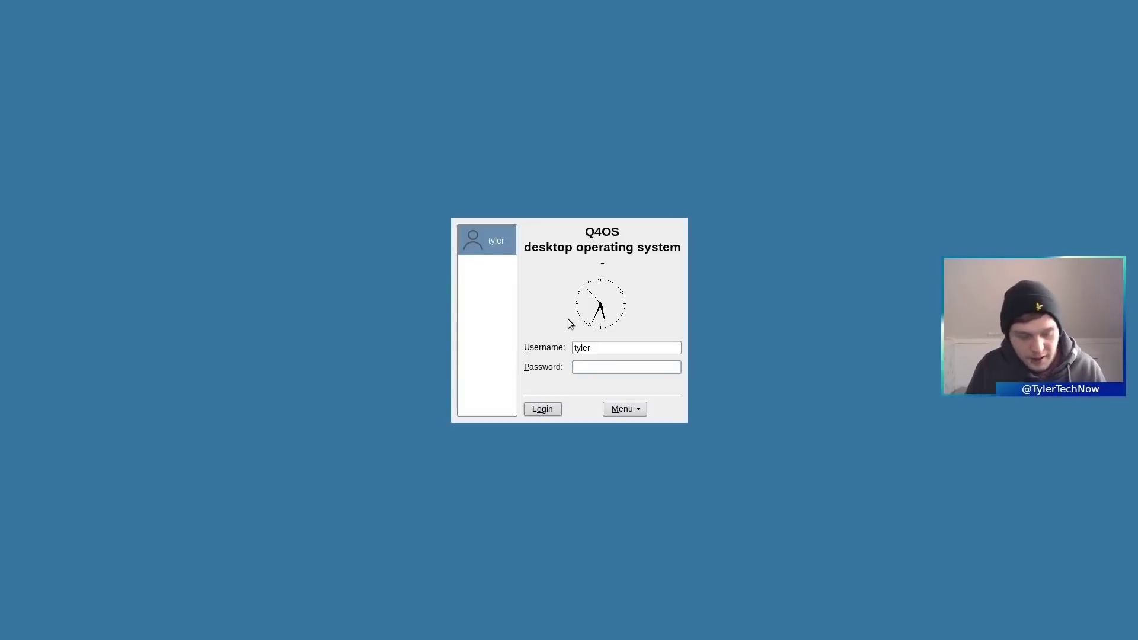
- Log in to the YellowOnBlue-styled desktop with the password
type("******")
key("Return")
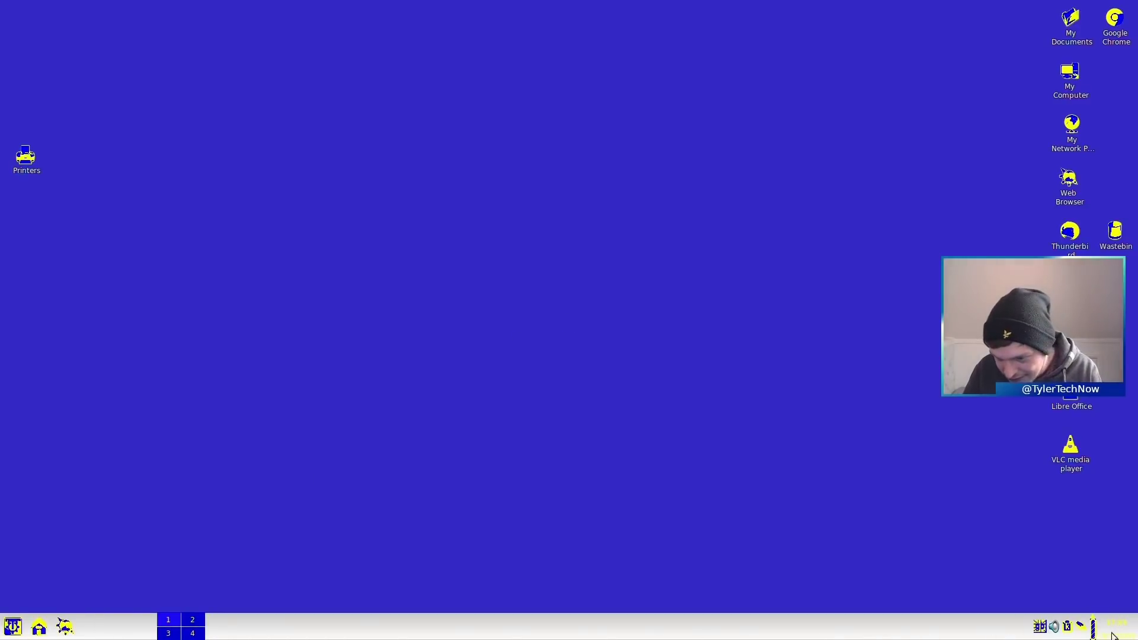
mouse_move(1115, 636)
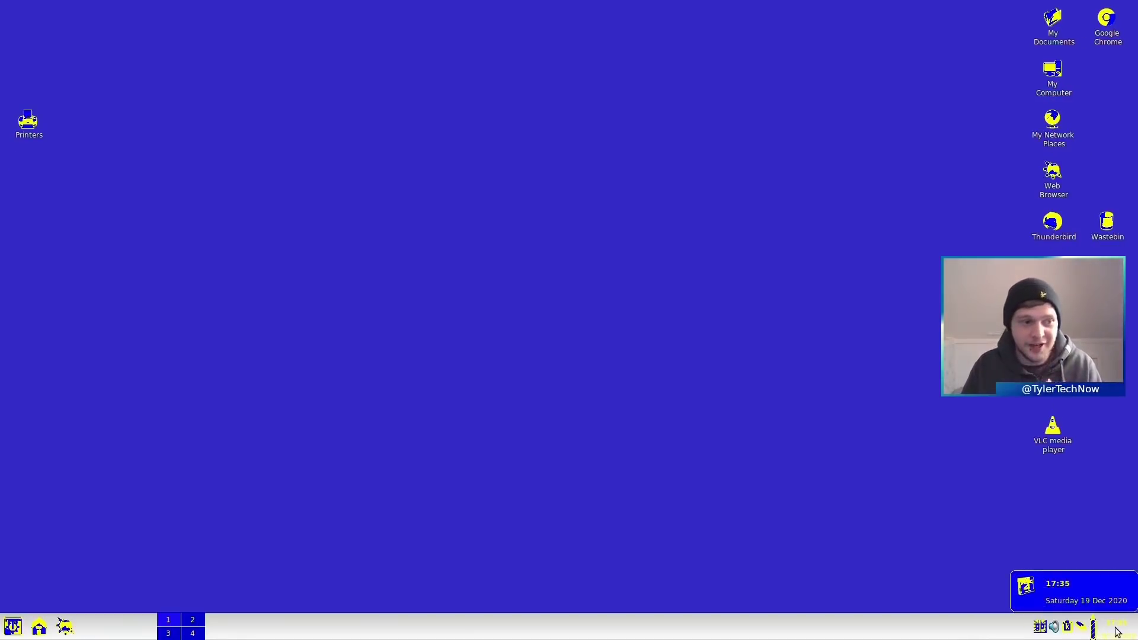
- Browse the application menu, then open My Documents in Konqueror and centre the window
left_click(12, 627)
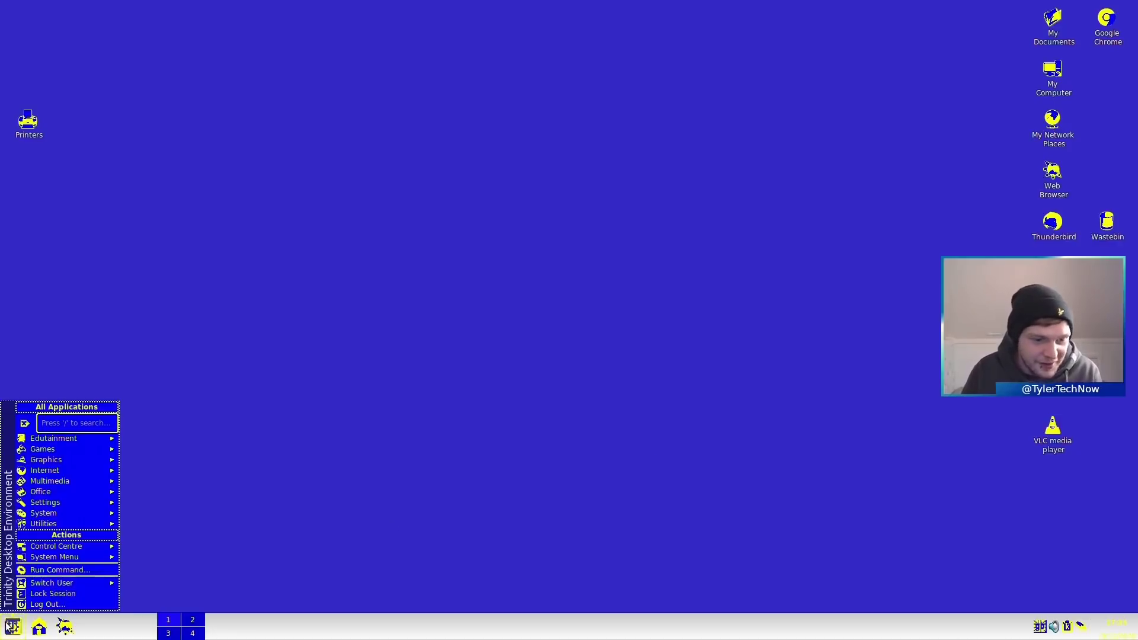
mouse_move(87, 445)
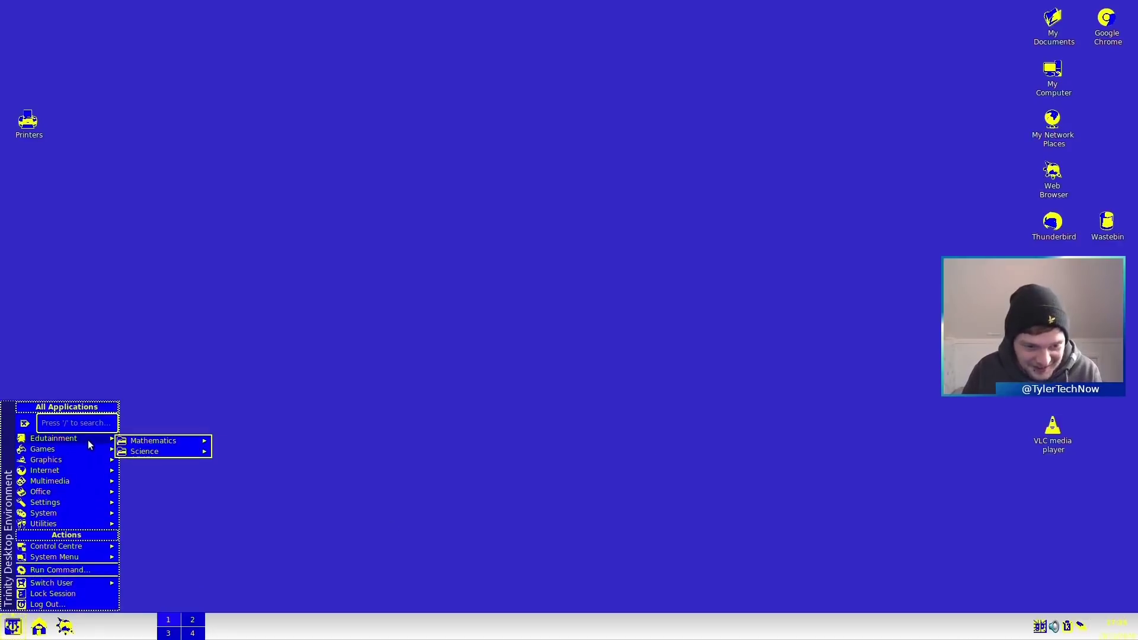
left_click(877, 187)
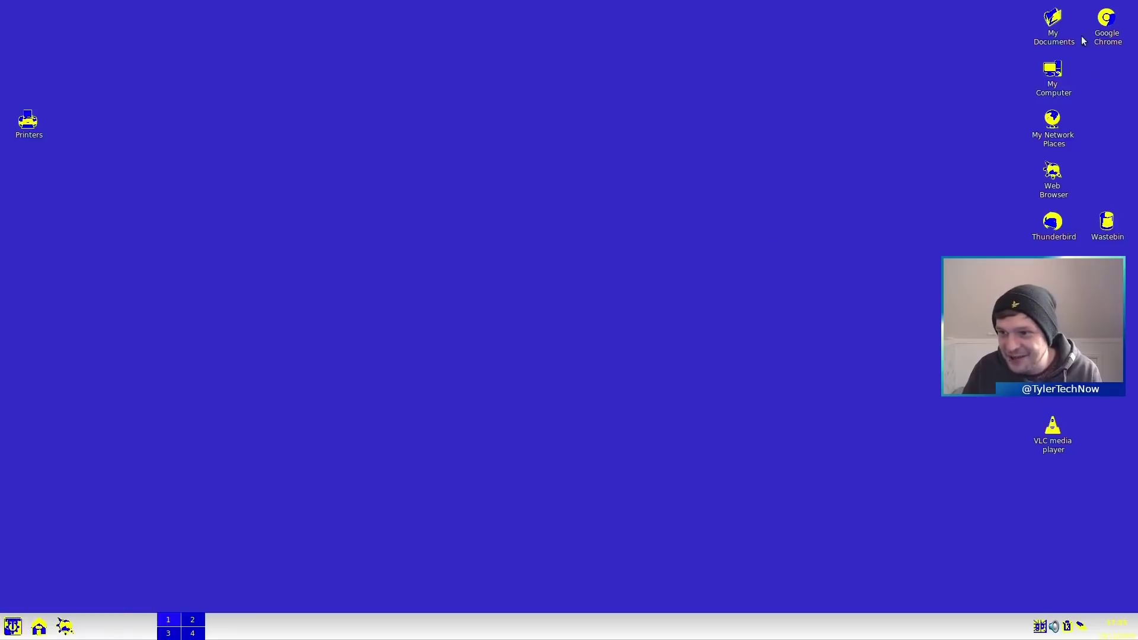
left_click(1054, 27)
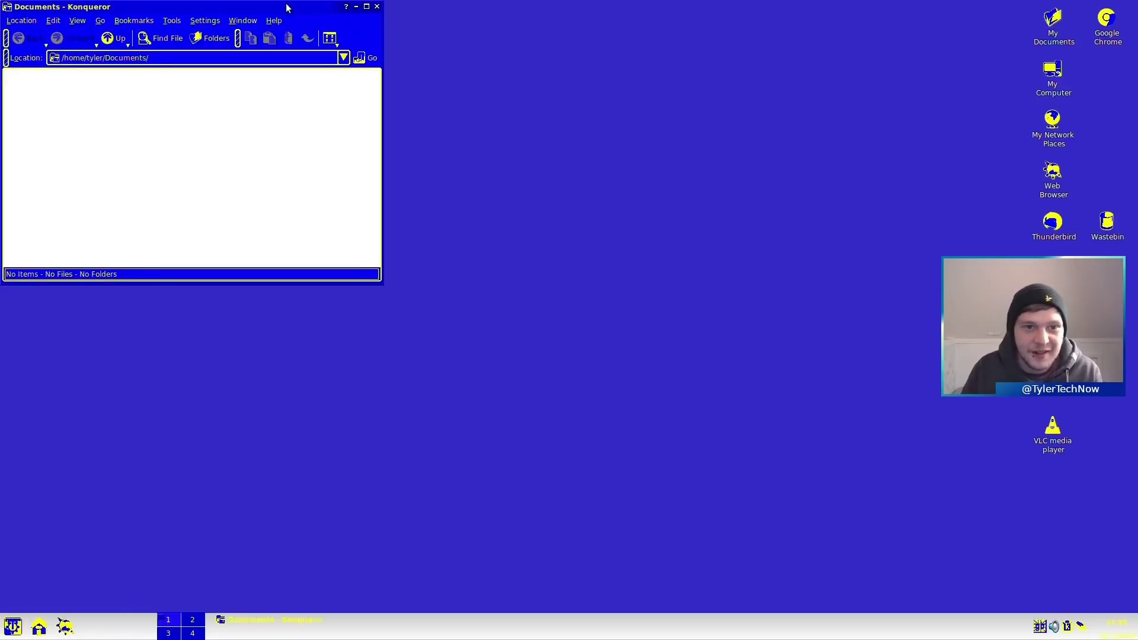
left_click_drag(286, 7, 656, 145)
- Search the application menu for 'look' and launch the Look Switcher
left_click(12, 627)
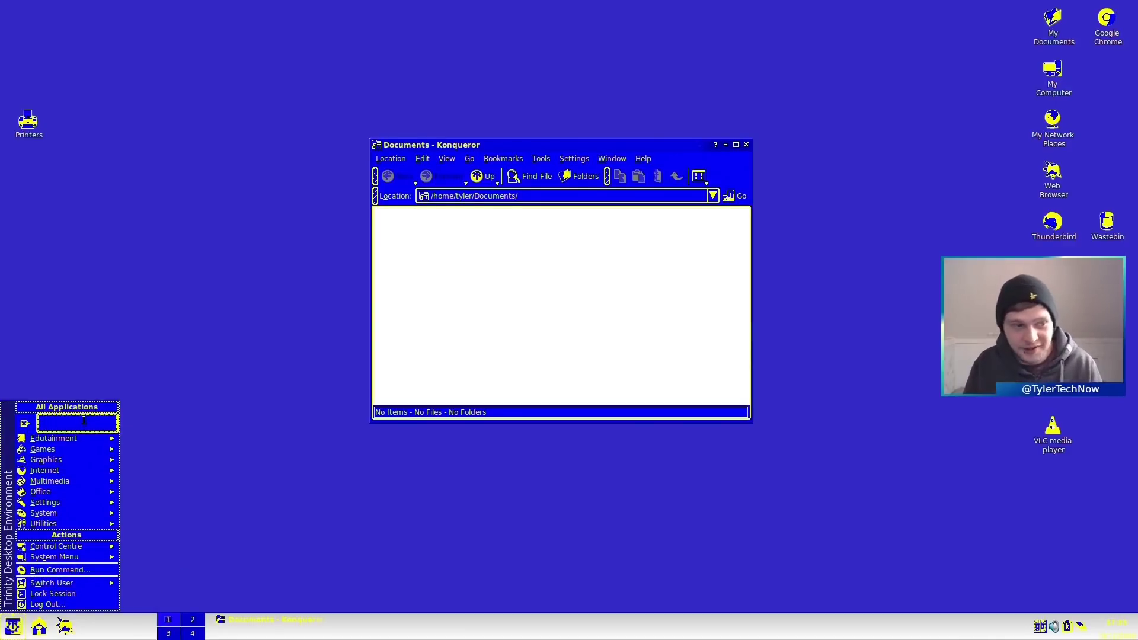
type("look switcher")
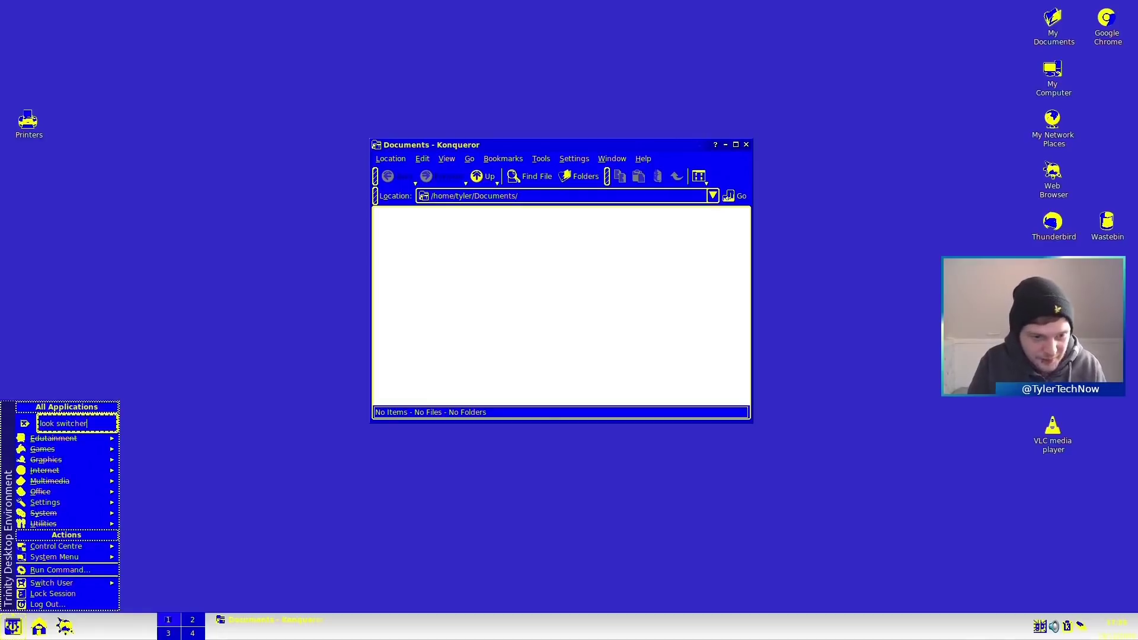
key("Return")
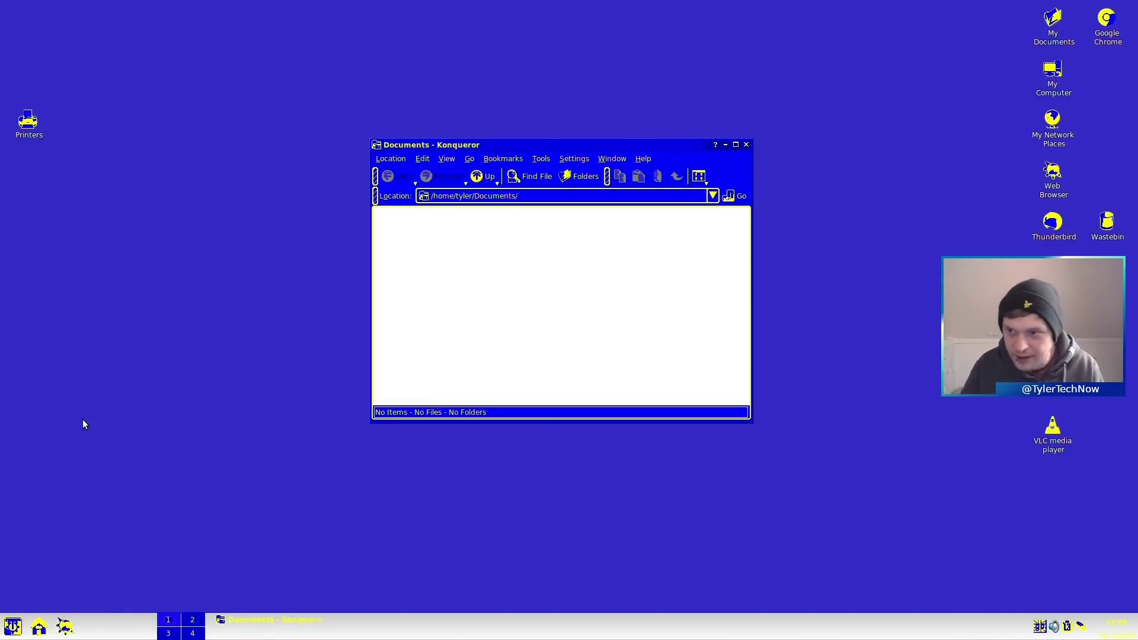
left_click(12, 627)
mouse_move(66, 515)
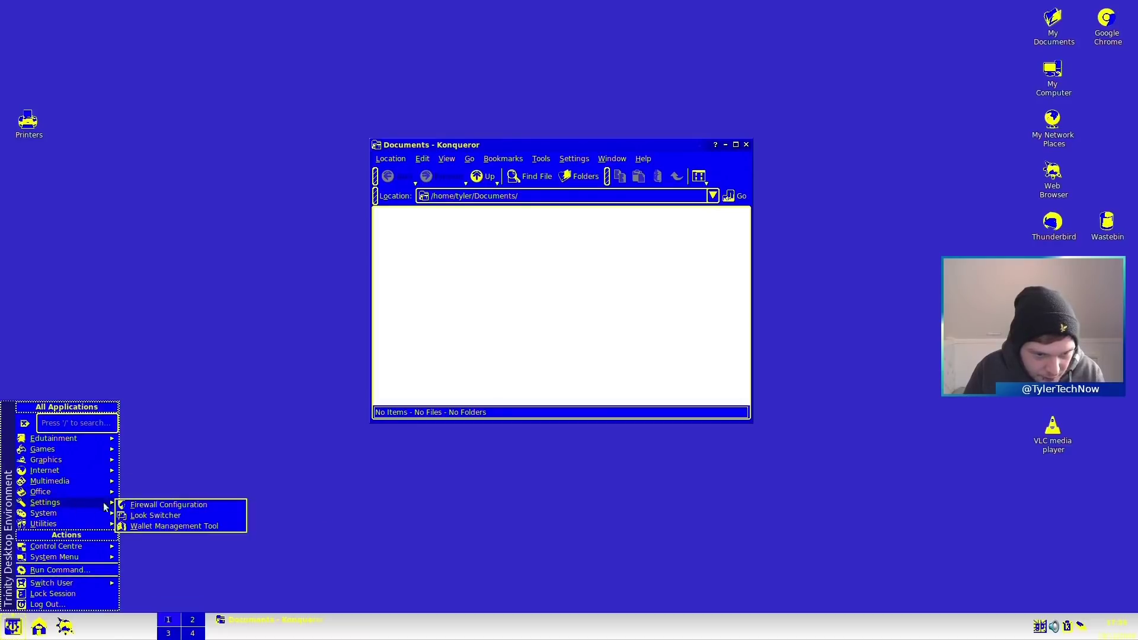
left_click(151, 516)
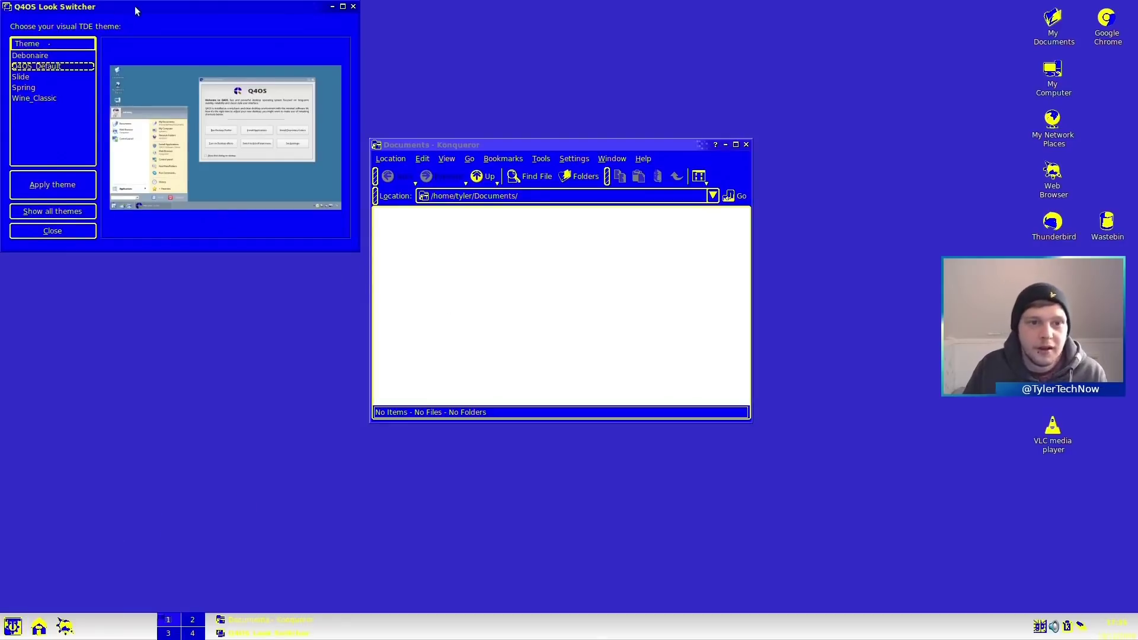
- Centre the Look Switcher window and apply the Debonaire theme
left_click_drag(135, 11, 308, 112)
left_click(205, 156)
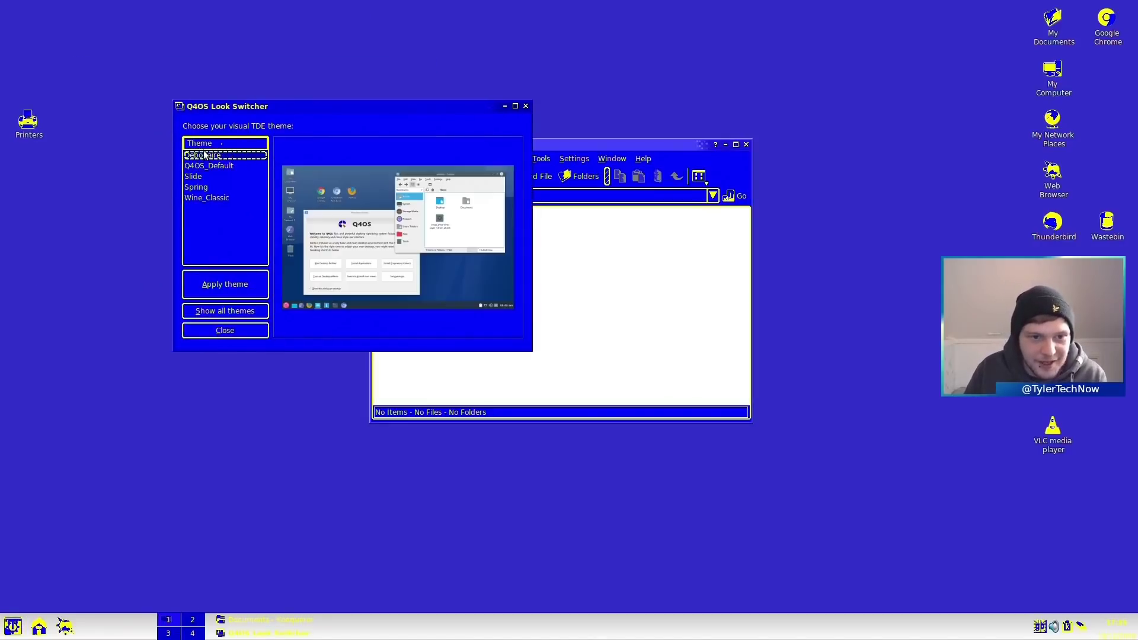
left_click(229, 291)
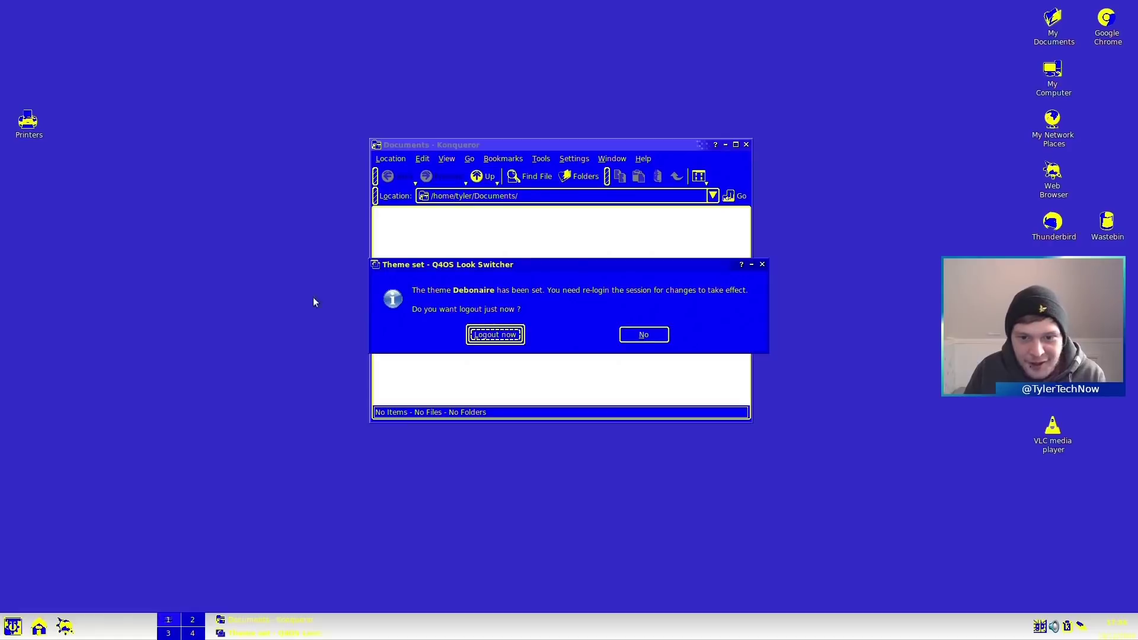
- Log out, log back in, and move the right-side desktop icons to the top-left
left_click(488, 335)
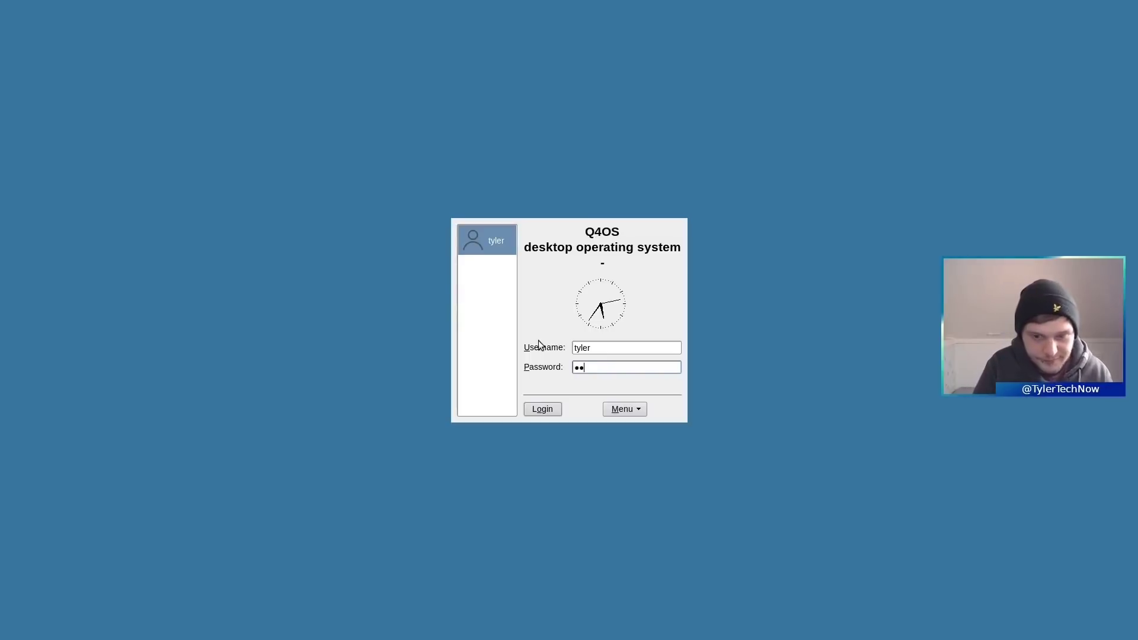
key("Return")
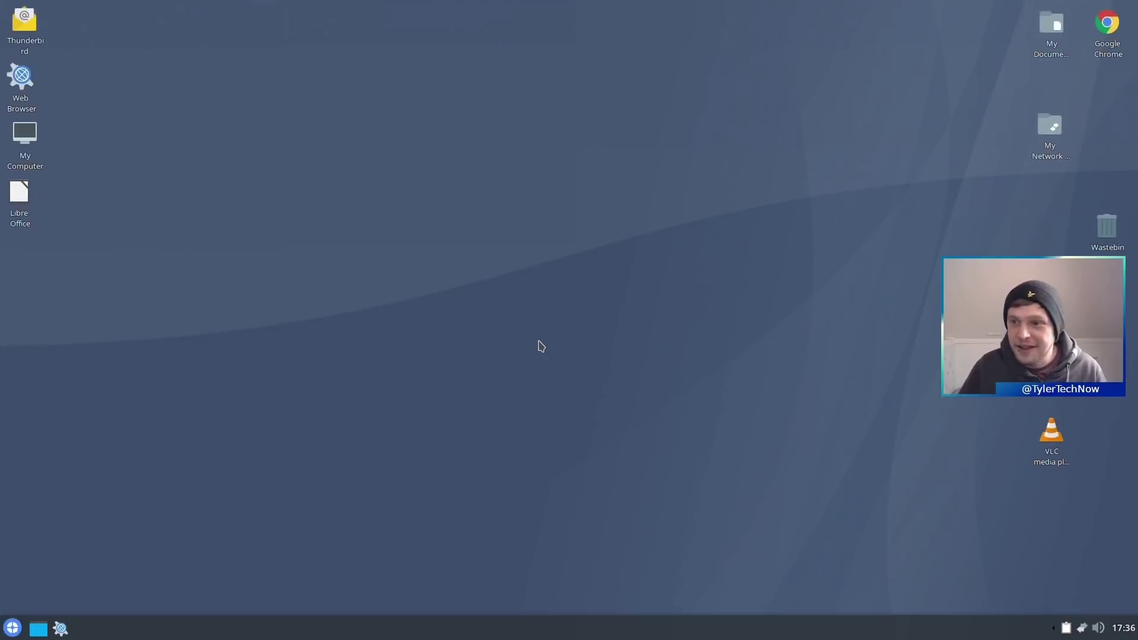
left_click_drag(956, 2, 1136, 501)
left_click_drag(1057, 37, 106, 37)
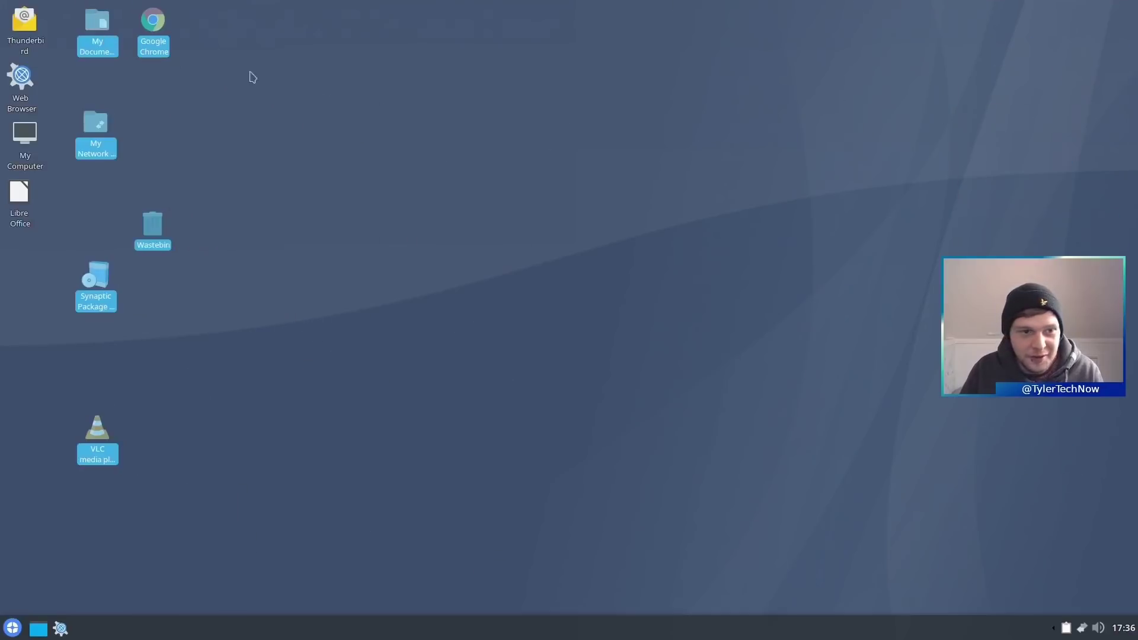
- Toggle the desktop's Align to Grid option off and back on
right_click(213, 115)
mouse_move(310, 217)
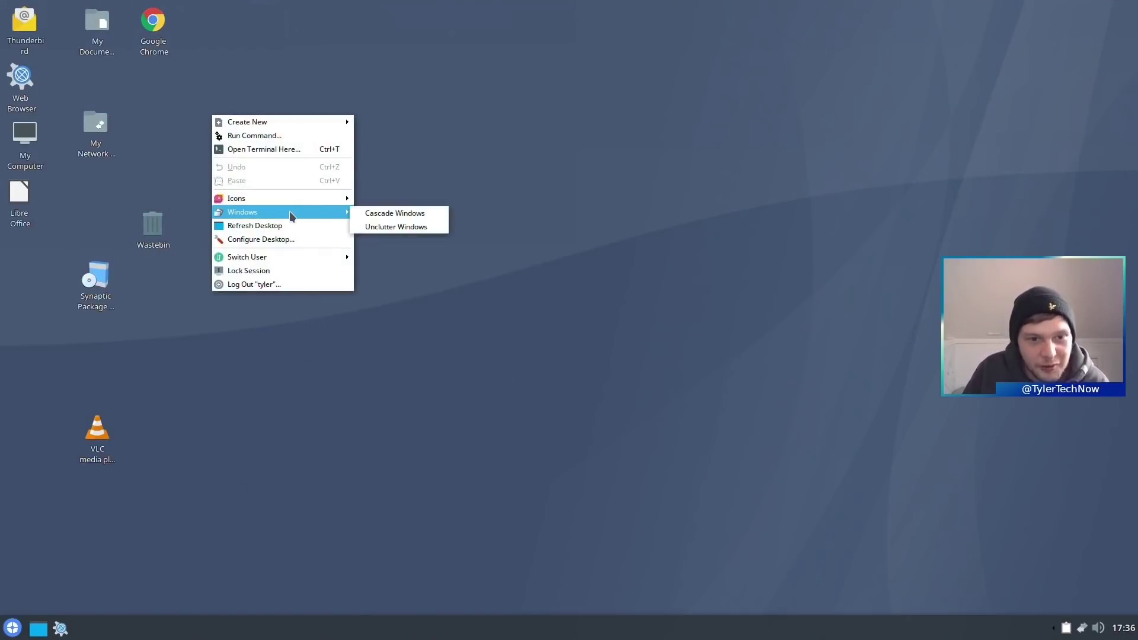
mouse_move(252, 203)
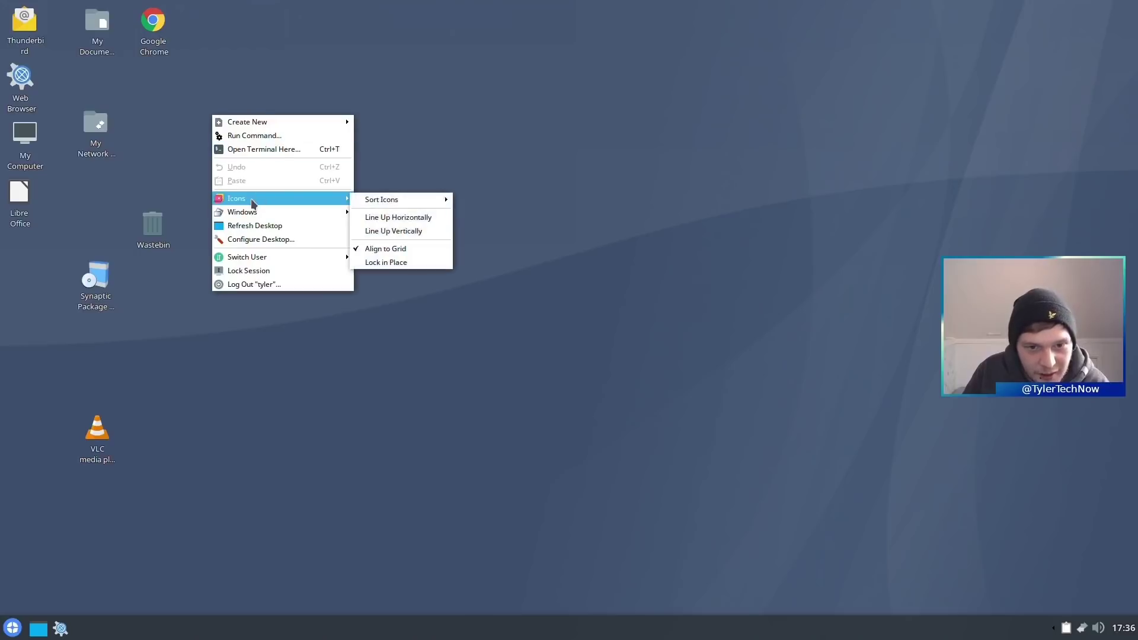
left_click(399, 256)
right_click(289, 181)
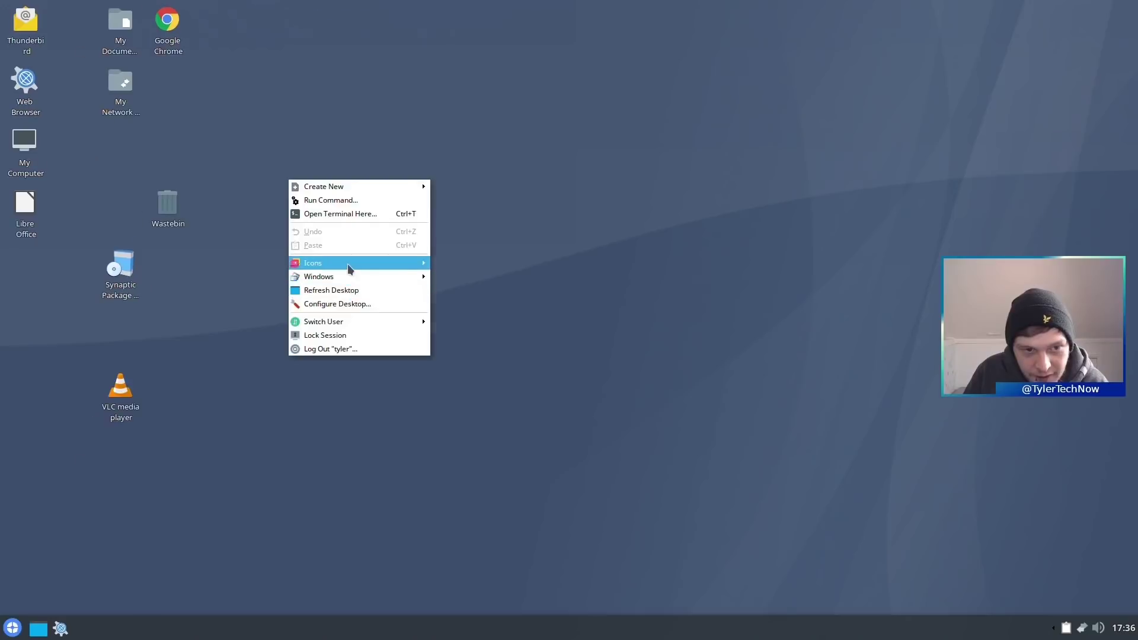
mouse_move(350, 269)
left_click(477, 315)
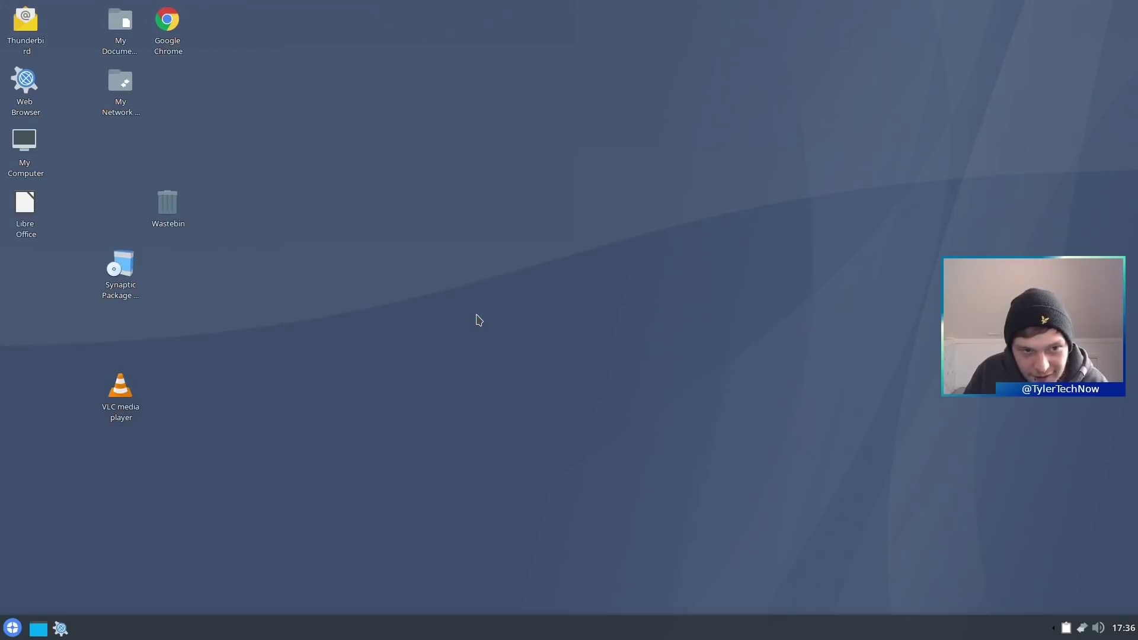
- Sort the desktop icons by type
right_click(247, 102)
mouse_move(291, 185)
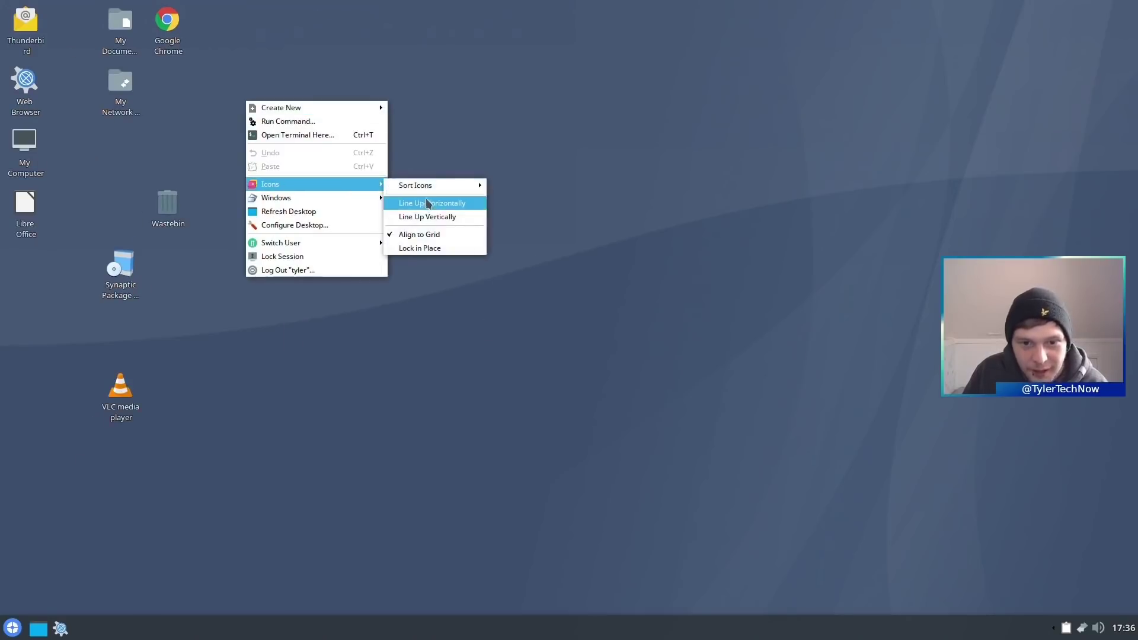
mouse_move(422, 185)
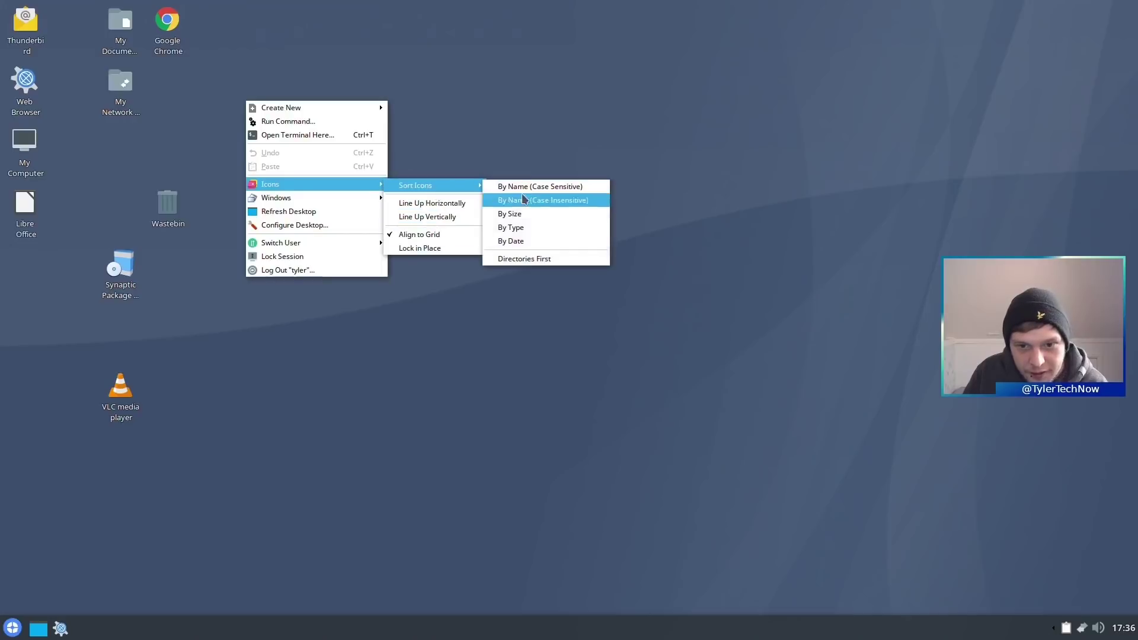
left_click(531, 228)
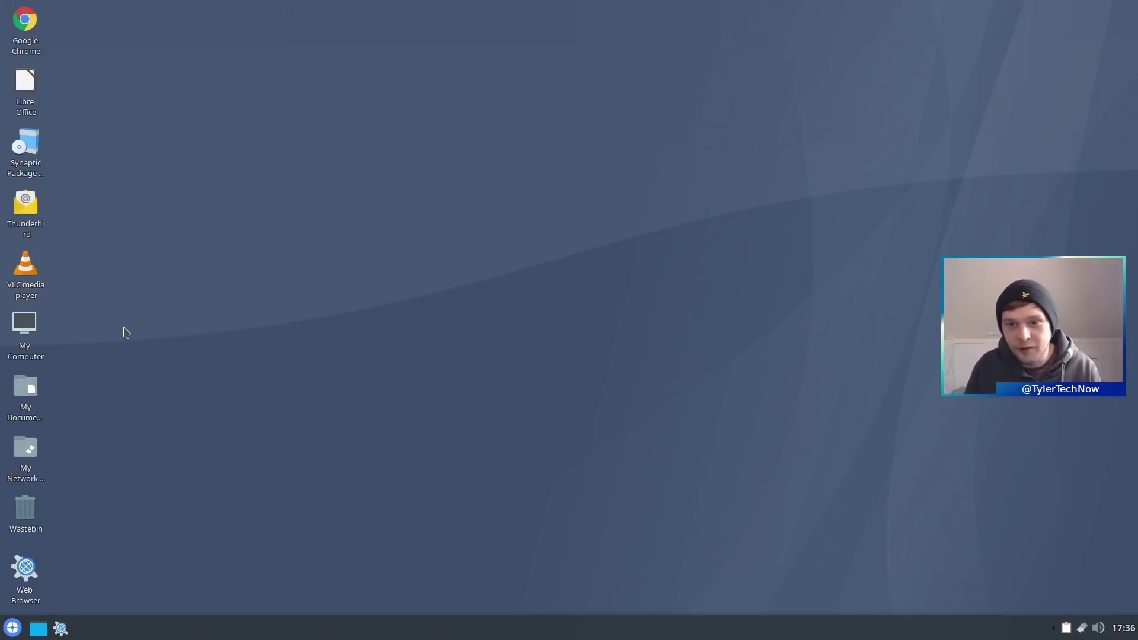
- Open Configure Desktop and move the KDesktop settings window up and left
right_click(460, 227)
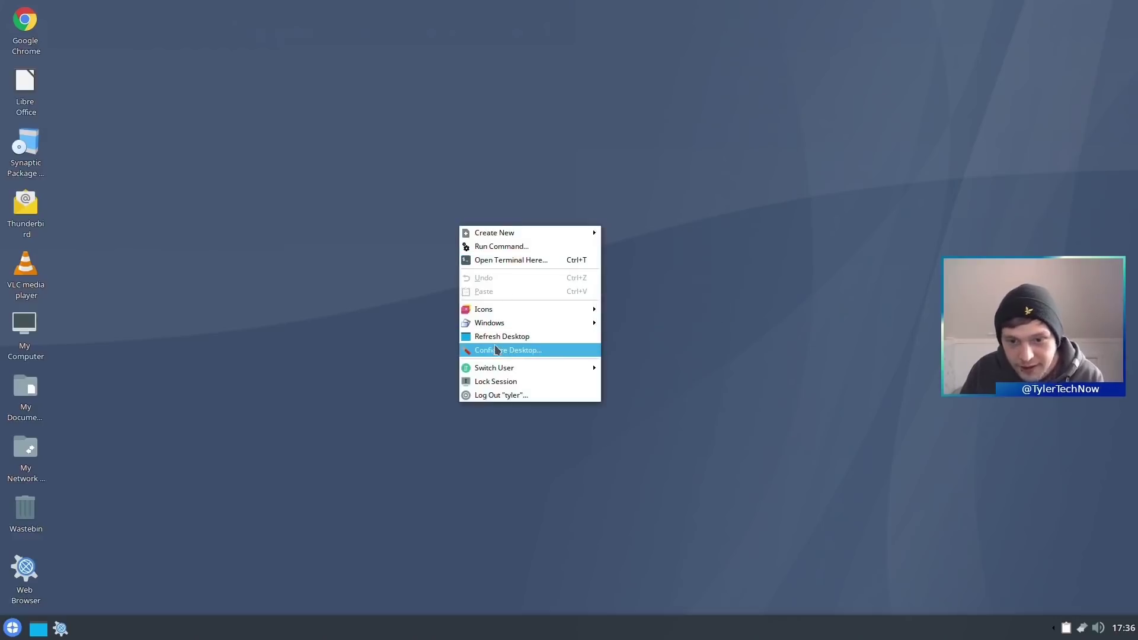
mouse_move(506, 323)
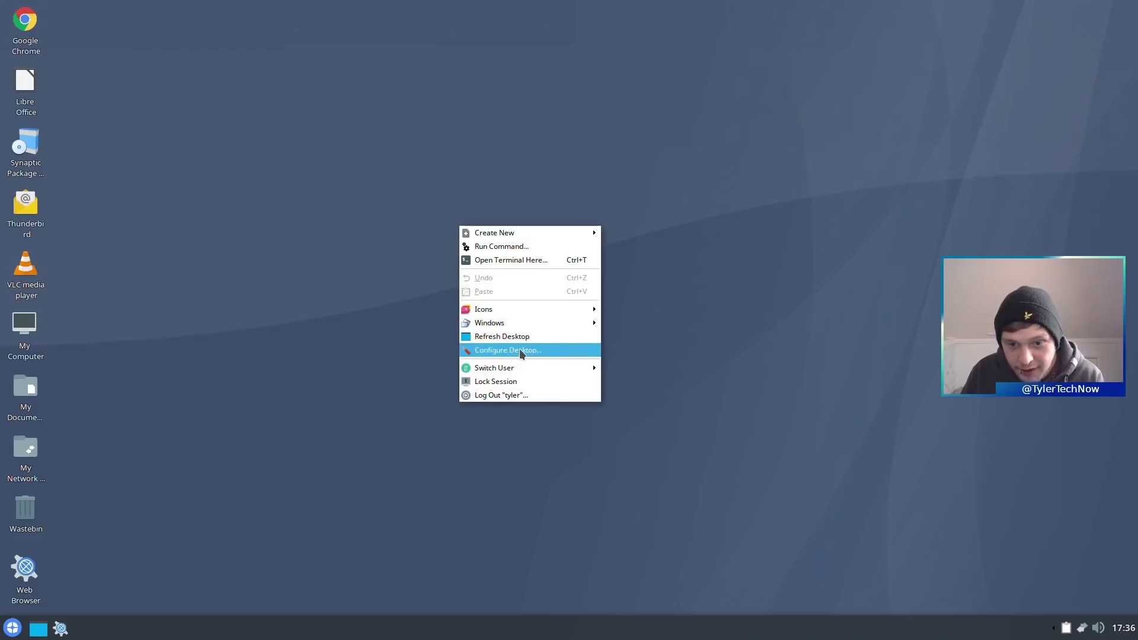
left_click(522, 350)
left_click_drag(552, 154, 527, 137)
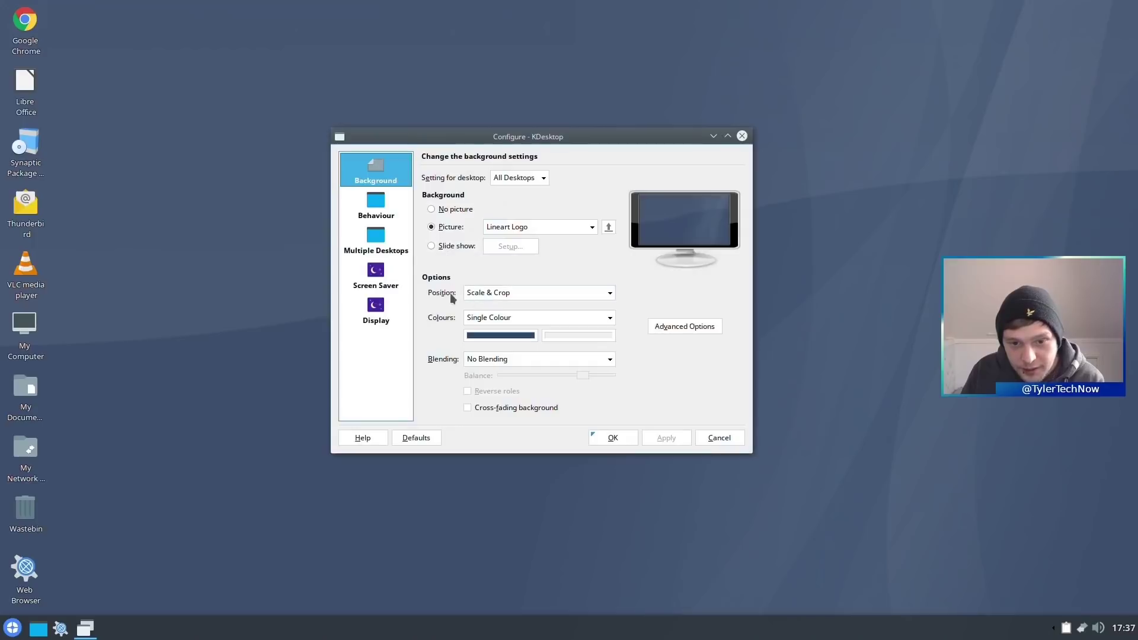
- Browse the Behaviour, Multiple Desktops, Screen Saver and Display settings pages
left_click(384, 207)
left_click(380, 241)
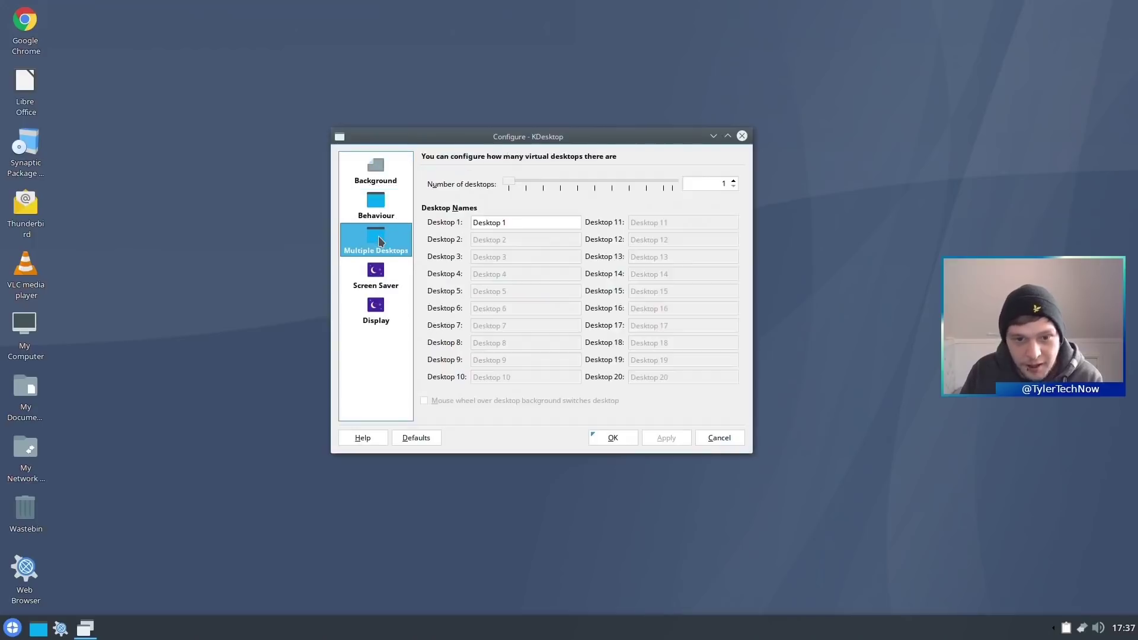
left_click(382, 271)
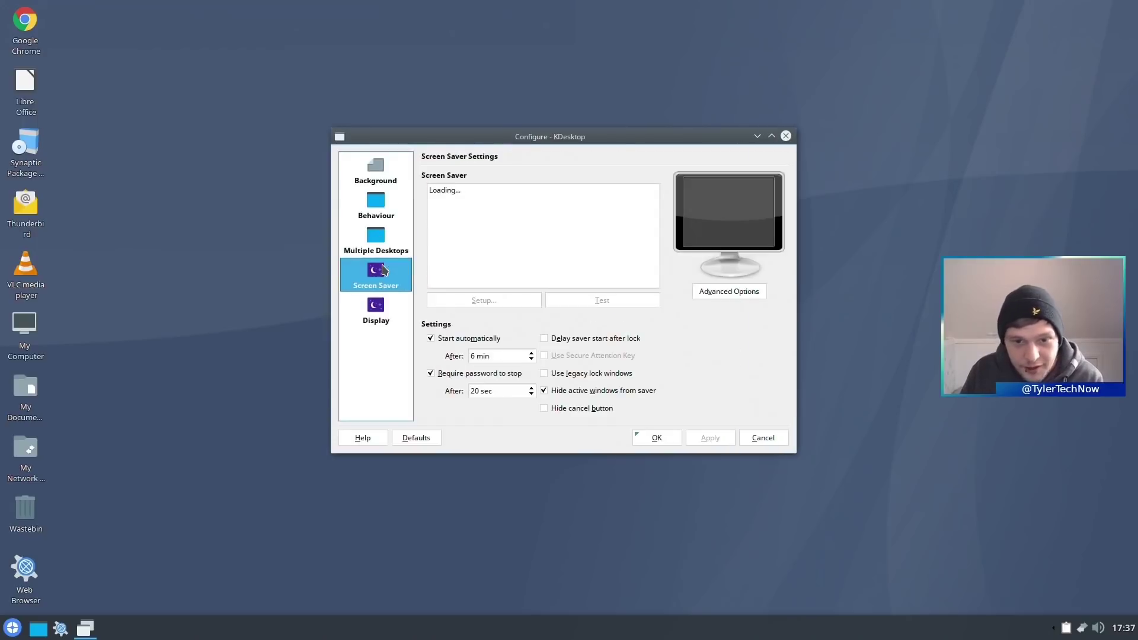
left_click(383, 318)
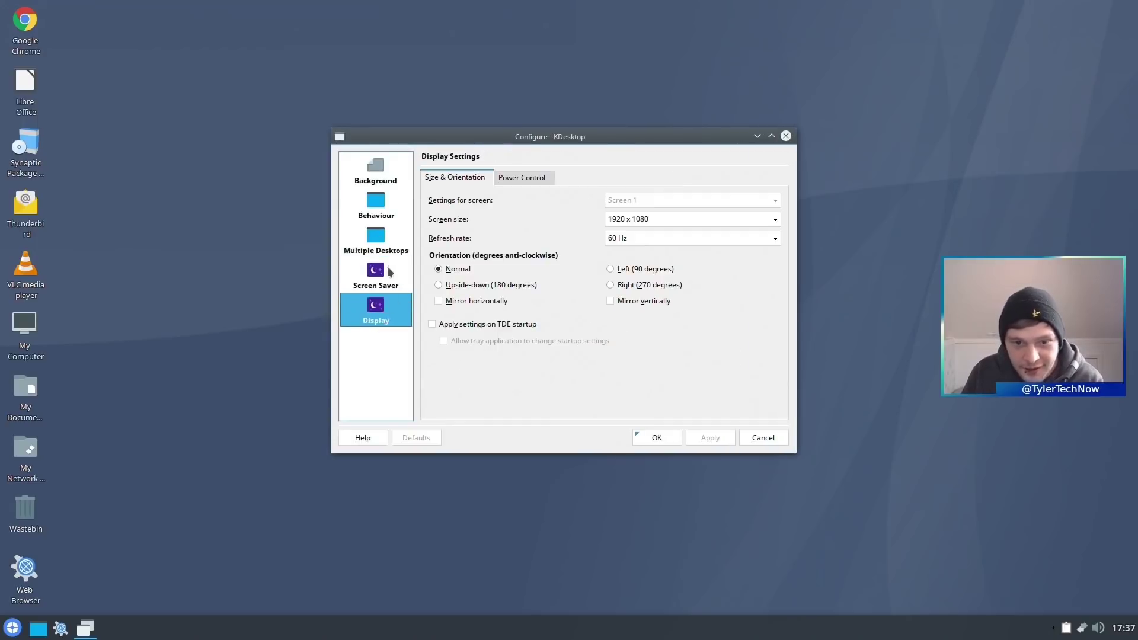
left_click(375, 276)
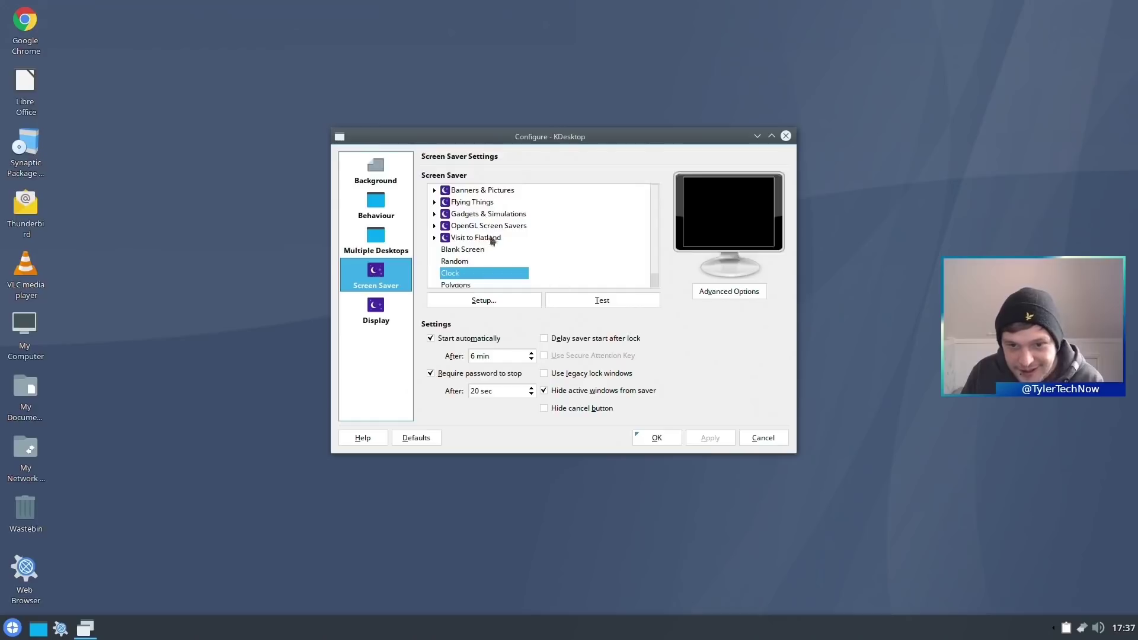
- Test the Flux (GL) OpenGL screen saver full-screen, then close the desktop settings
left_click(469, 226)
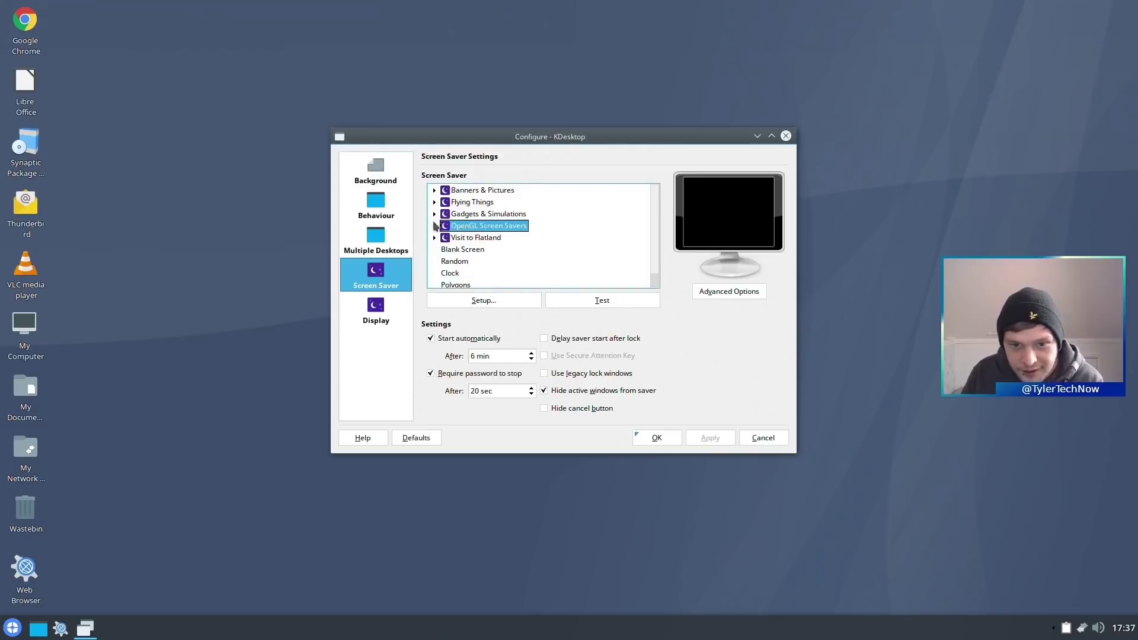
left_click(435, 226)
left_click(463, 238)
left_click(593, 299)
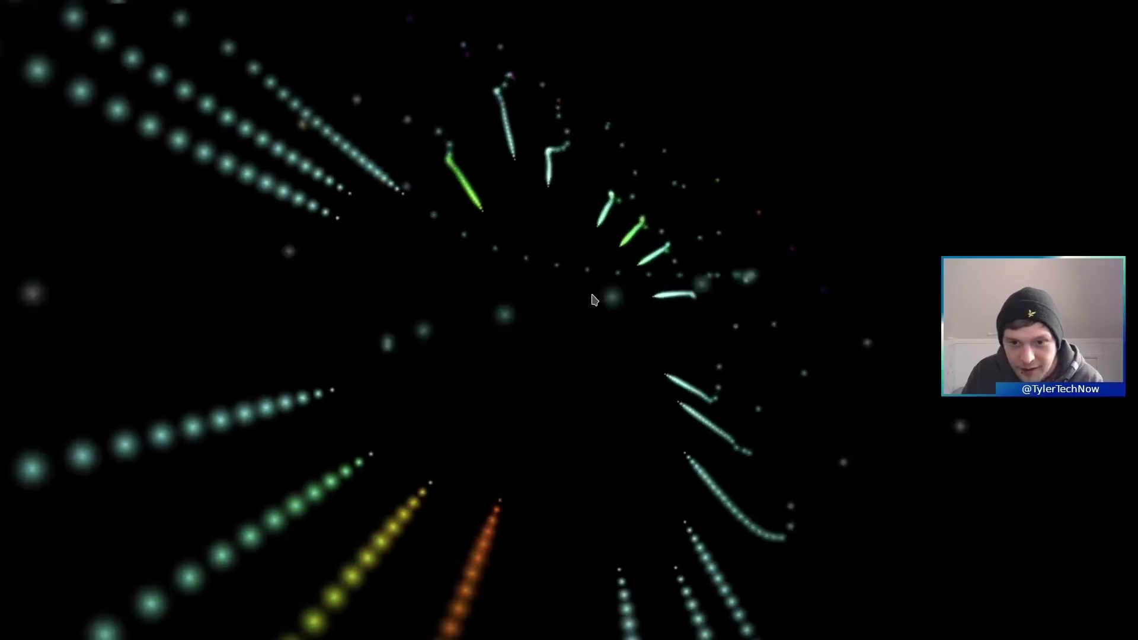
left_click(774, 278)
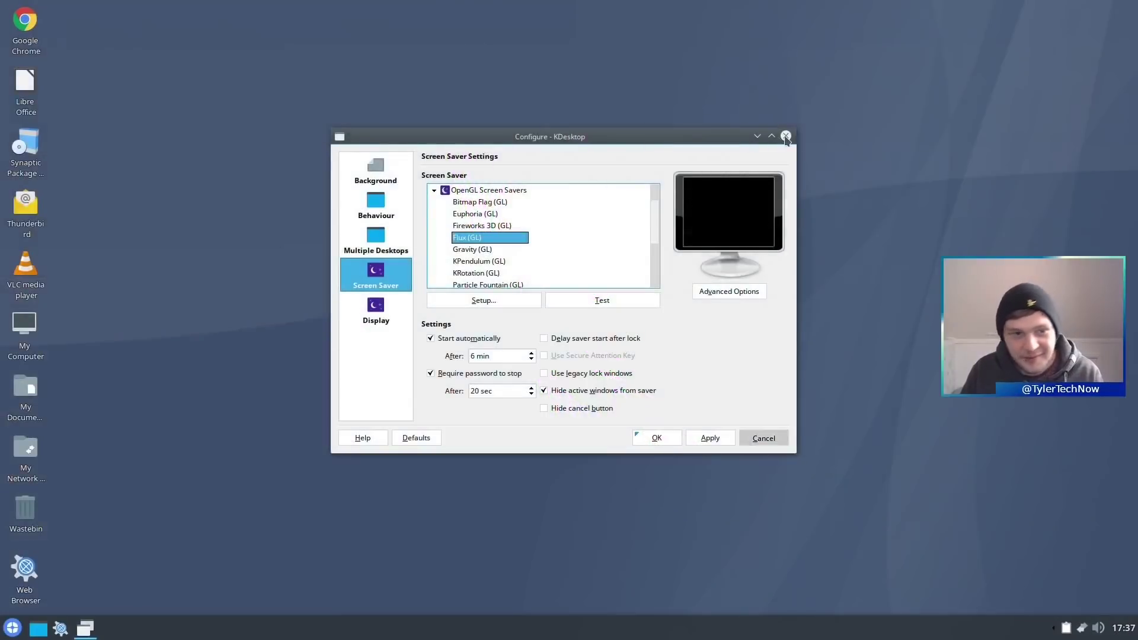
left_click(786, 137)
- Launch Trinity Control Centre from the start menu search and centre its window
left_click(13, 628)
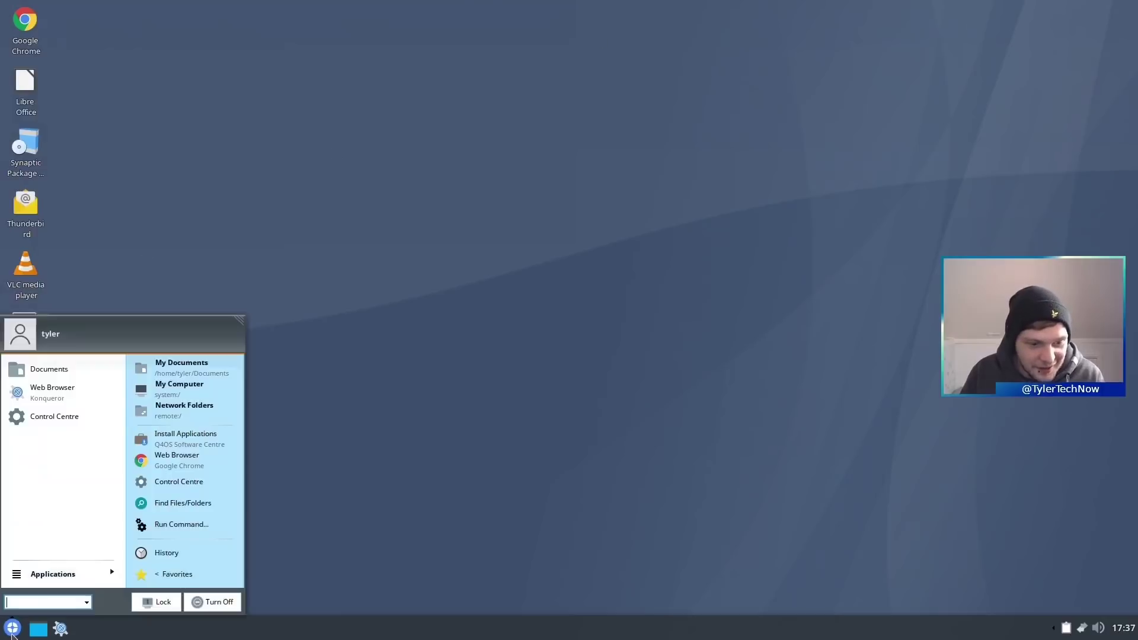
left_click(104, 583)
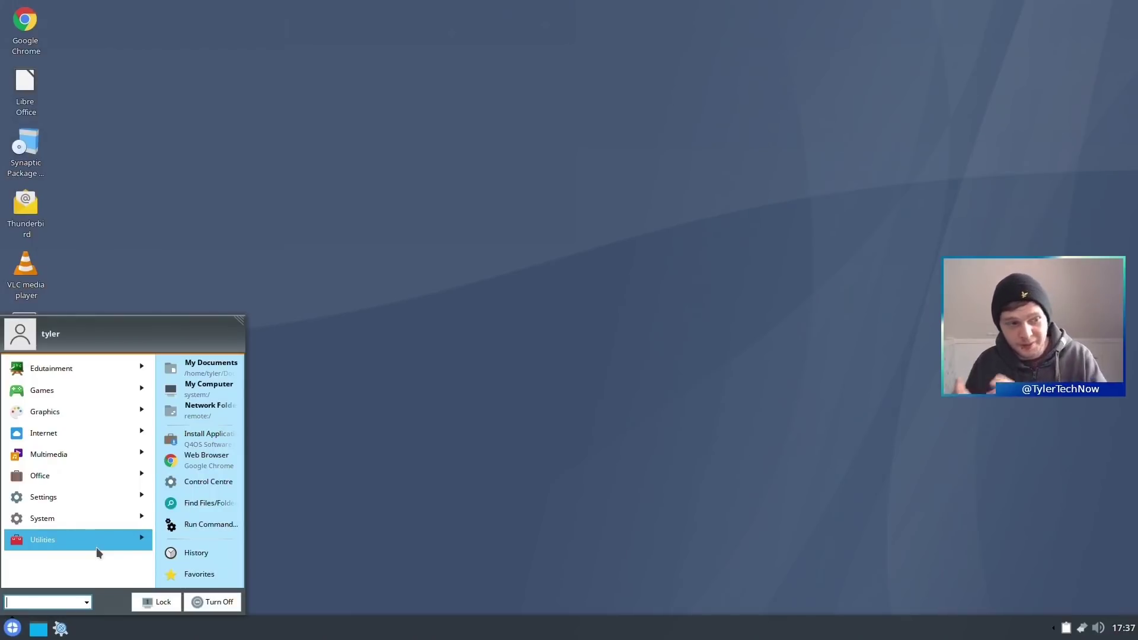
type("con")
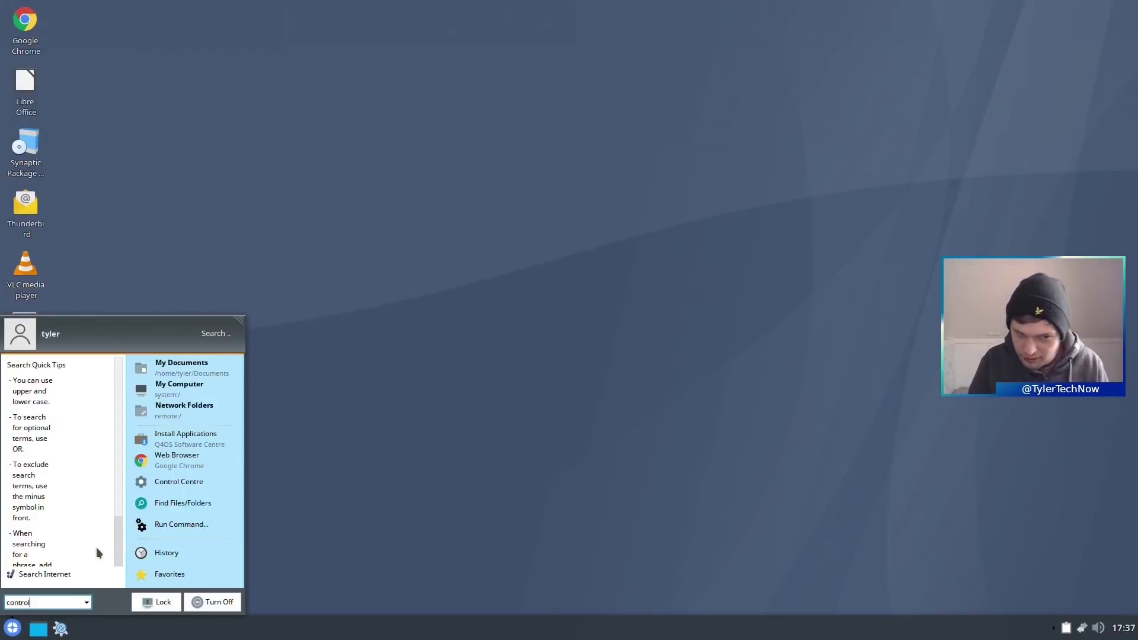
type("trol")
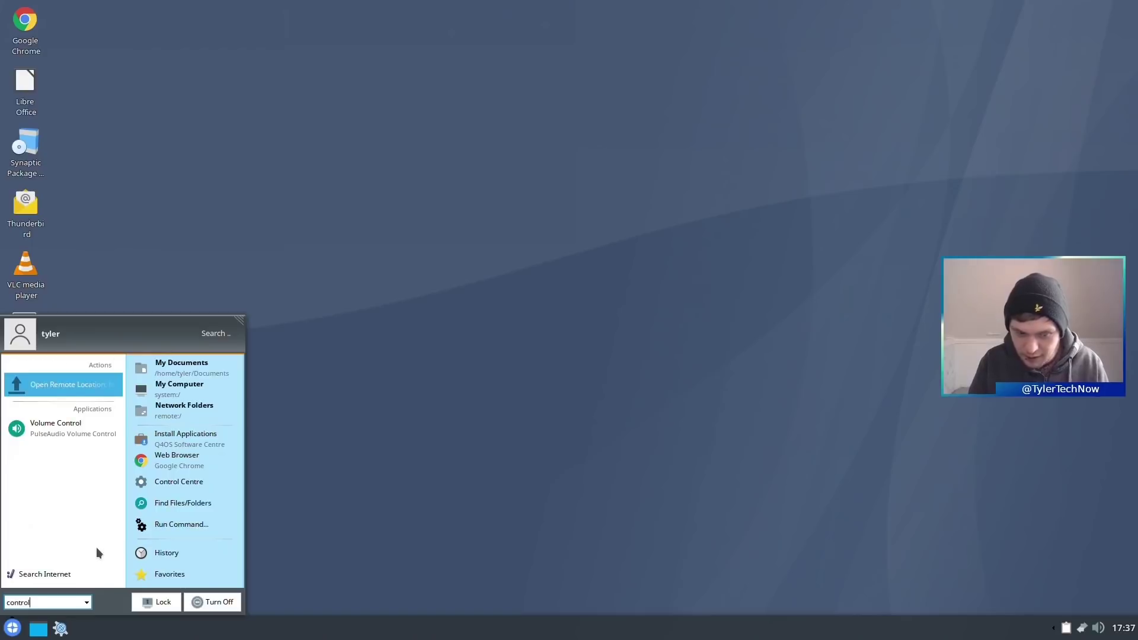
key("ctrl+a")
type("se")
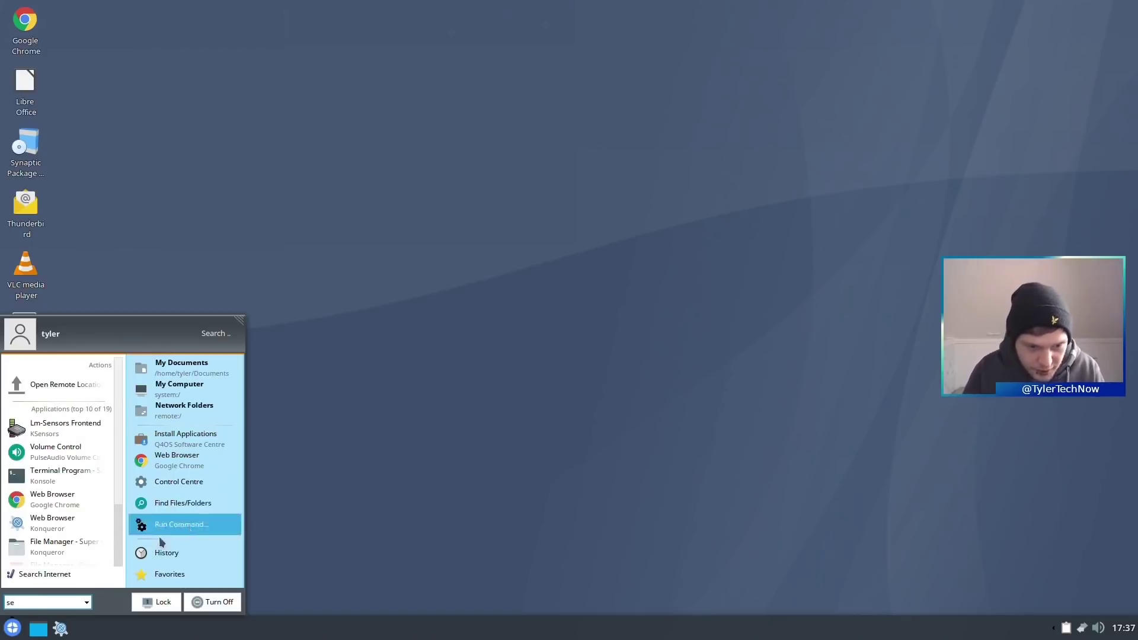
left_click(181, 481)
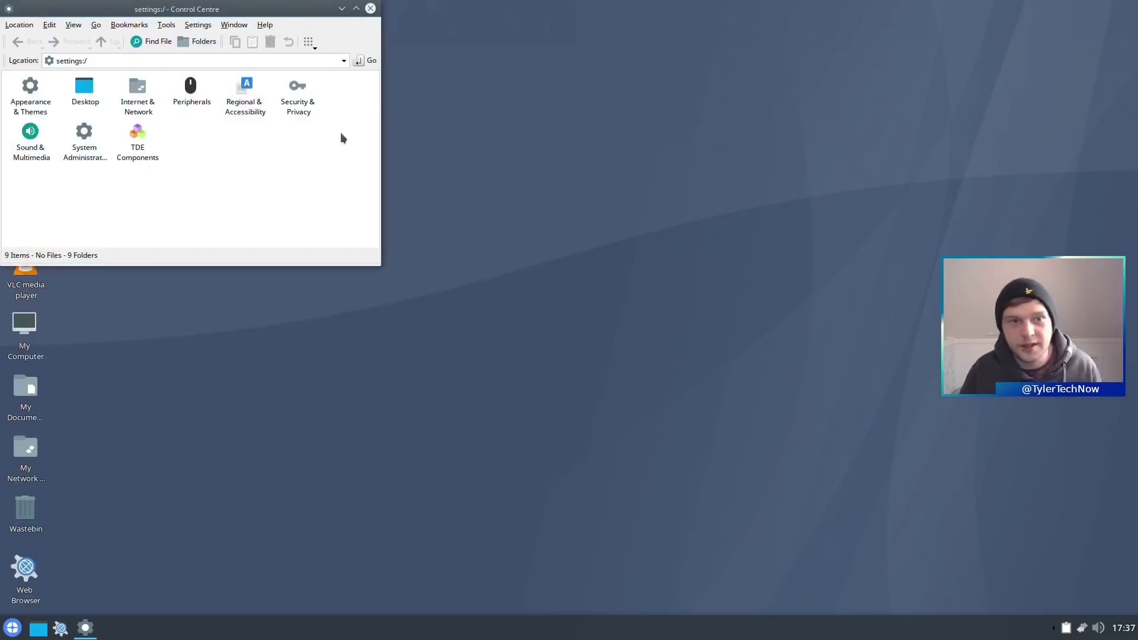
left_click_drag(207, 12, 546, 141)
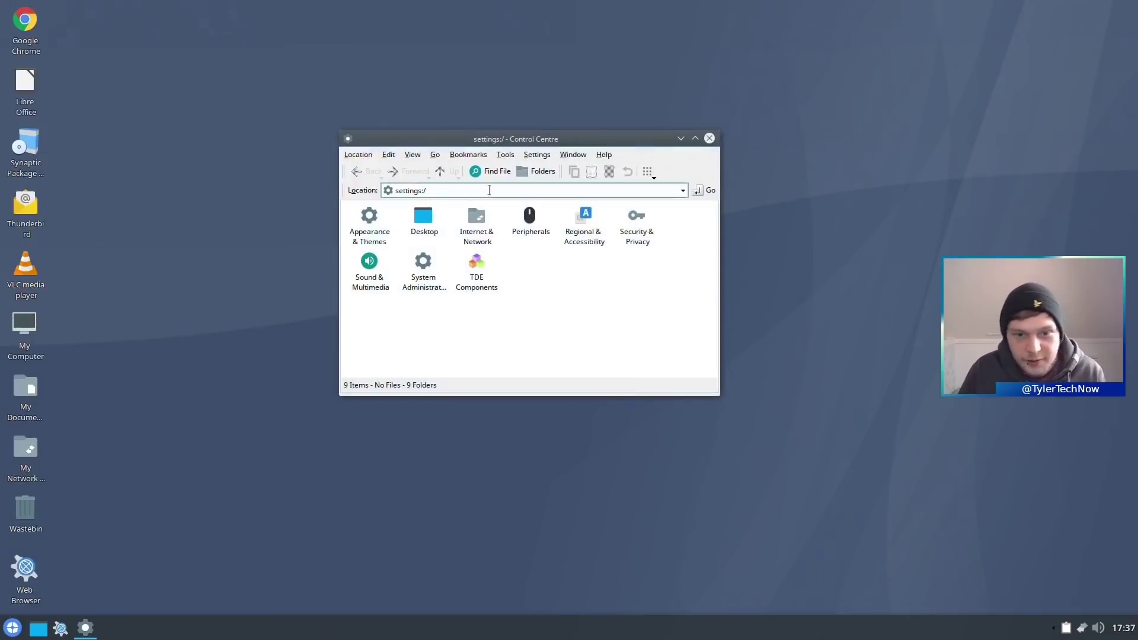
- Look through the Appearance & Themes and Desktop categories, including the desktop's Configure Desktop settings
left_click(379, 236)
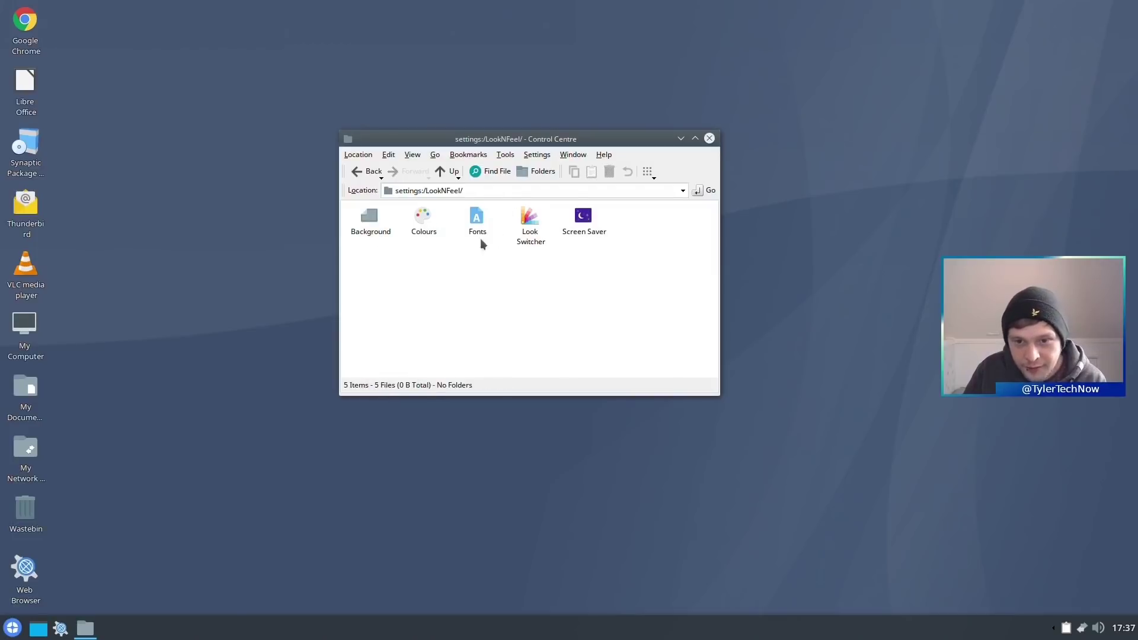
left_click(368, 172)
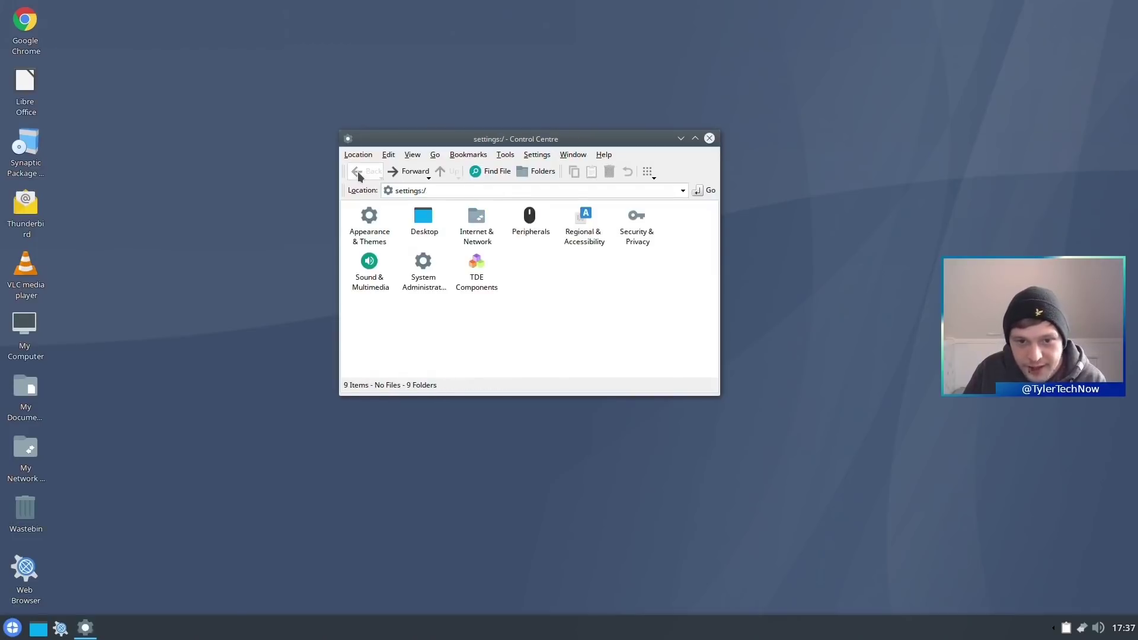
left_click(425, 219)
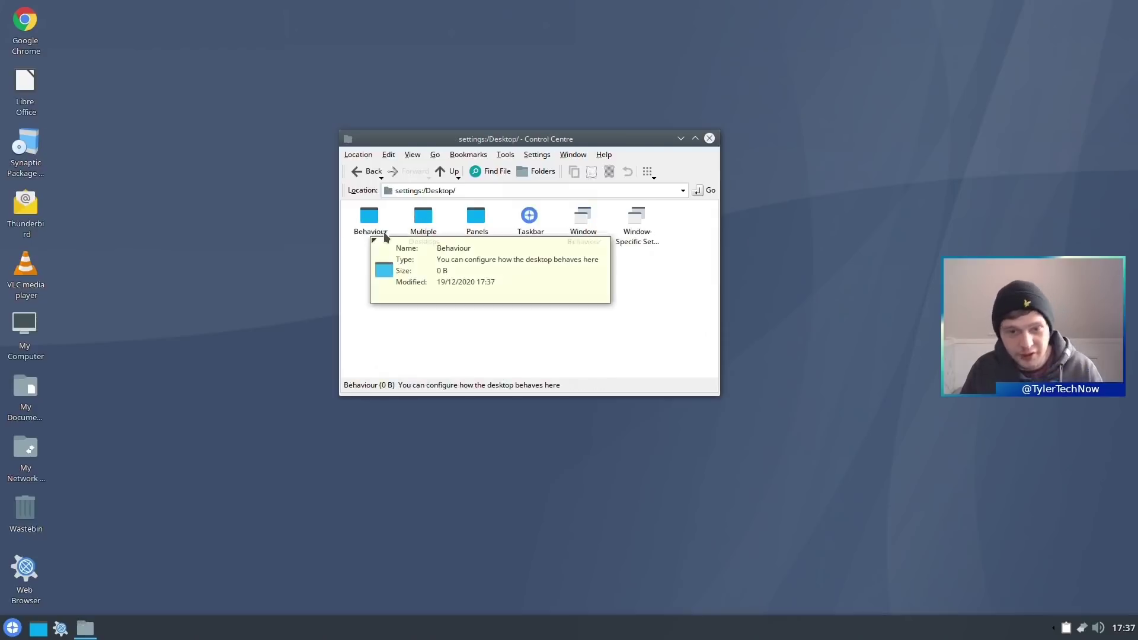
right_click(202, 160)
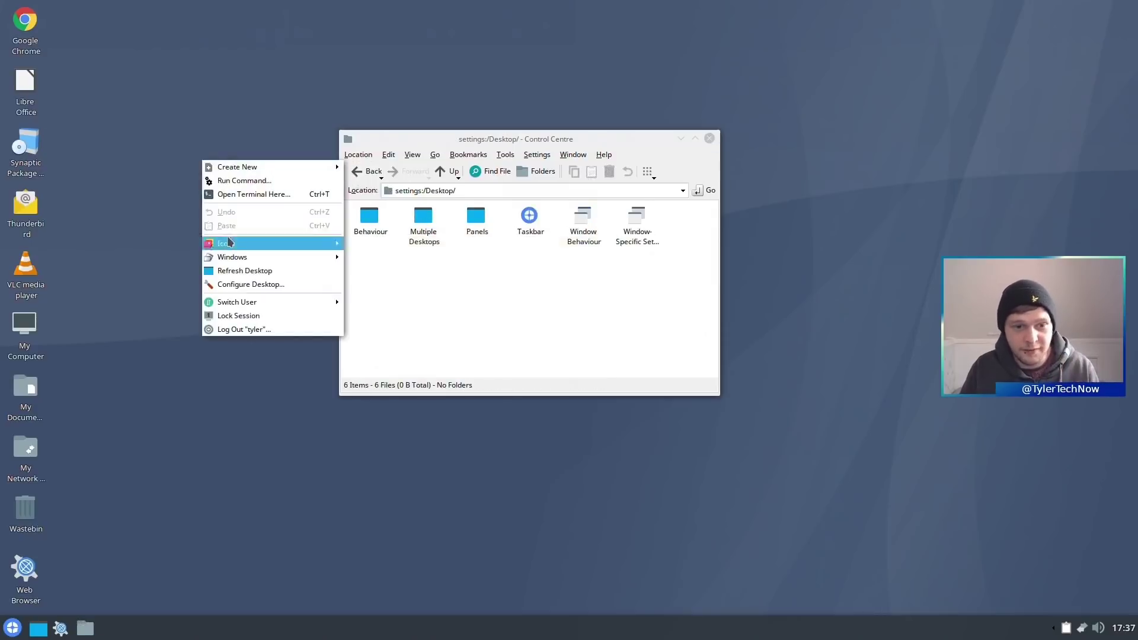
left_click(249, 286)
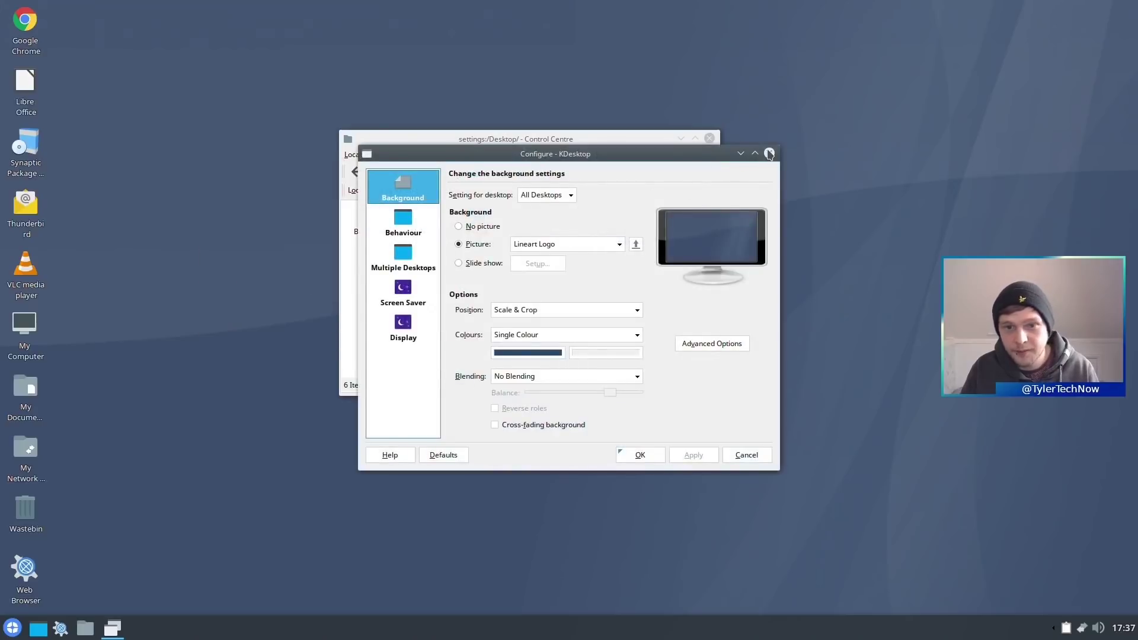
left_click(769, 155)
left_click(356, 172)
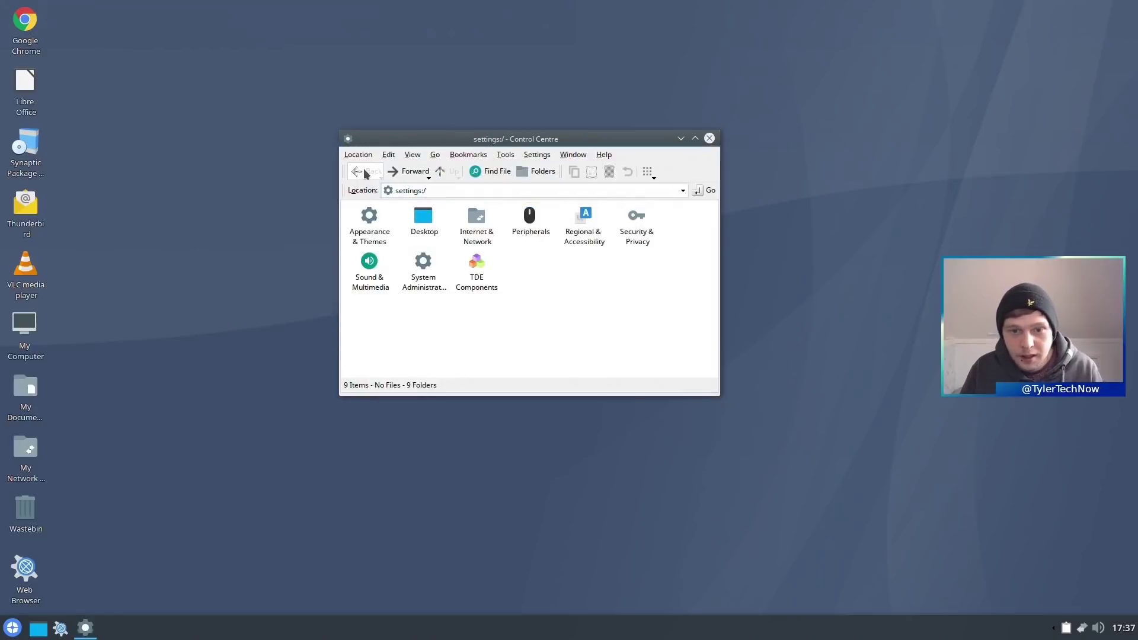
- Inspect the Internet & Network modules Local Network Browsing, Proxy and Zeroconf, then return to the categories
left_click(490, 241)
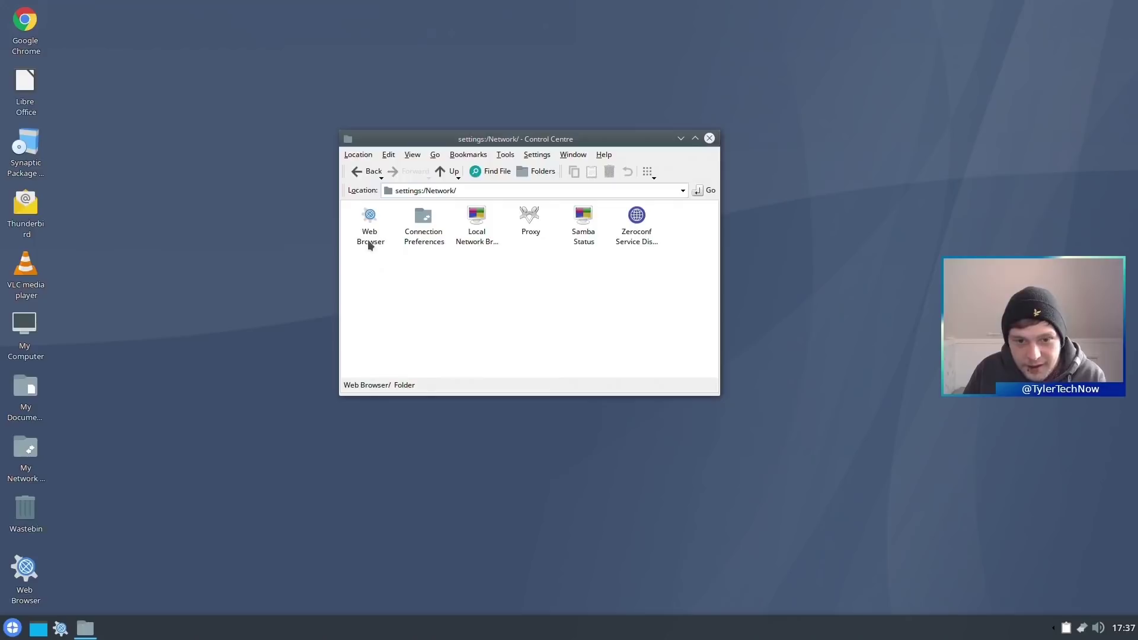
left_click(469, 238)
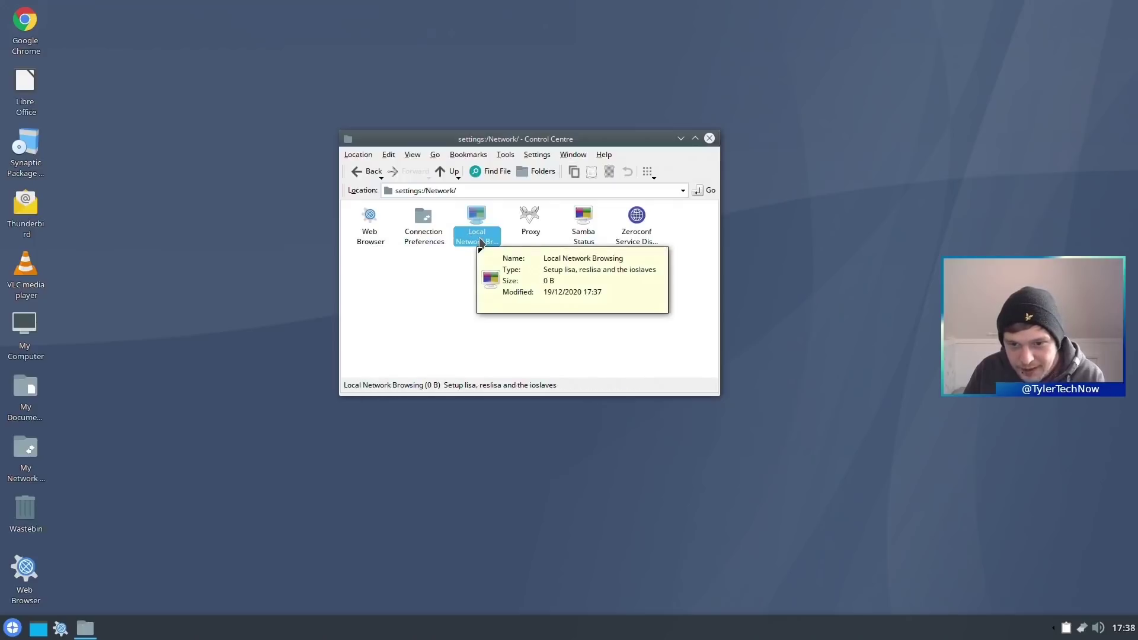
left_click(534, 228)
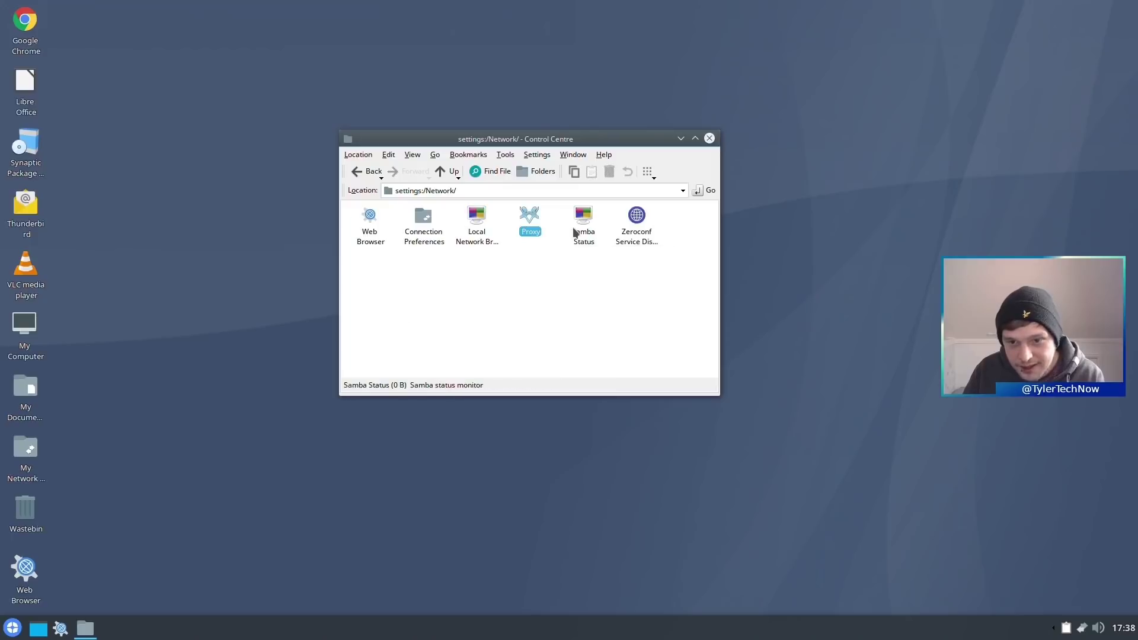
left_click(642, 242)
left_click(369, 172)
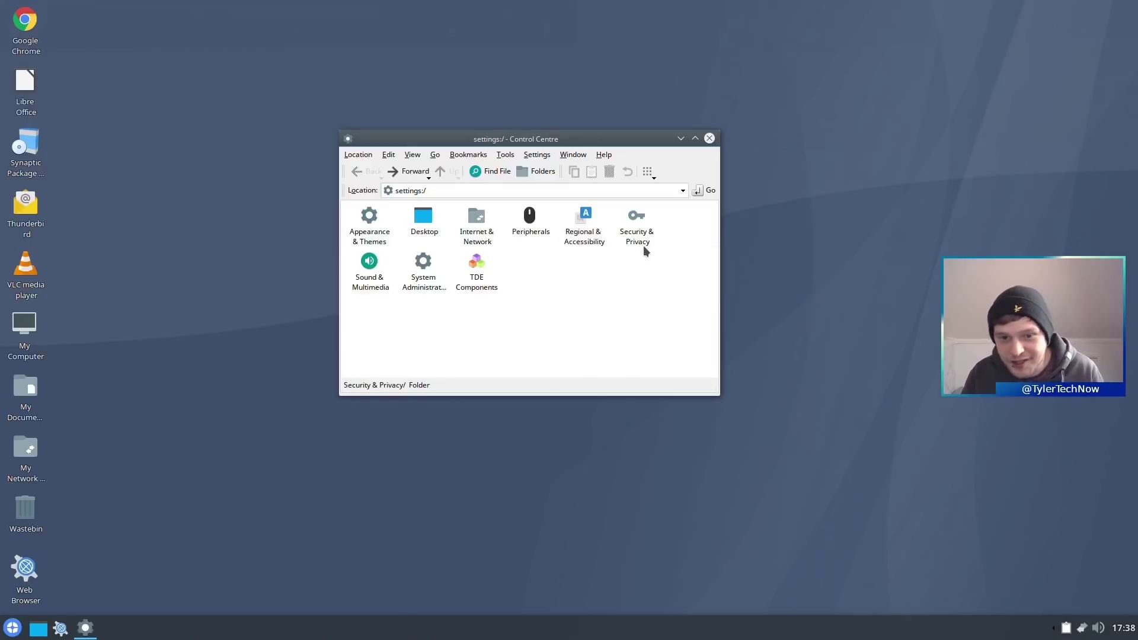
left_click(424, 287)
left_click(476, 288)
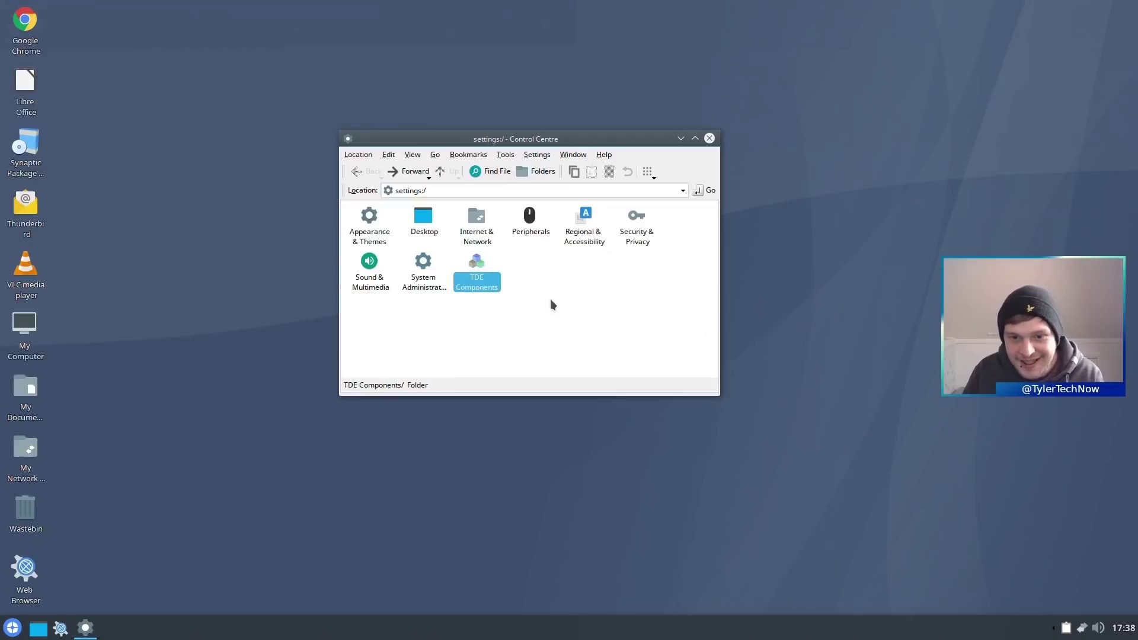
- Under TDE Components > TDE Performance, try the Never memory-minimising option
double_click(479, 286)
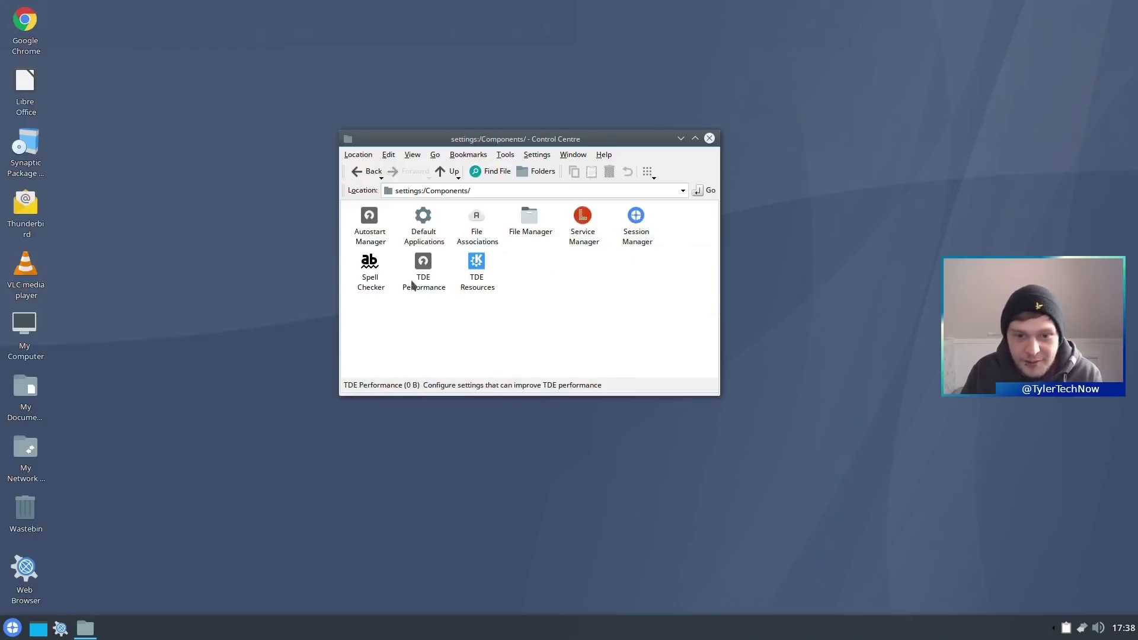
left_click(423, 261)
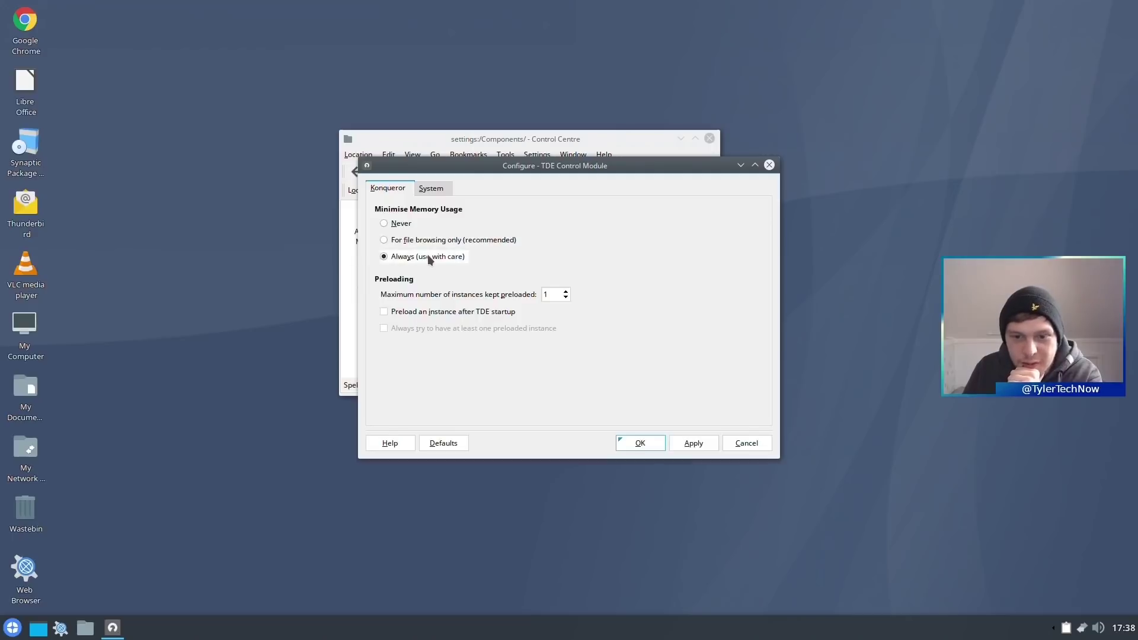
left_click(386, 224)
left_click(632, 446)
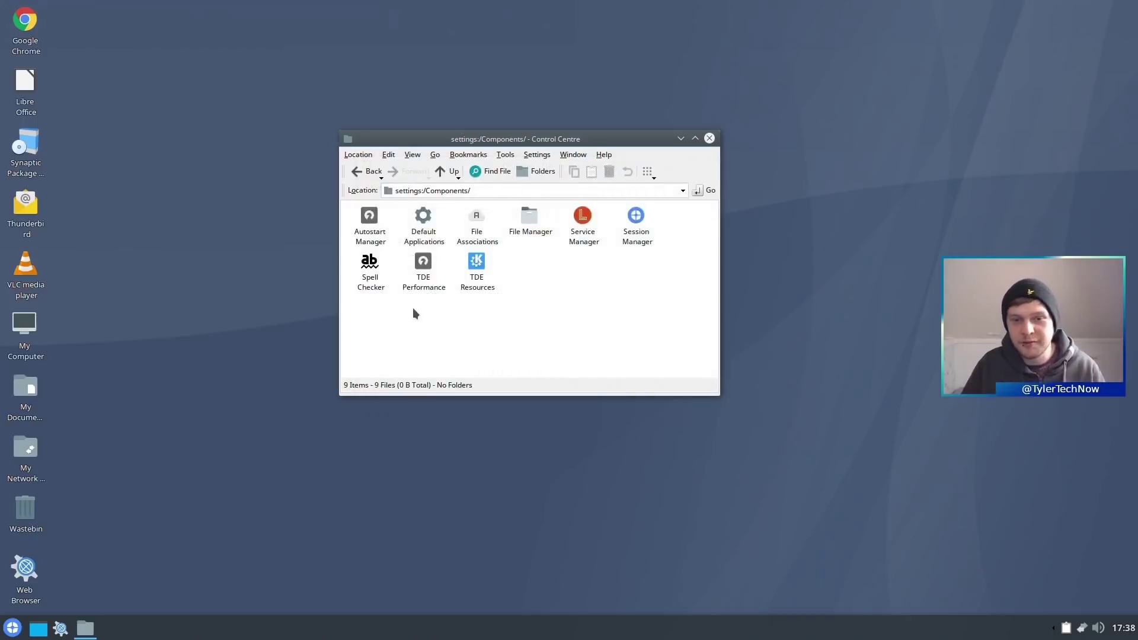
- Set memory minimising to 'For file browsing only (recommended)', apply it, and close Control Centre
left_click(428, 279)
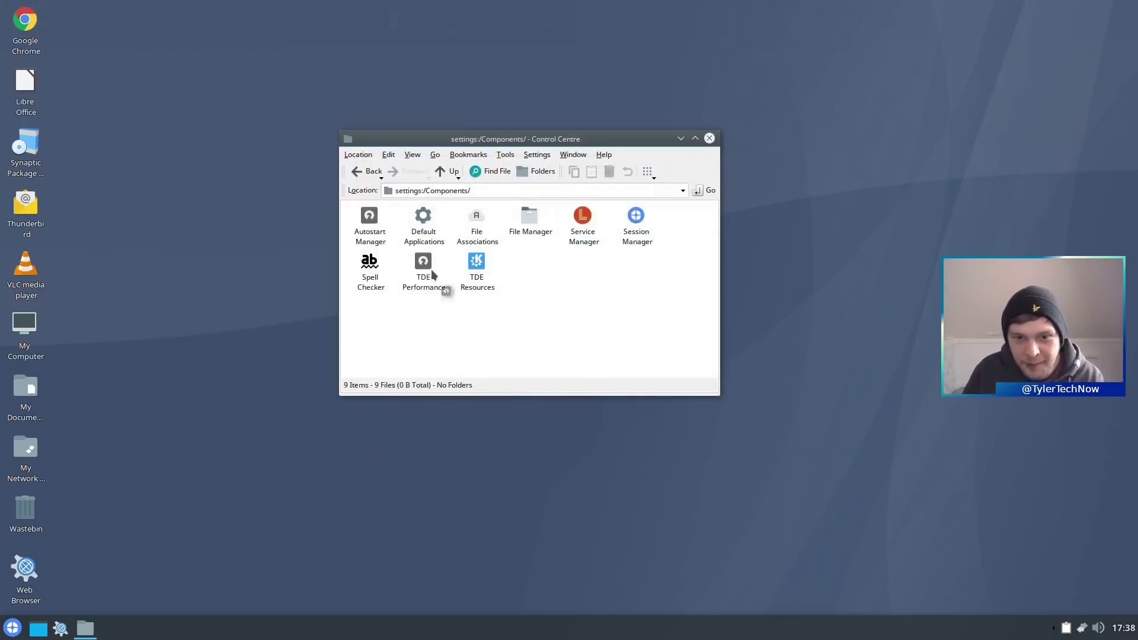
left_click(437, 239)
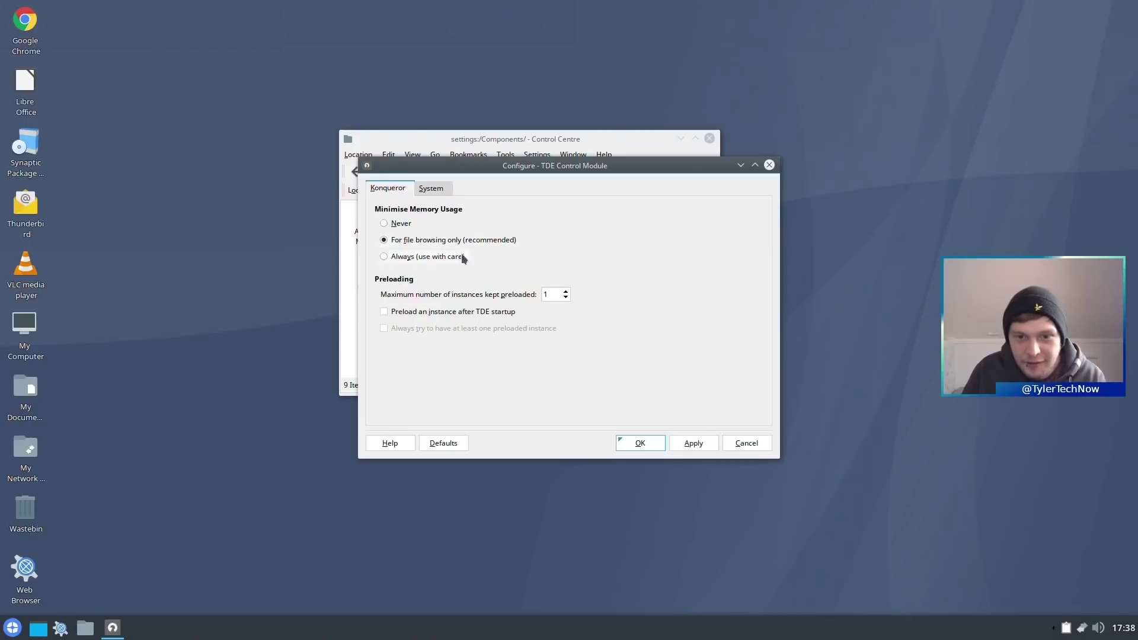
left_click(701, 449)
left_click(638, 446)
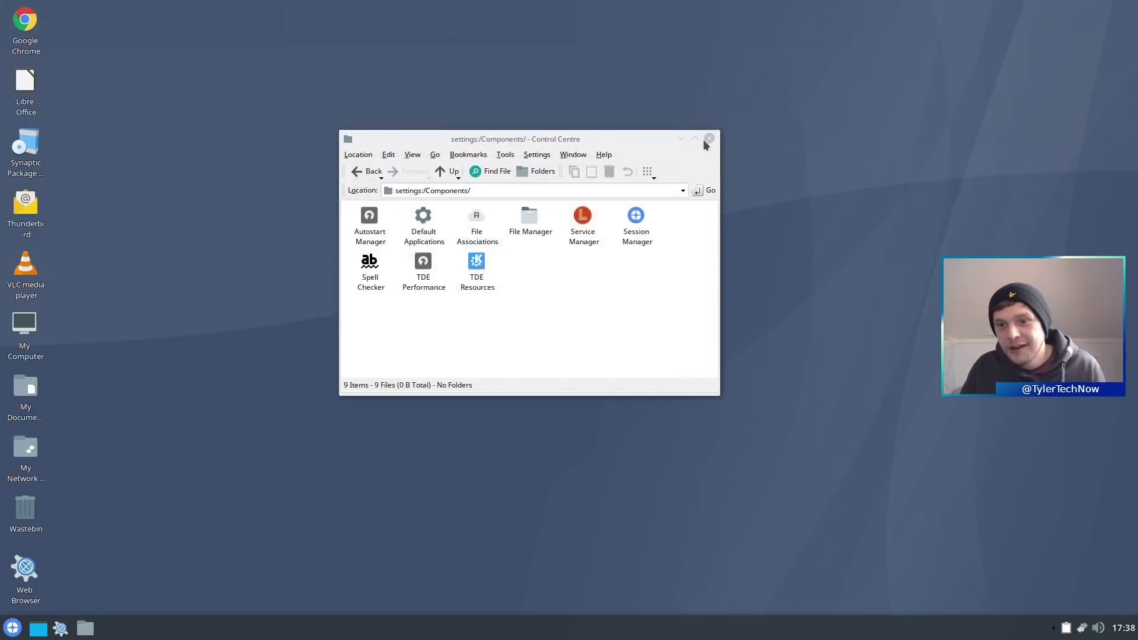
left_click(709, 138)
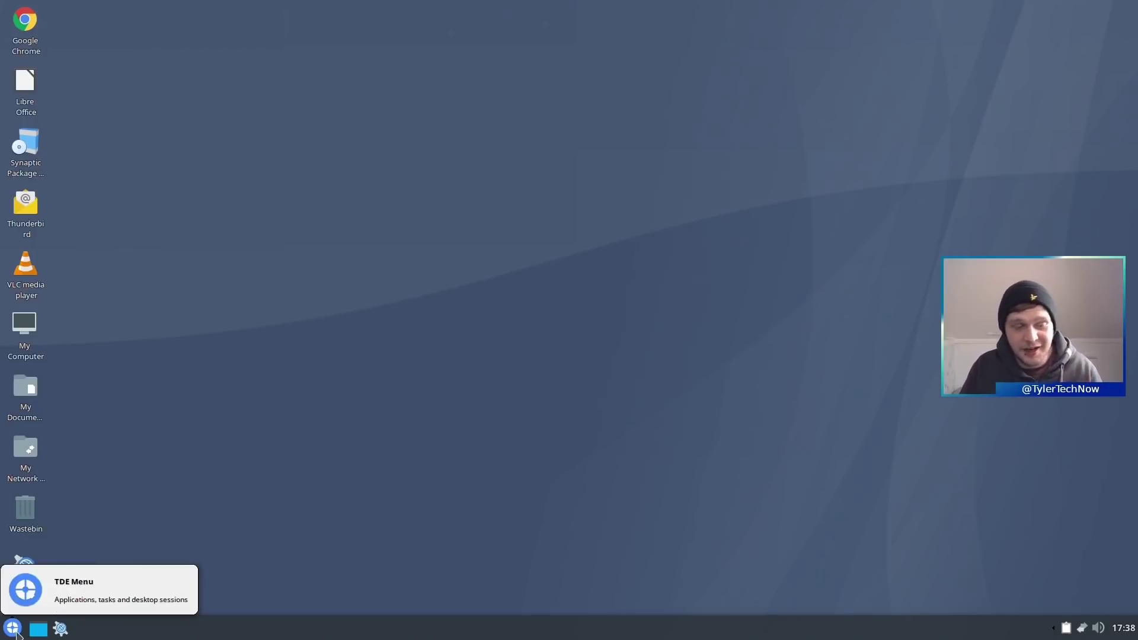
- Launch Google Chrome from the desktop and load youtube.com
left_click(13, 628)
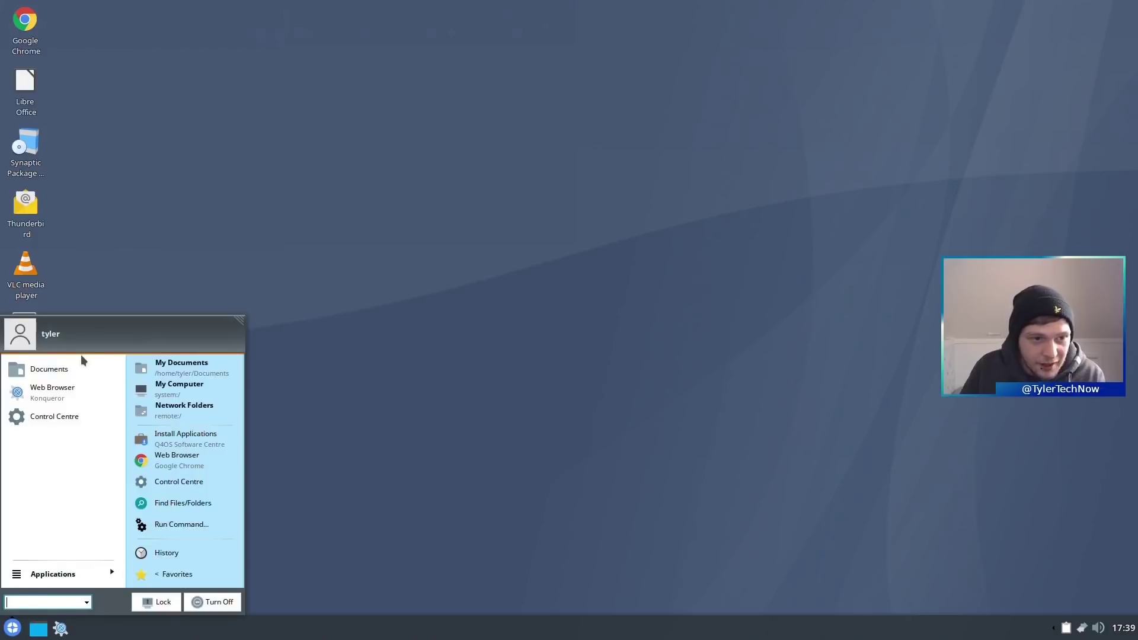
left_click(65, 91)
double_click(22, 53)
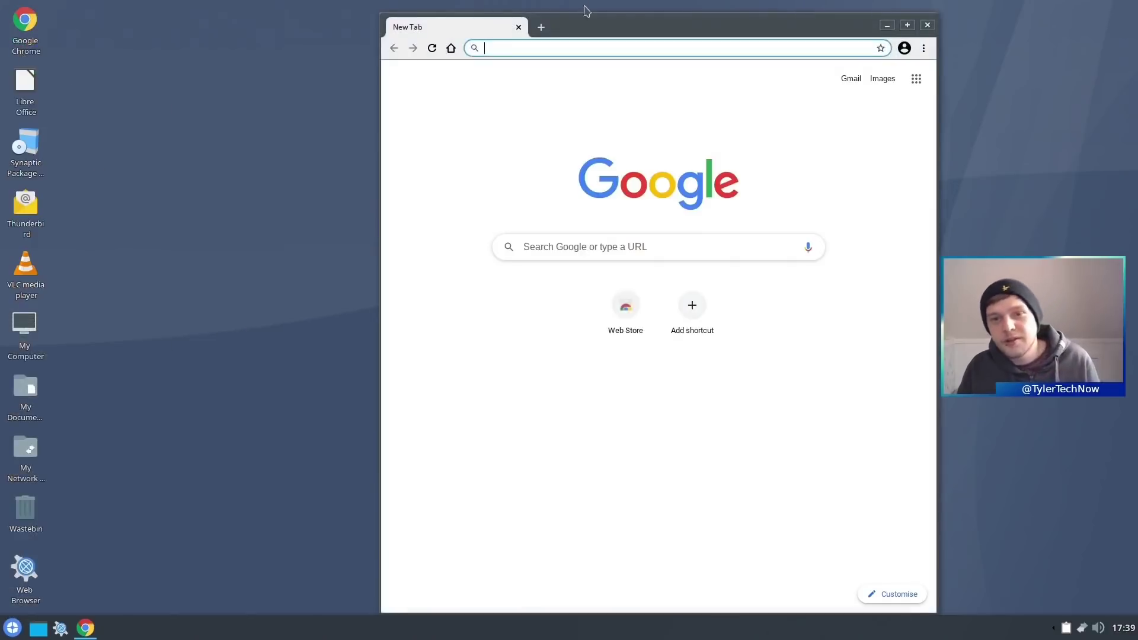
left_click_drag(581, 27, 443, 18)
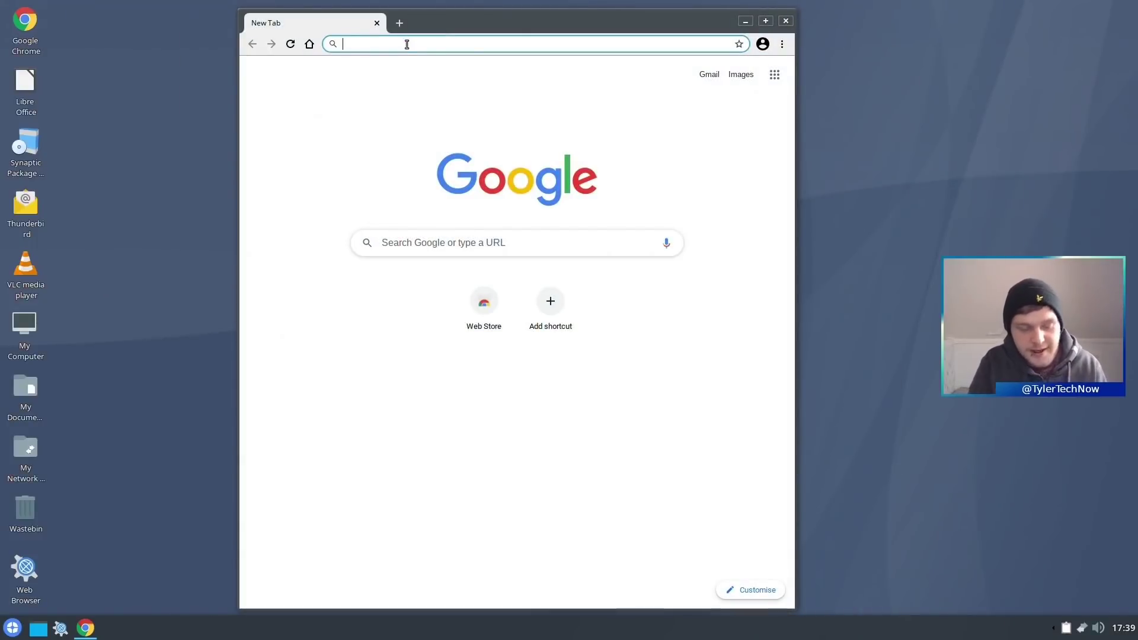
type("youtube.com")
key("Return")
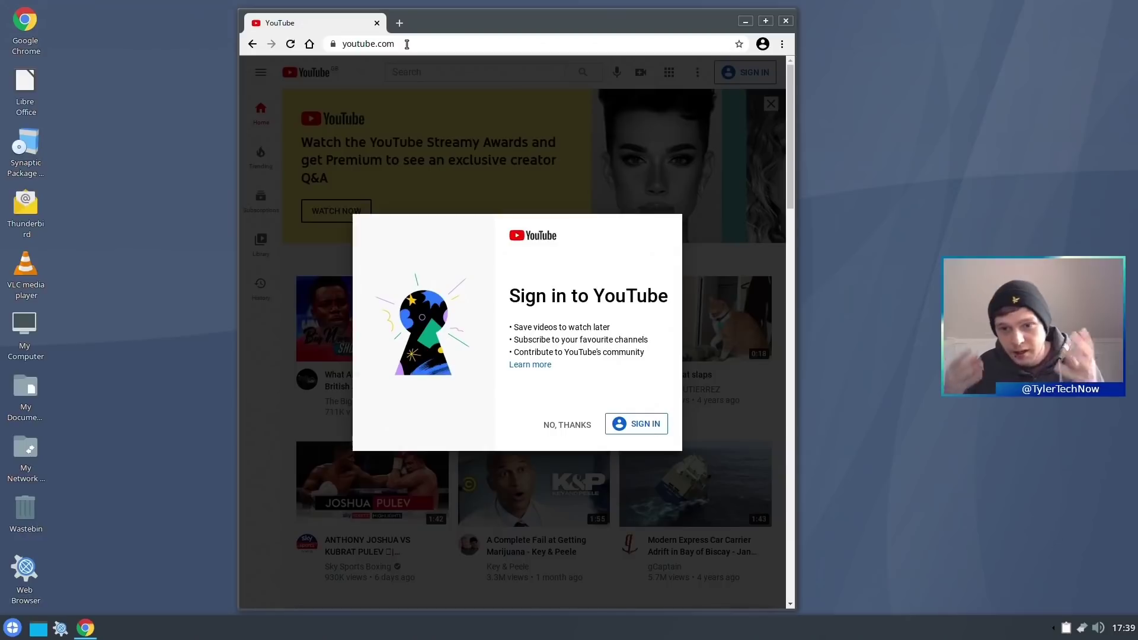
left_click(633, 422)
left_click(251, 44)
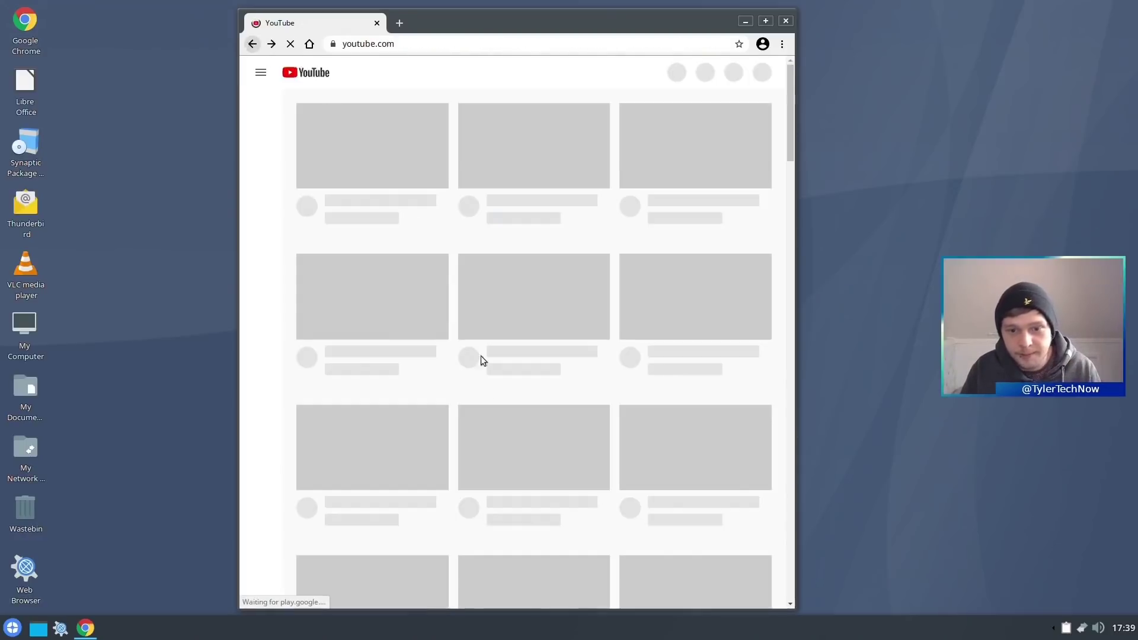
- Search 'screen tearing test' and play the first result past the ad, full screen, then windowed
type("sc")
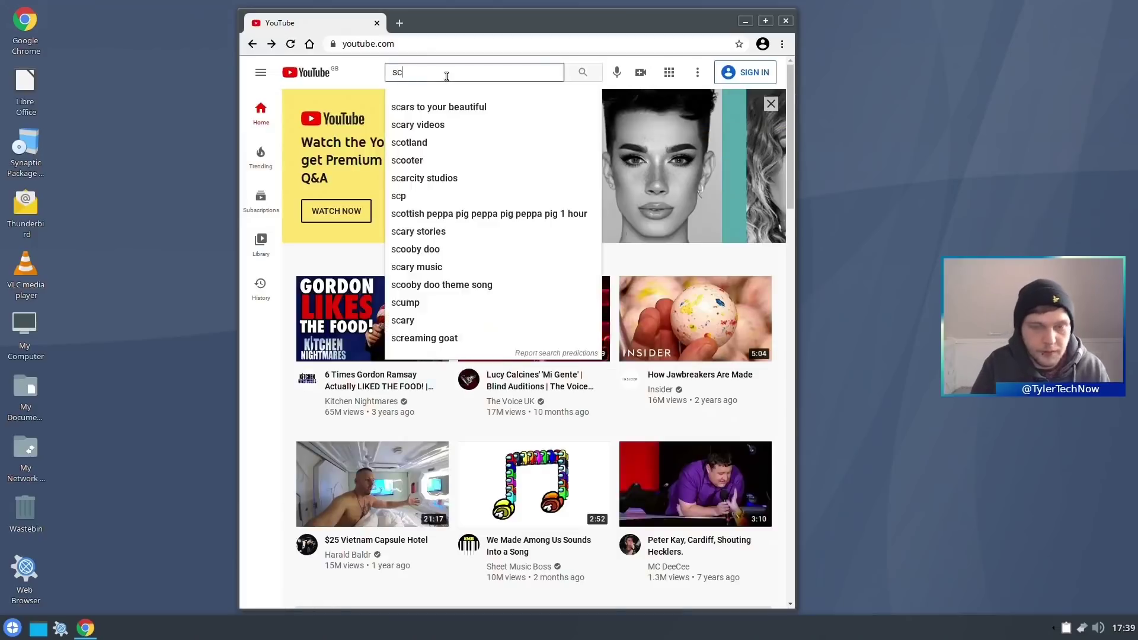
type("reen tearing test")
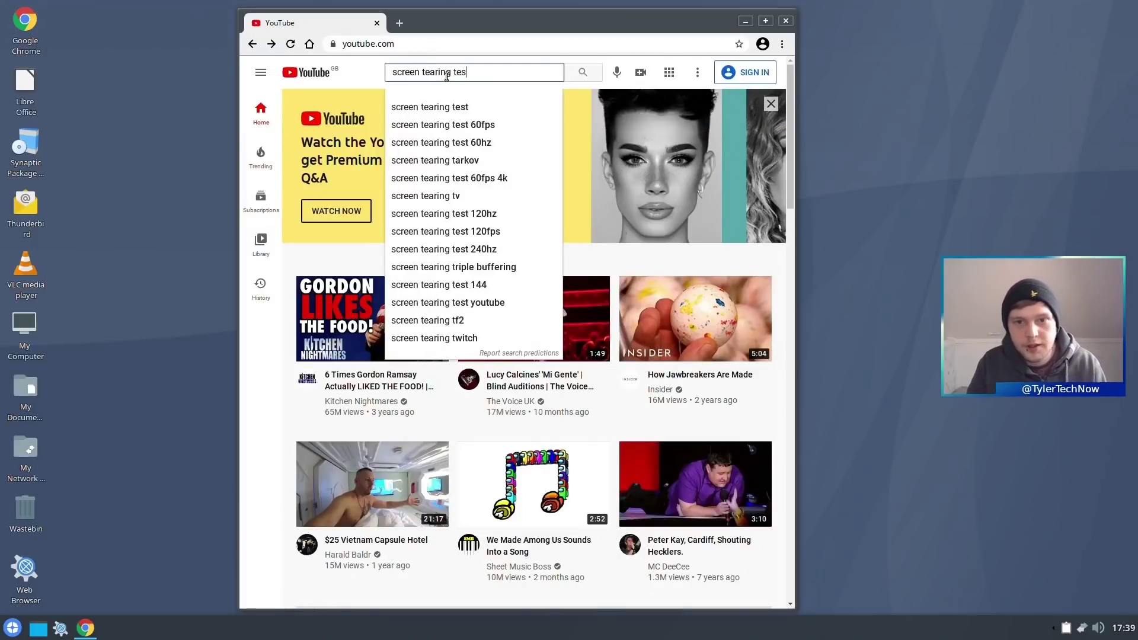
key("Return")
left_click(413, 177)
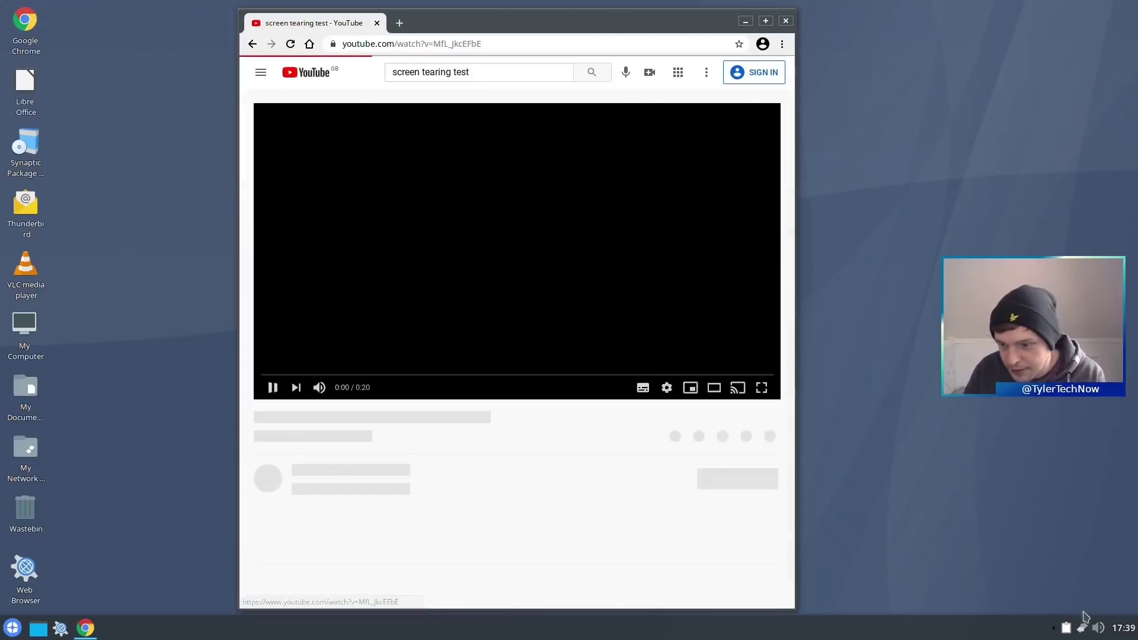
left_click(1090, 627)
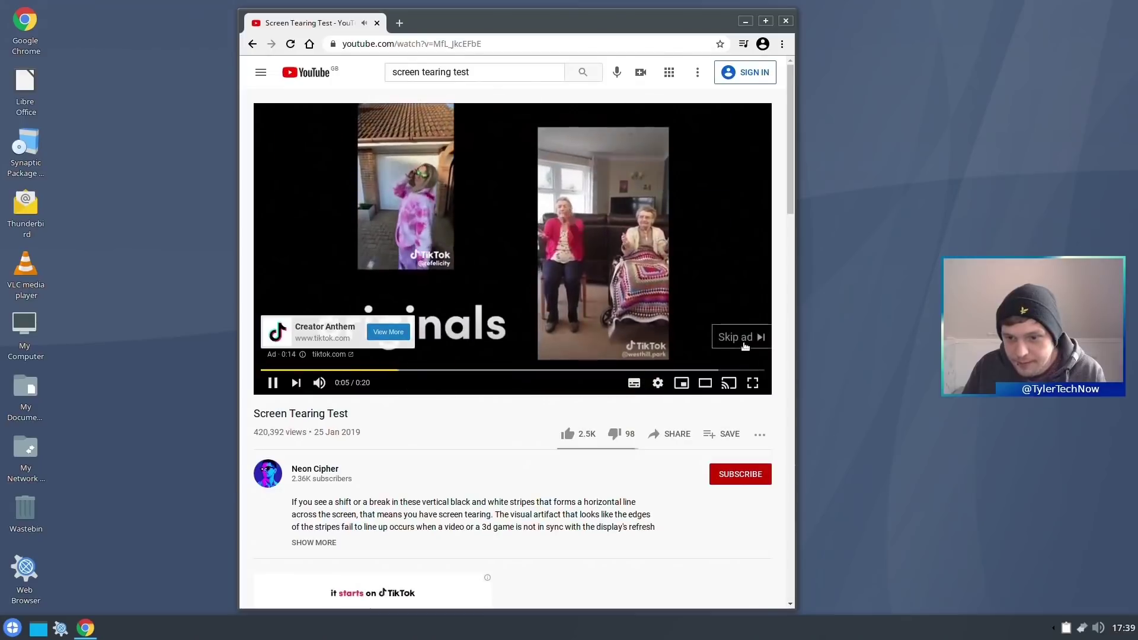
left_click(742, 334)
left_click(753, 383)
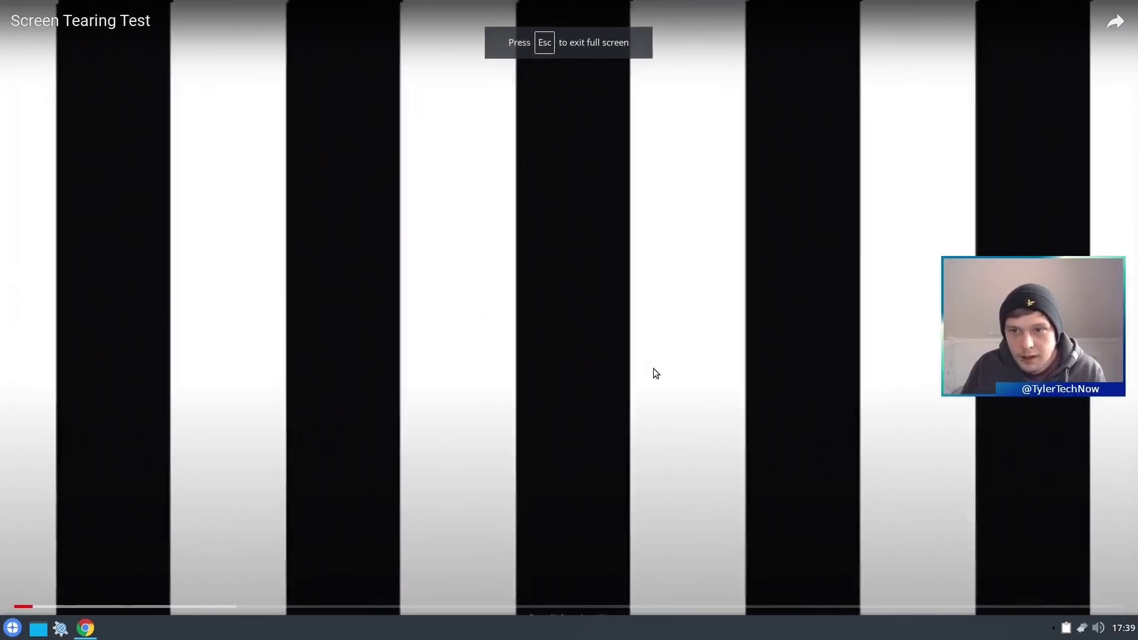
mouse_move(673, 4)
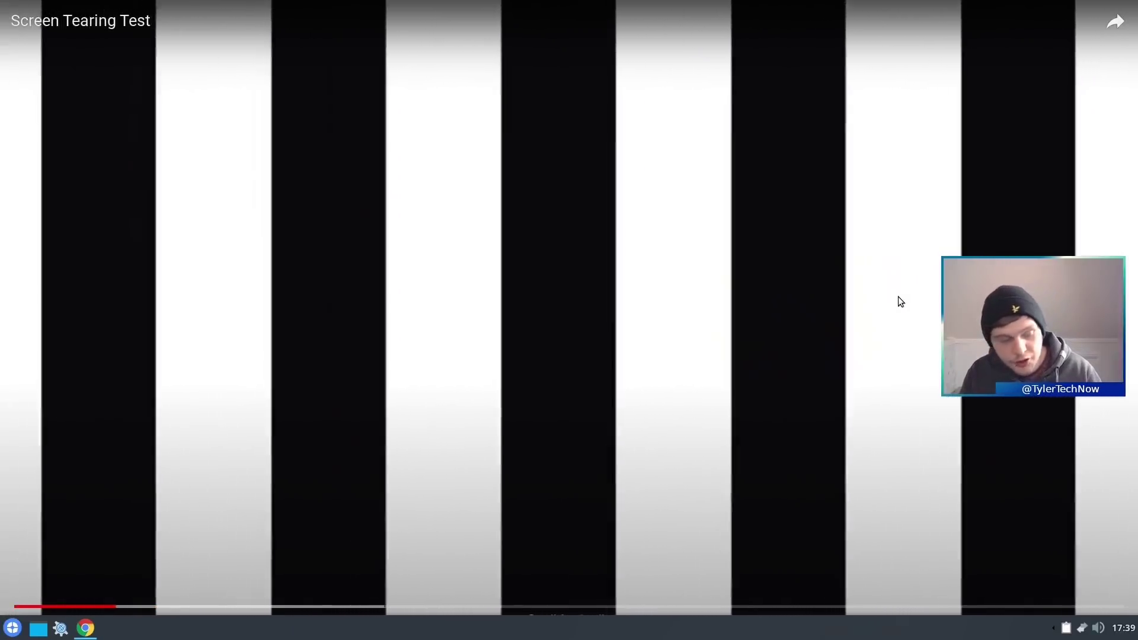
key("Escape")
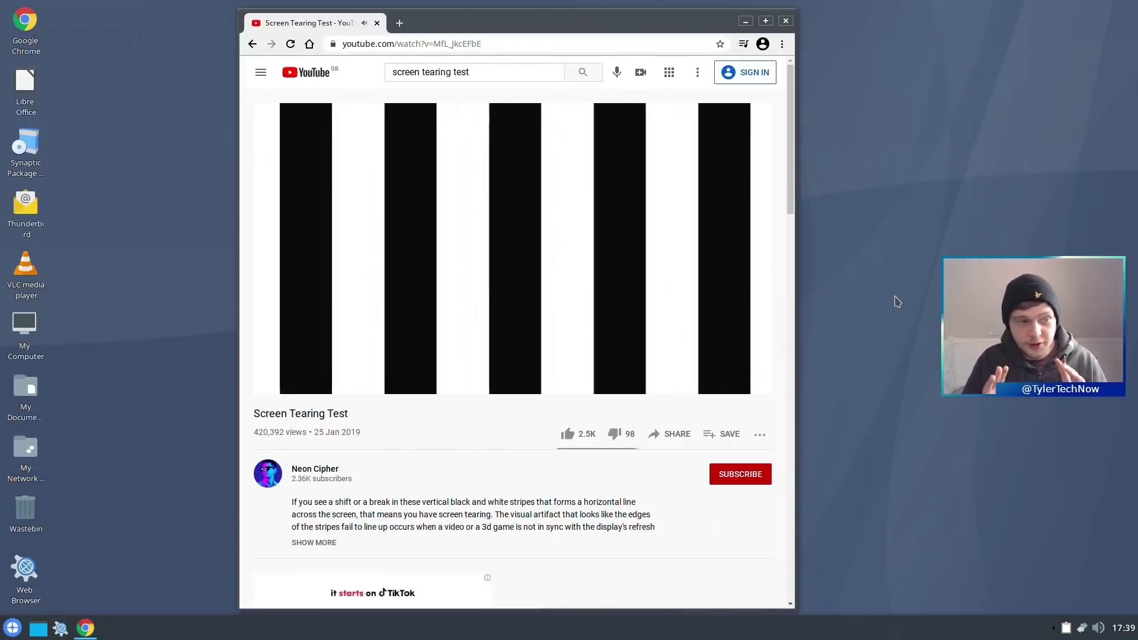
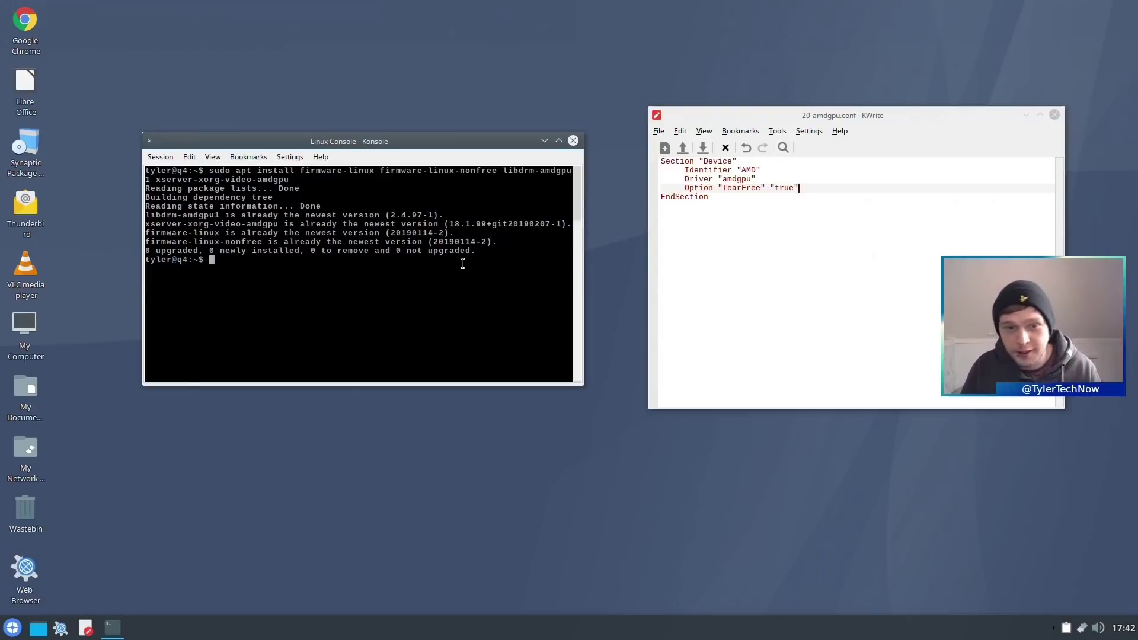
- In ~/Documents, list the files and sudo-copy 20-amdgpu.conf into /etc/X11/xorg.conf.d/
type("cd ~/Documents")
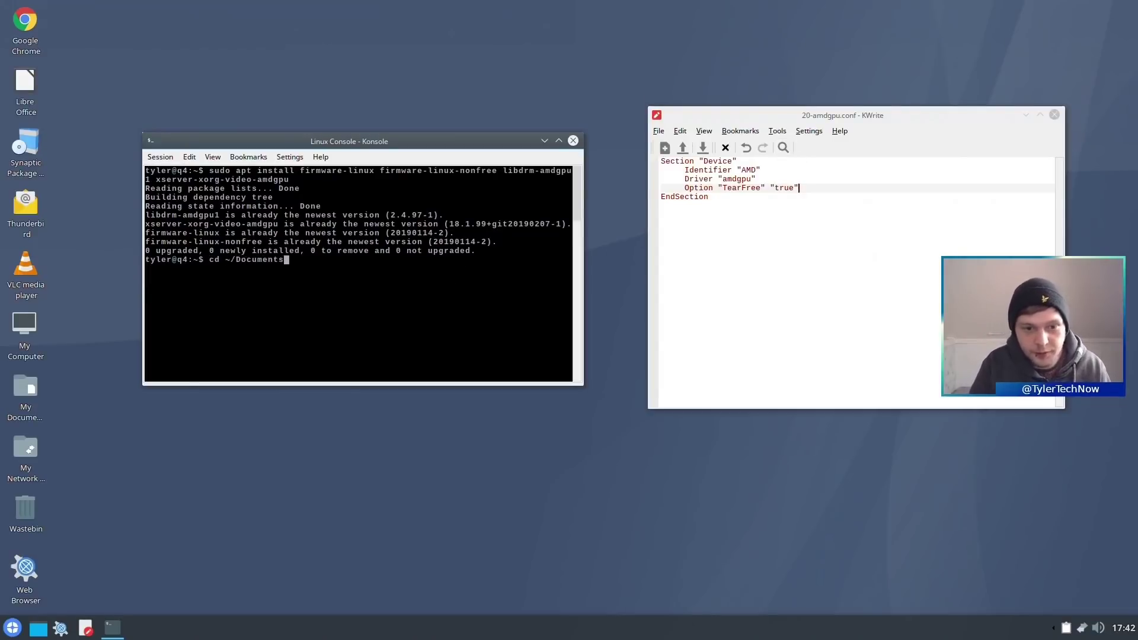
key("Return")
type("ls")
key("Return")
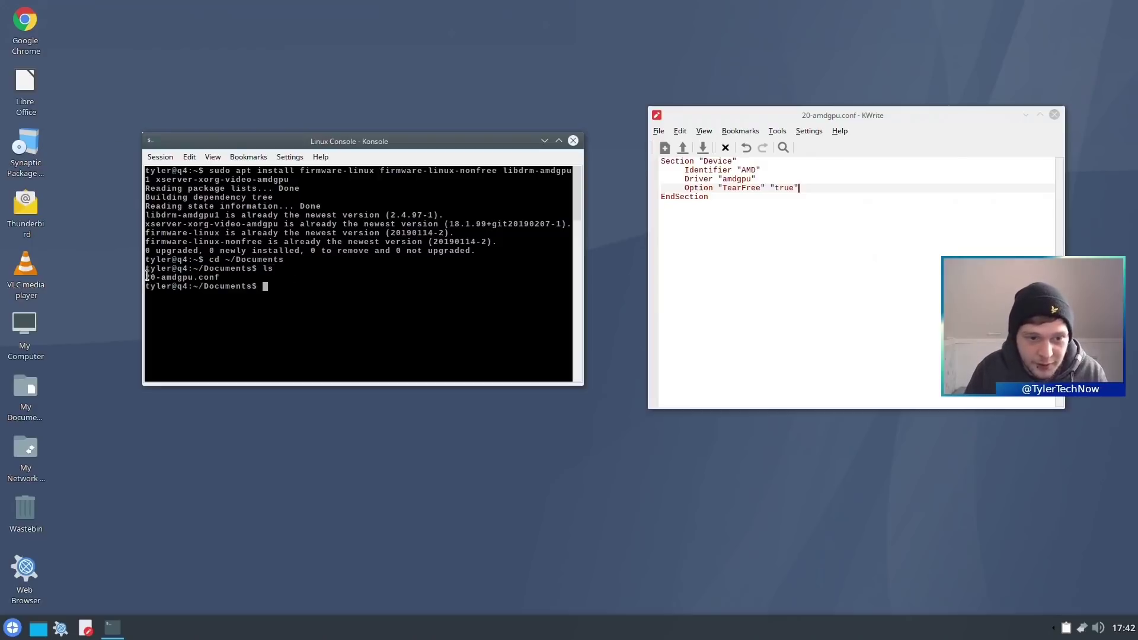
left_click_drag(147, 276, 221, 280)
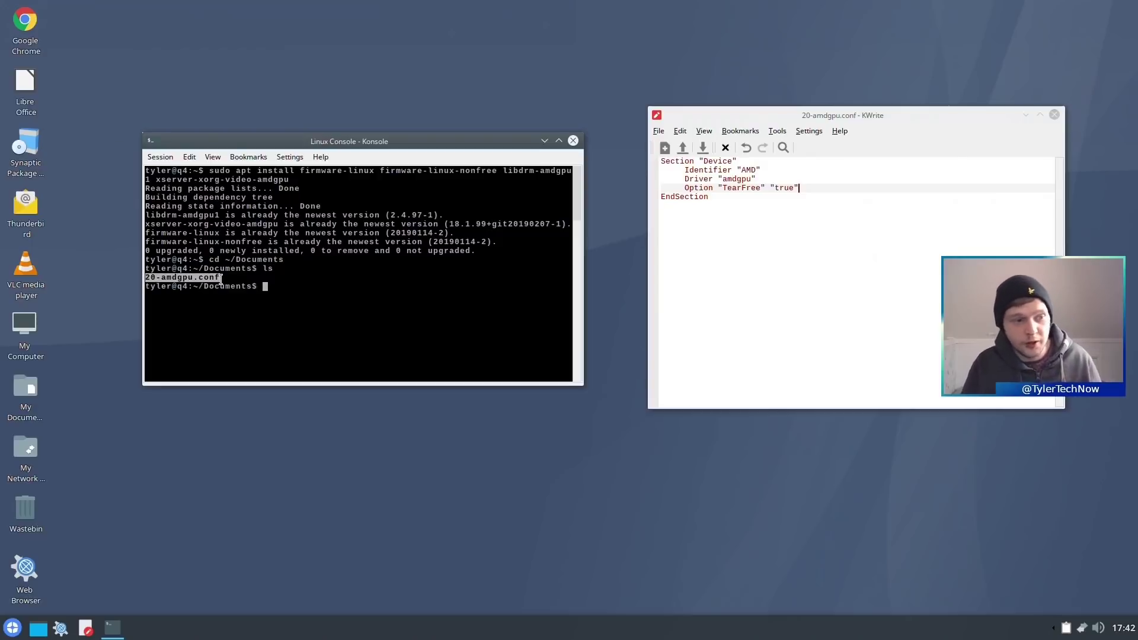
left_click(277, 300)
type("sudo")
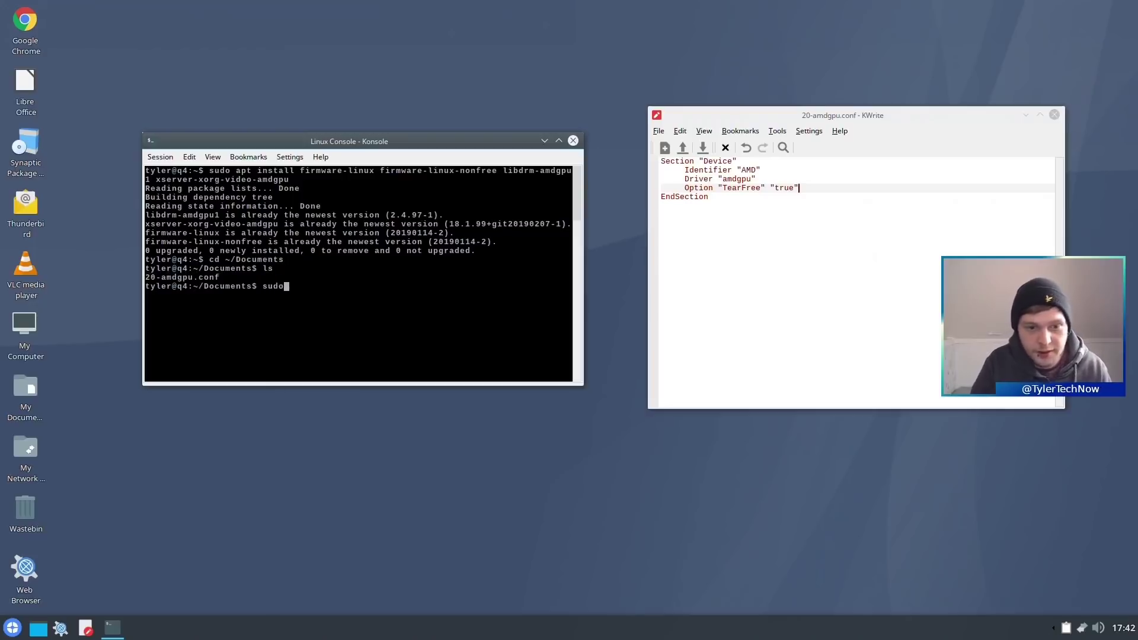
type(" cp 20-amdgpu.conf ")
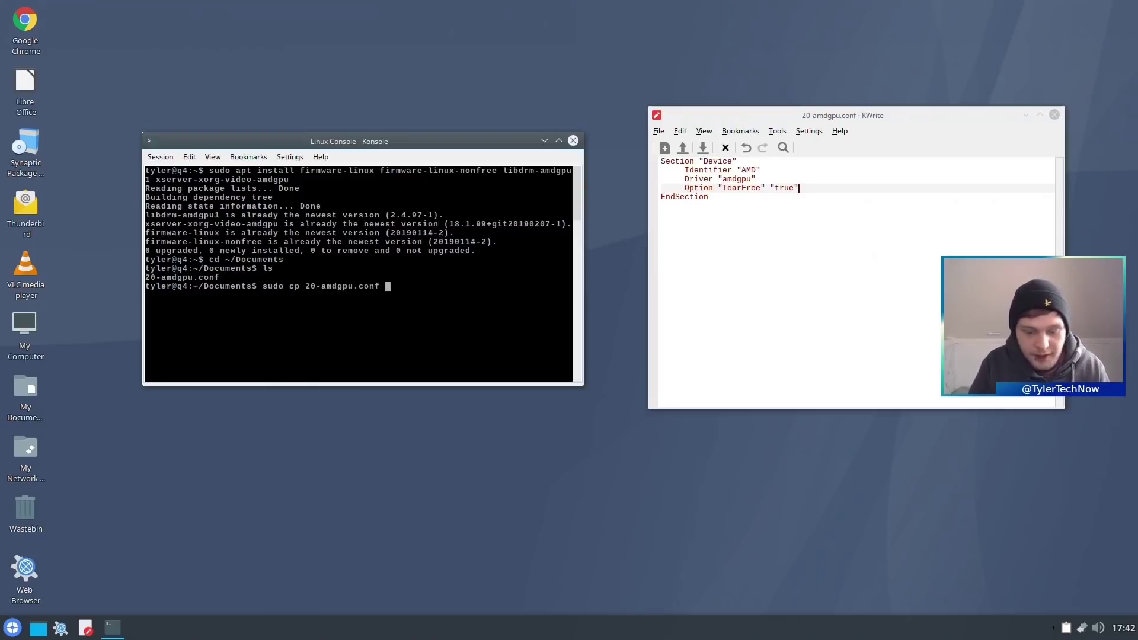
type("/etc/X1")
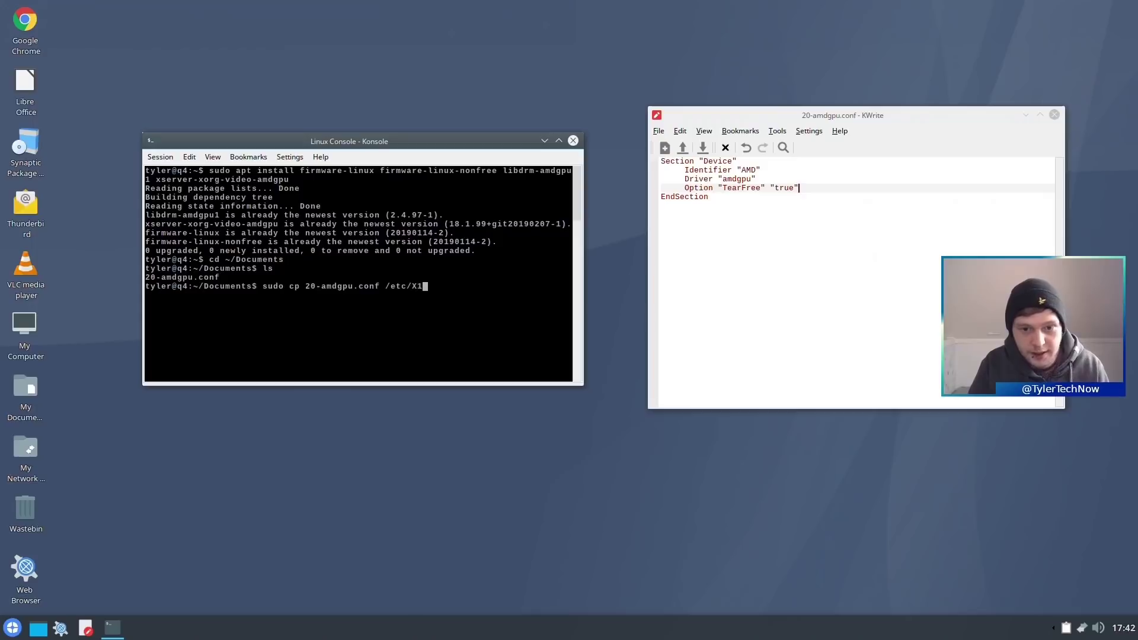
type("1/")
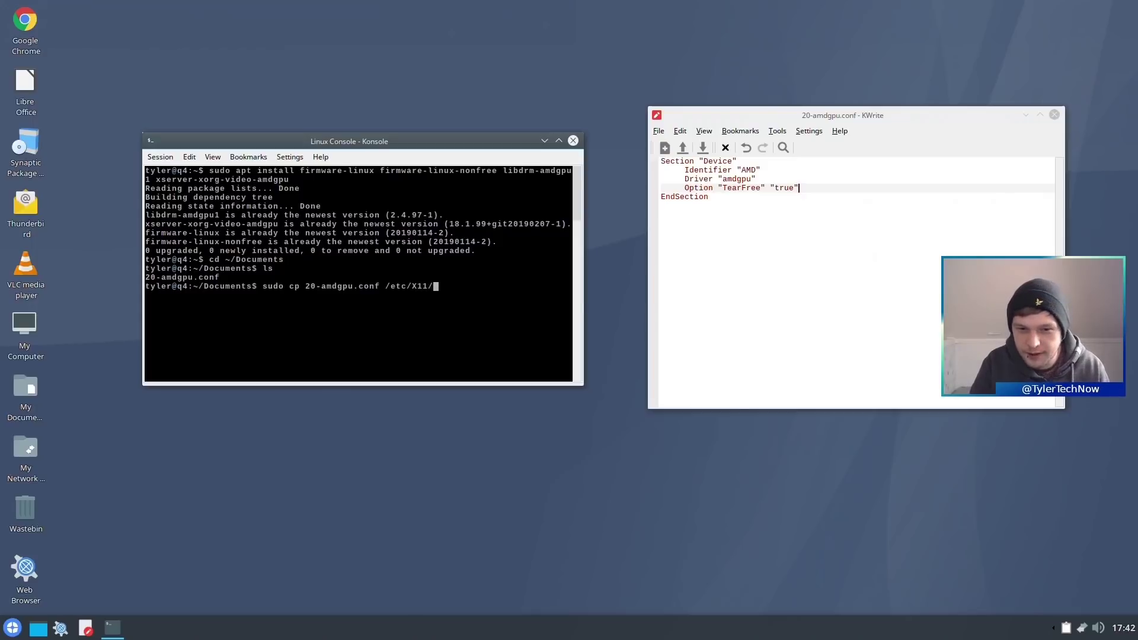
type("xorg.conf.d/")
key("Return")
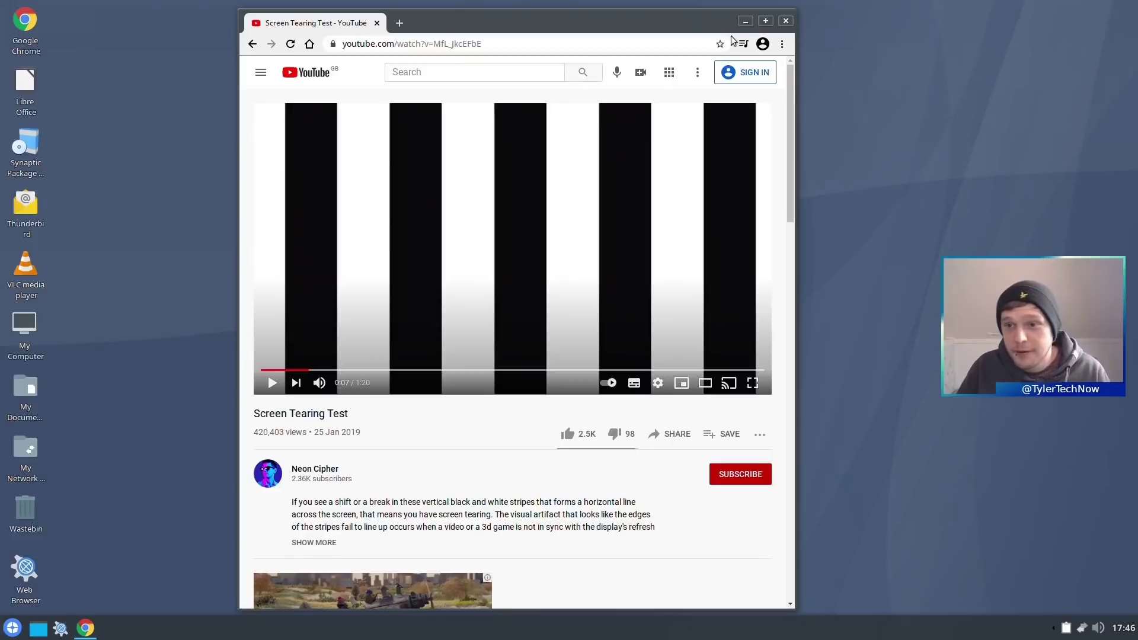
- Play the maximized Screen Tearing Test video full screen, skip ahead, exit full screen, and close Chrome
left_click(767, 21)
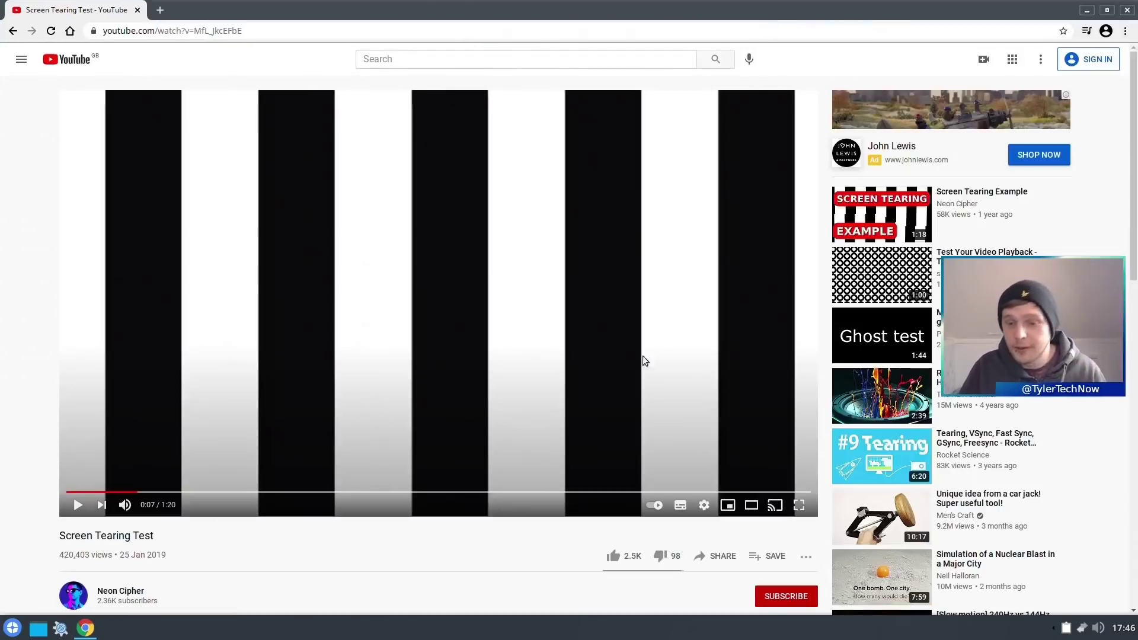
left_click(799, 504)
left_click(505, 312)
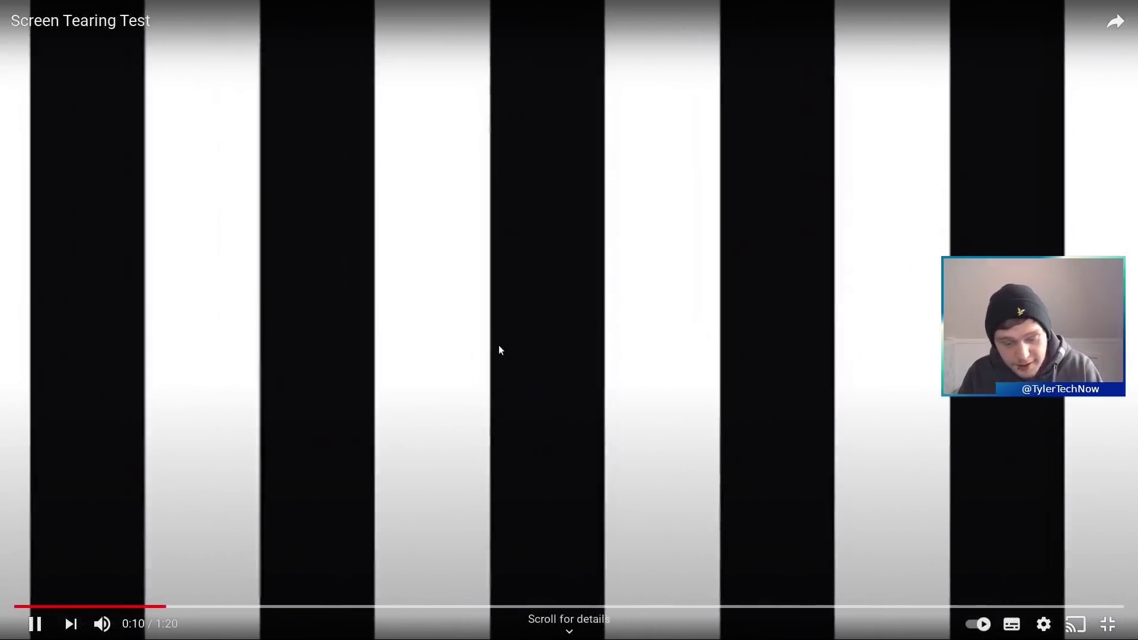
key("l")
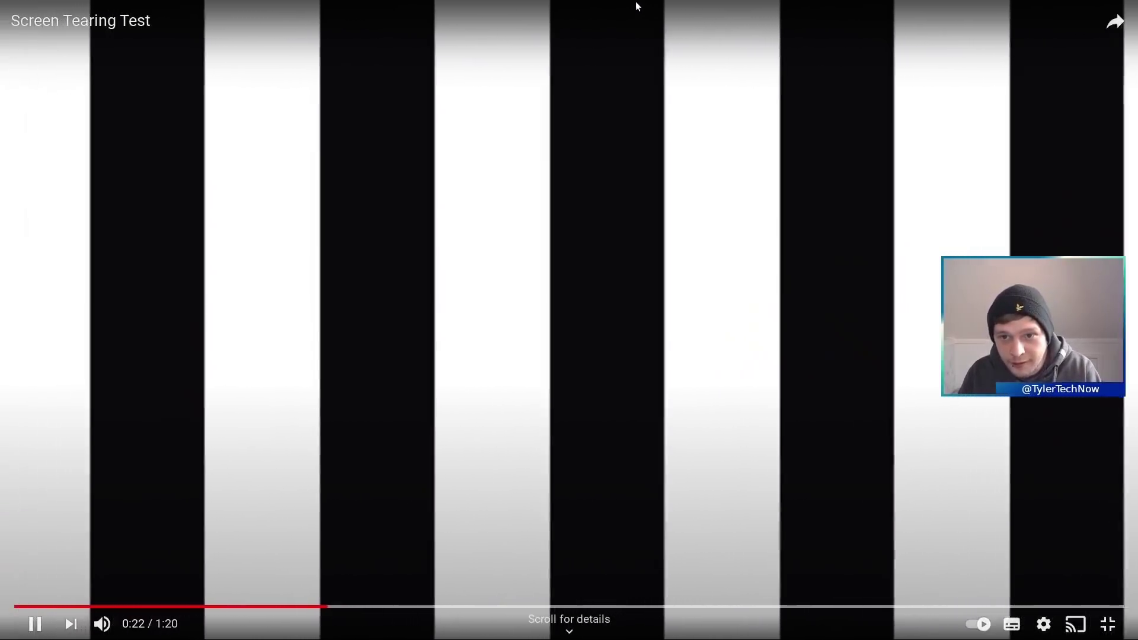
mouse_move(588, 54)
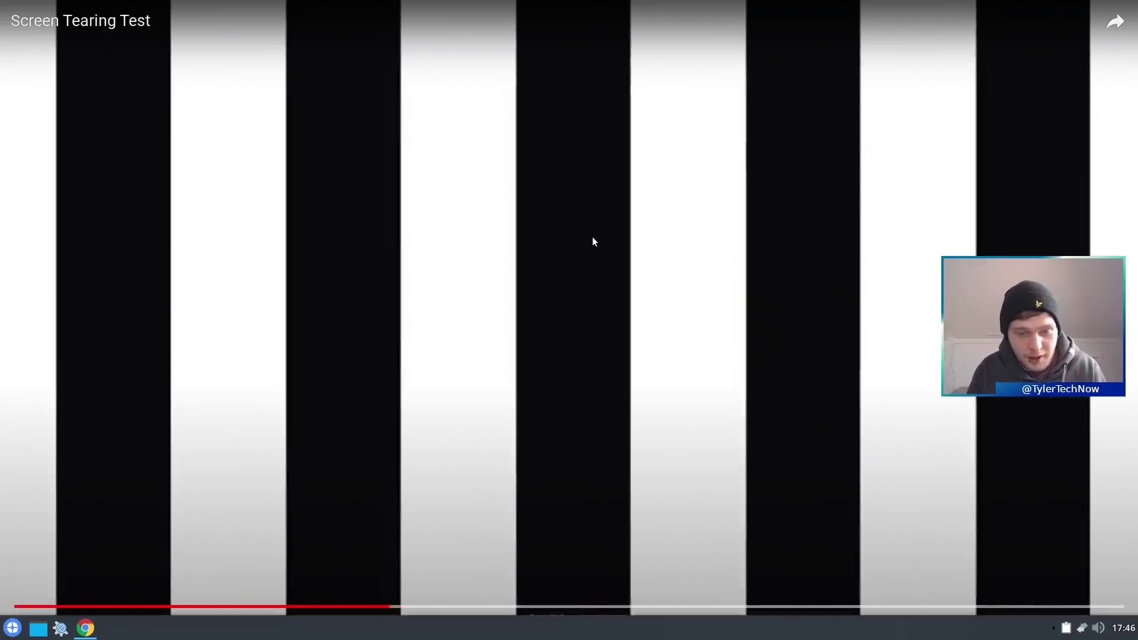
key("Escape")
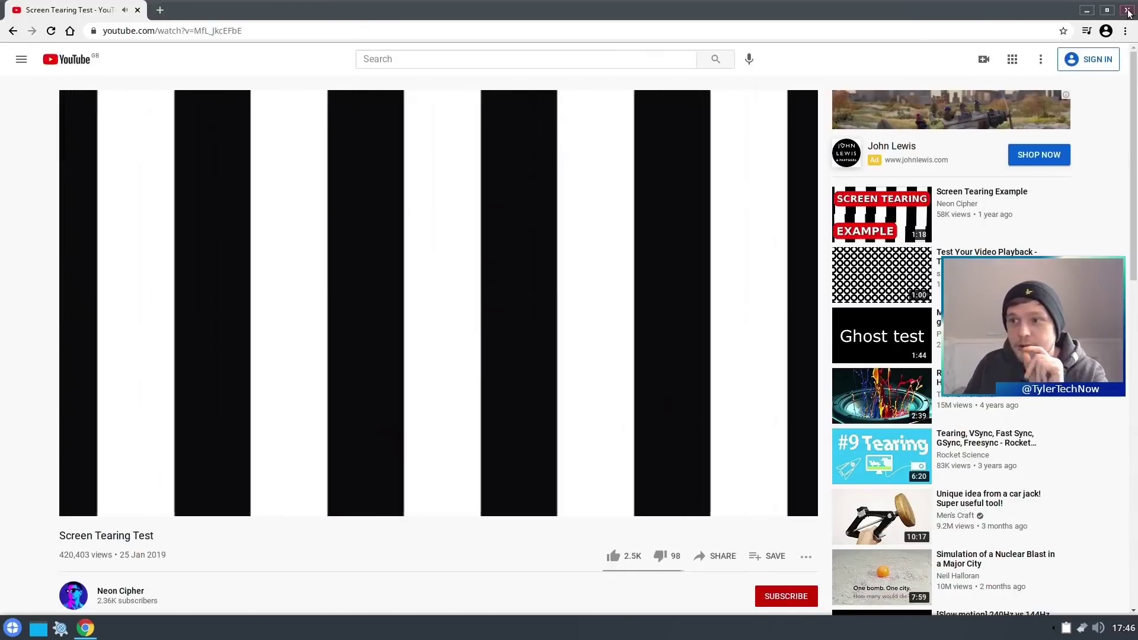
left_click(1128, 11)
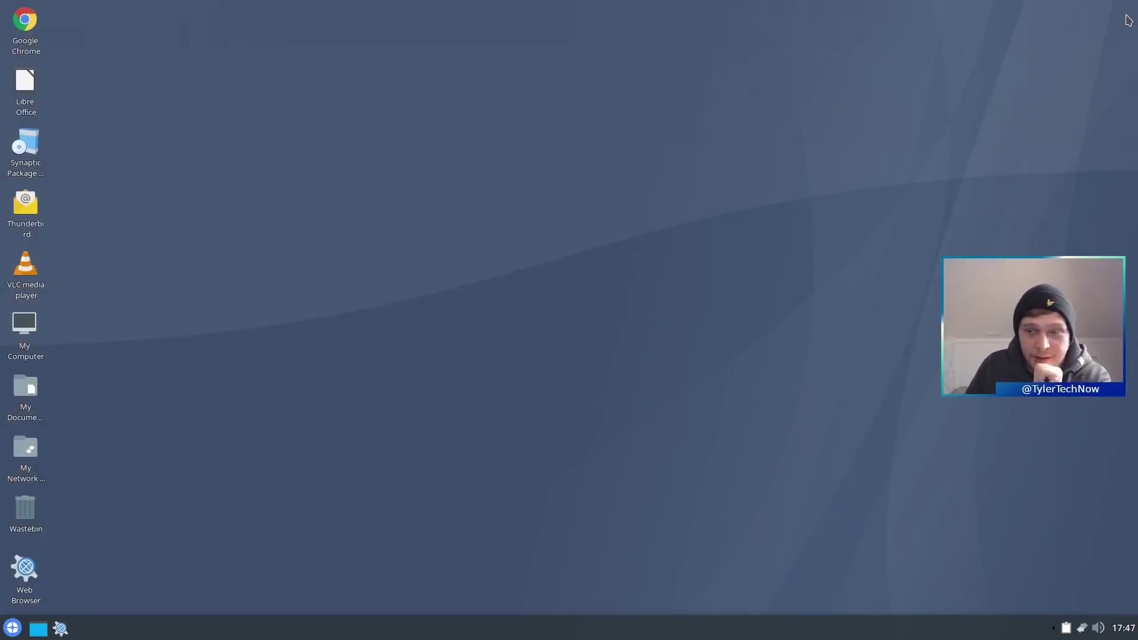
- Launch Konsole and run snap list and flatpak list to confirm neither is installed
left_click(7, 632)
type("konsole")
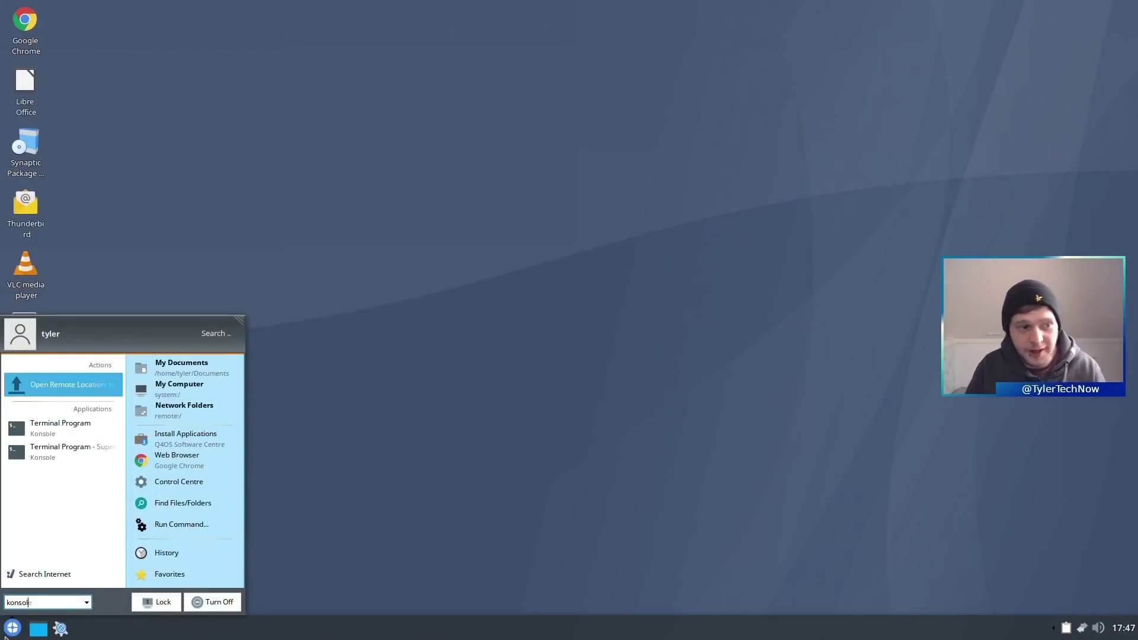
key("Down")
key("Return")
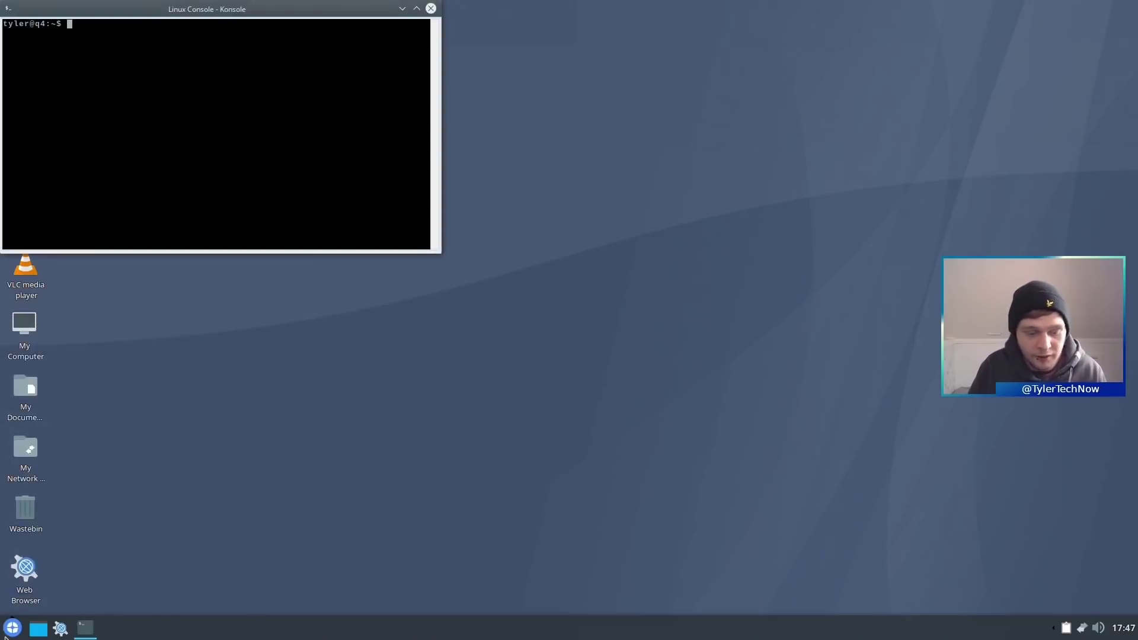
type("snap list")
key("Return")
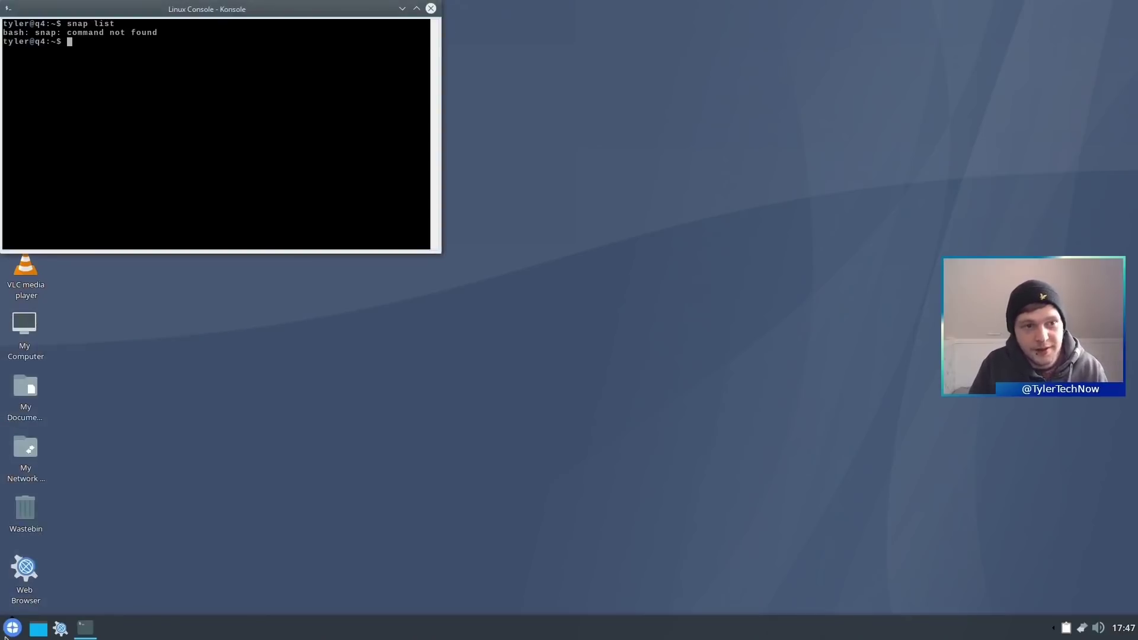
type("flatpa")
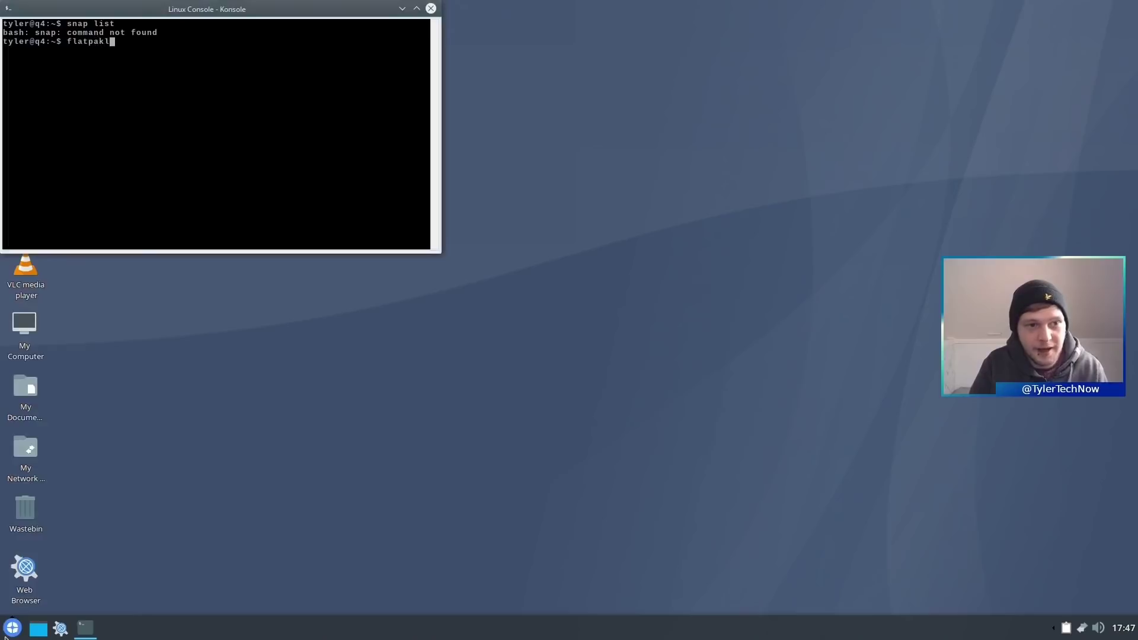
type("k list")
key("Return")
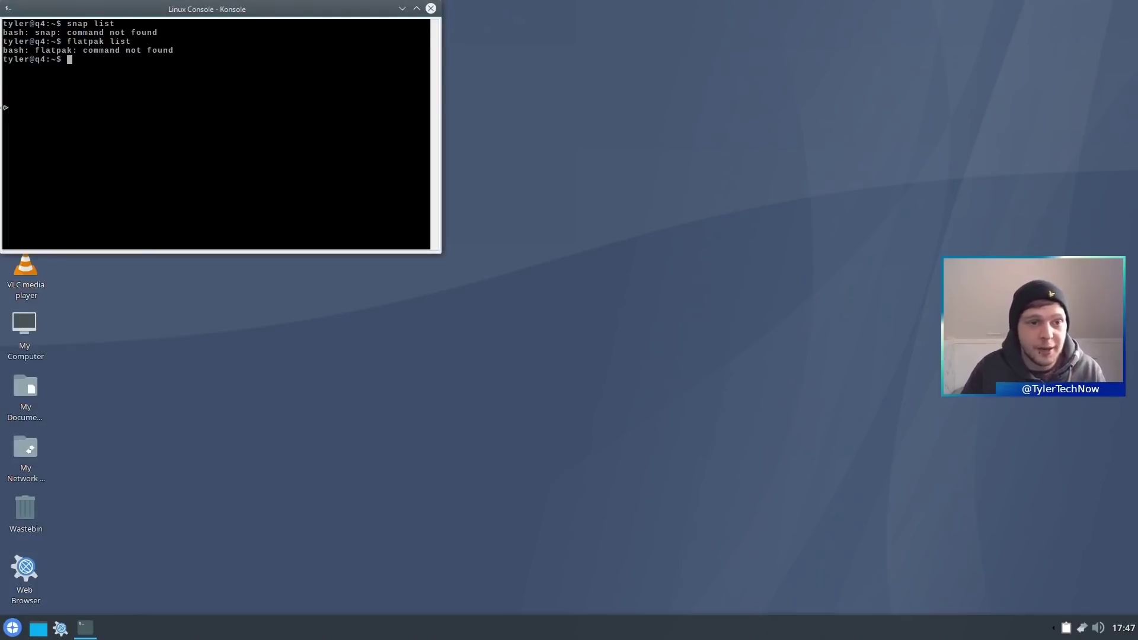
left_click_drag(174, 14, 463, 133)
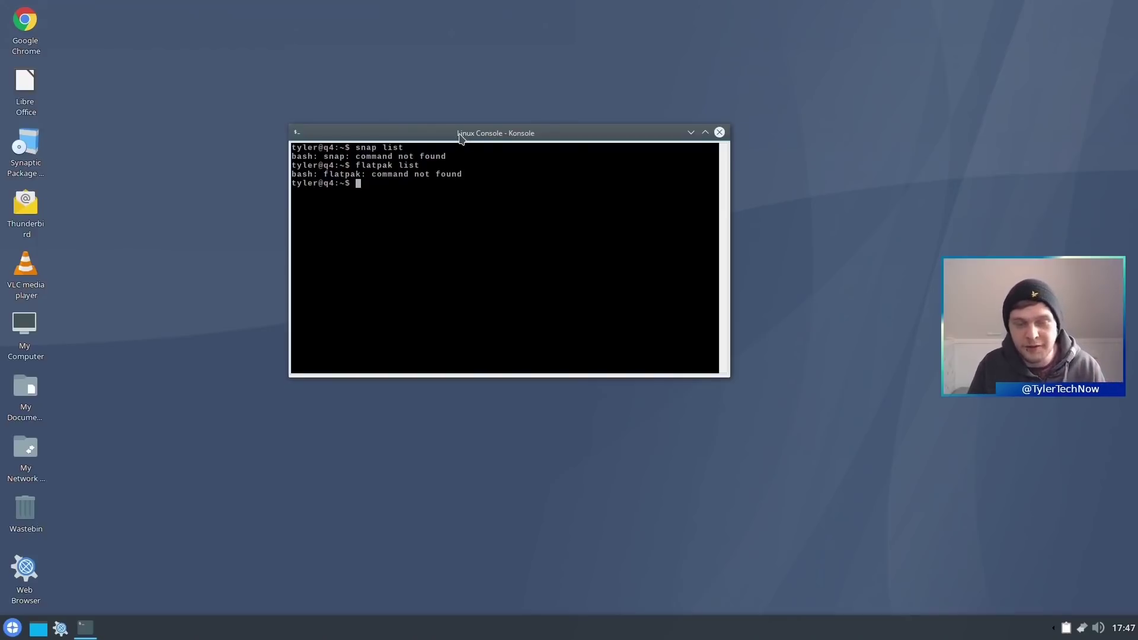
- Launch Google Chrome from the desktop and load flathub.org
double_click(25, 26)
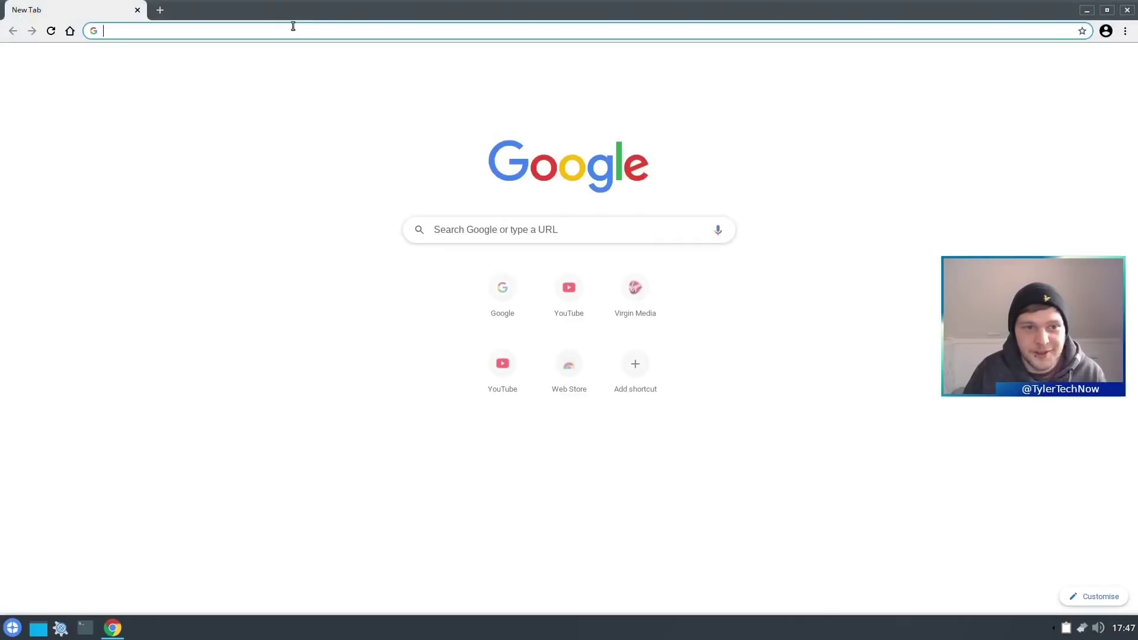
left_click(293, 27)
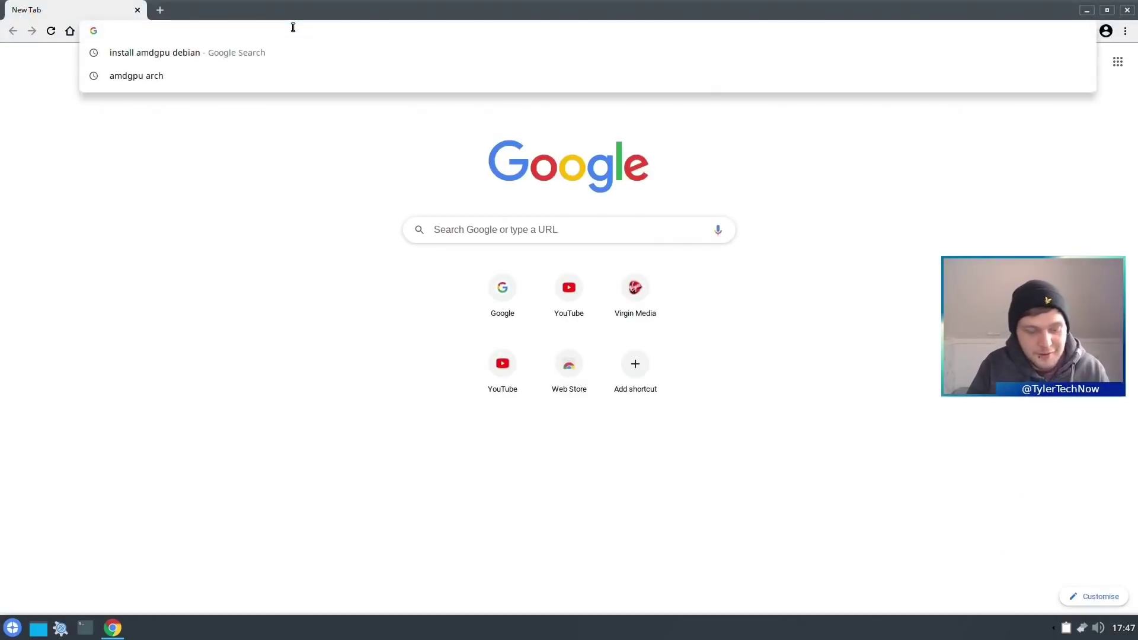
type("flathub.o")
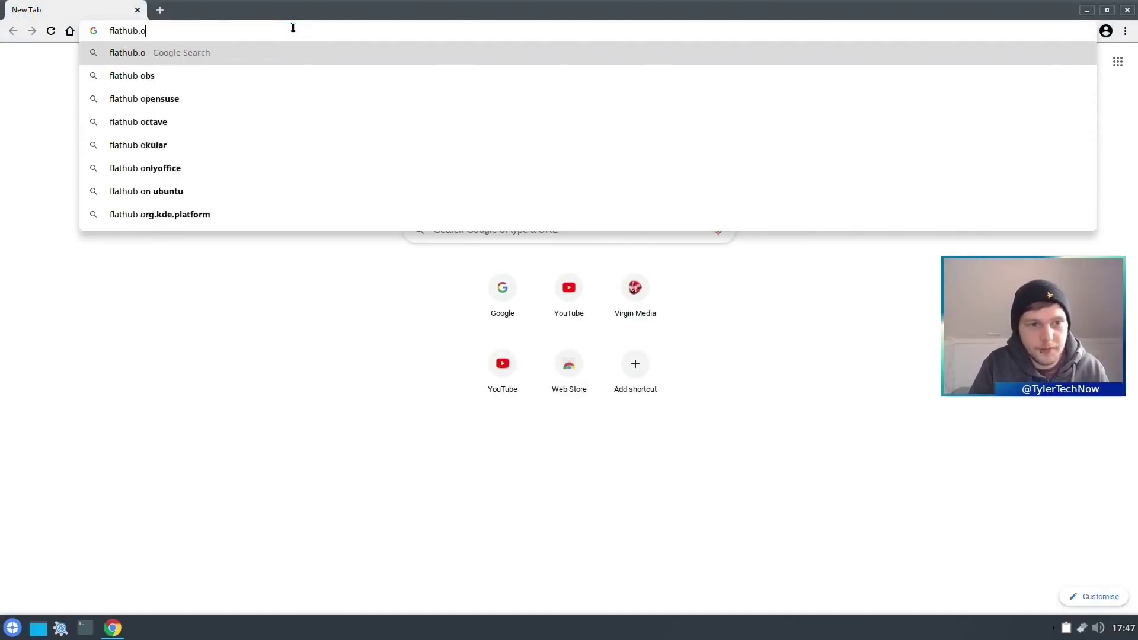
type("rg")
key("Return")
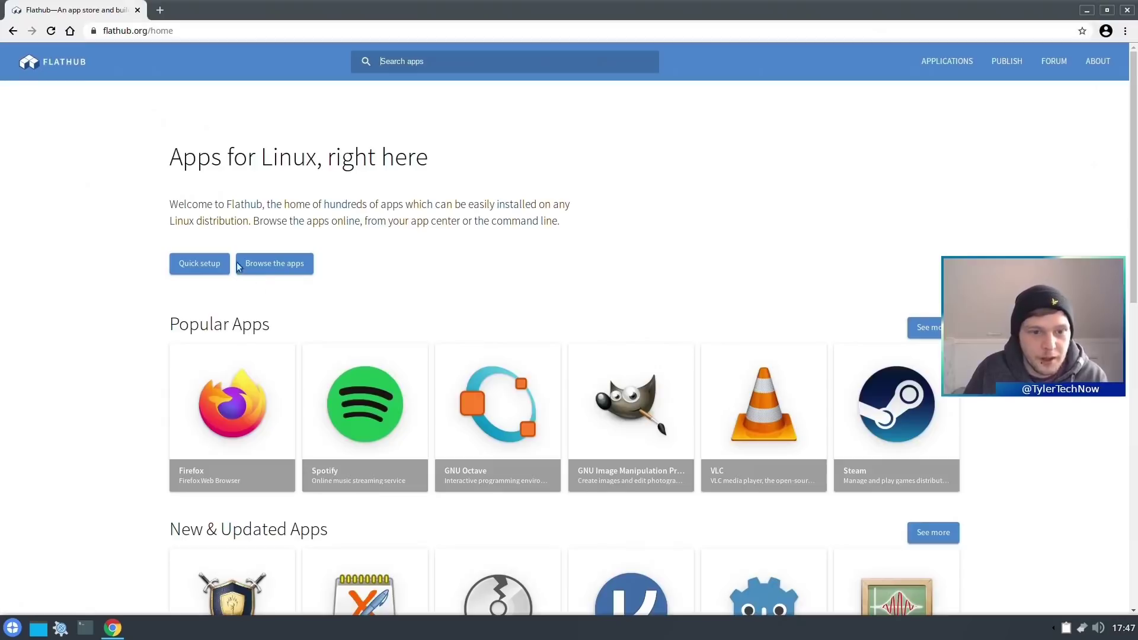
- Open Flatpak's Debian quick setup instructions and copy the 'apt install flatpak' command
left_click(202, 265)
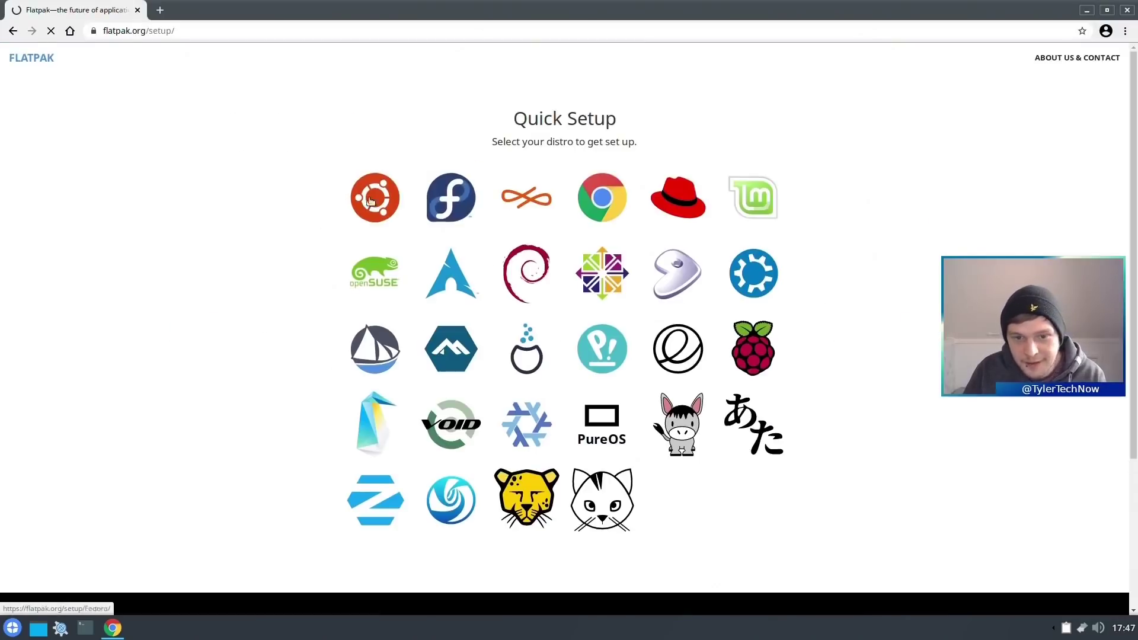
left_click(538, 260)
scroll(529, 296, "down", 2)
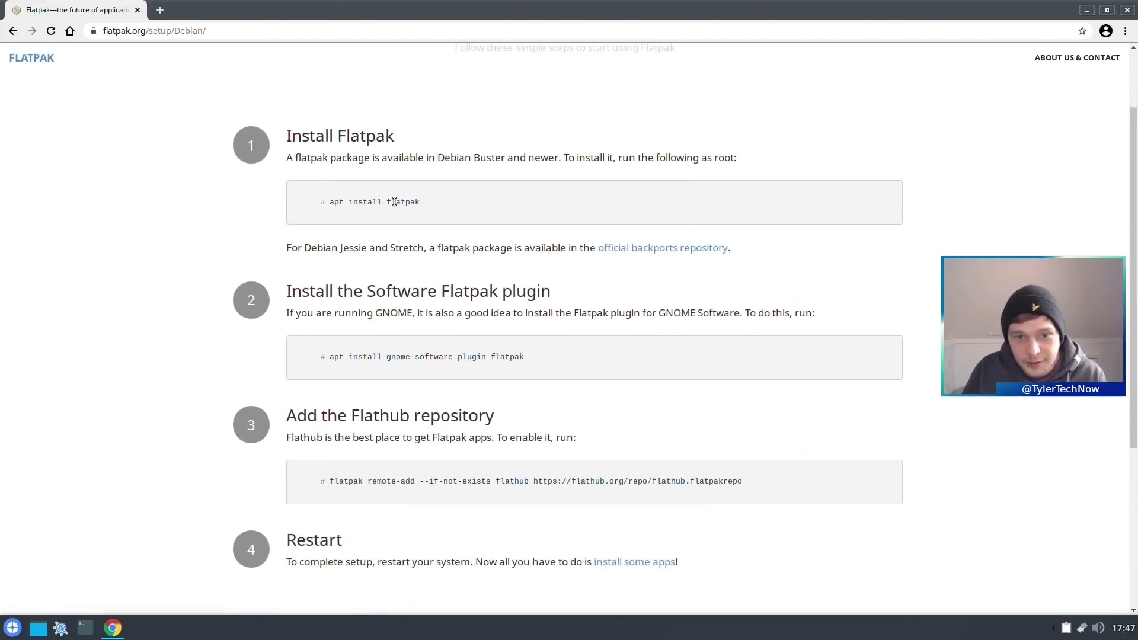
left_click_drag(432, 202, 334, 202)
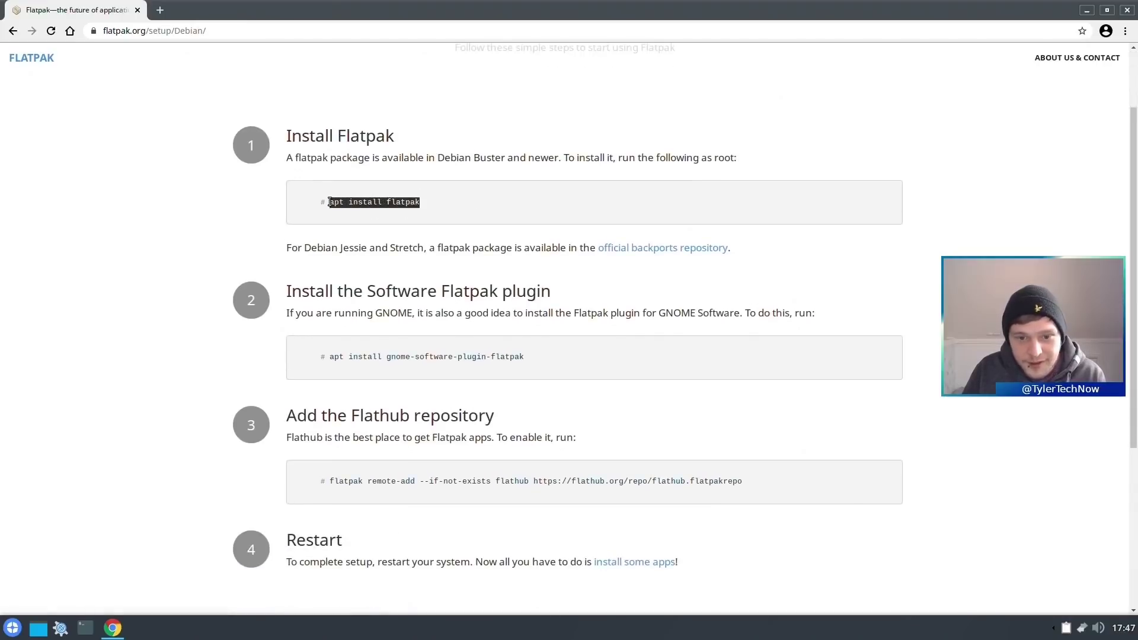
right_click(354, 202)
left_click(380, 214)
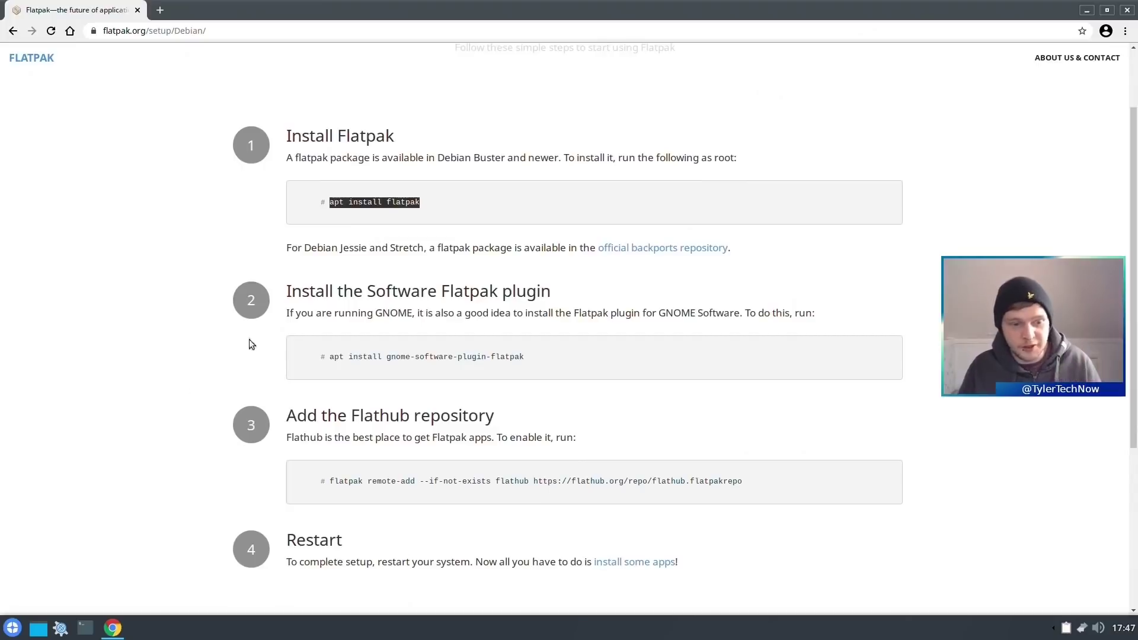
left_click(85, 628)
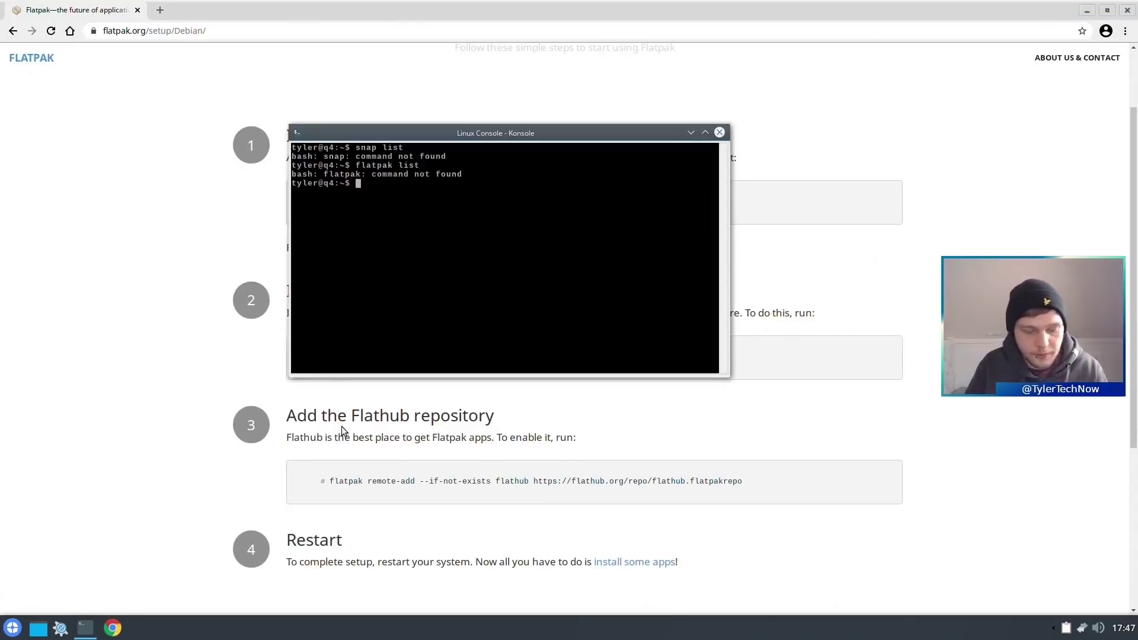
- Run 'sudo apt install flatpak' with the password, confirm with y, then select Chrome's remote-add command
type("su")
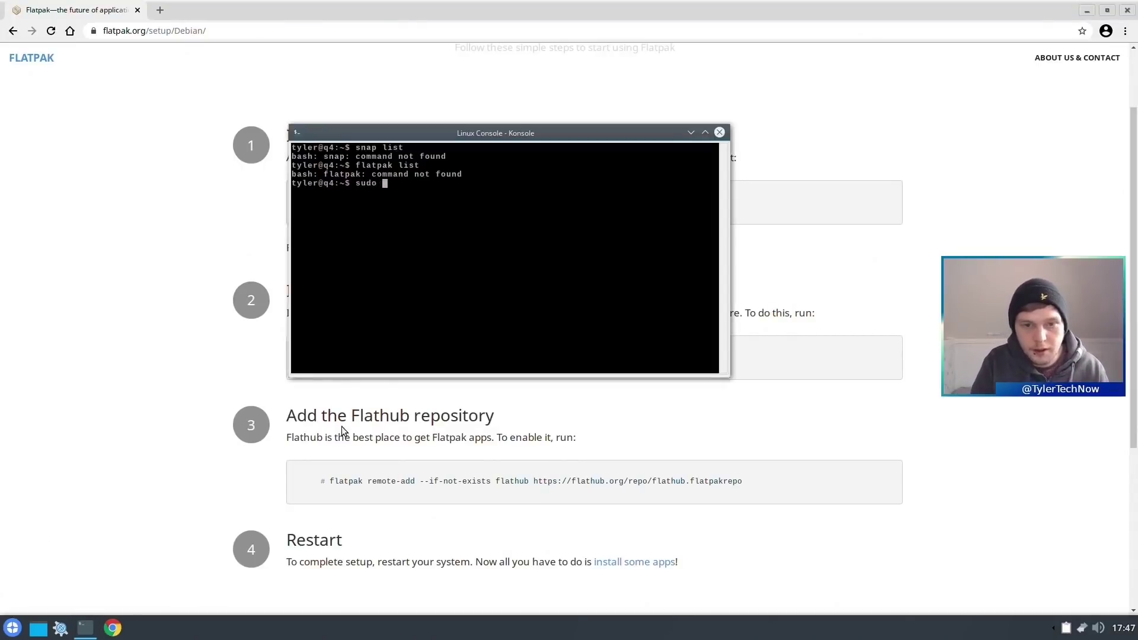
type("do")
key("ctrl+v")
key("ctrl+v")
key("ctrl+v")
key("ctrl+v")
key("BackSpace")
key("BackSpace")
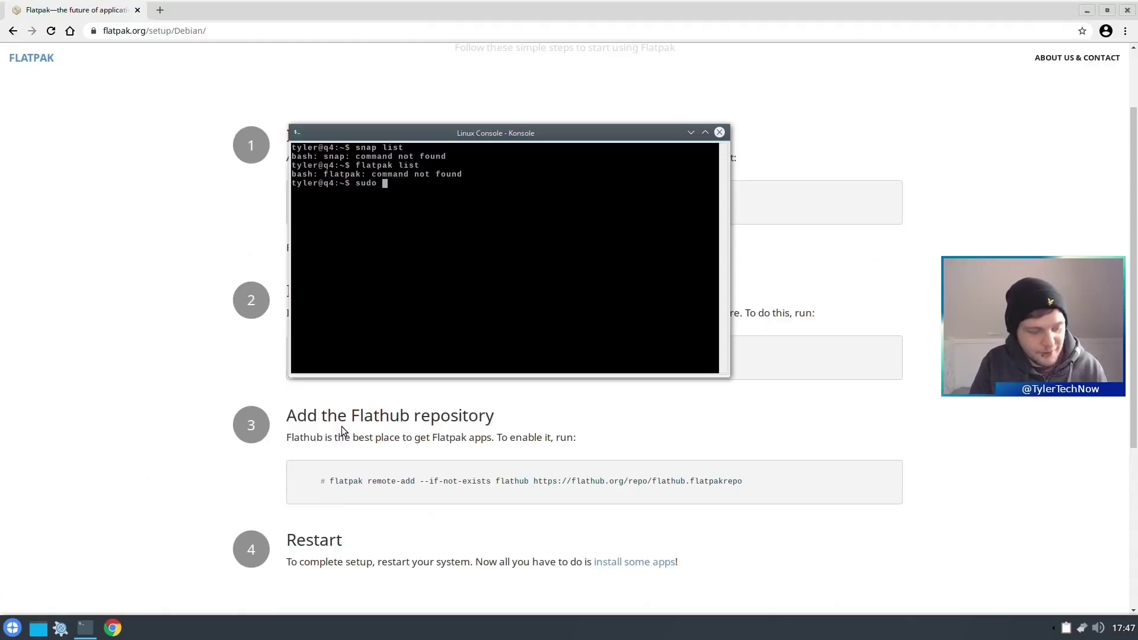
right_click(410, 211)
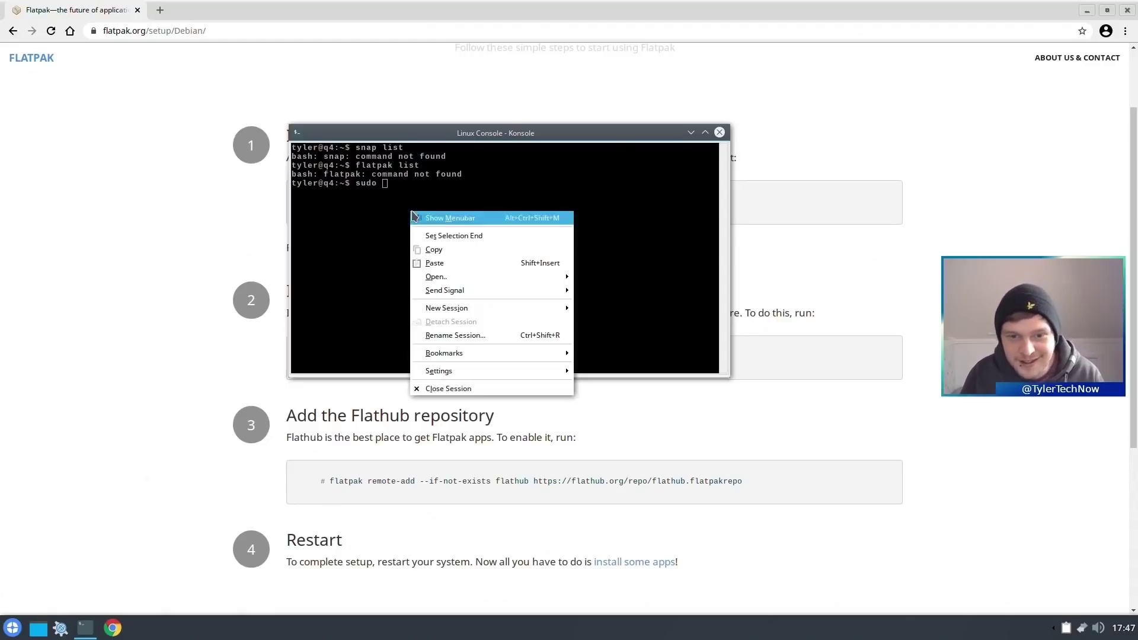
left_click(457, 264)
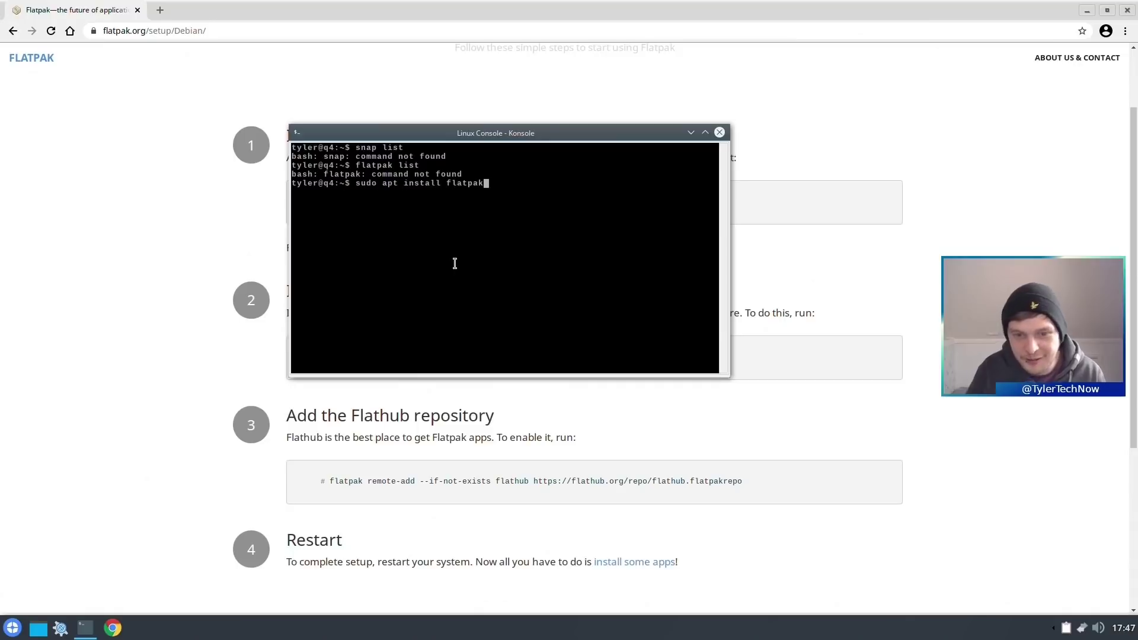
key("Return")
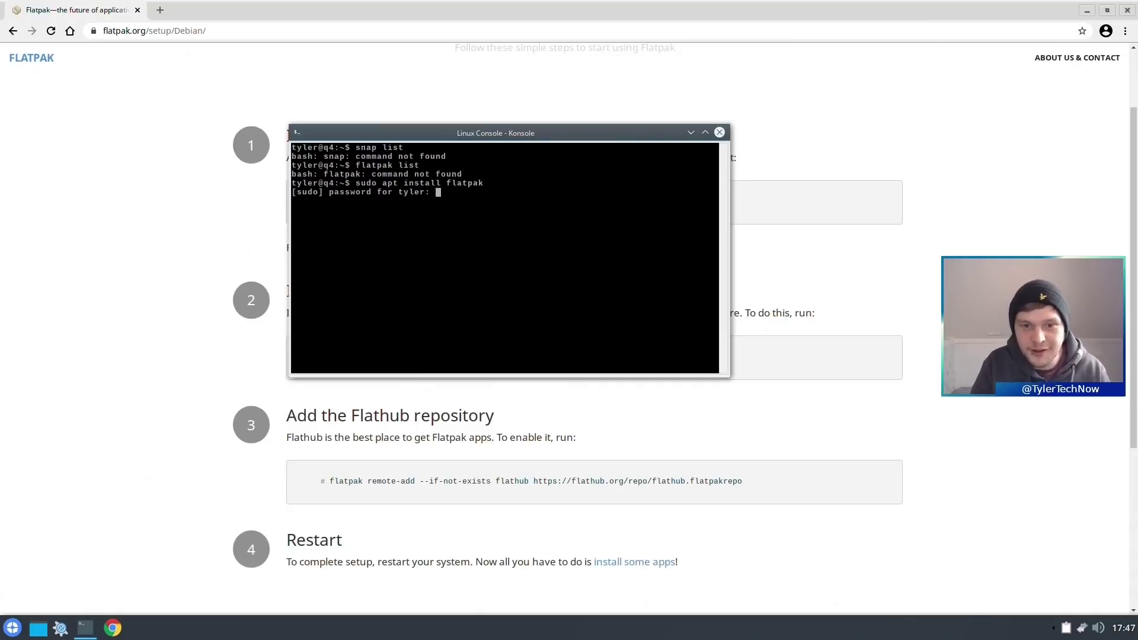
key("Return")
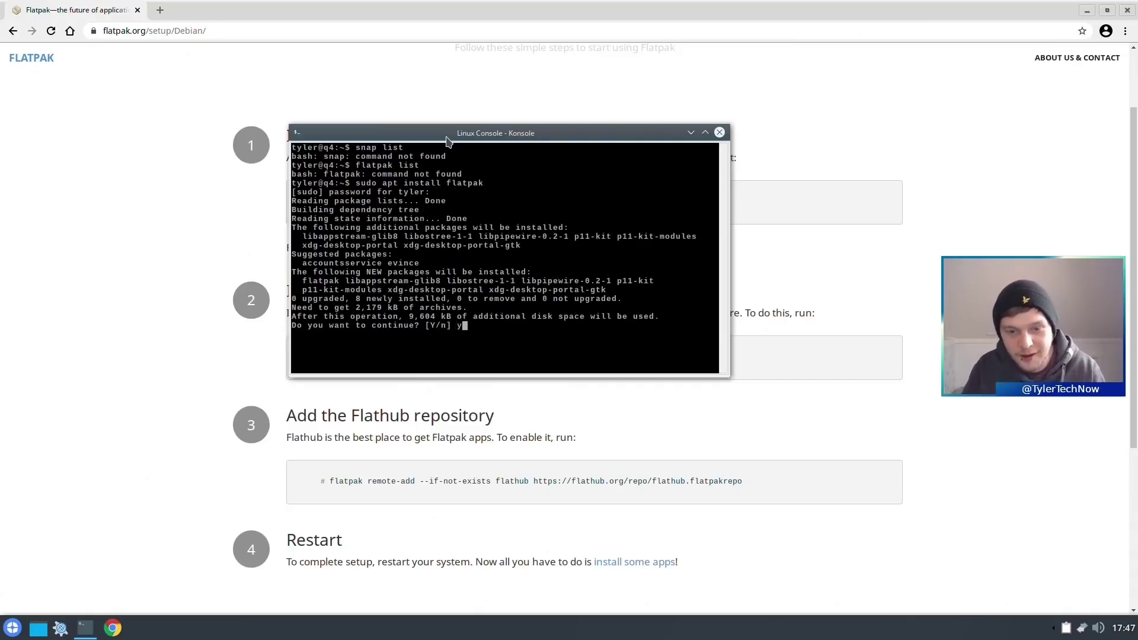
type("y")
key("Return")
key("alt+Tab")
left_click_drag(743, 482, 348, 486)
- Copy the flatpak remote-add Flathub command into Konsole, run it, and authenticate with the password
right_click(331, 487)
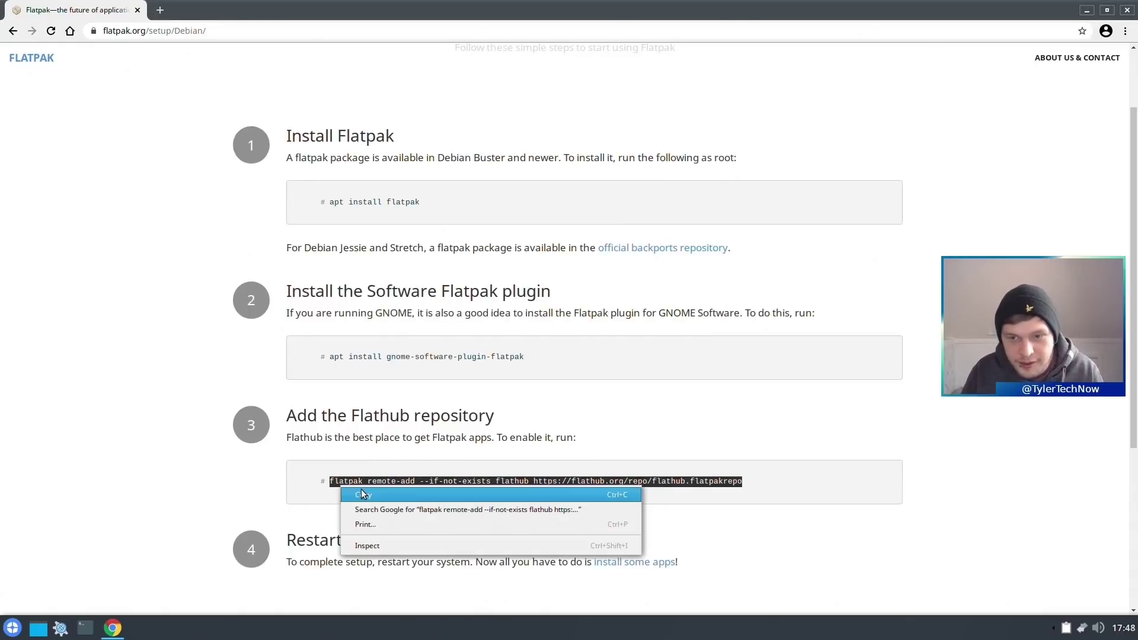
left_click(361, 492)
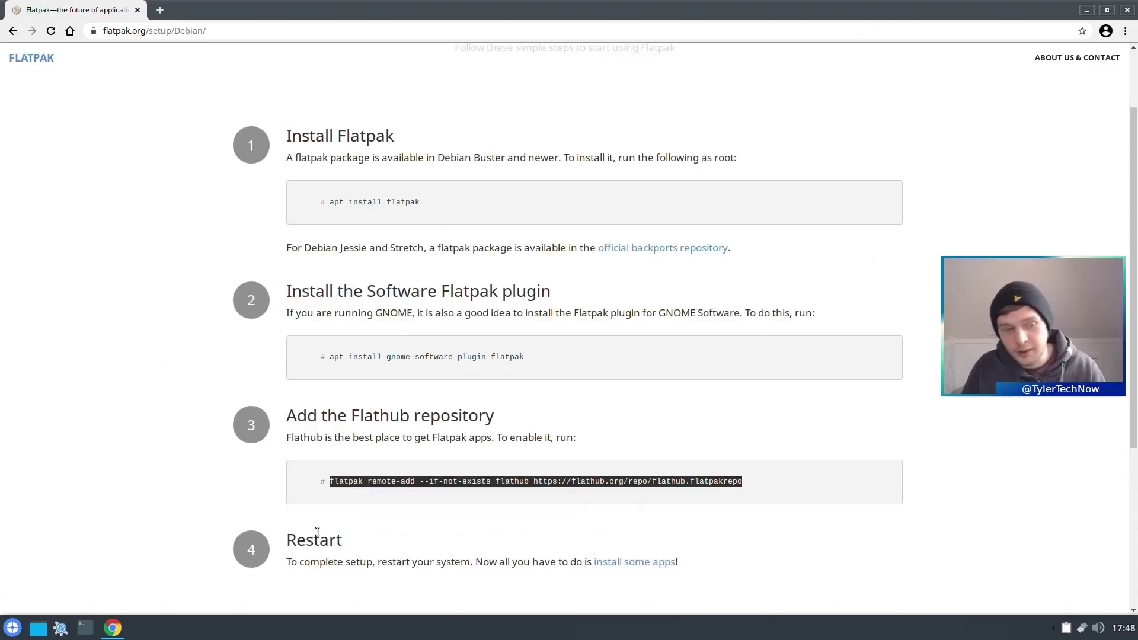
left_click(1086, 11)
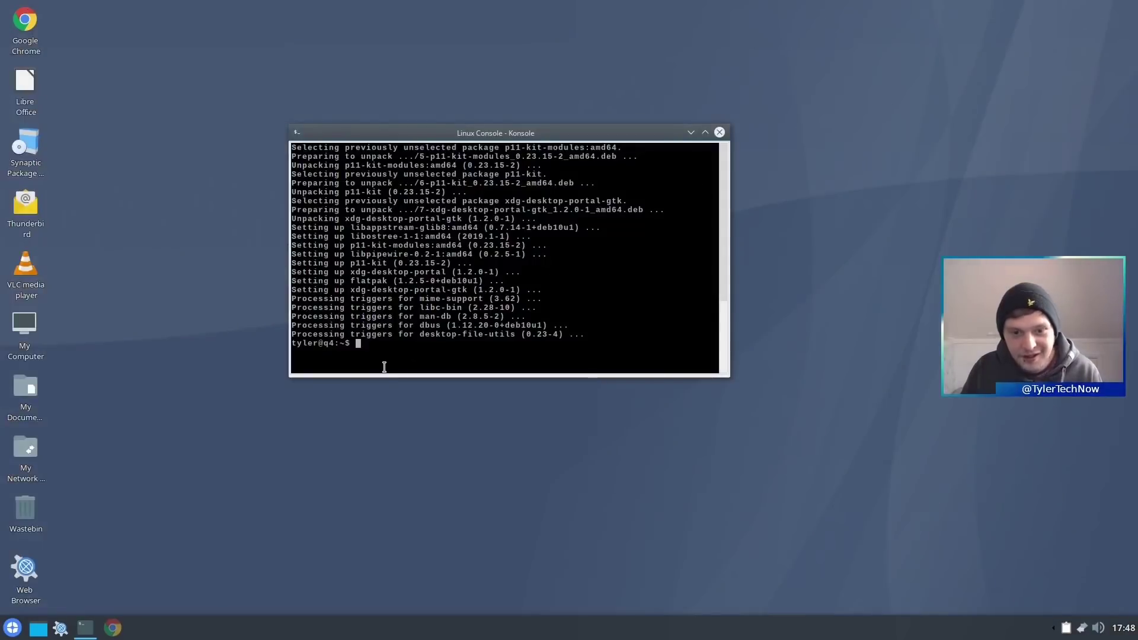
right_click(391, 345)
left_click(429, 329)
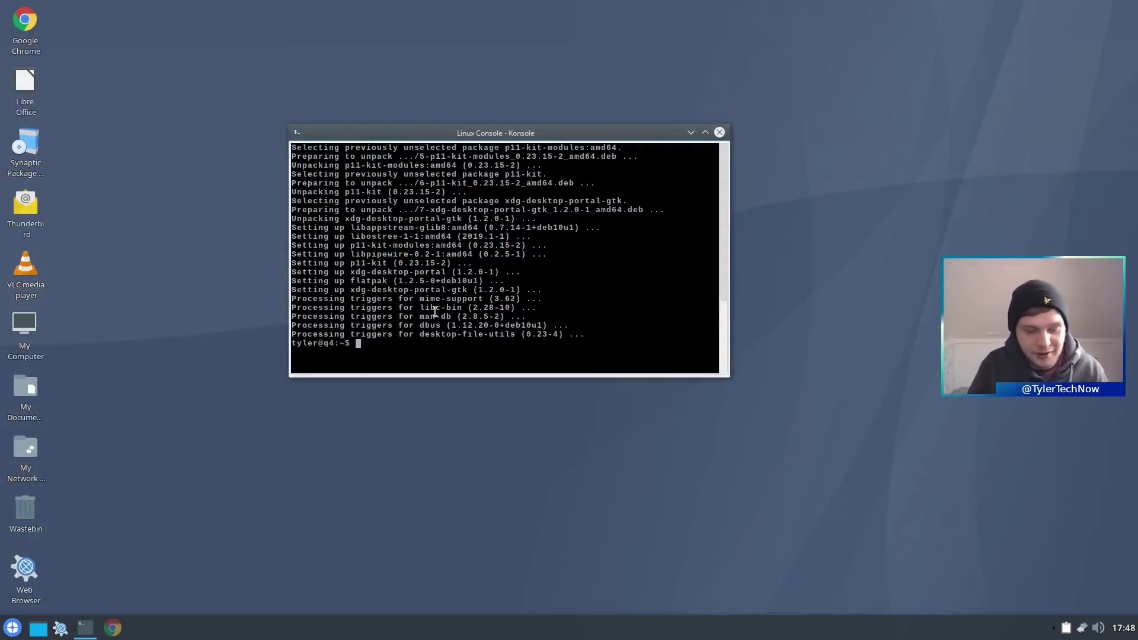
right_click(442, 349)
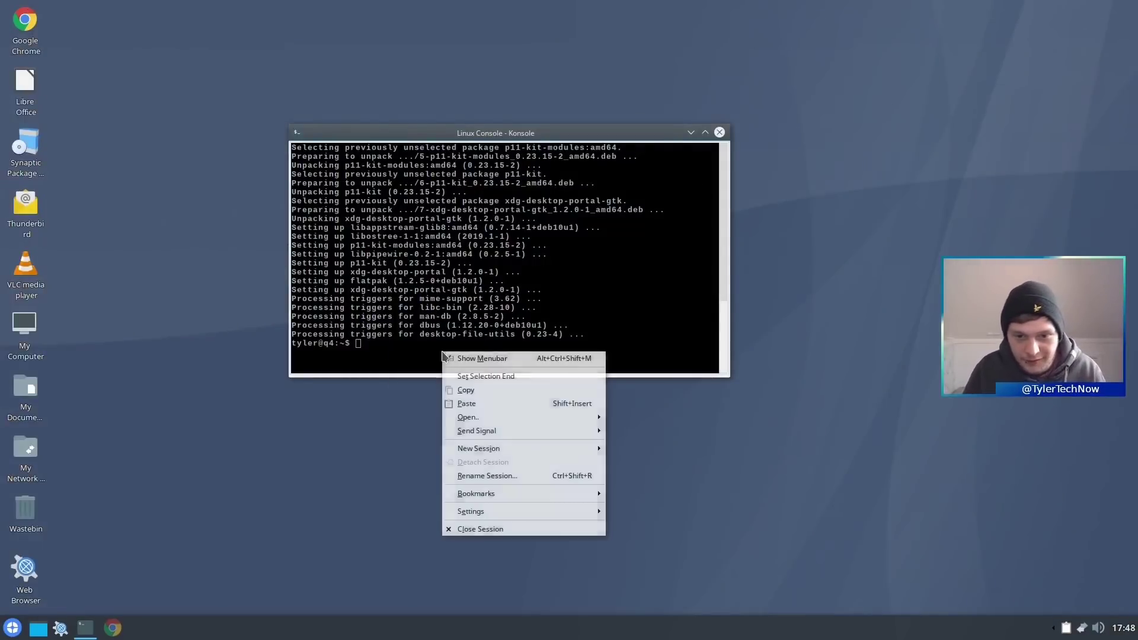
left_click(486, 403)
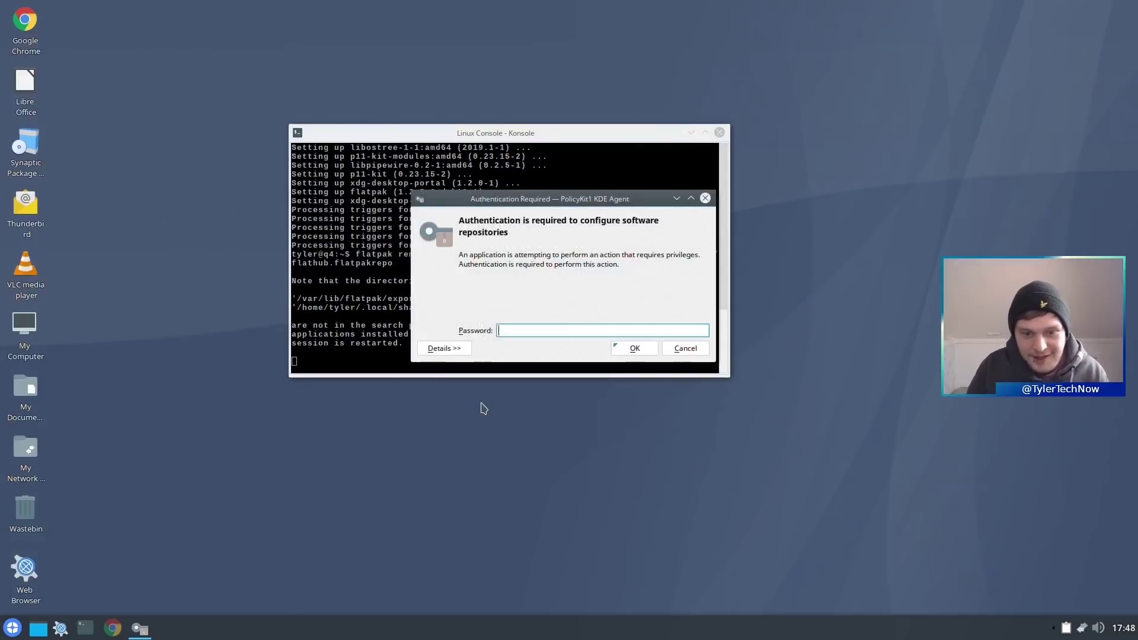
type("********")
key("Return")
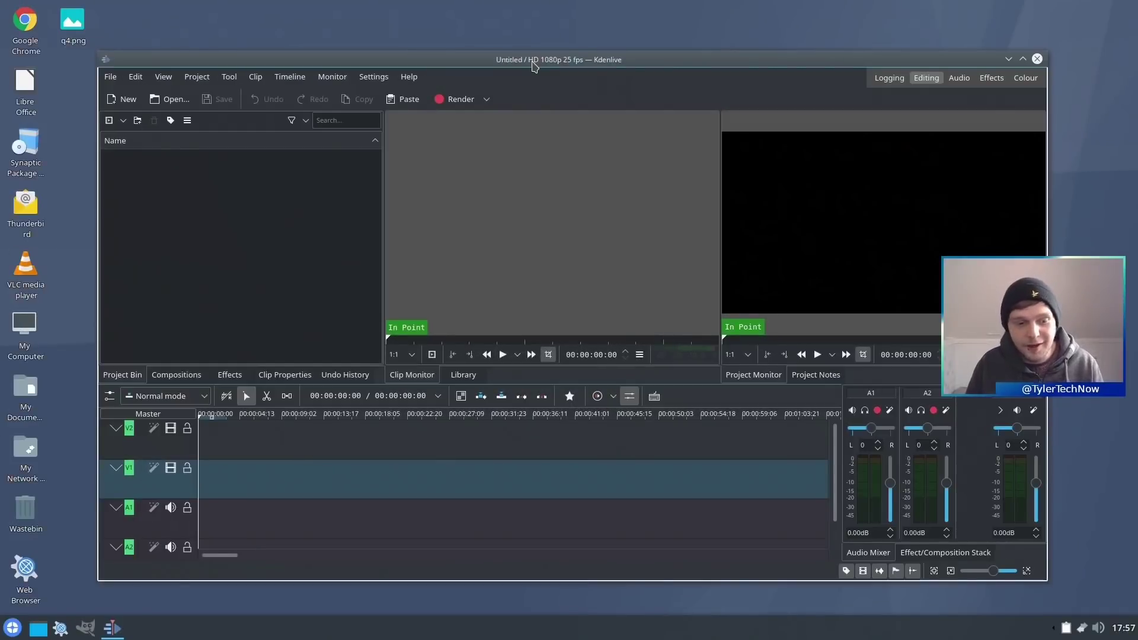
- Bring GIMP to the front and browse the Applications > Graphics menu
left_click(86, 630)
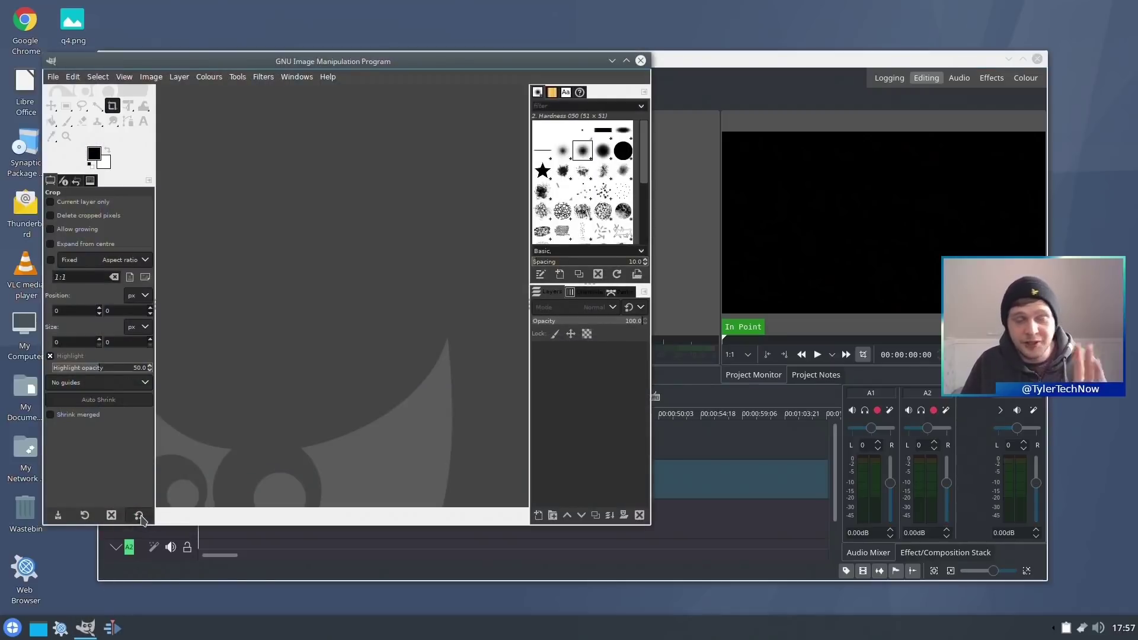
left_click(3, 623)
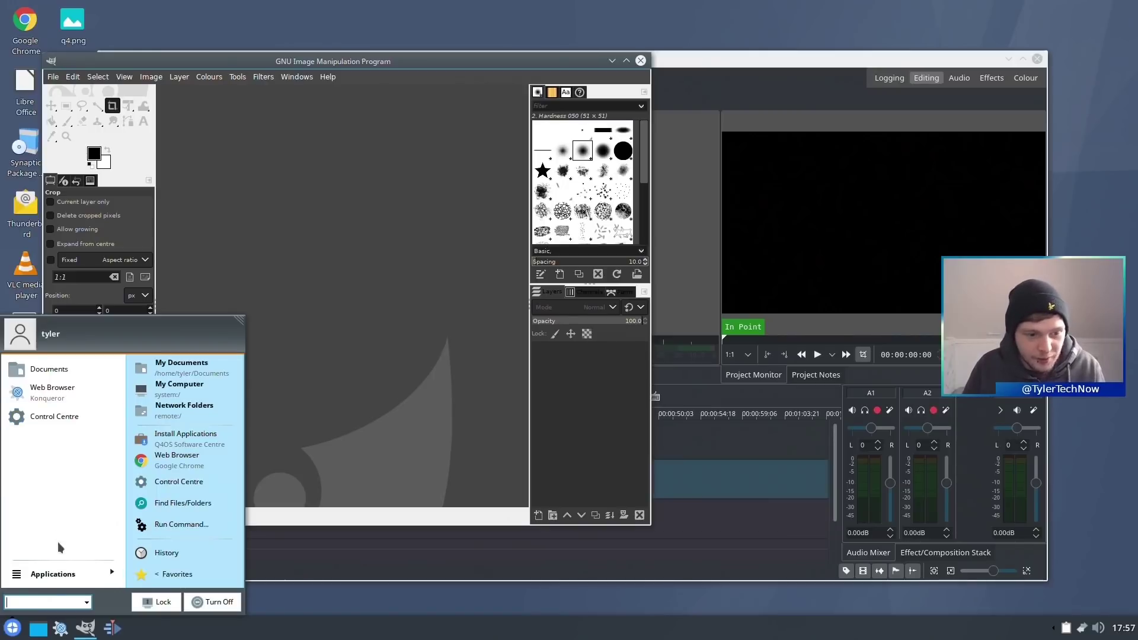
left_click(57, 574)
left_click(48, 440)
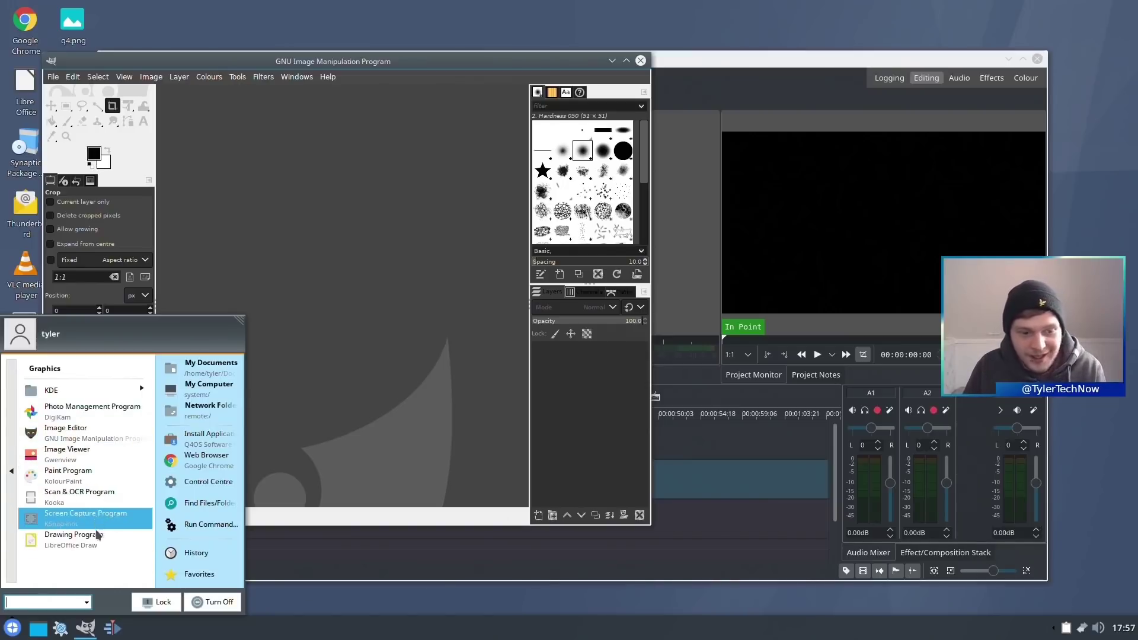
- Return to Kdenlive and search 'kdenlive' in the application launcher
left_click(707, 93)
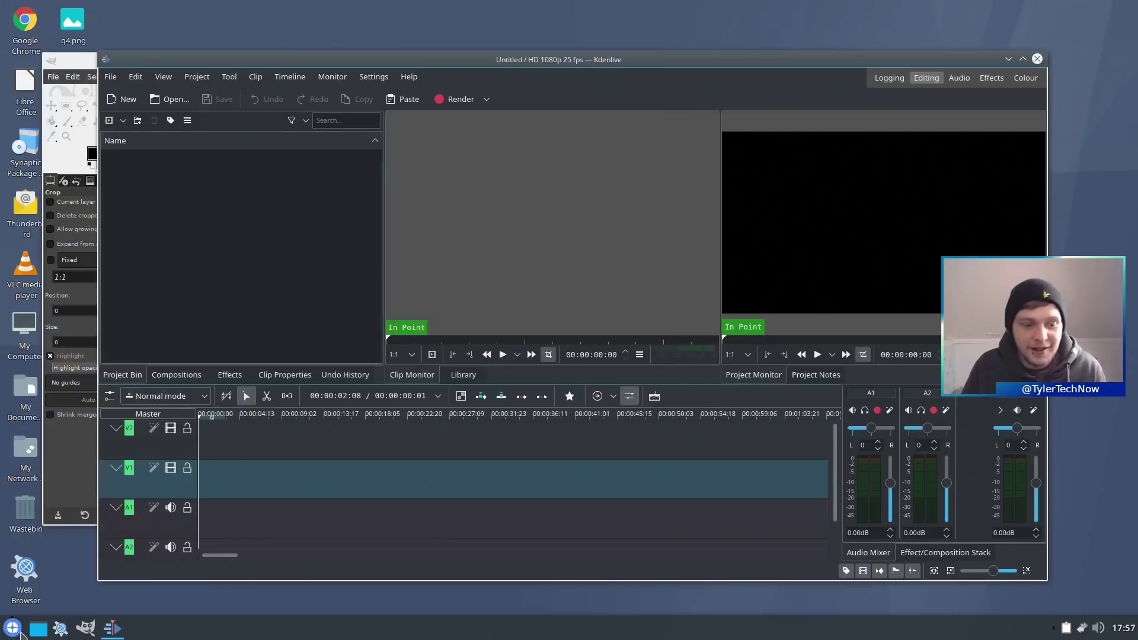
left_click(17, 630)
type("kdenlive")
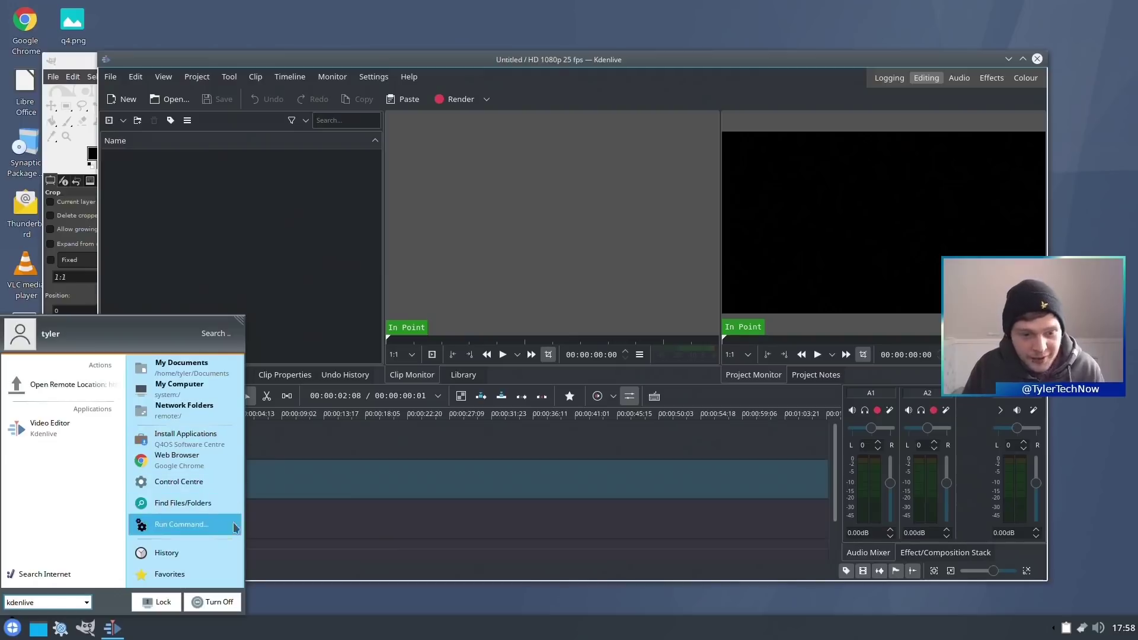
- Choose Hibernate Computer in the start menu's End Session dialog
left_click(219, 601)
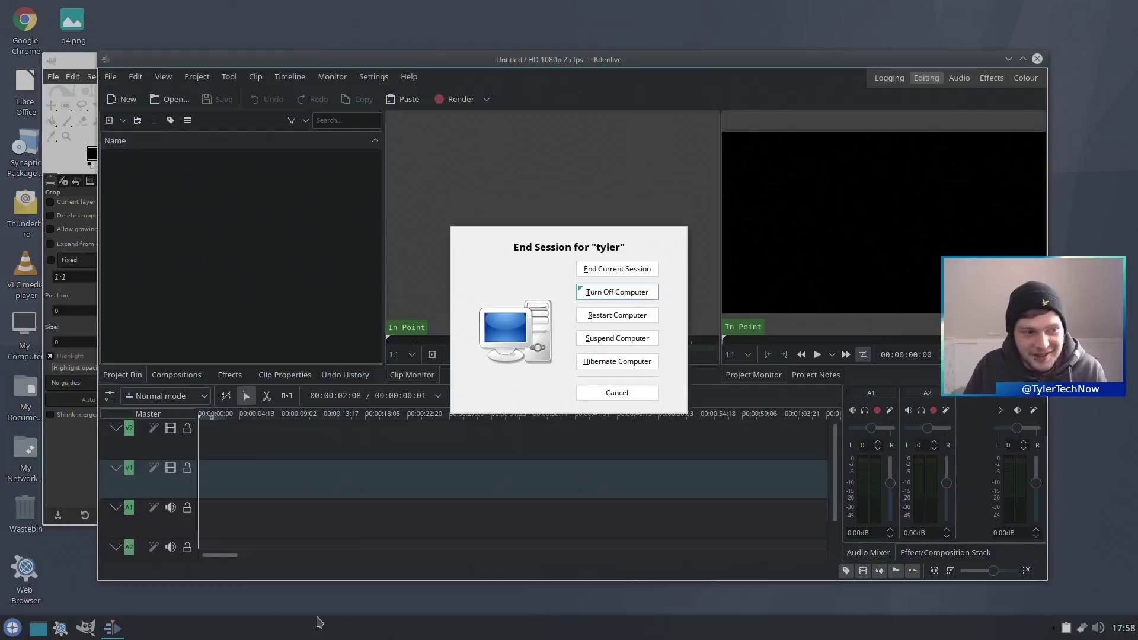
left_click(632, 362)
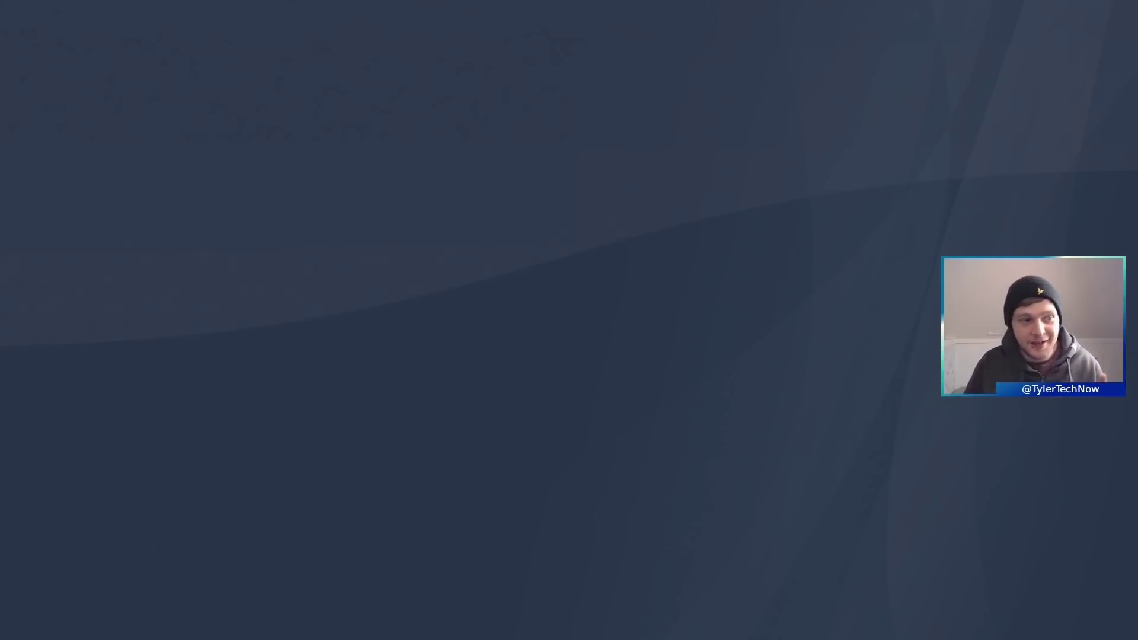